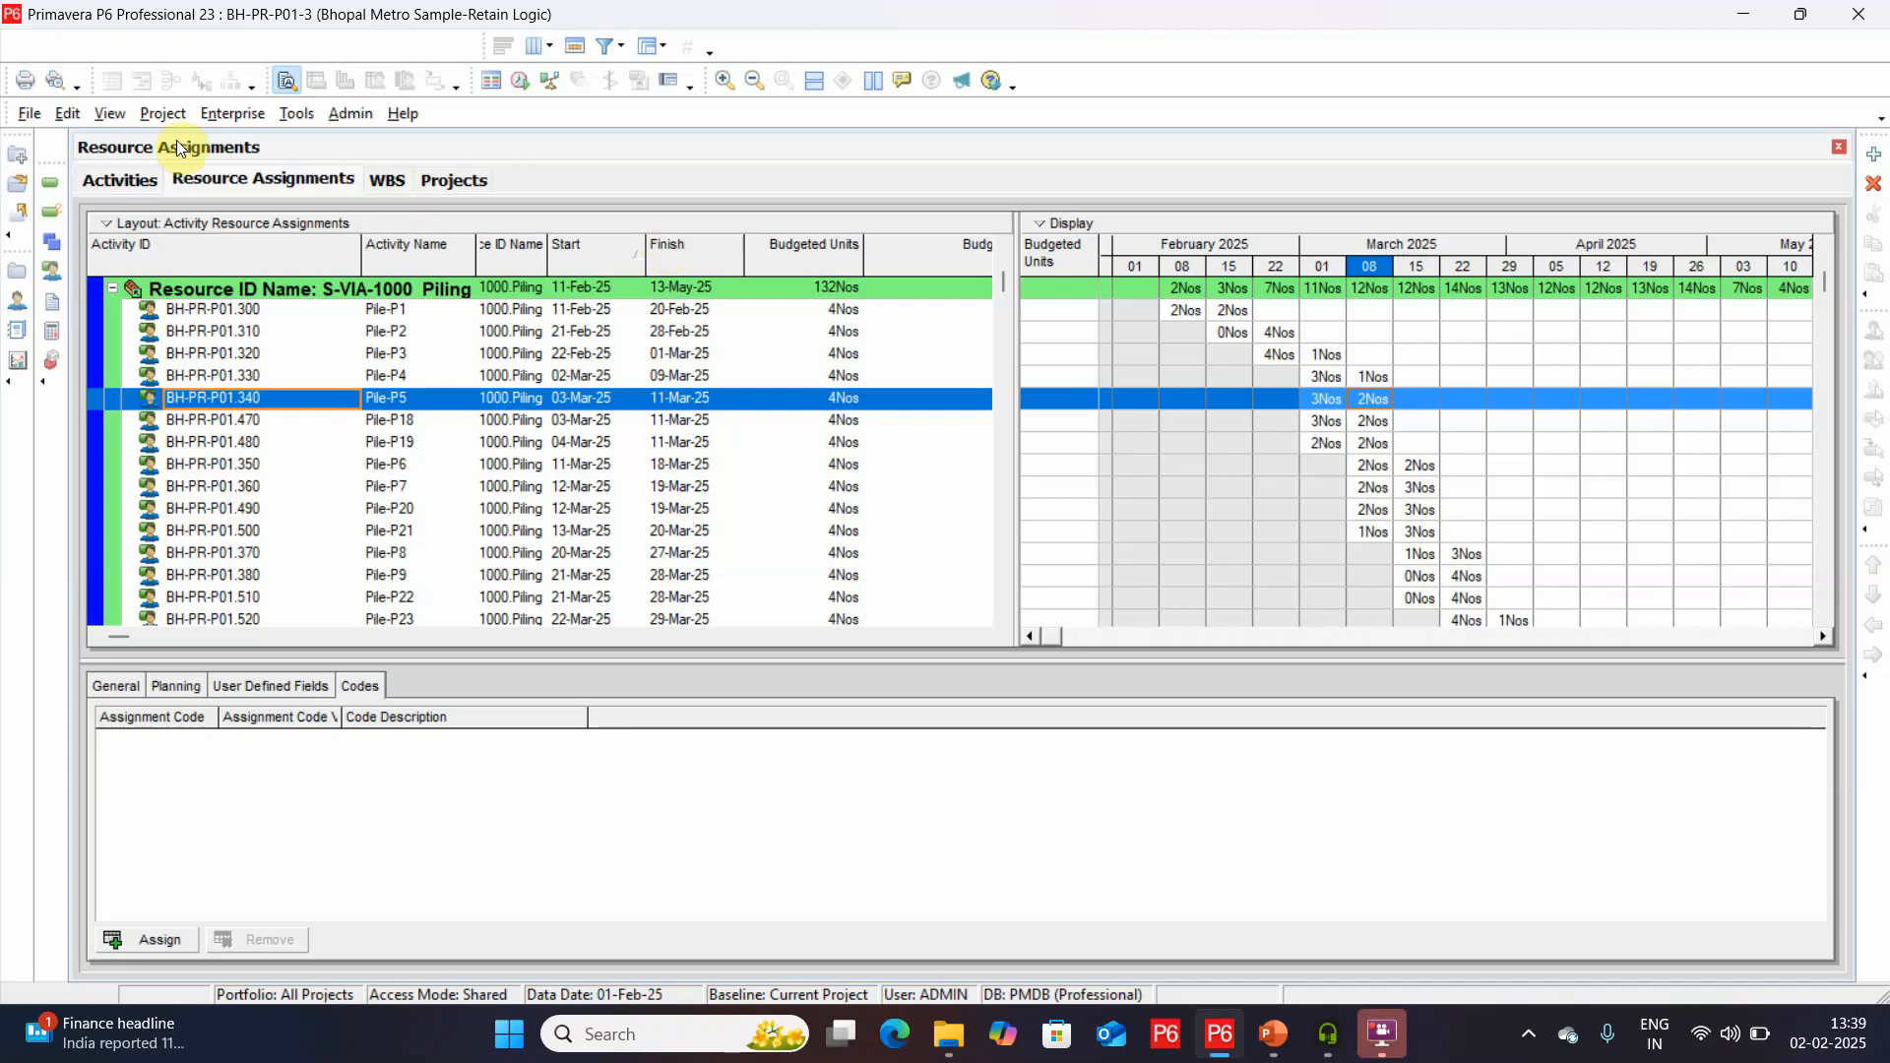
Add the Remaining Duration column to the project's activity table.
left_click(139, 178)
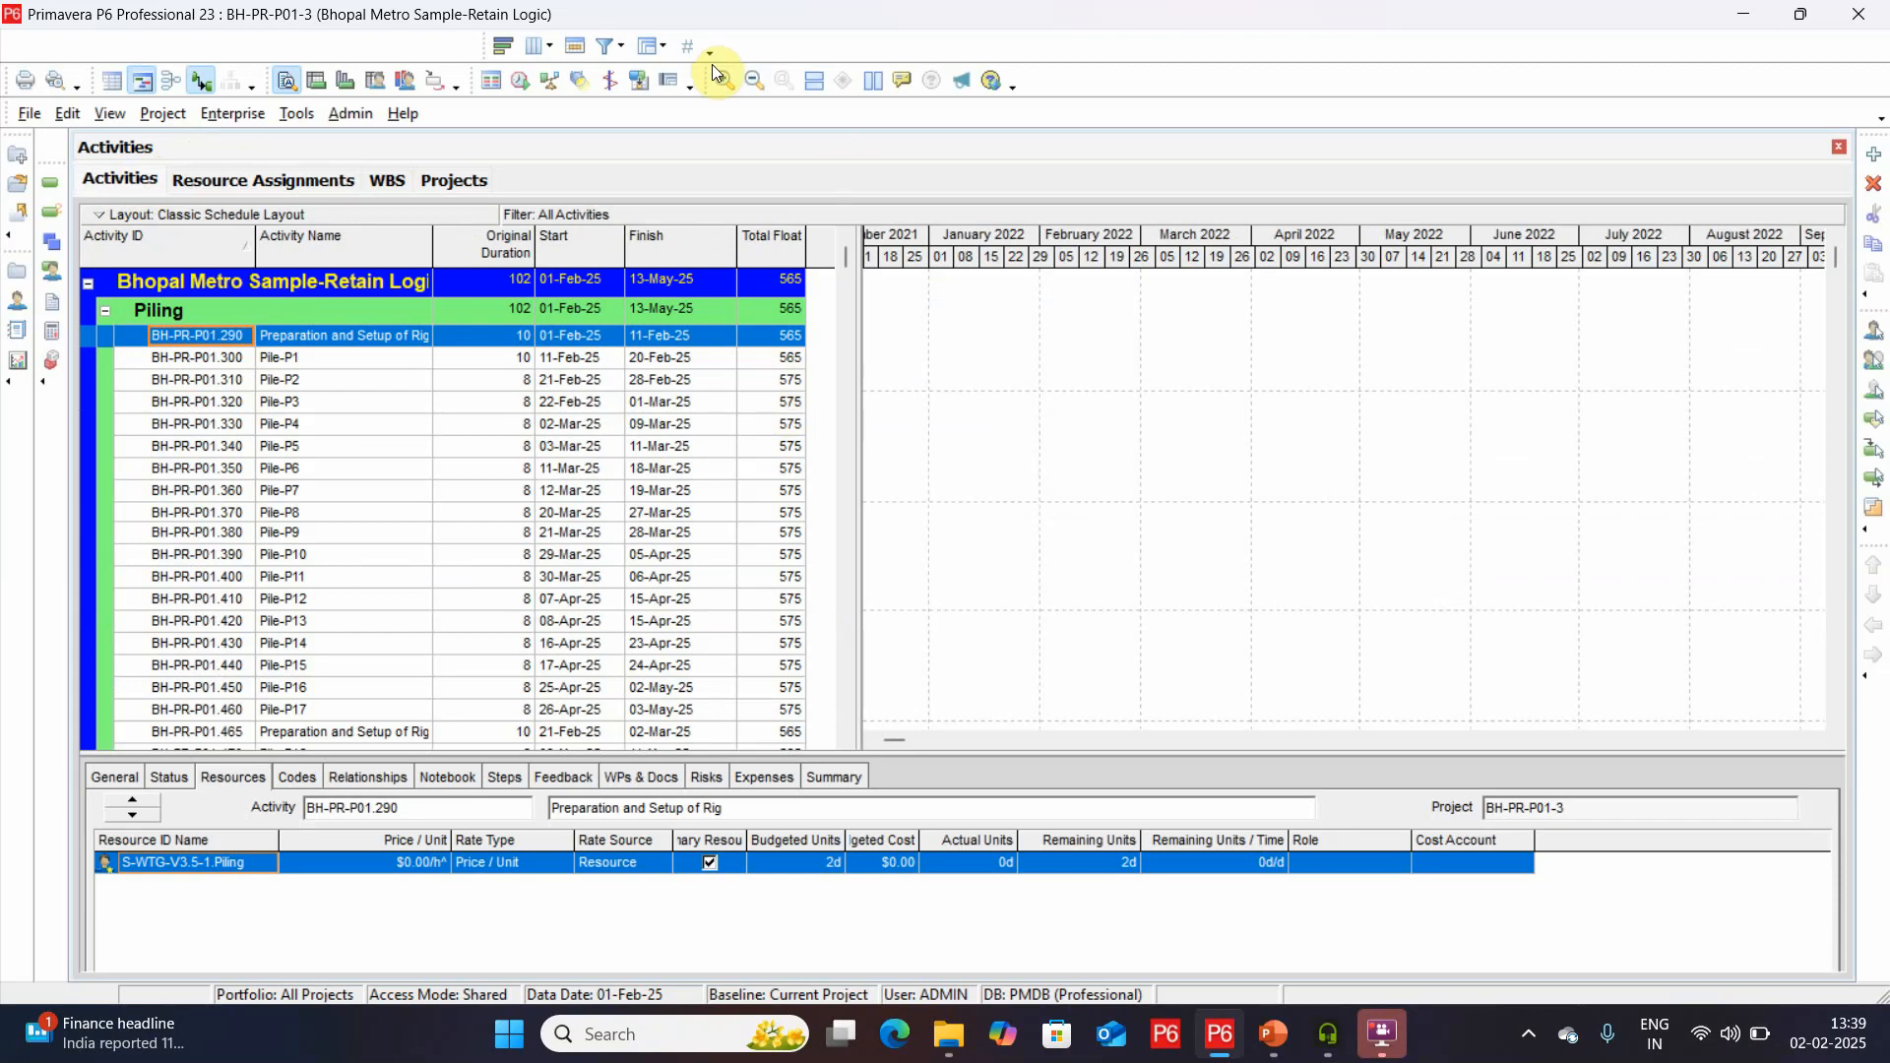
left_click(552, 41)
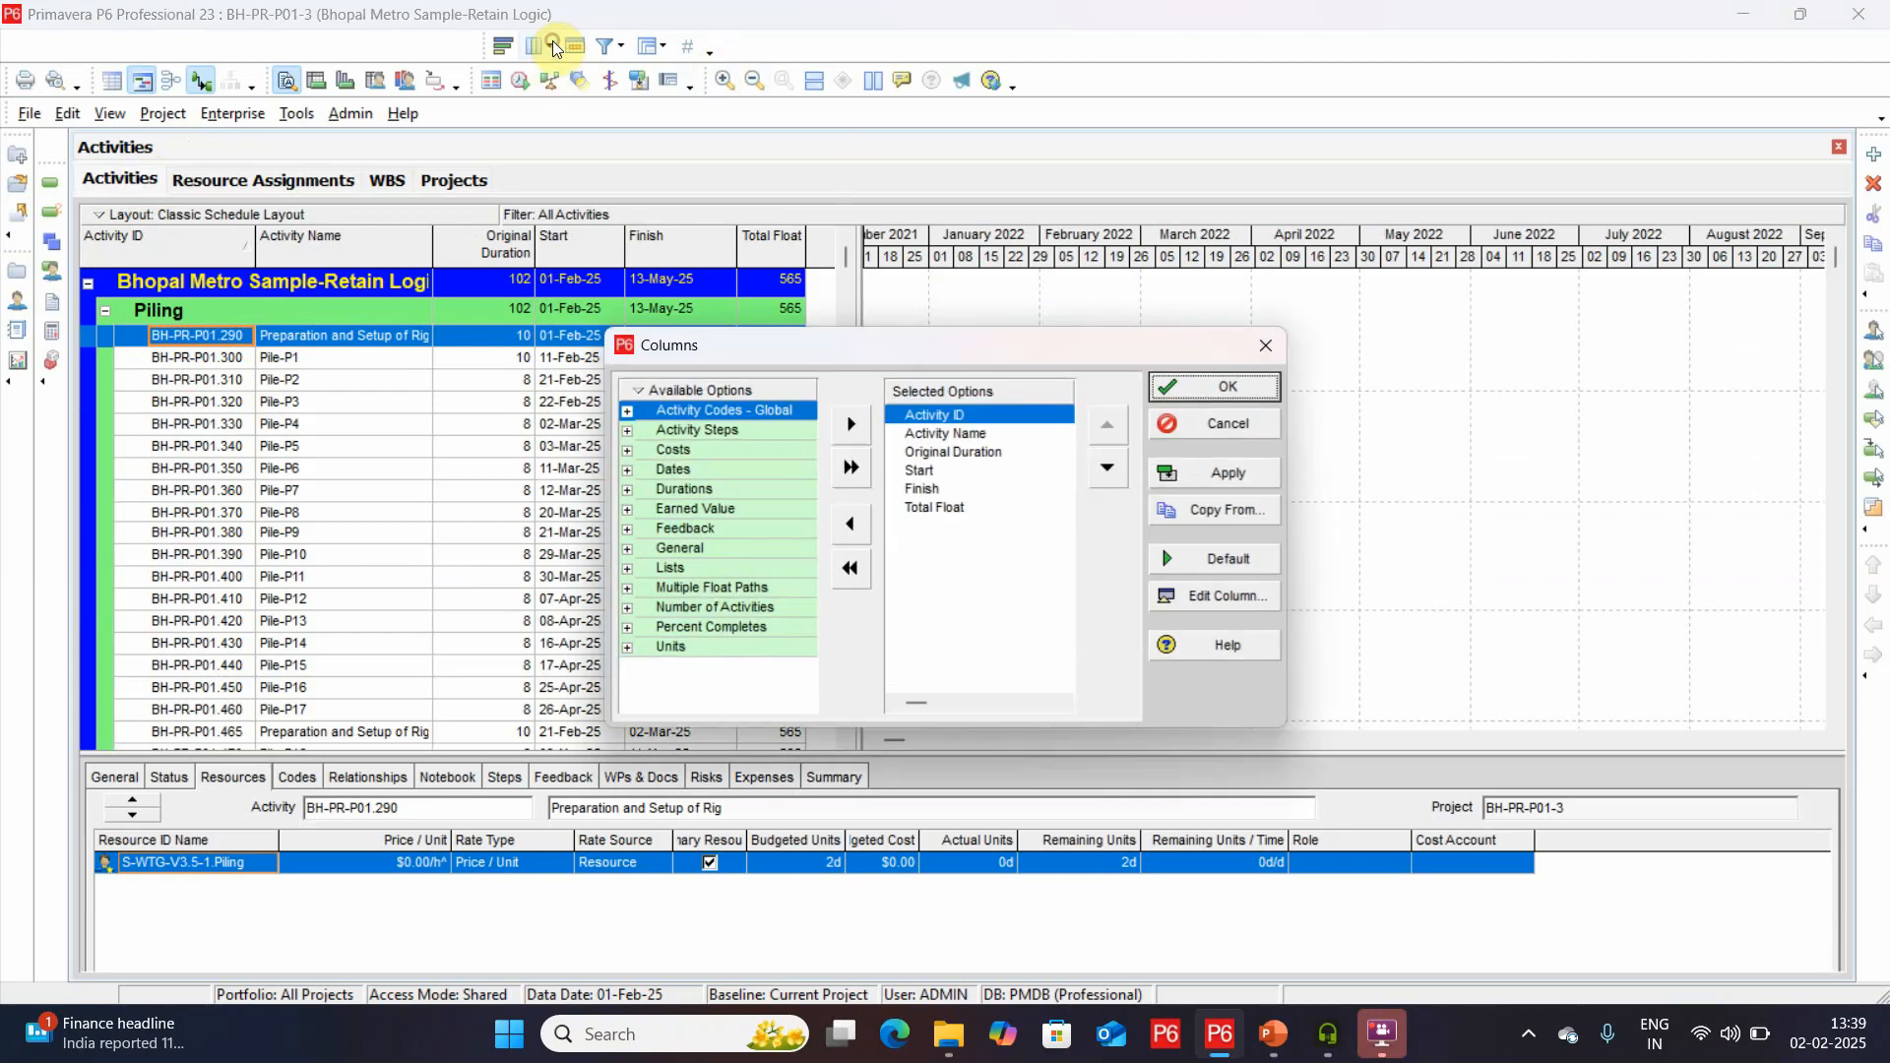
left_click(629, 491)
left_click(716, 518)
left_click(851, 424)
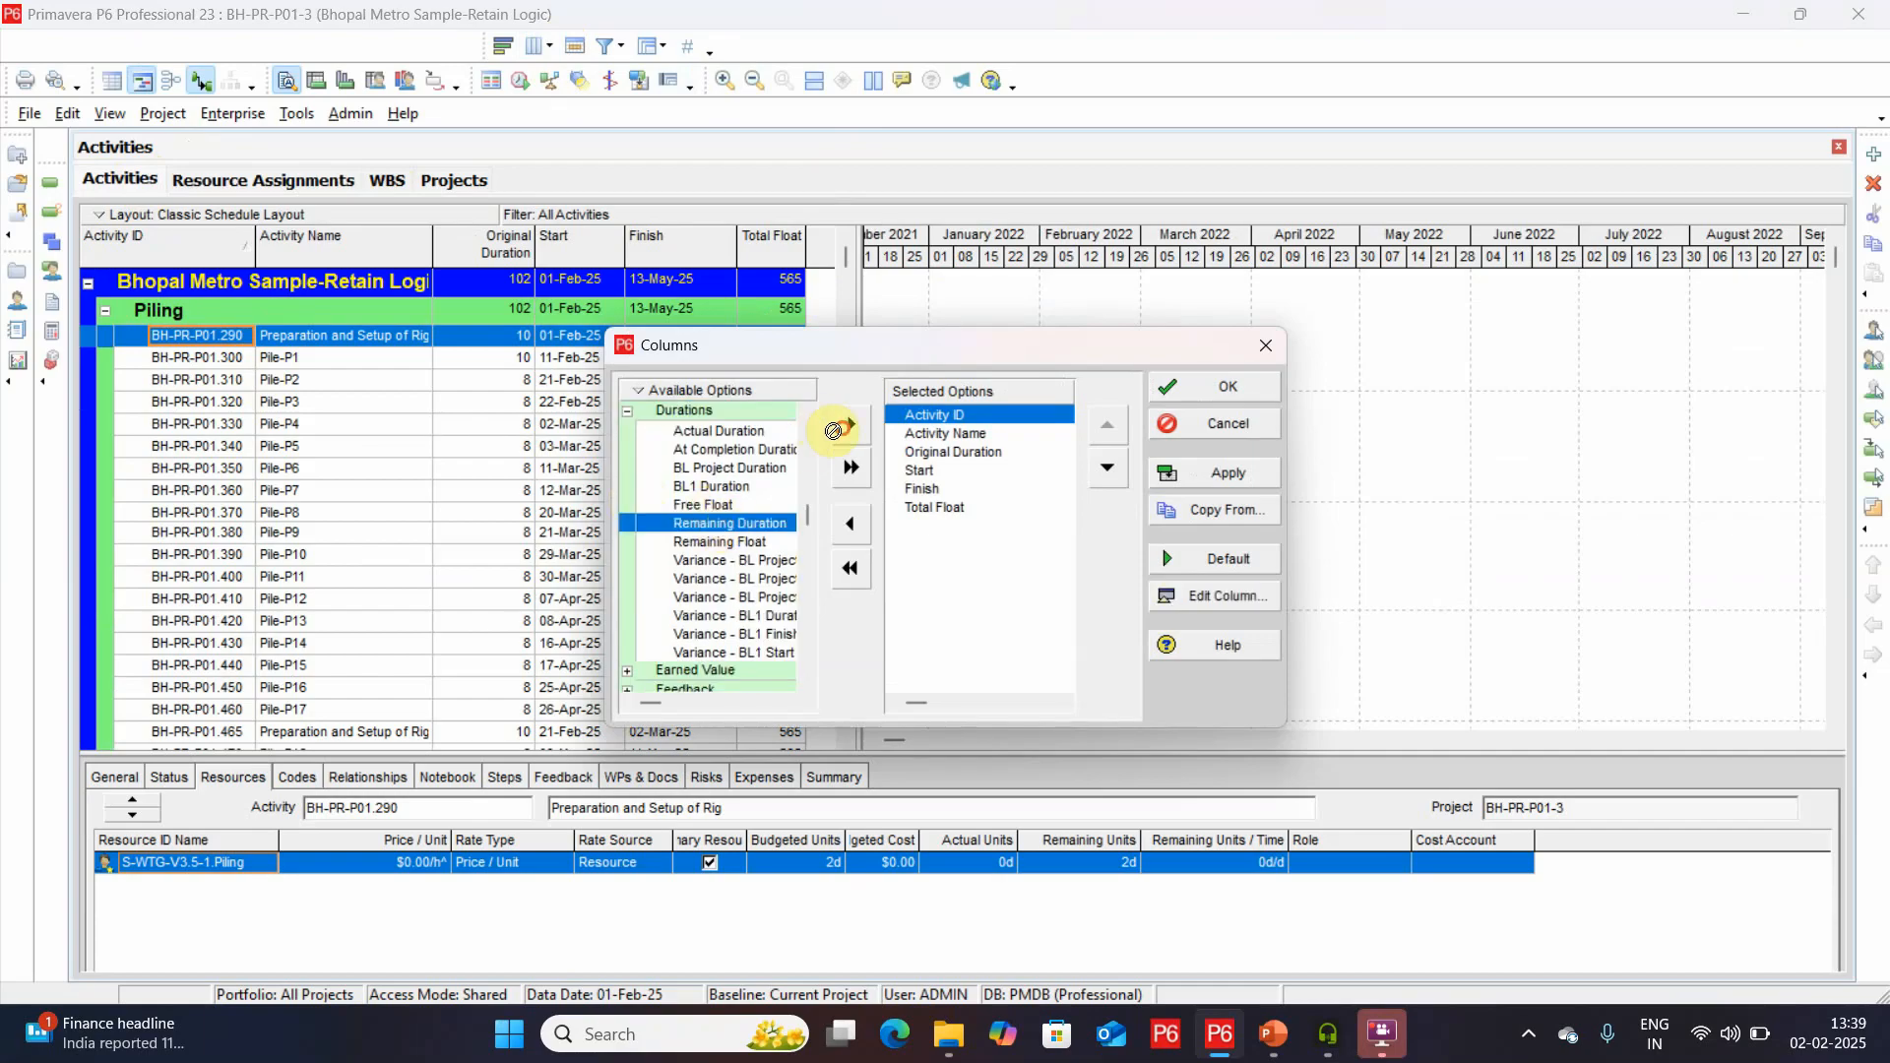
key("Return")
Mark the first Preparation and Setup of Rig activity and Pile-P1 through Pile-P5 as started and finished.
left_click(303, 470)
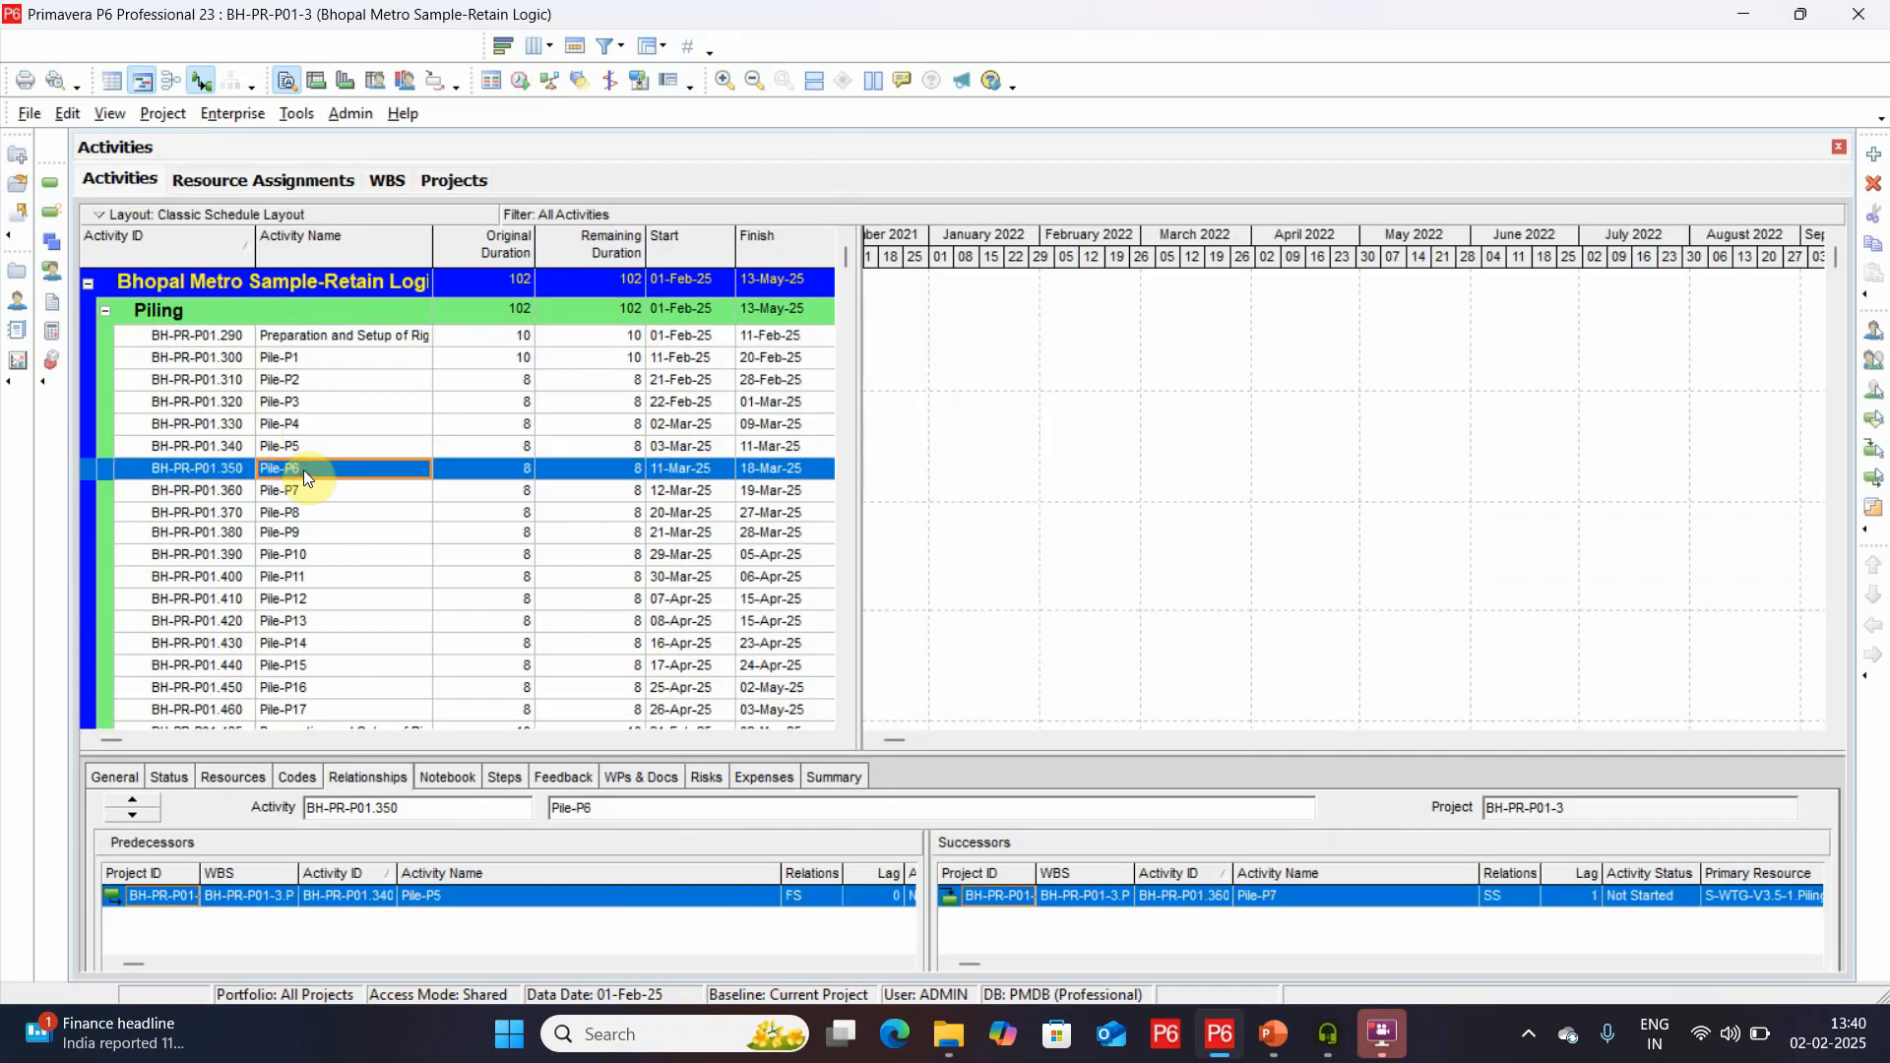
left_click(816, 336)
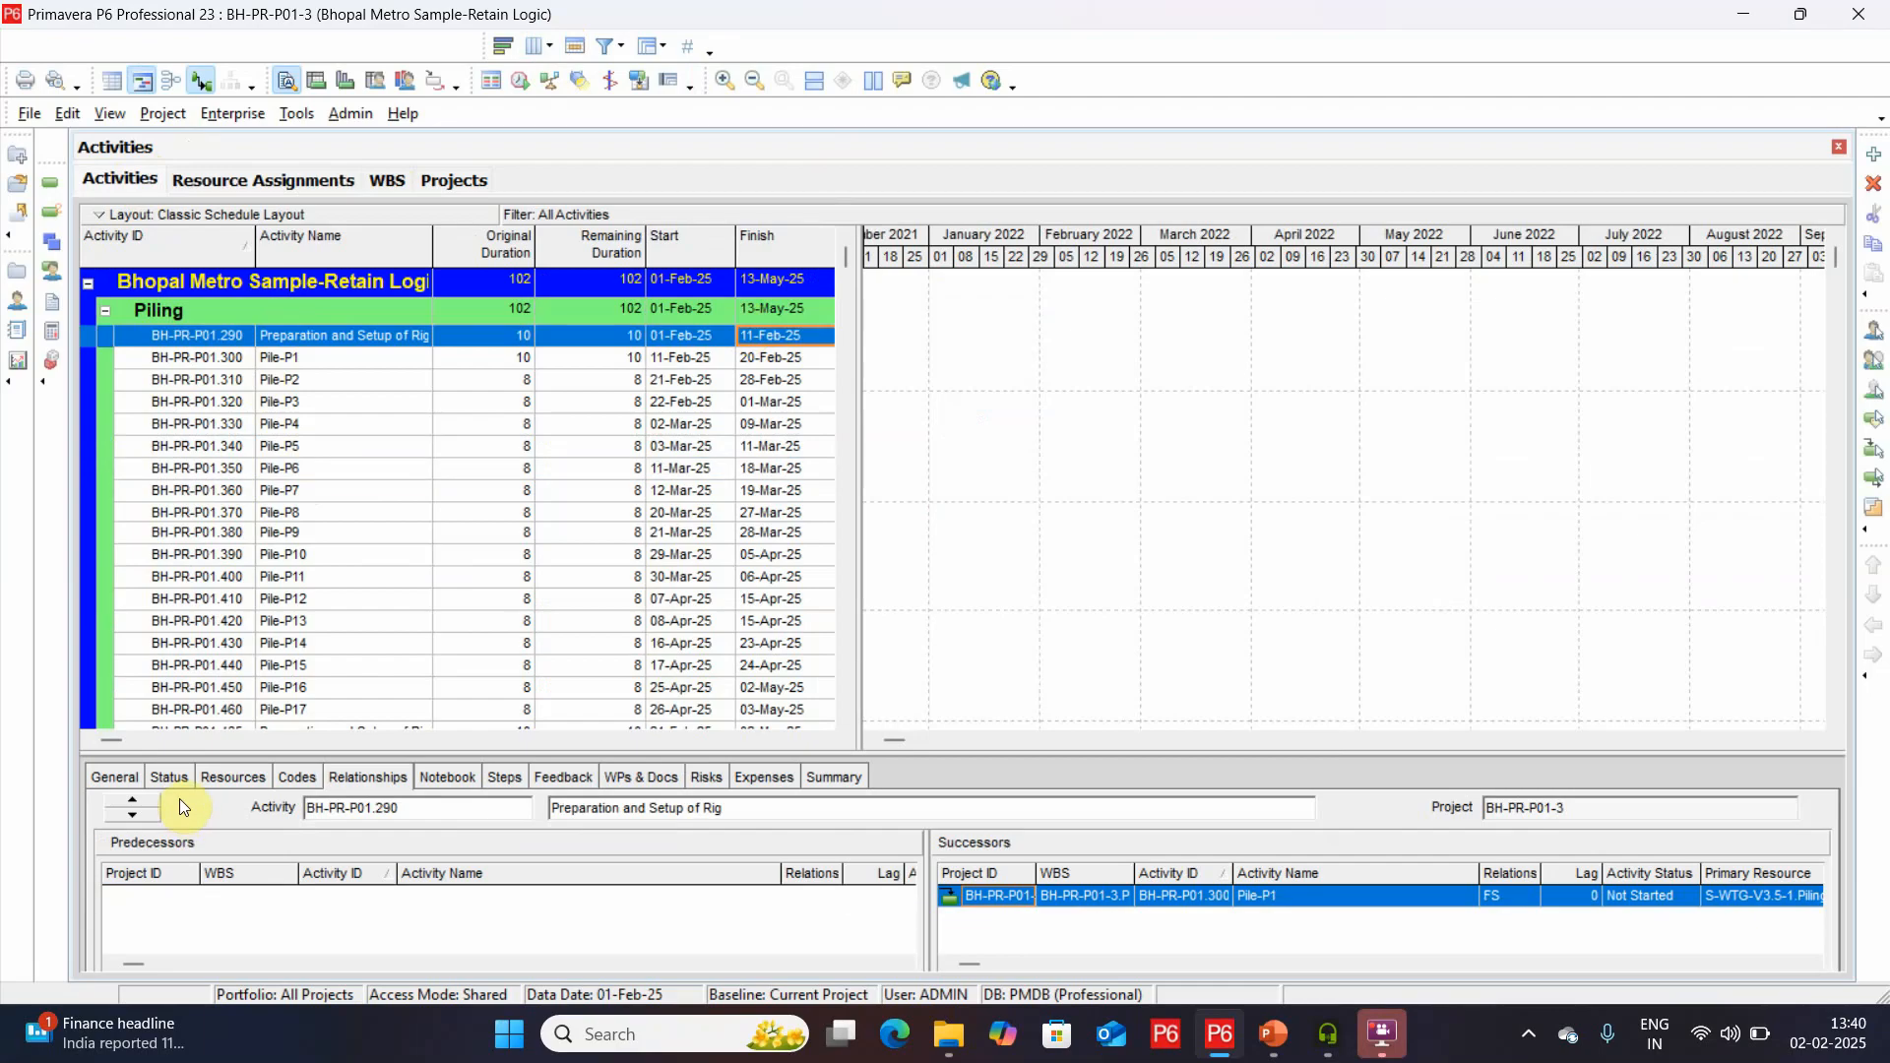
left_click(179, 778)
left_click(506, 871)
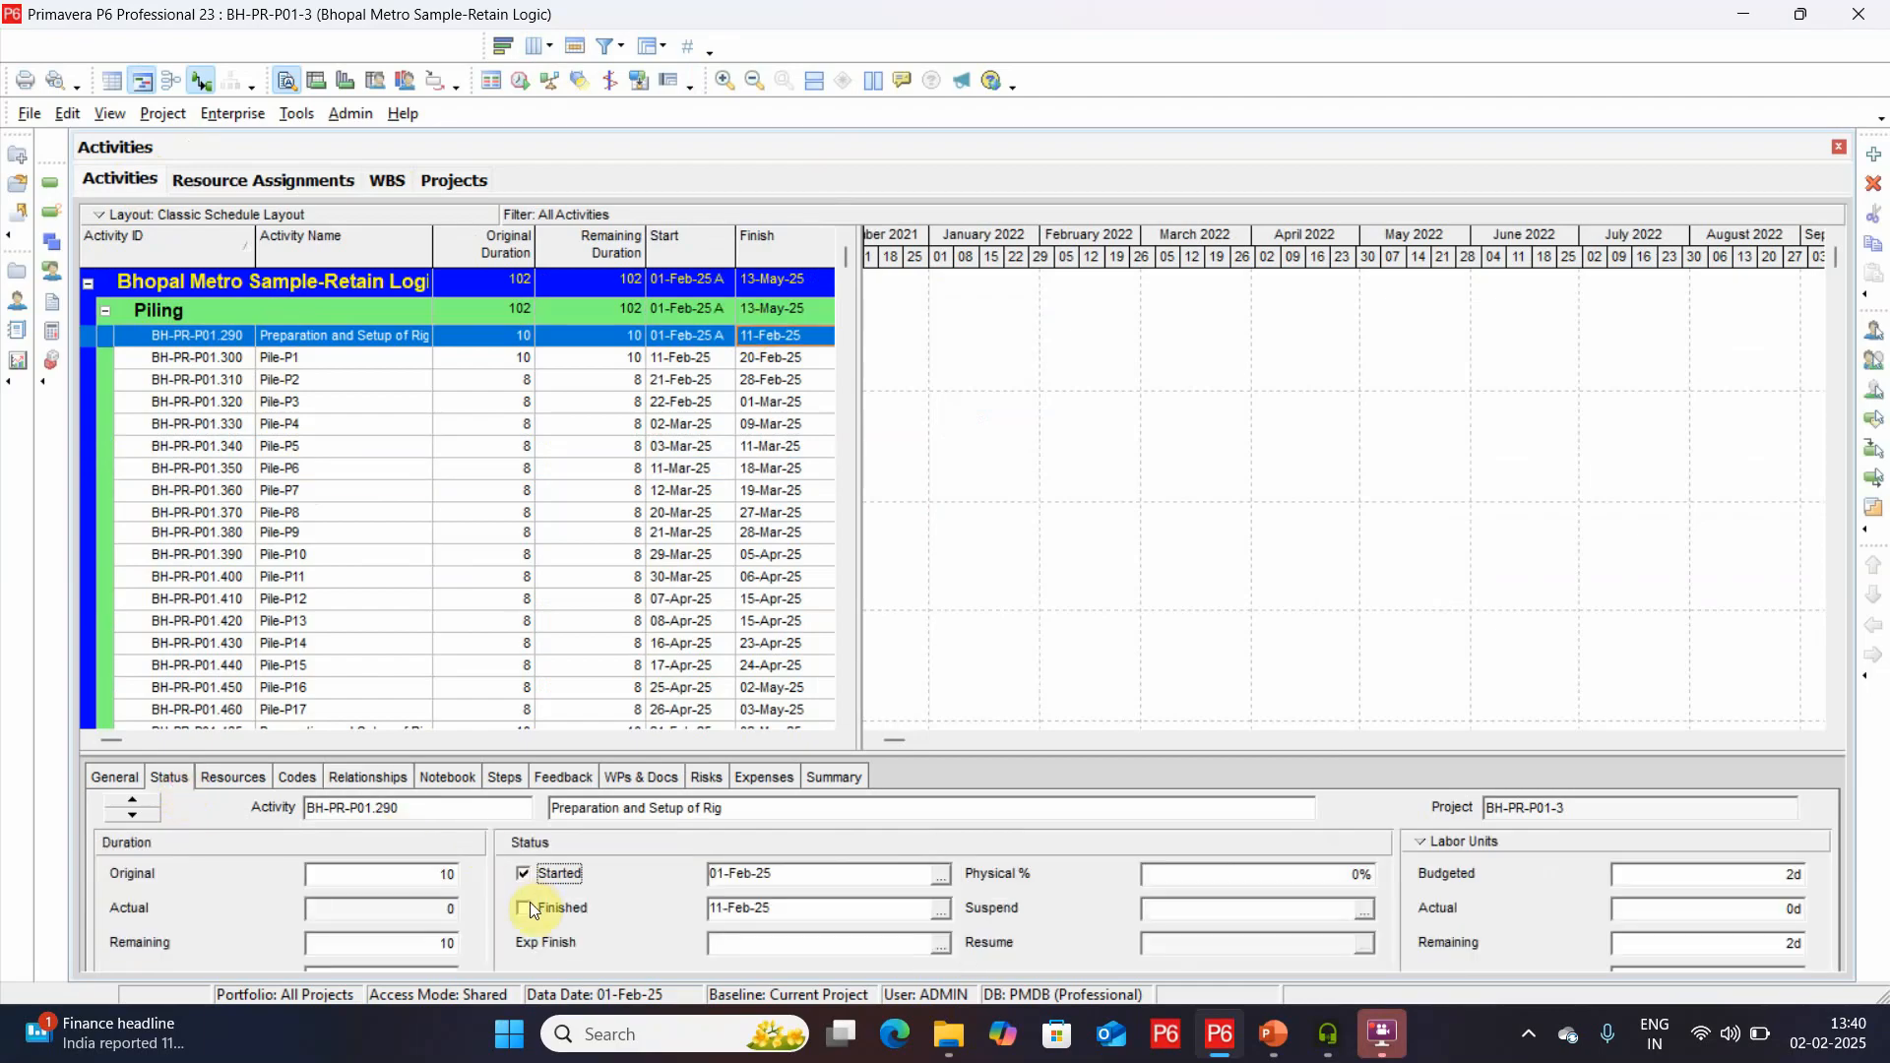
left_click(523, 907)
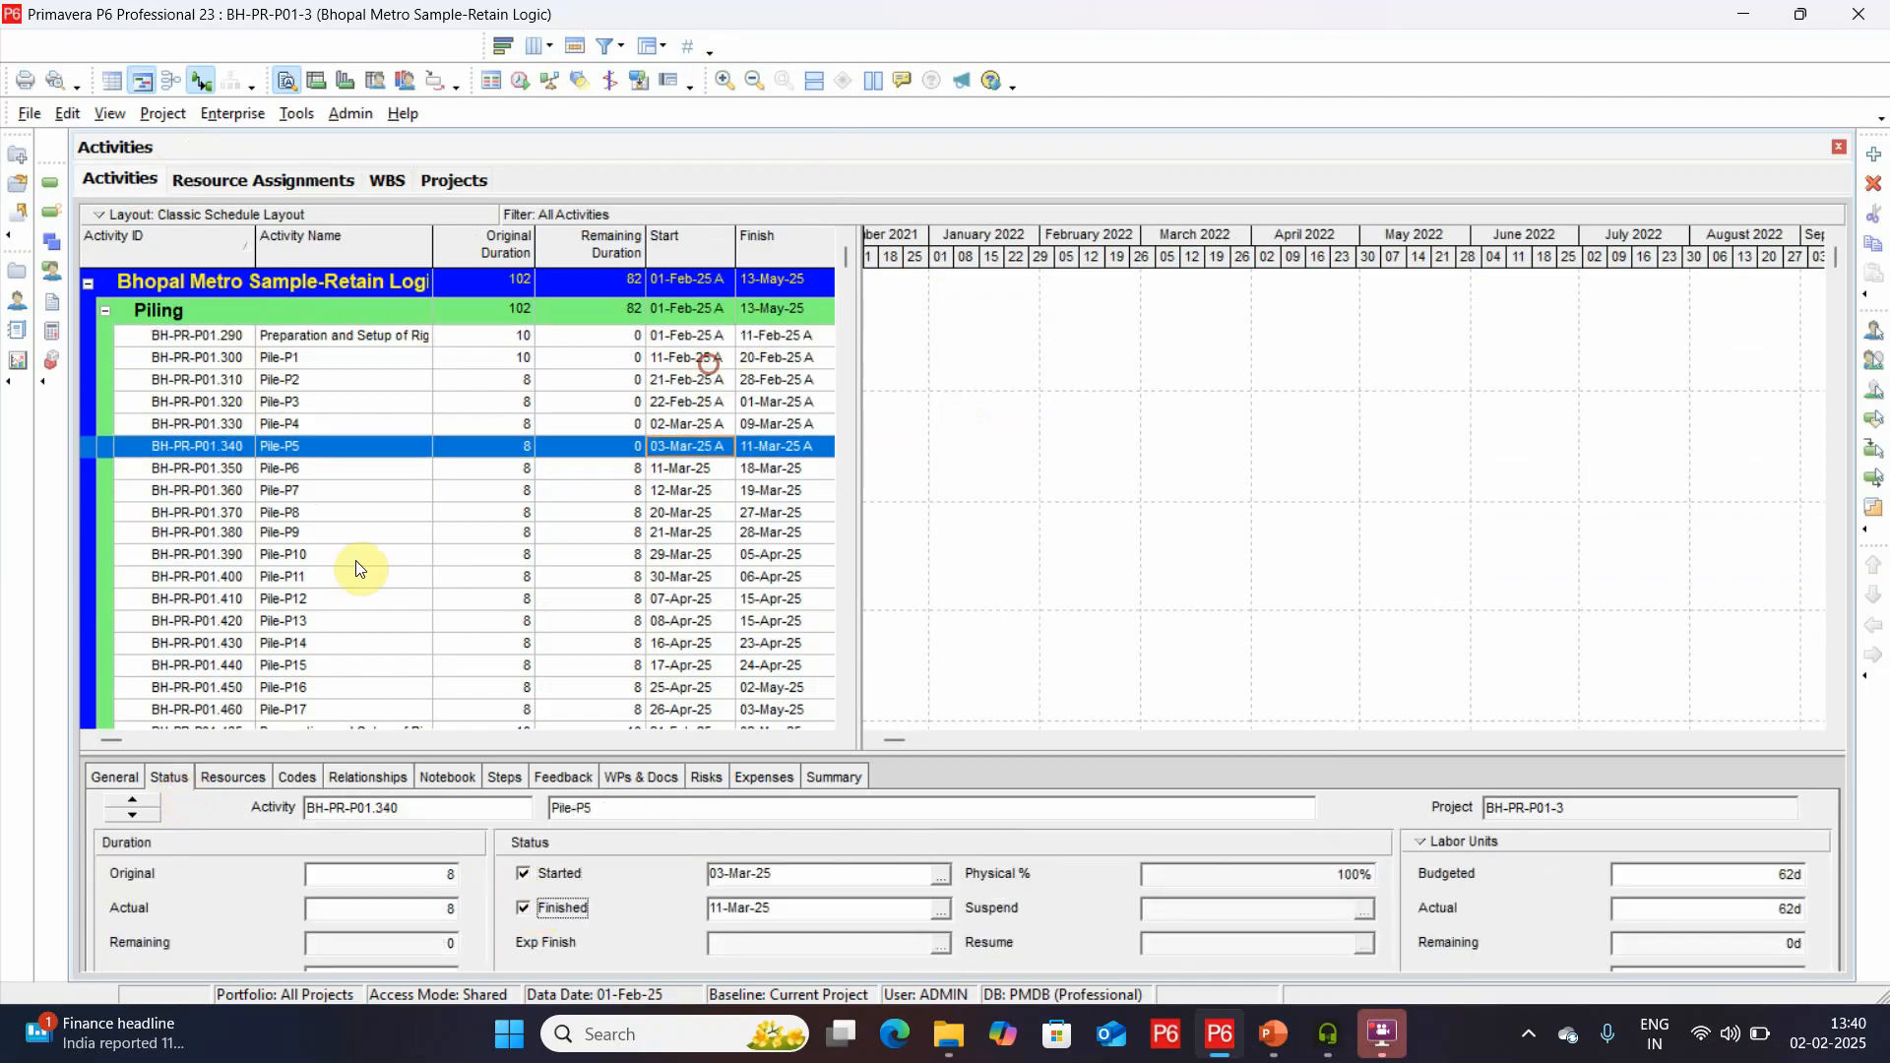
Check Pile-P6's relationships, and mark Pile-P8 as started with a remaining duration of 4.
left_click(340, 472)
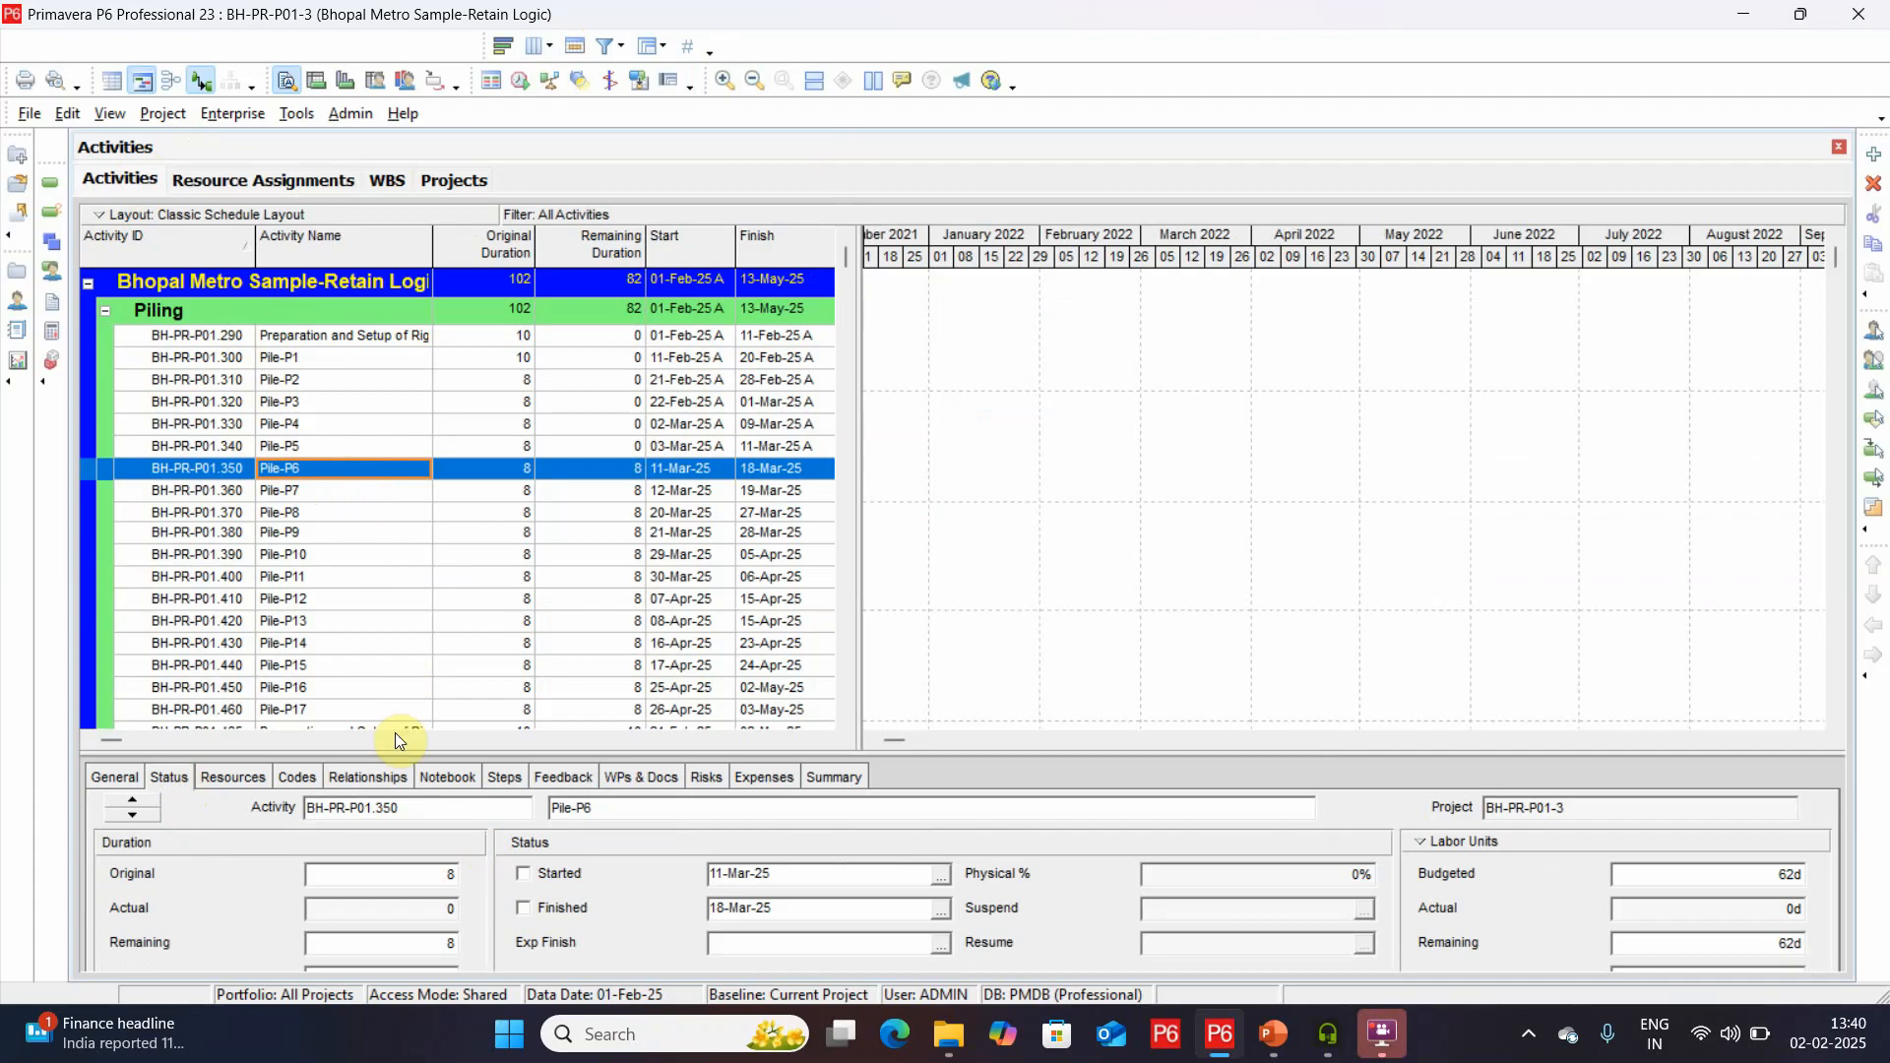
left_click(346, 782)
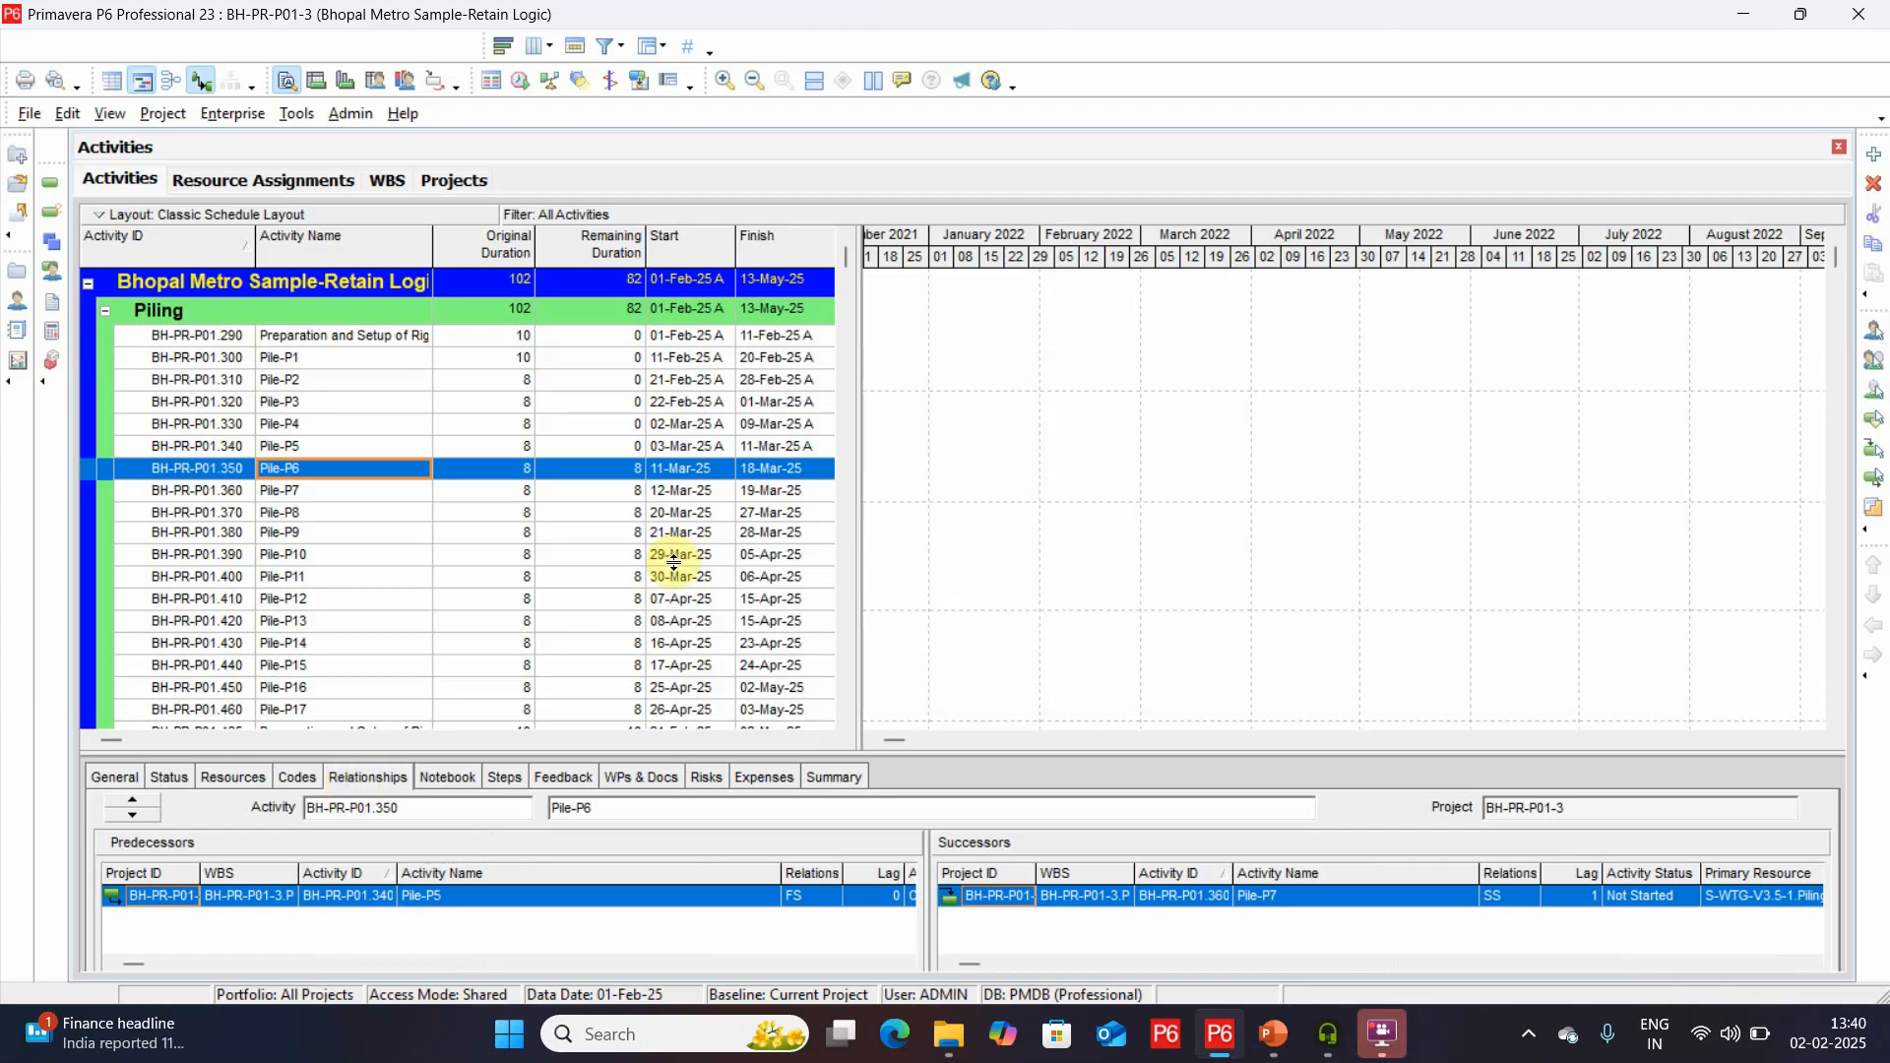
left_click(700, 514)
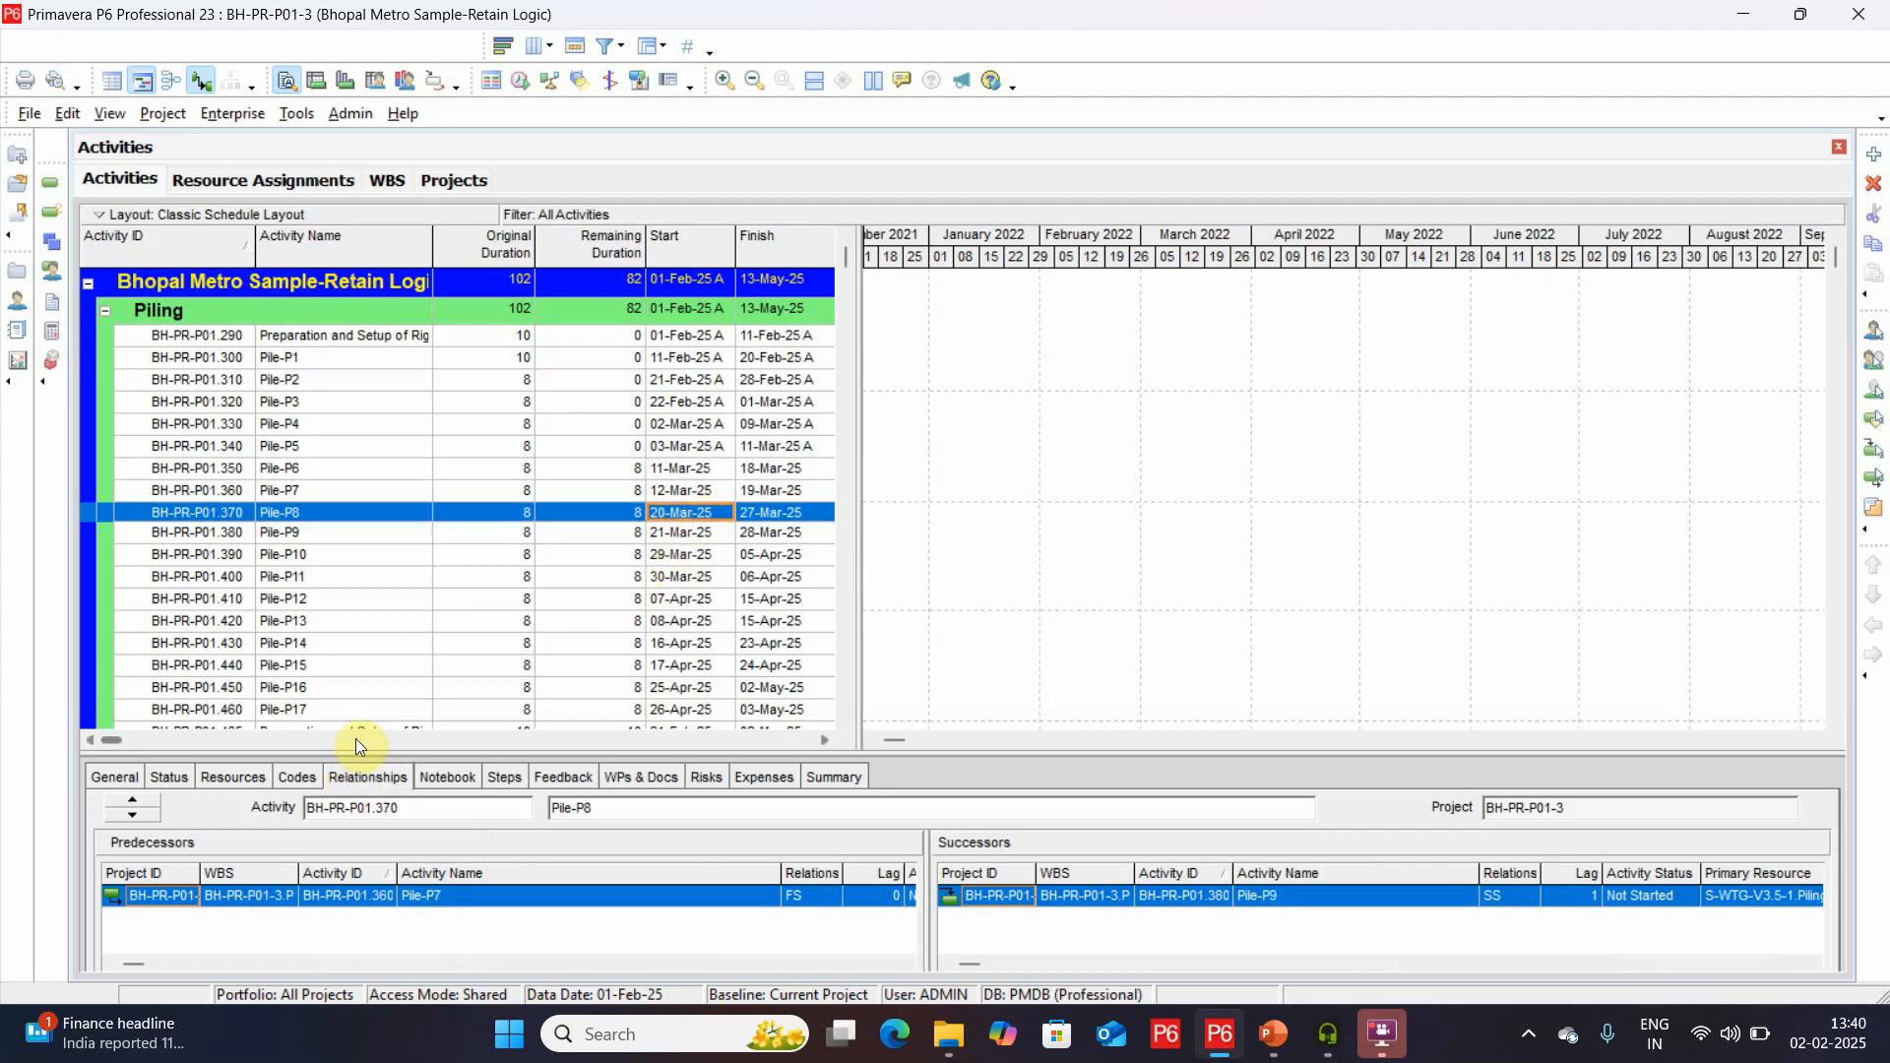
left_click(185, 774)
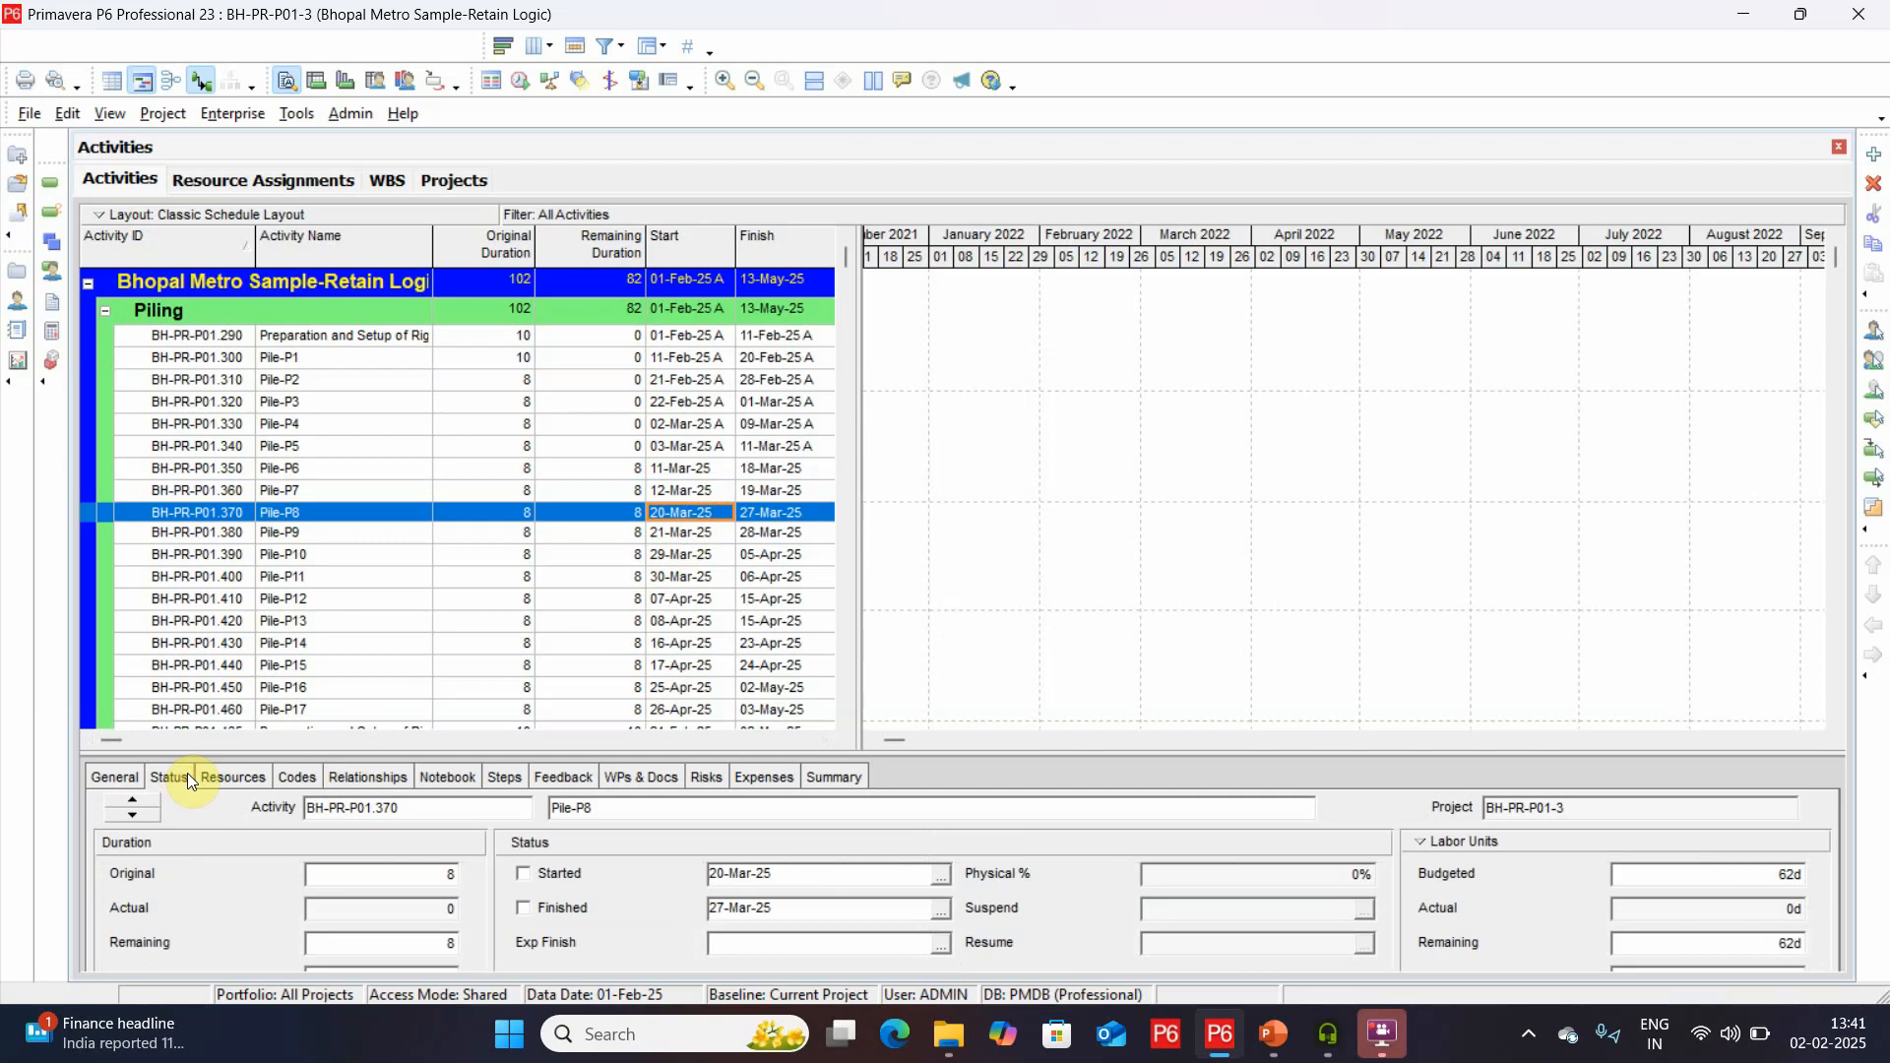
left_click(564, 877)
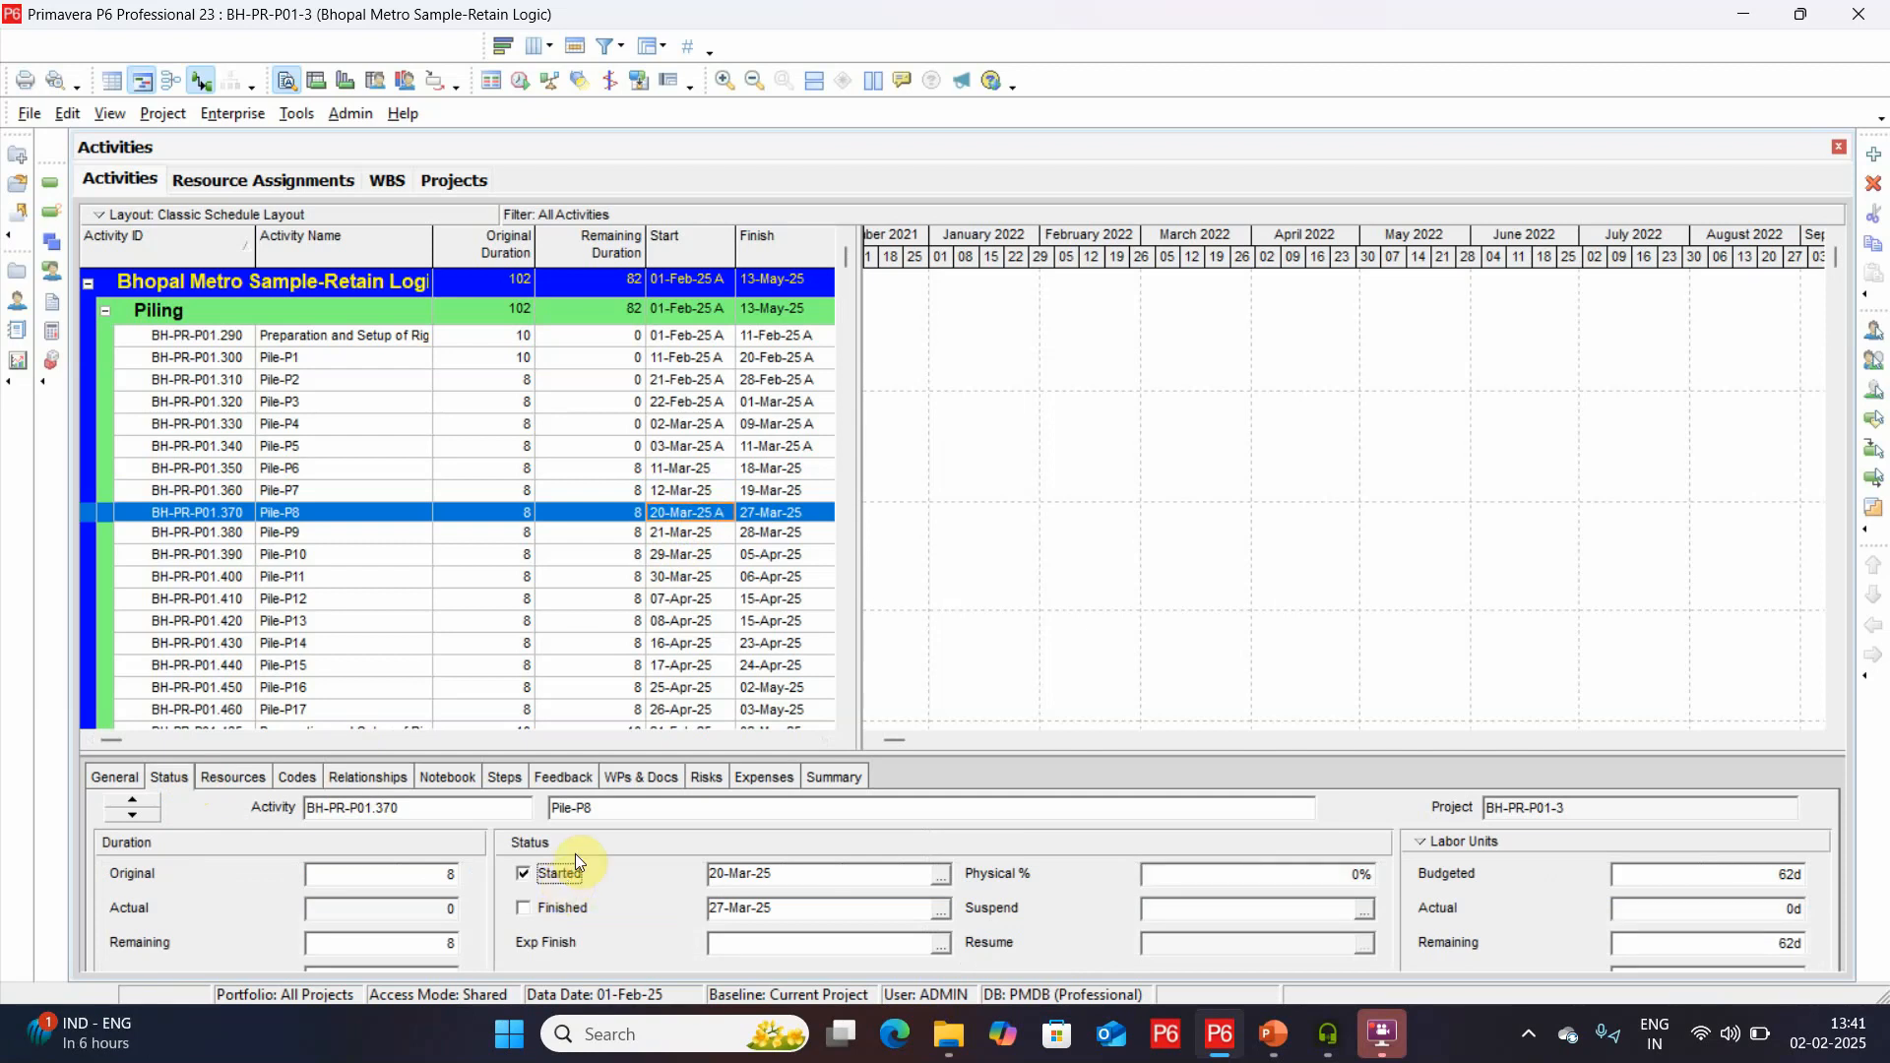
left_click(628, 515)
type("4")
key("Return")
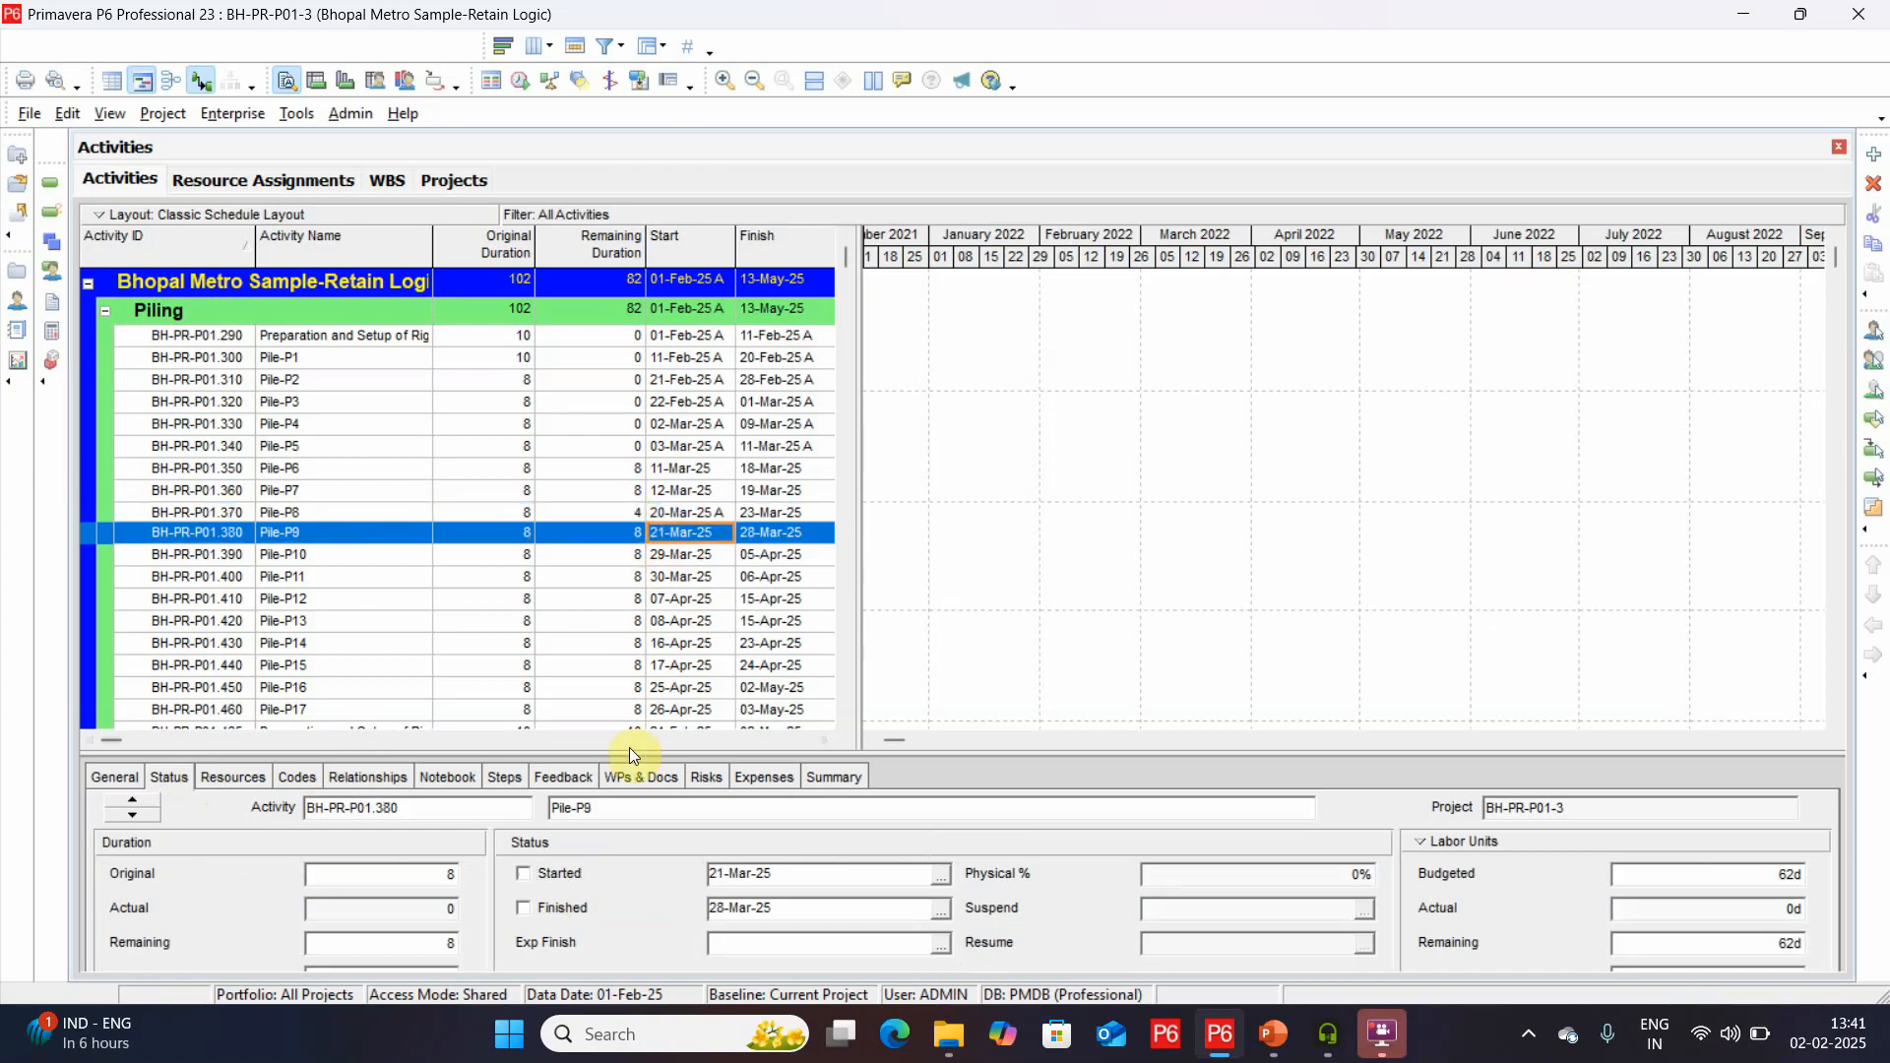
Mark Pile-P9 as started and set its remaining duration to 6.
left_click(558, 872)
left_click(618, 531)
left_click(618, 531)
key("BackSpace")
type("6")
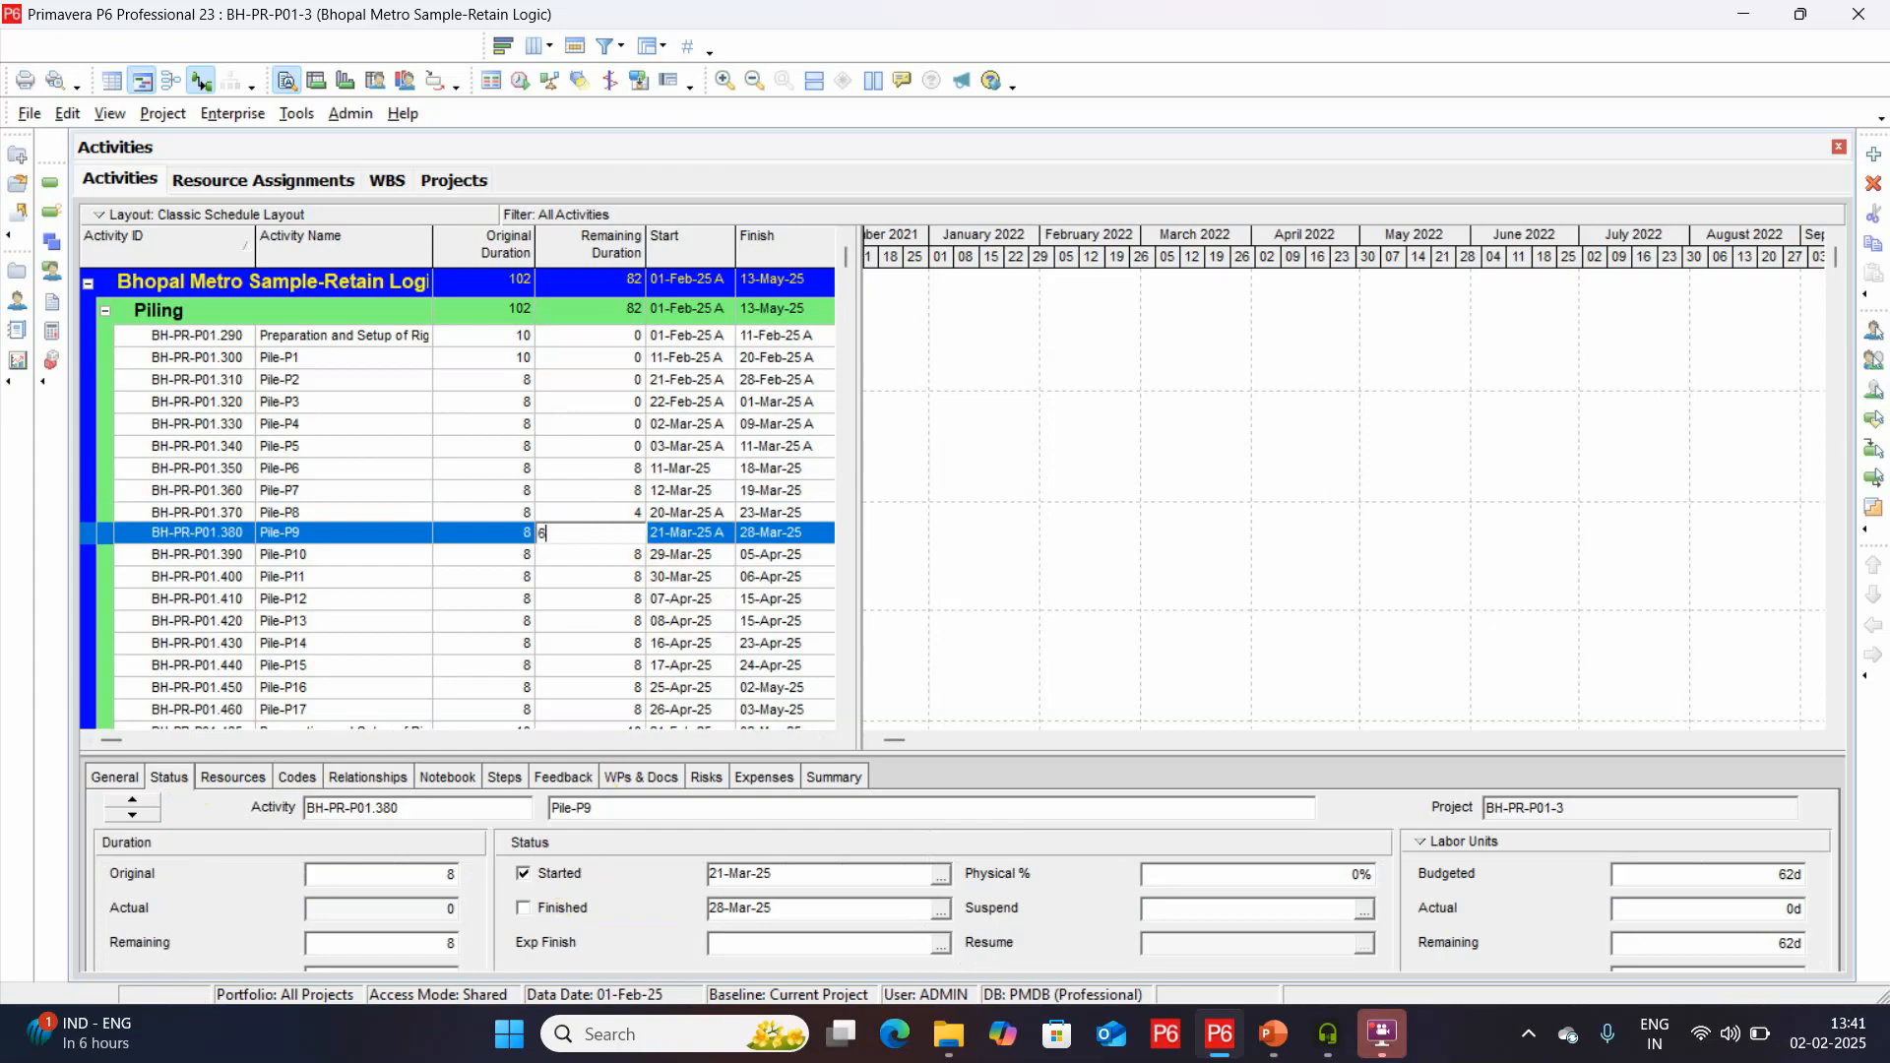
key("Return")
Set the physical percent complete to 25% for Pile-P9 and 50% for Pile-P8.
left_click(1163, 874)
type("50")
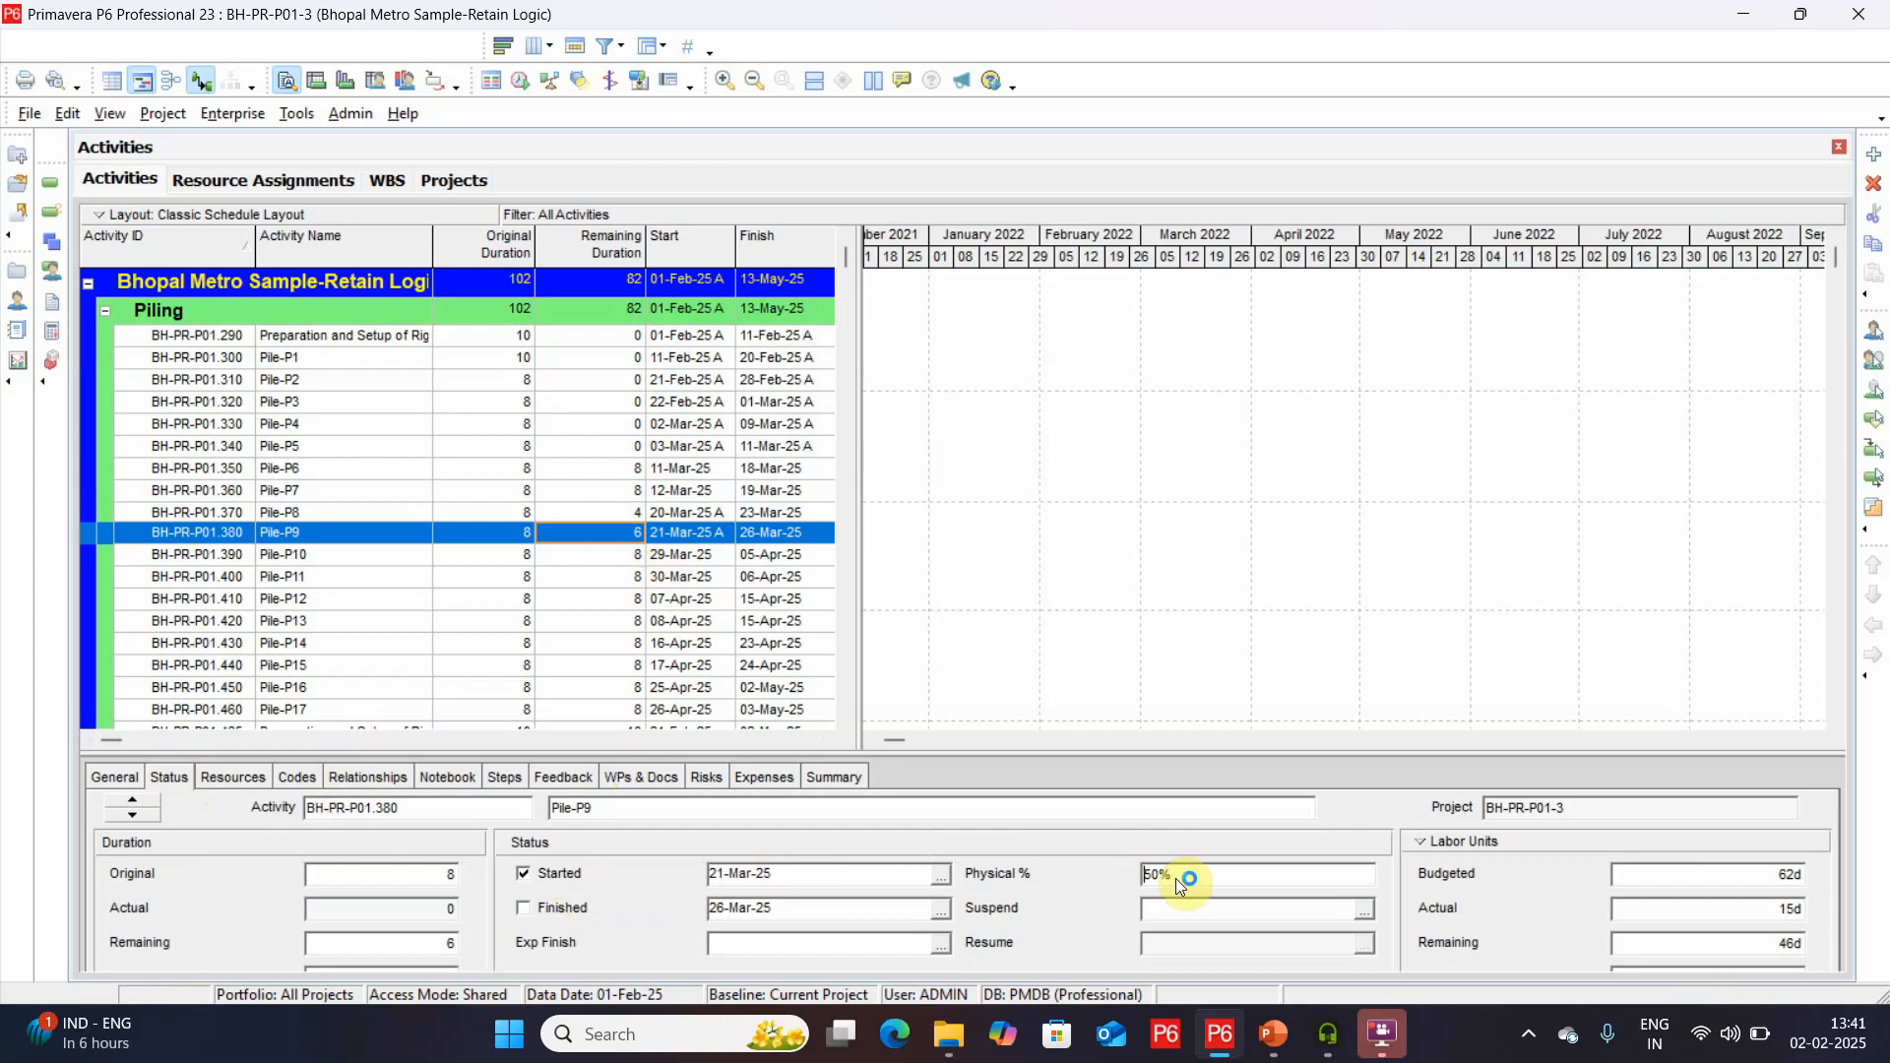
left_click(1225, 869)
key("BackSpace")
type("25")
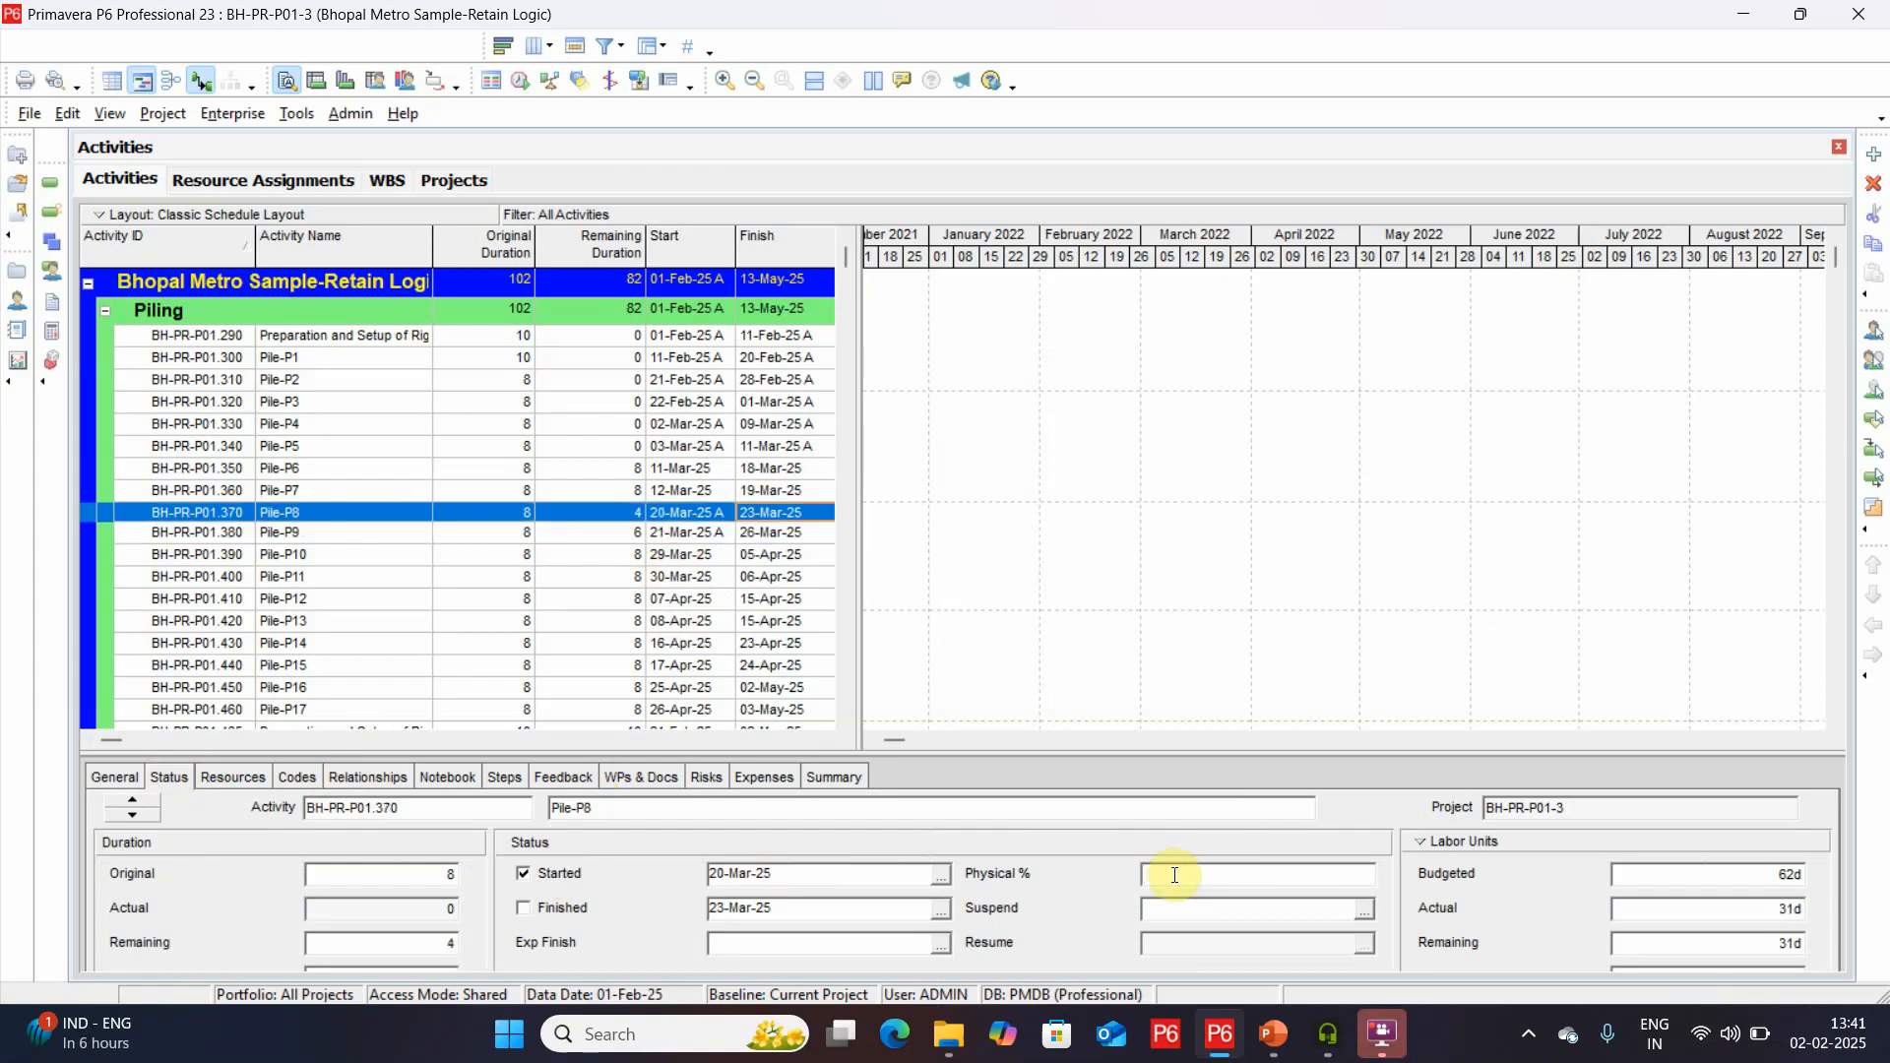
type("50")
Reschedule the project with a data date of 25-Mar-25 and widen the activity table to show Total Float.
key("F9")
left_click(1100, 493)
left_click(1252, 533)
left_click(1121, 737)
double_click(1121, 736)
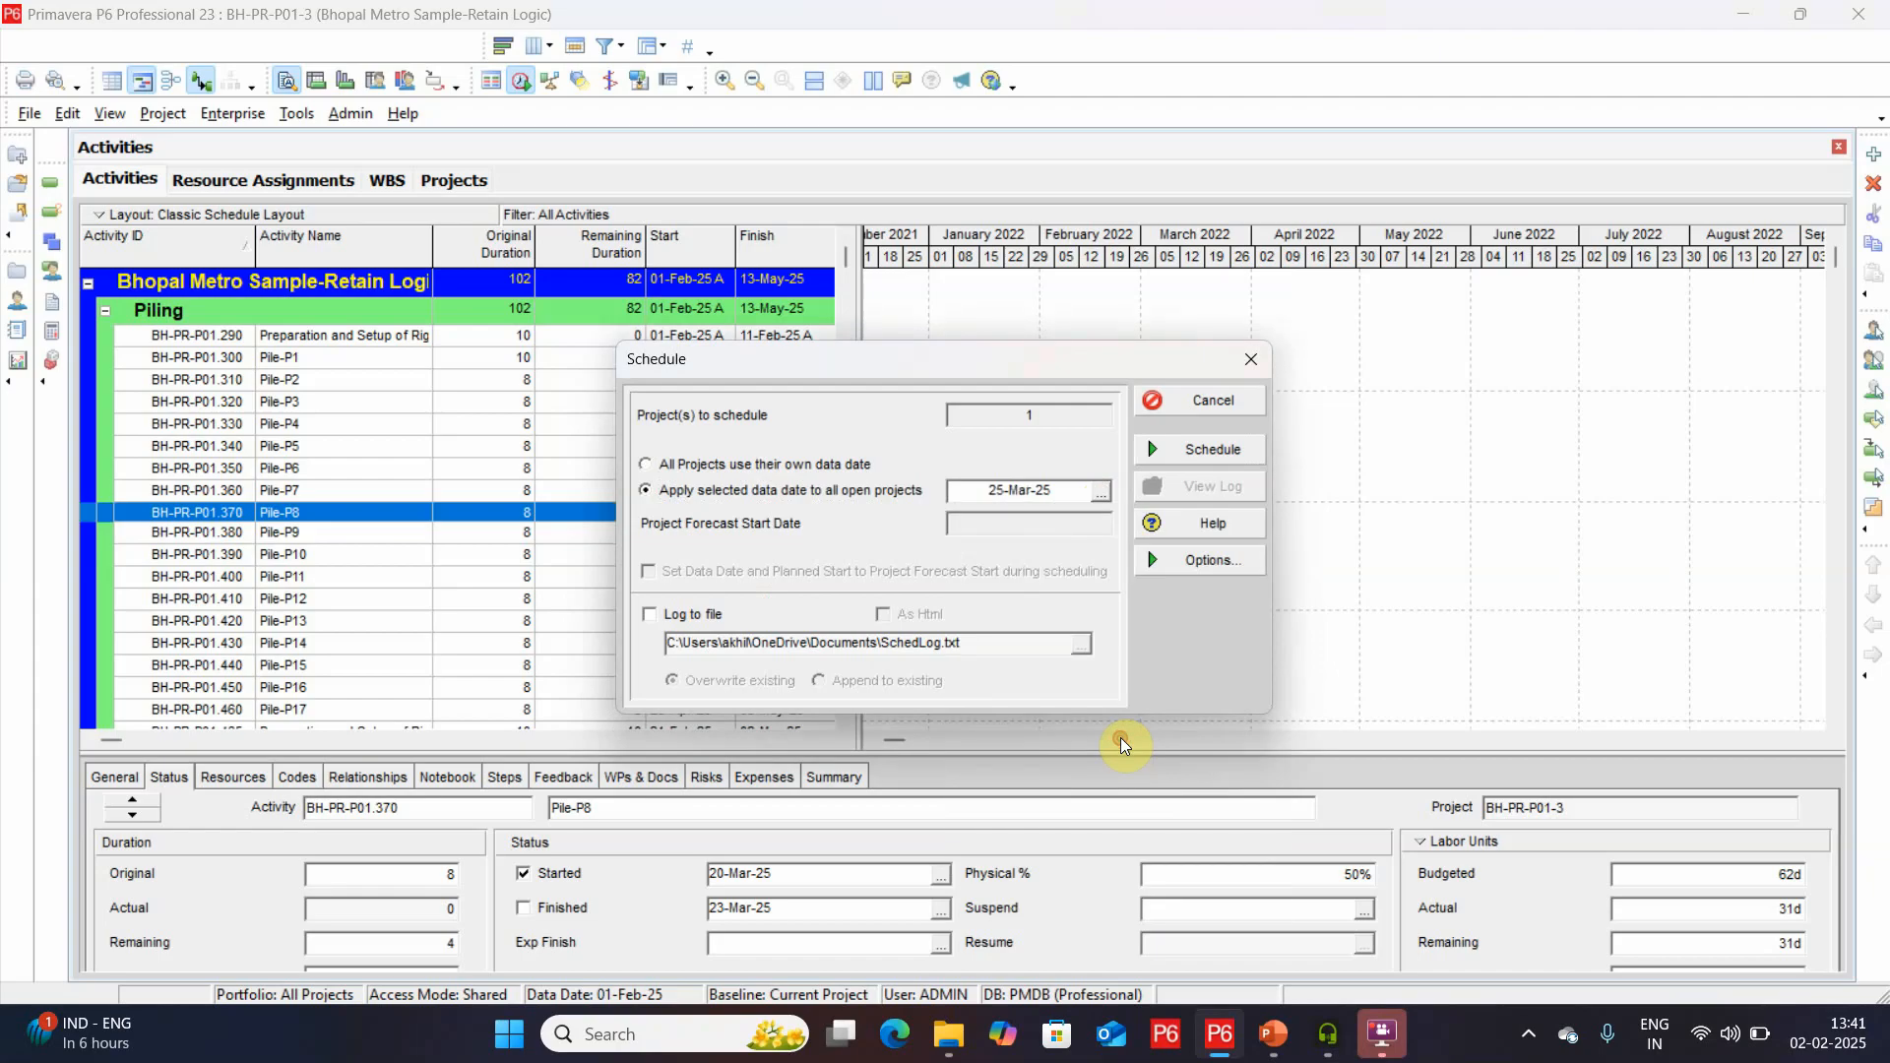
left_click(1230, 458)
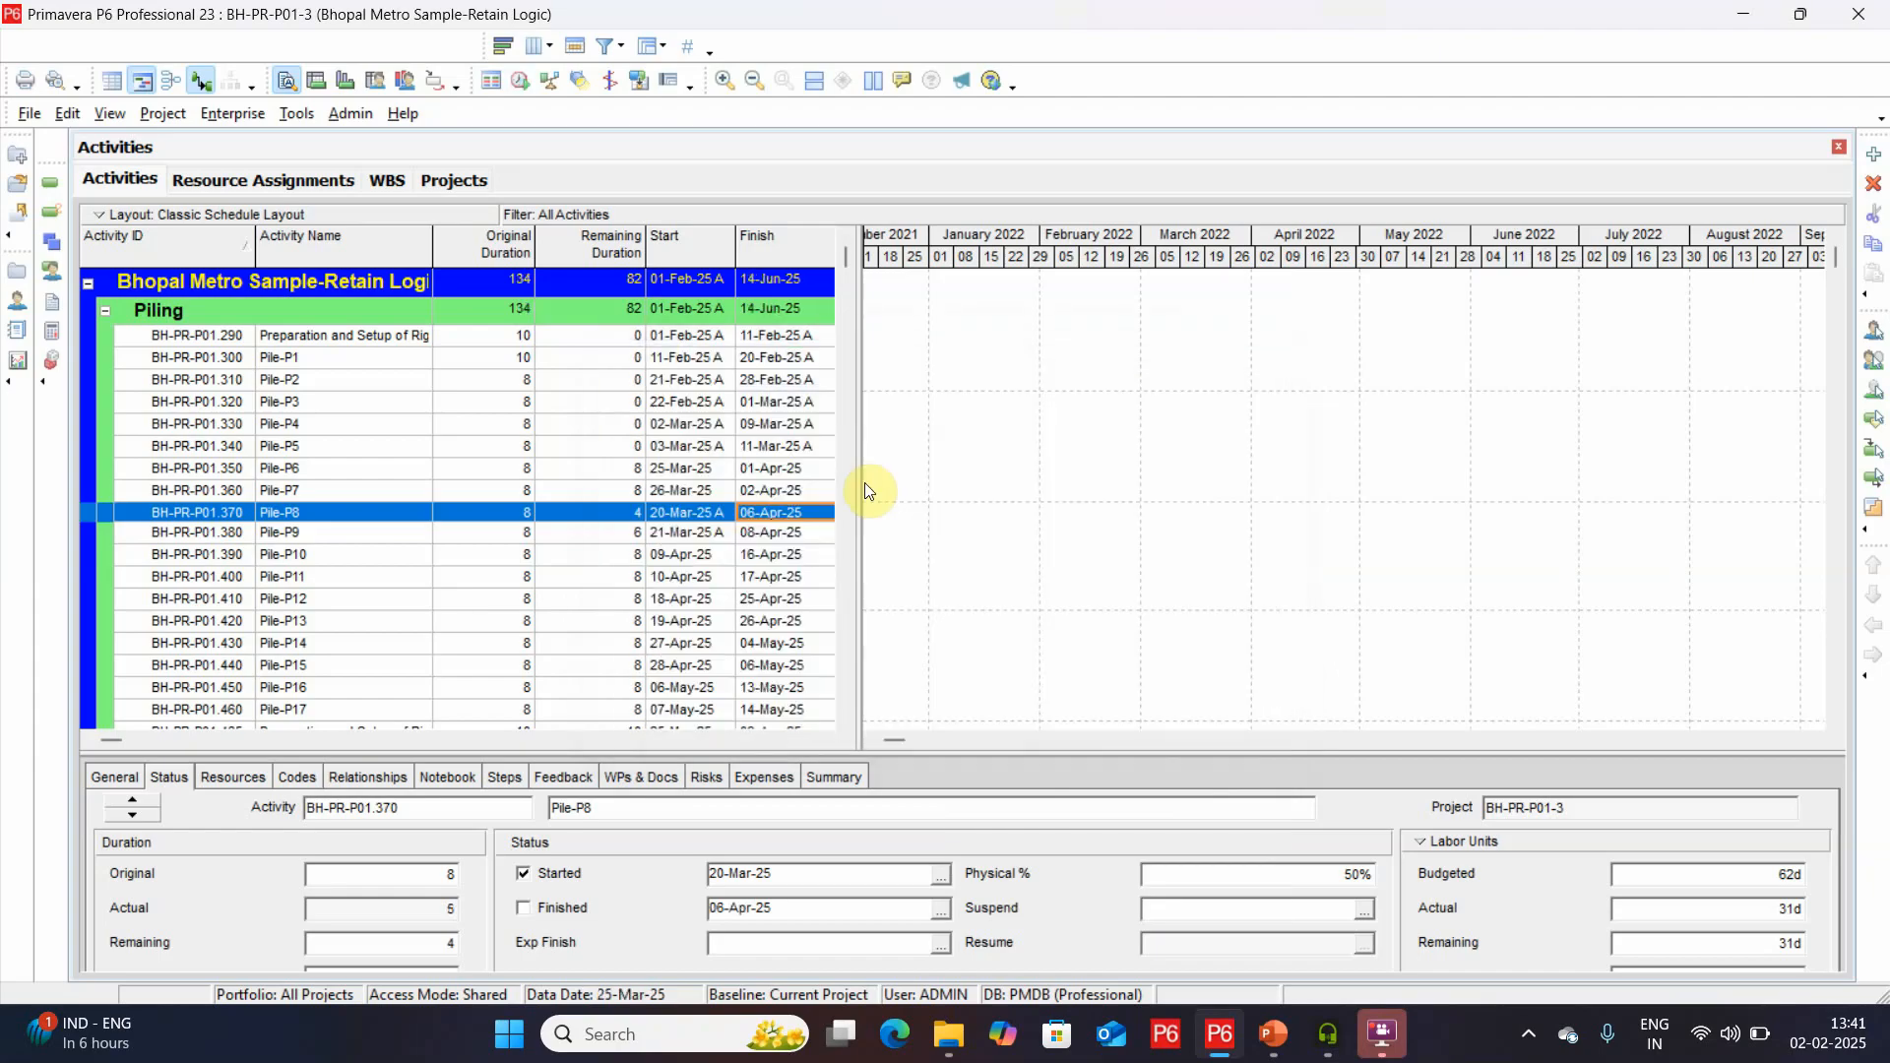
left_click_drag(865, 482, 989, 485)
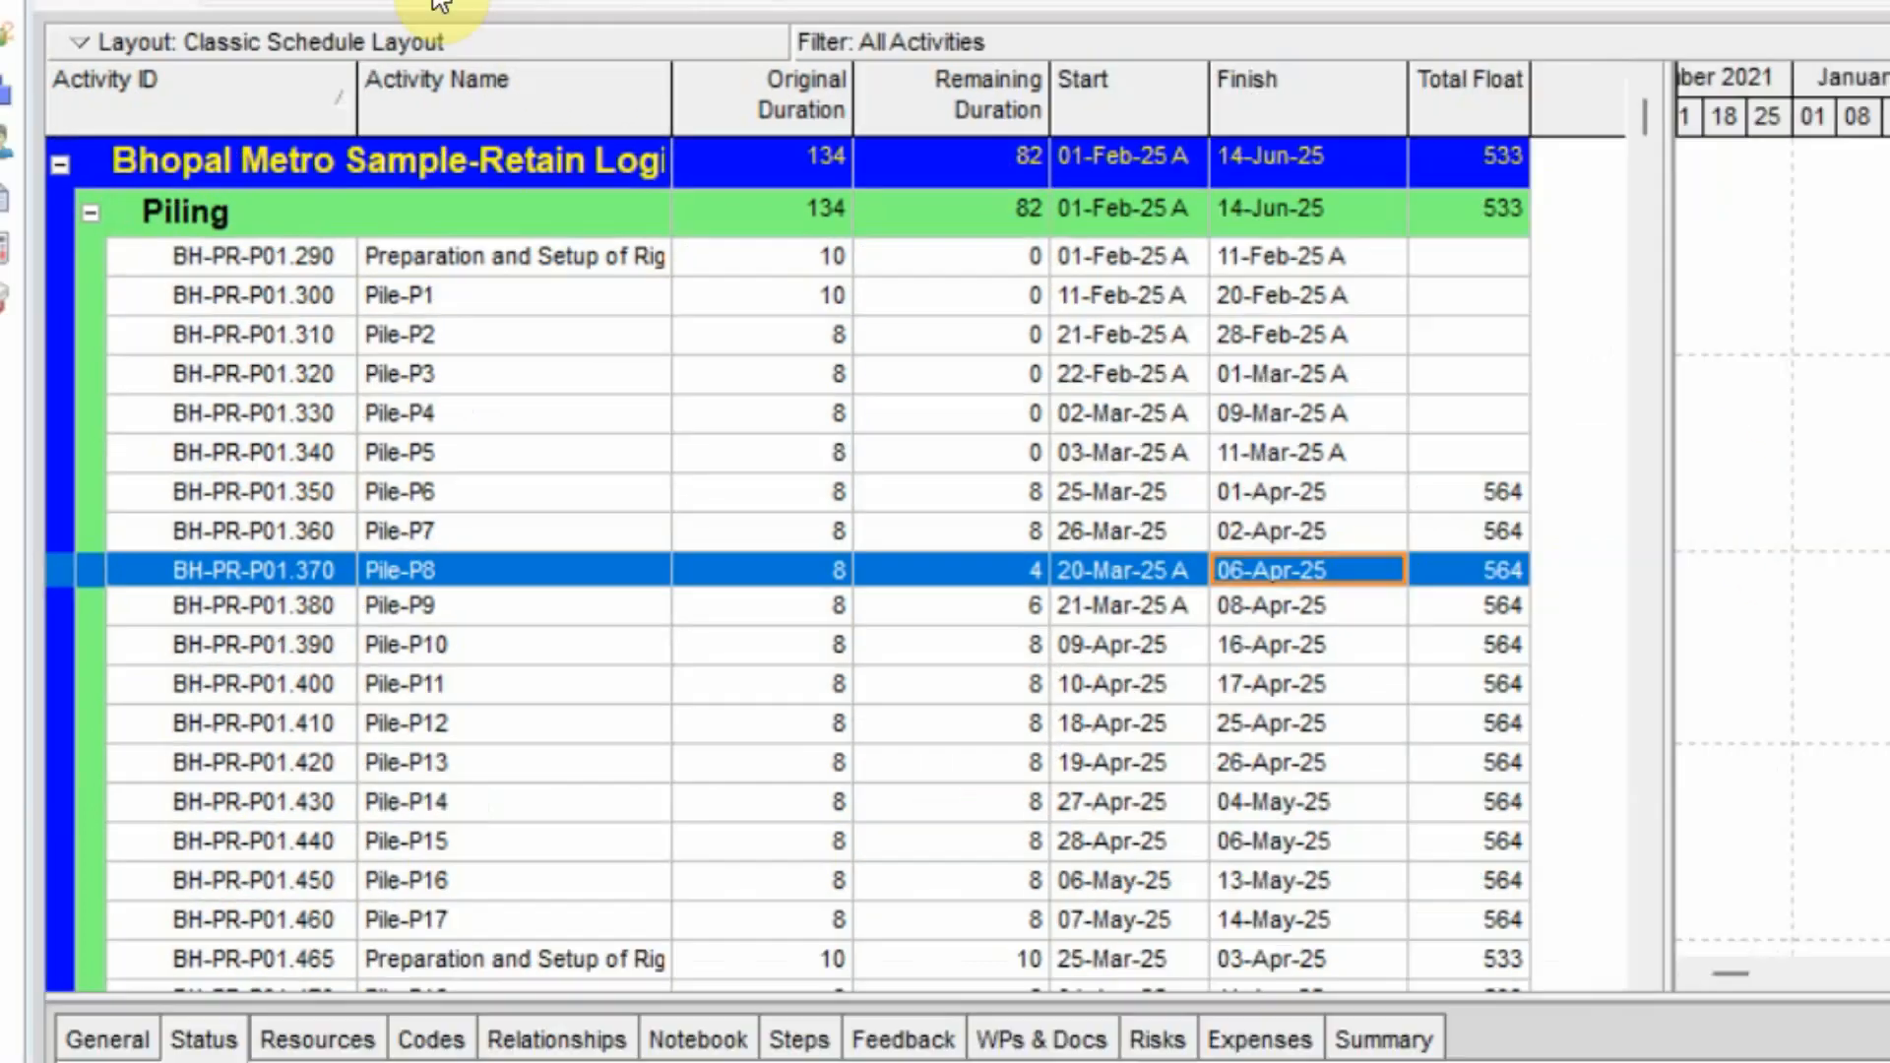
Add the time-interval Remaining Early Units field to the resource assignments spreadsheet.
left_click(339, 123)
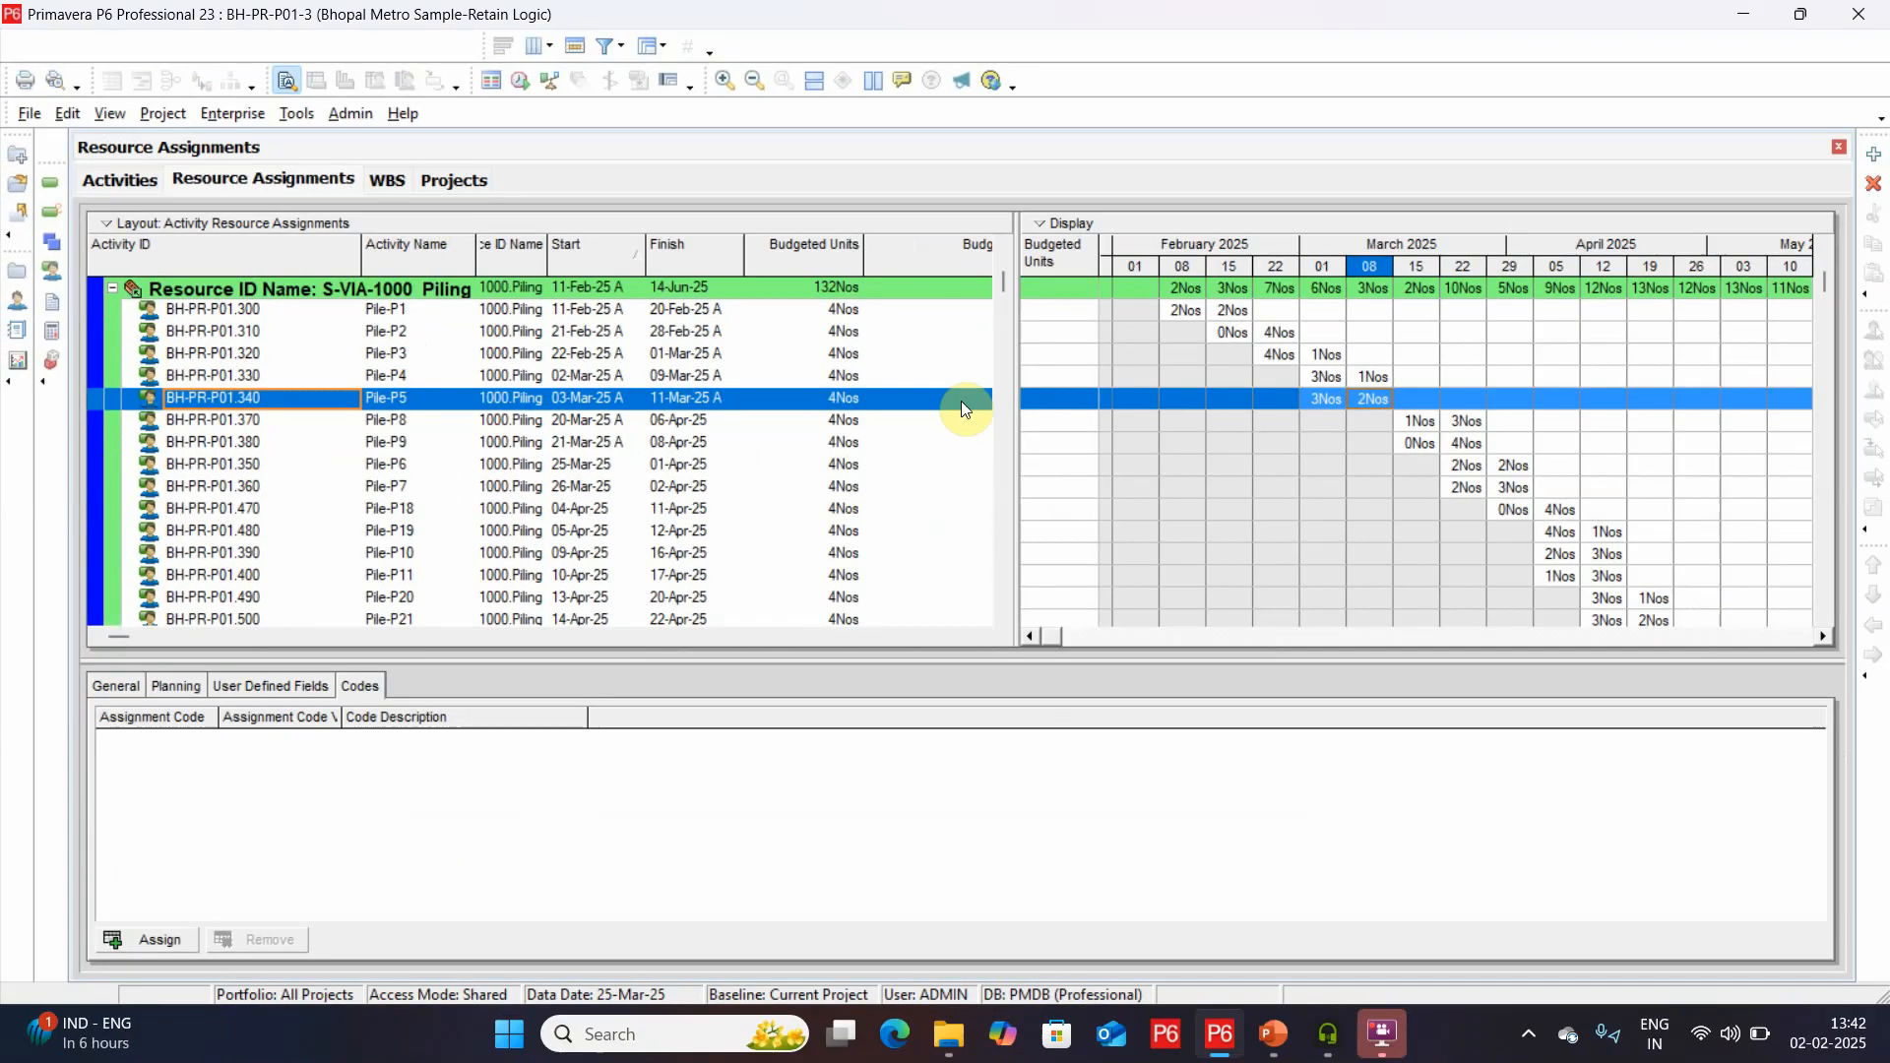
right_click(1075, 263)
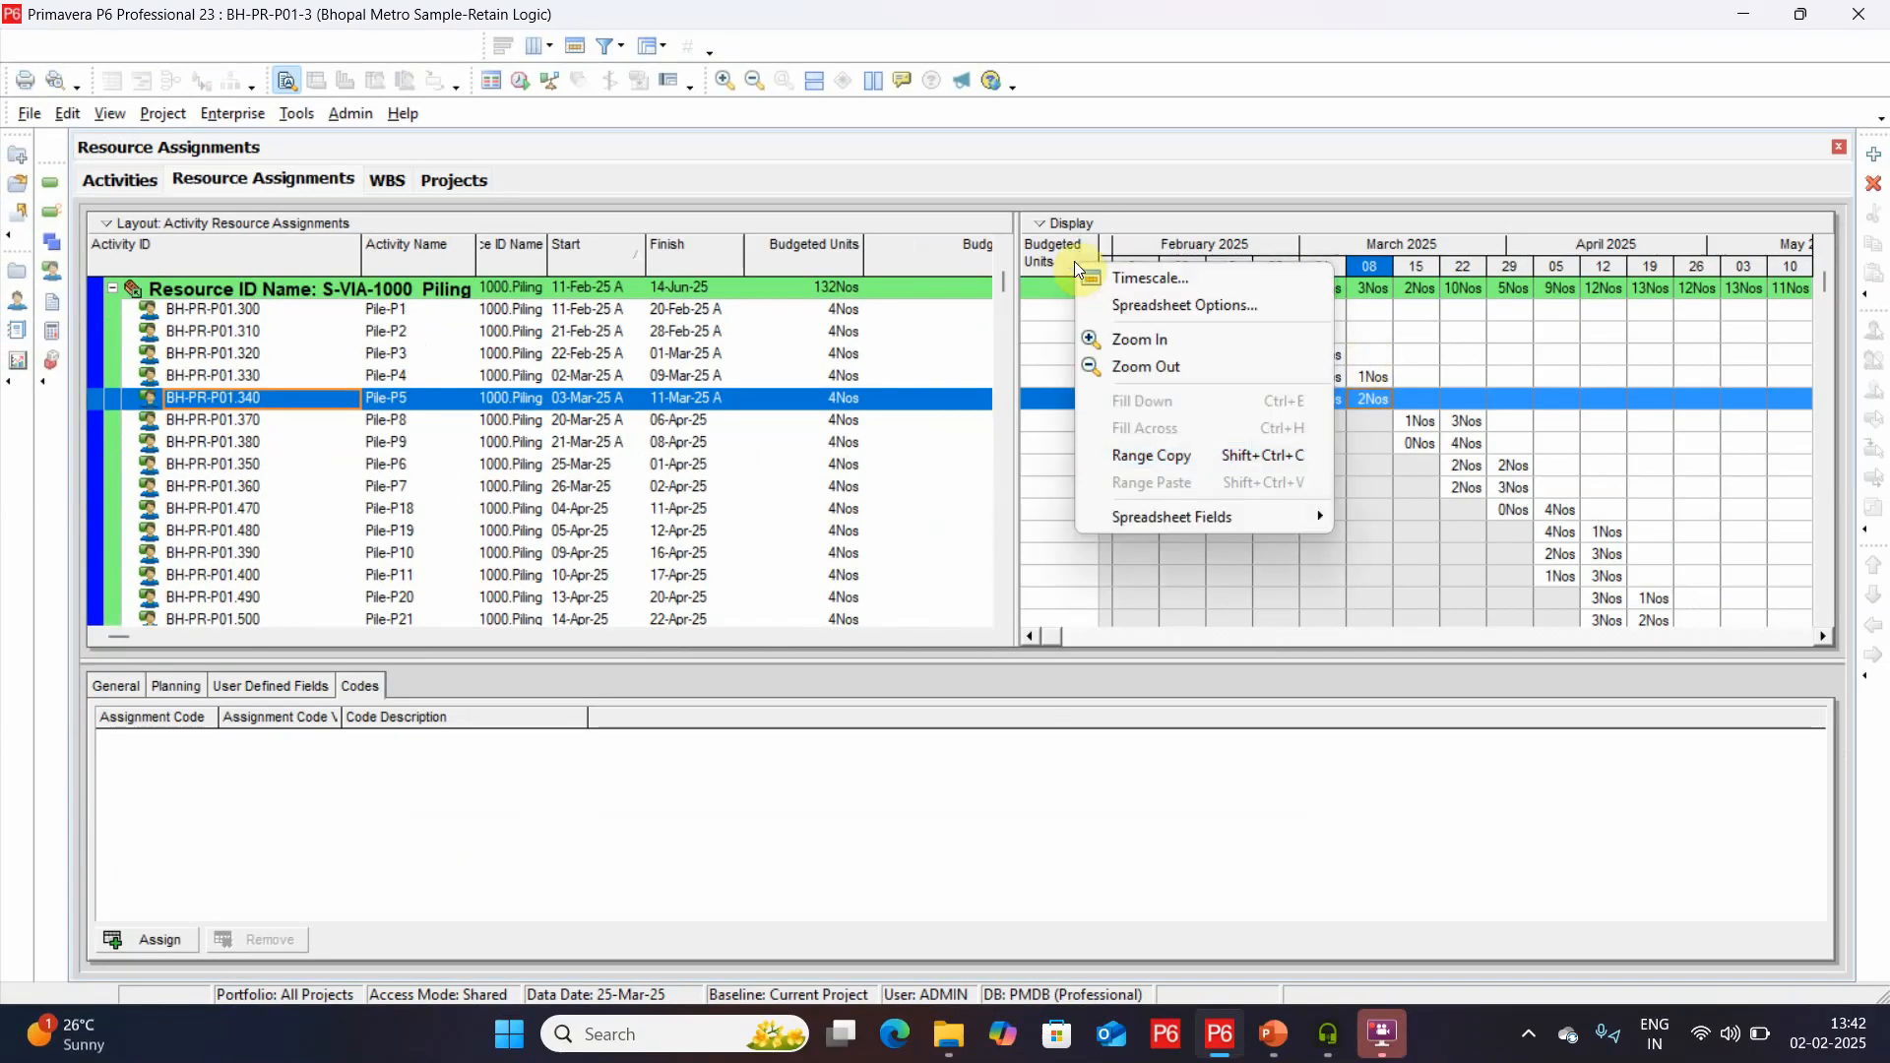
mouse_move(1200, 516)
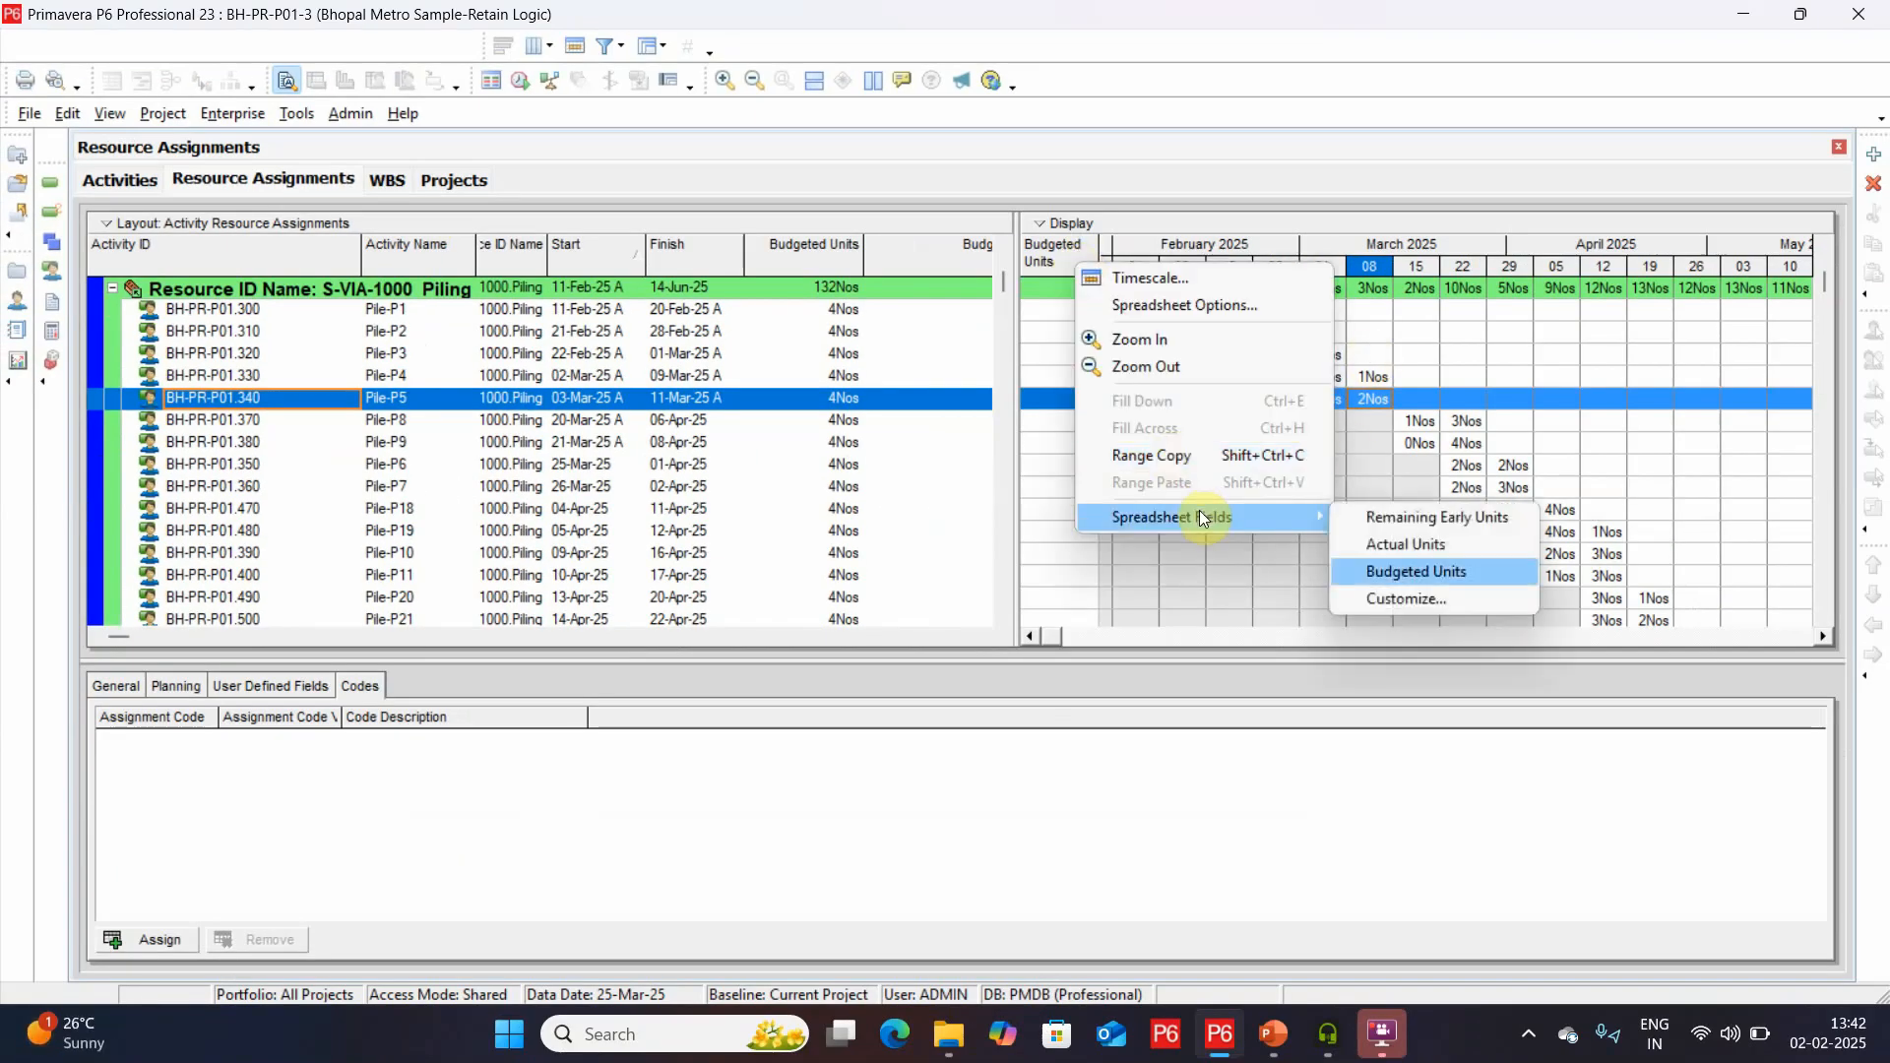
left_click(1375, 600)
left_click(630, 433)
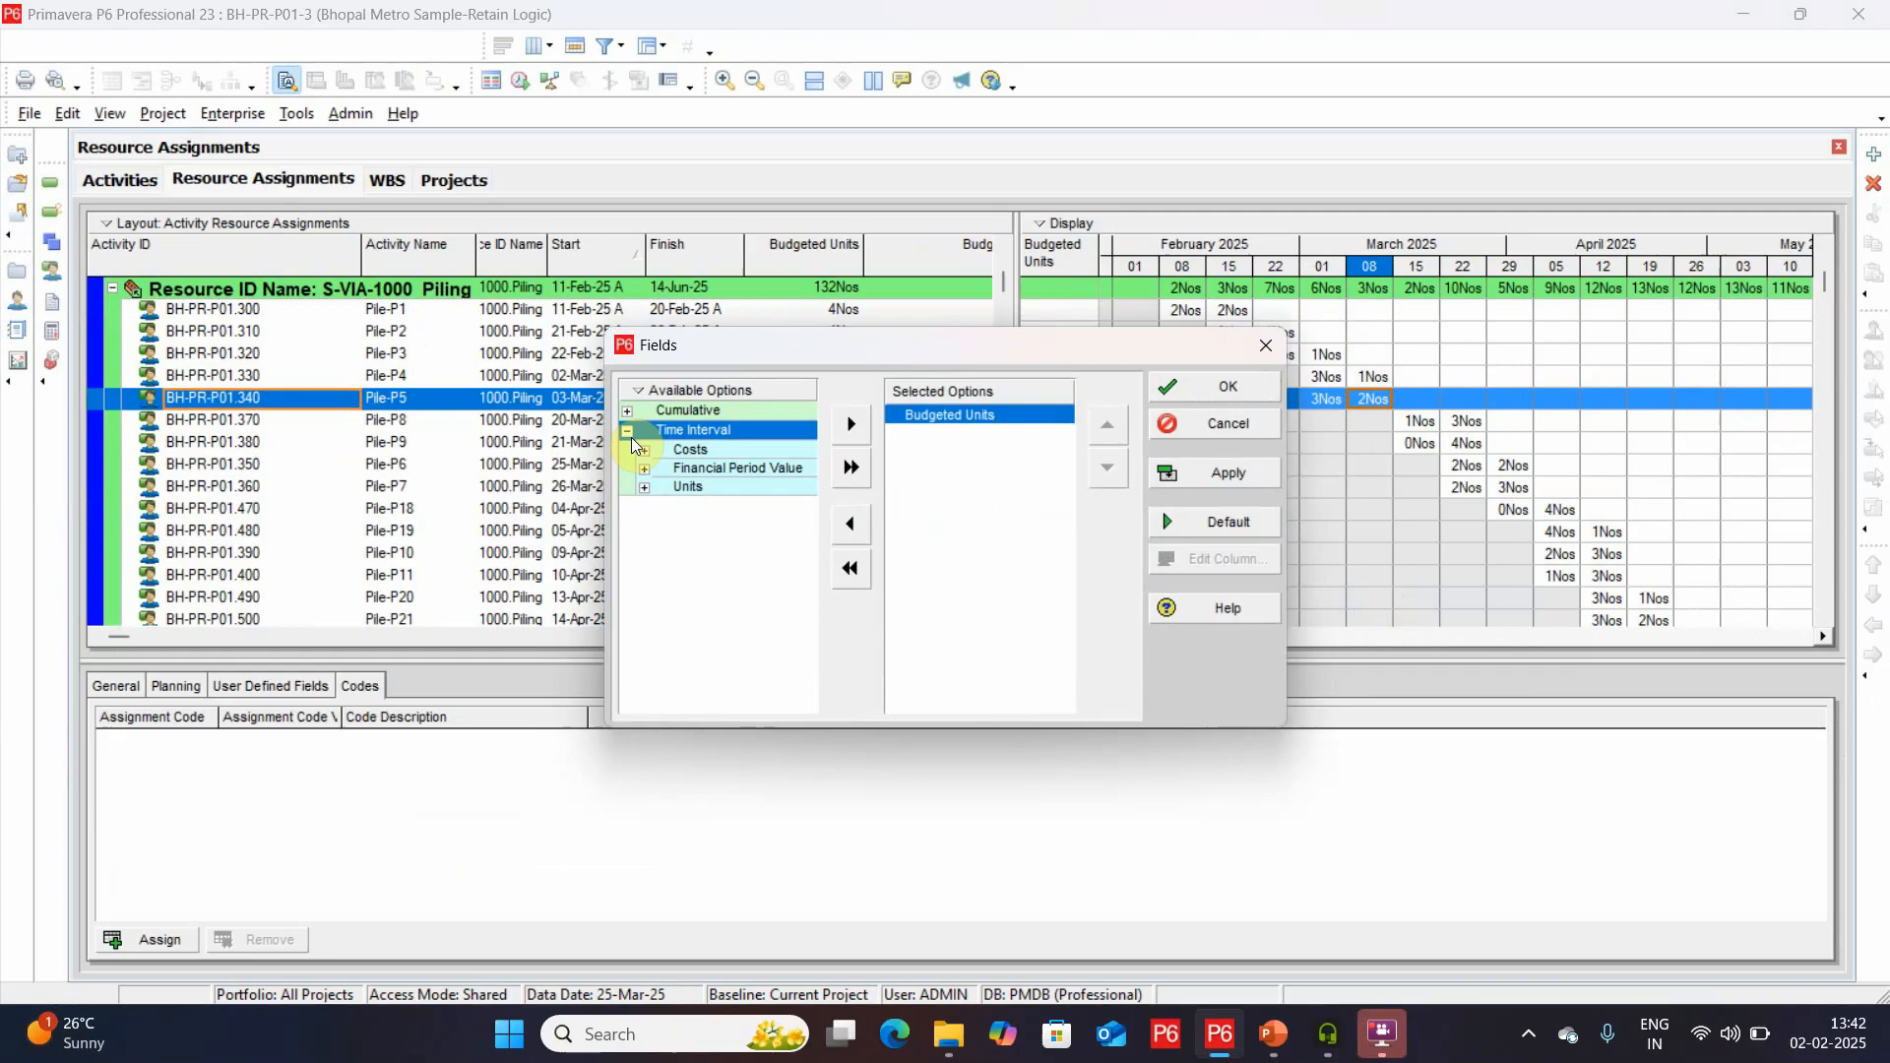
left_click(644, 487)
double_click(697, 583)
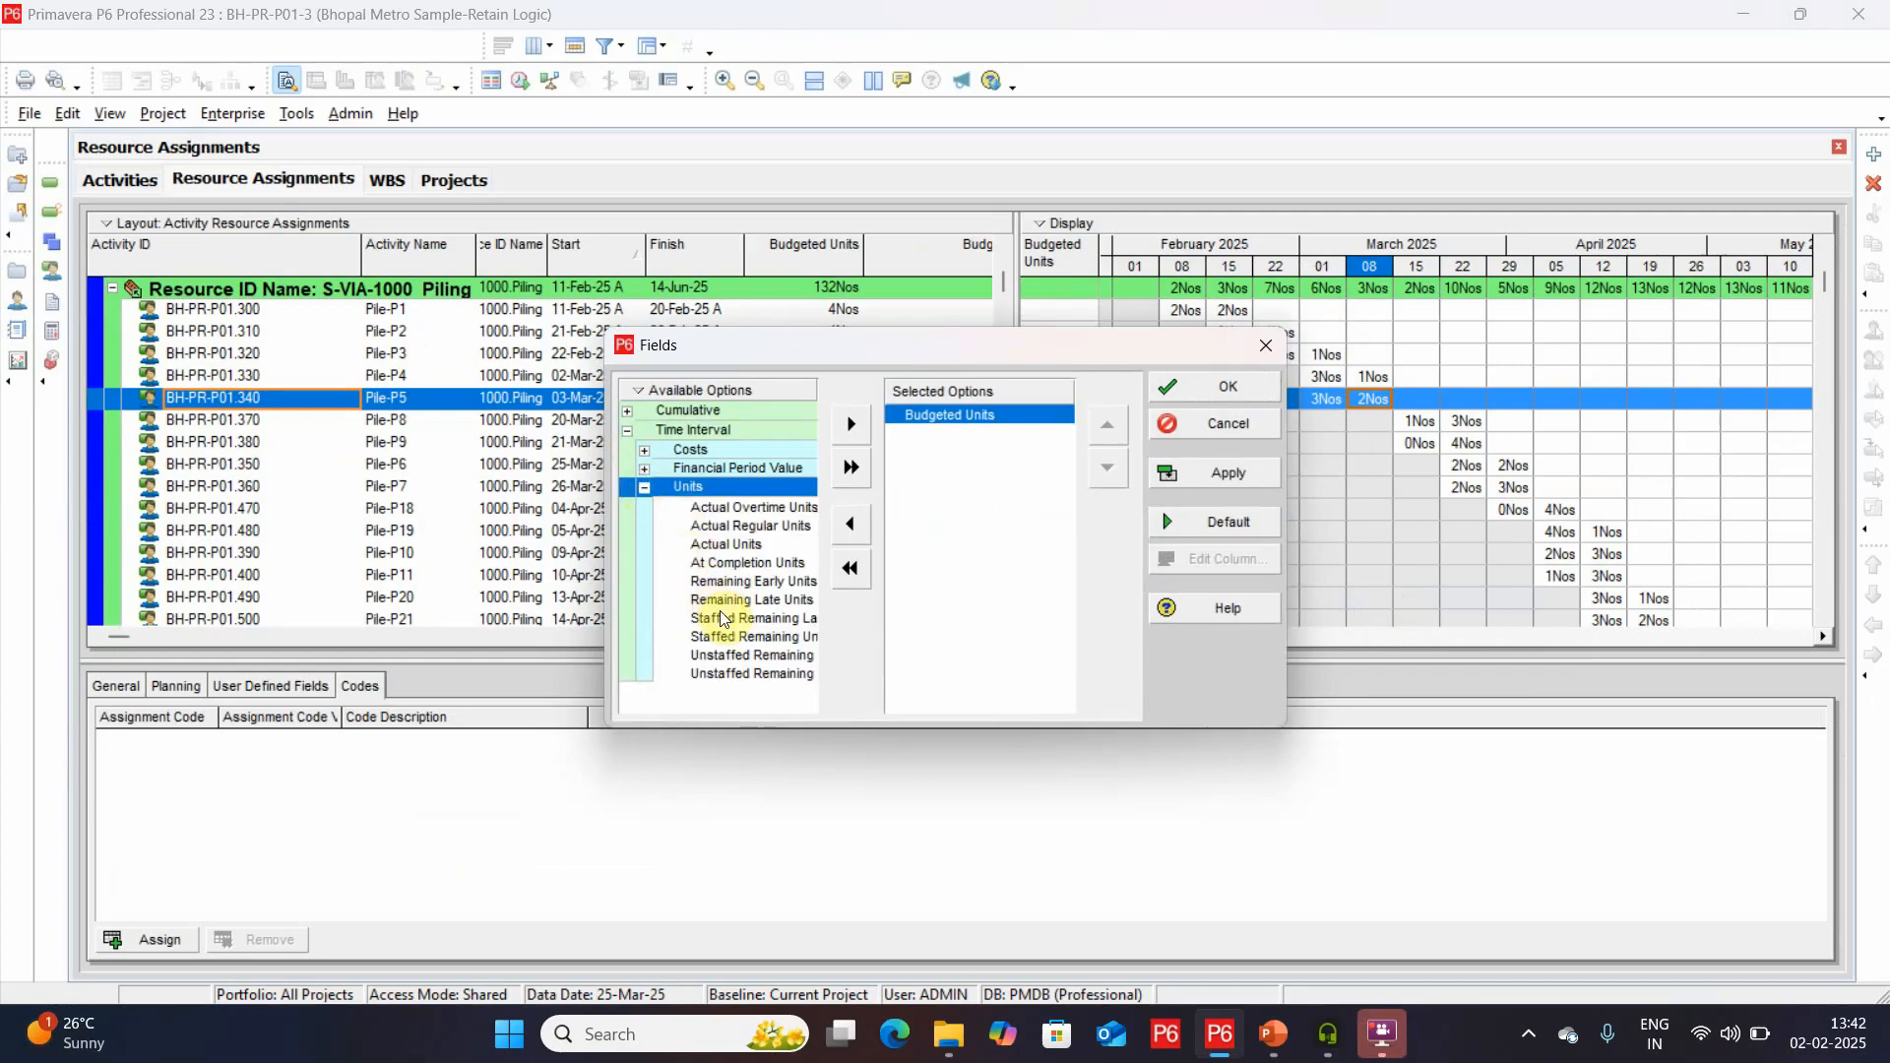
key("Return")
Compare the budgeted and remaining early units of the Pile-P8, Pile-P9 and Pile-P6 assignments.
left_click(711, 549)
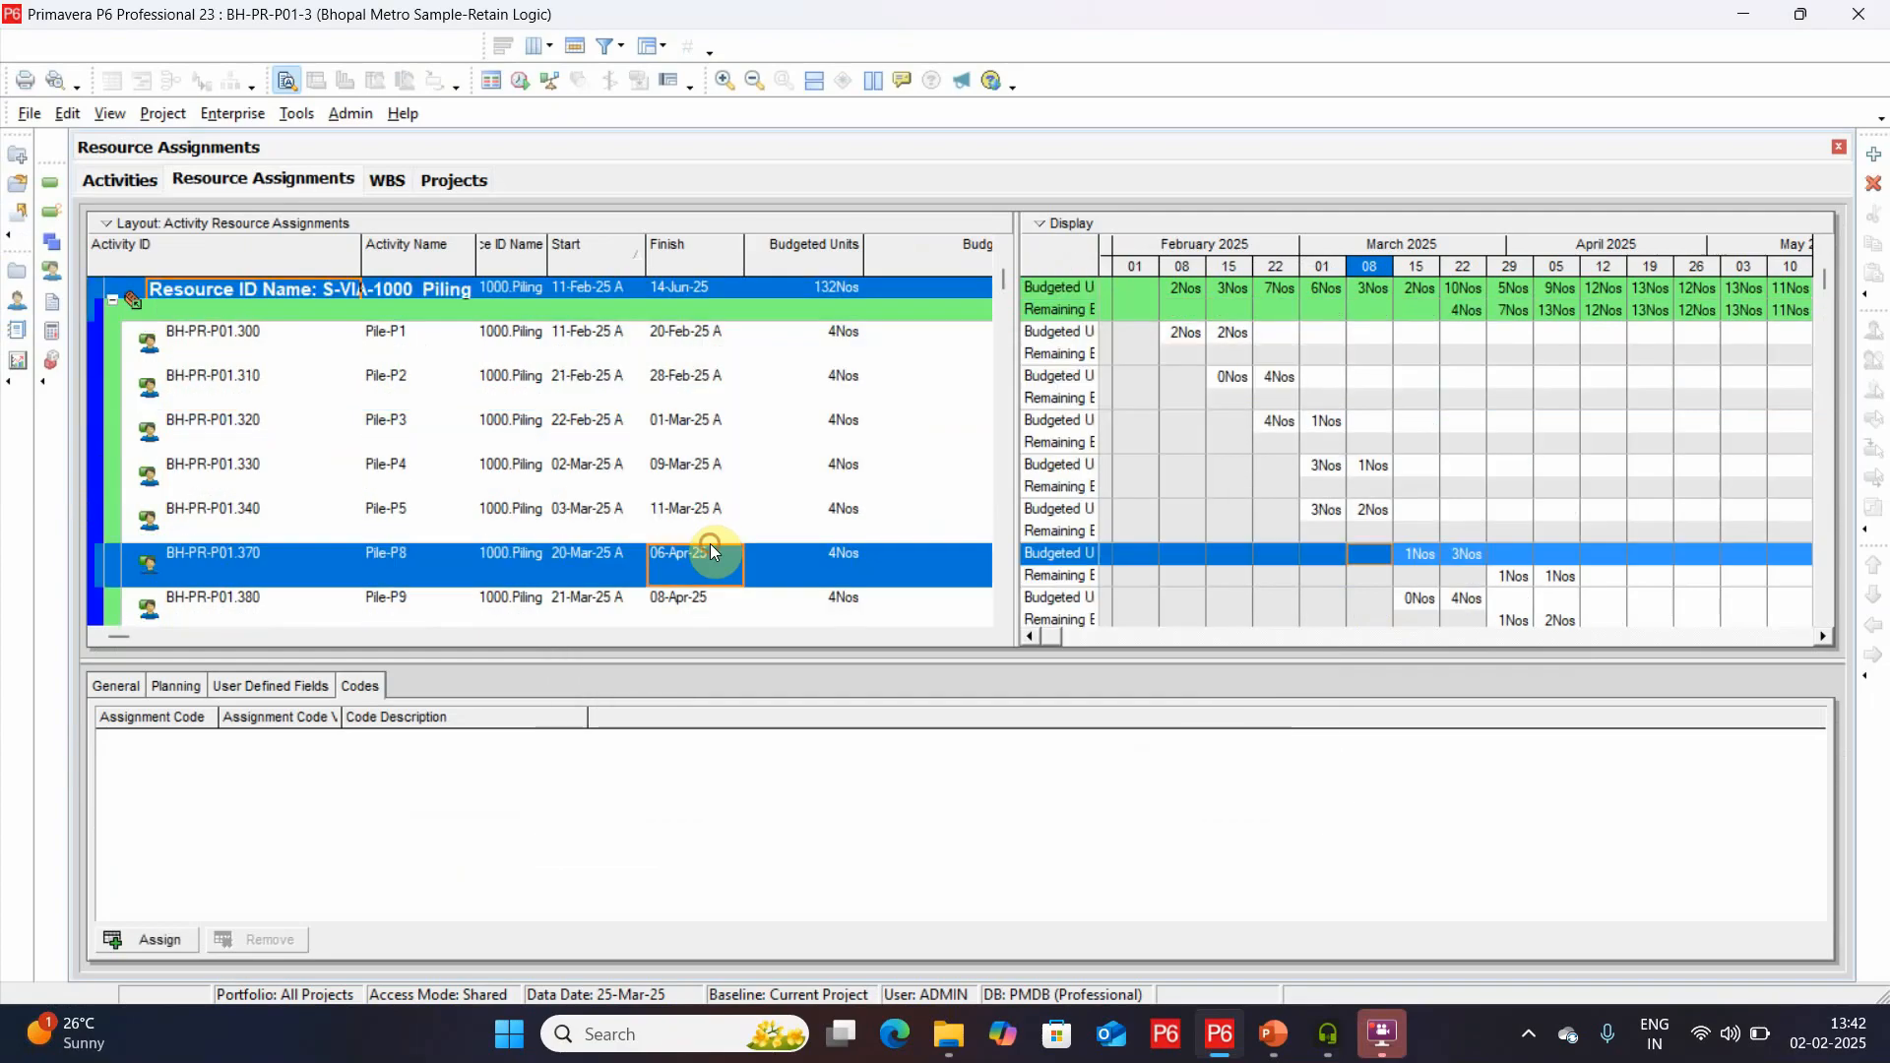
scroll(843, 476, "down", 1)
left_click(843, 477)
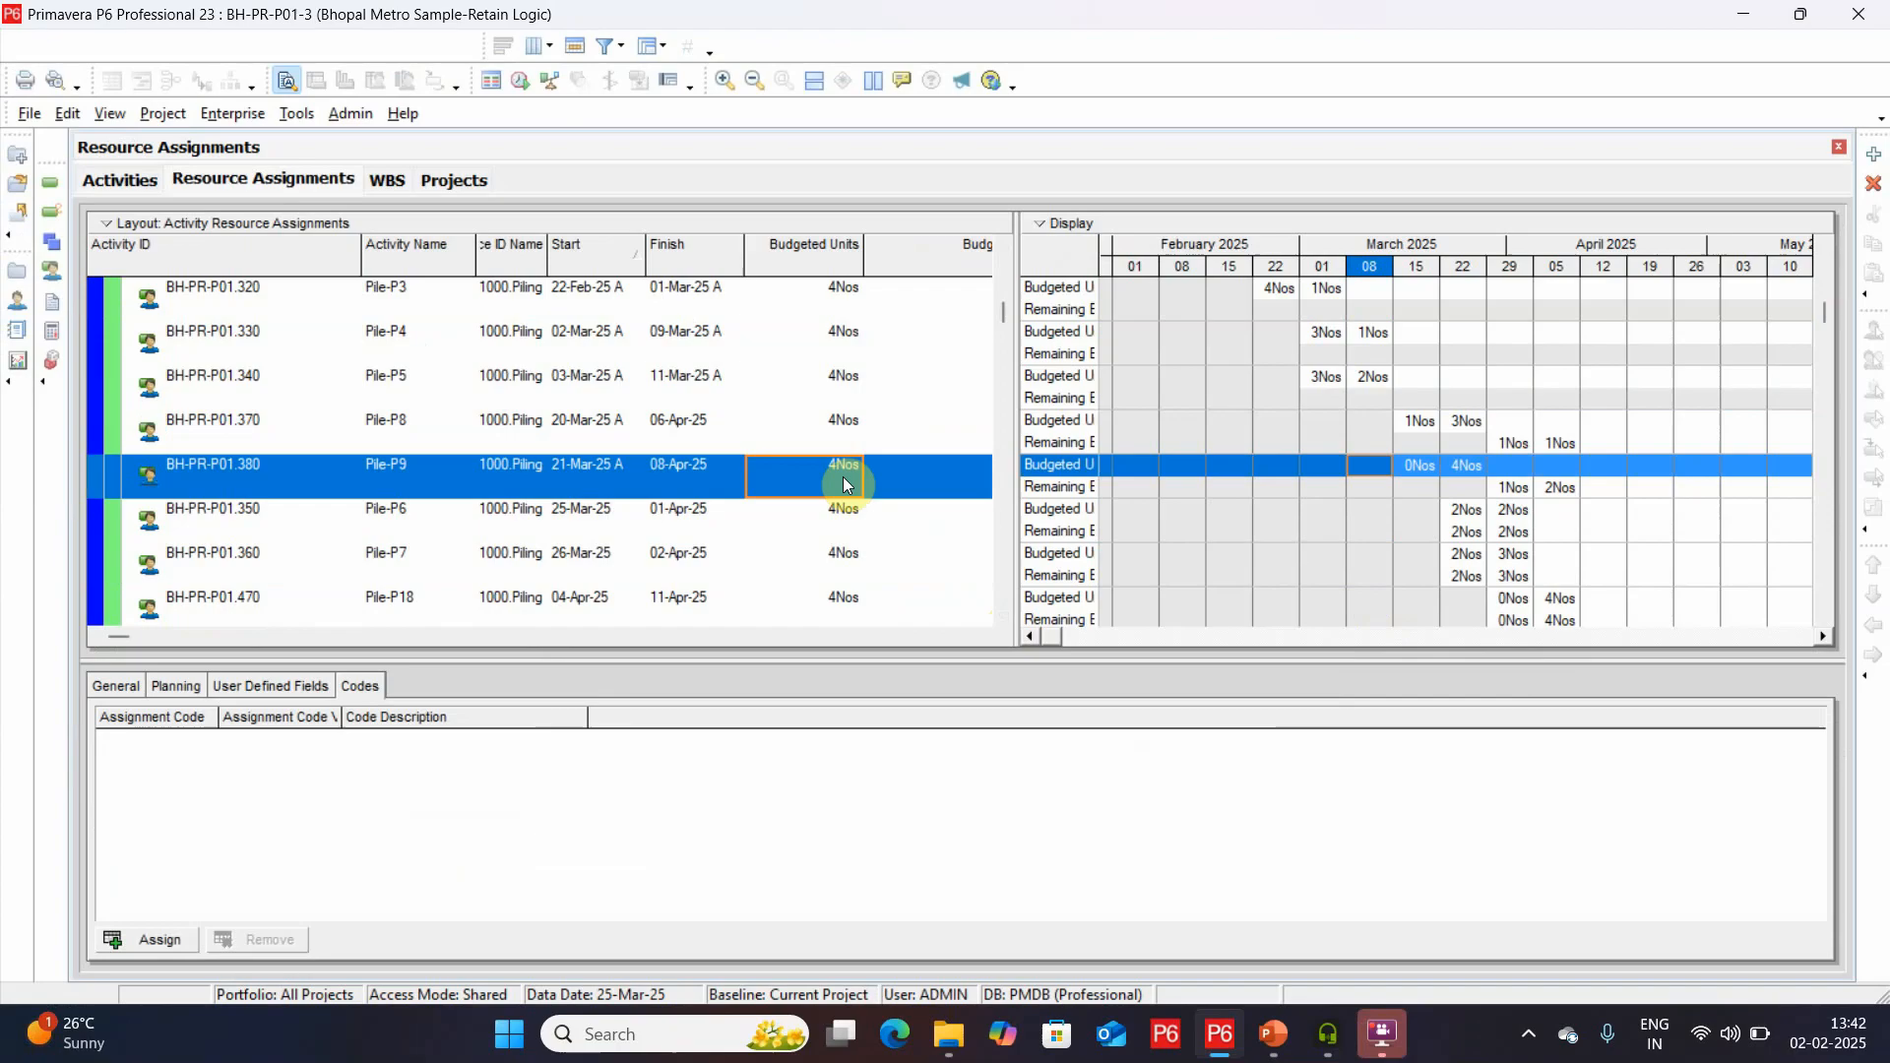
left_click(811, 519)
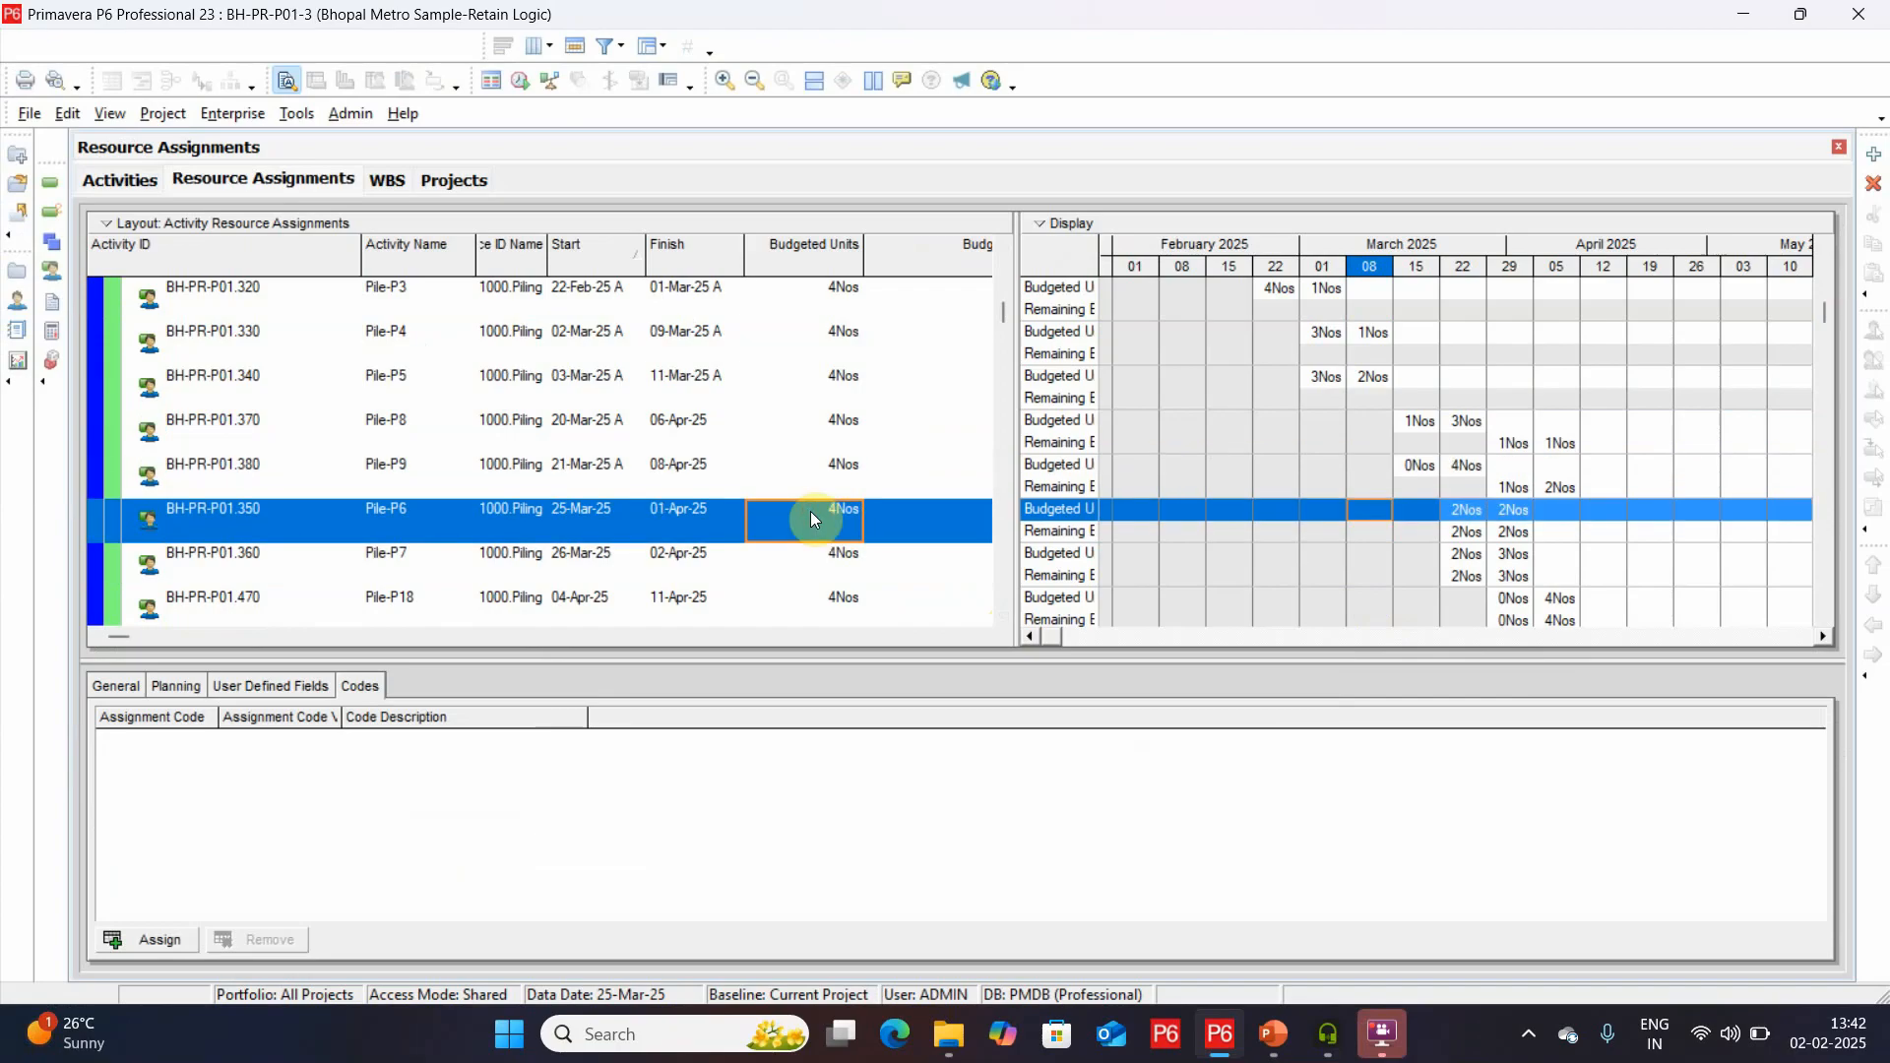
left_click(727, 426)
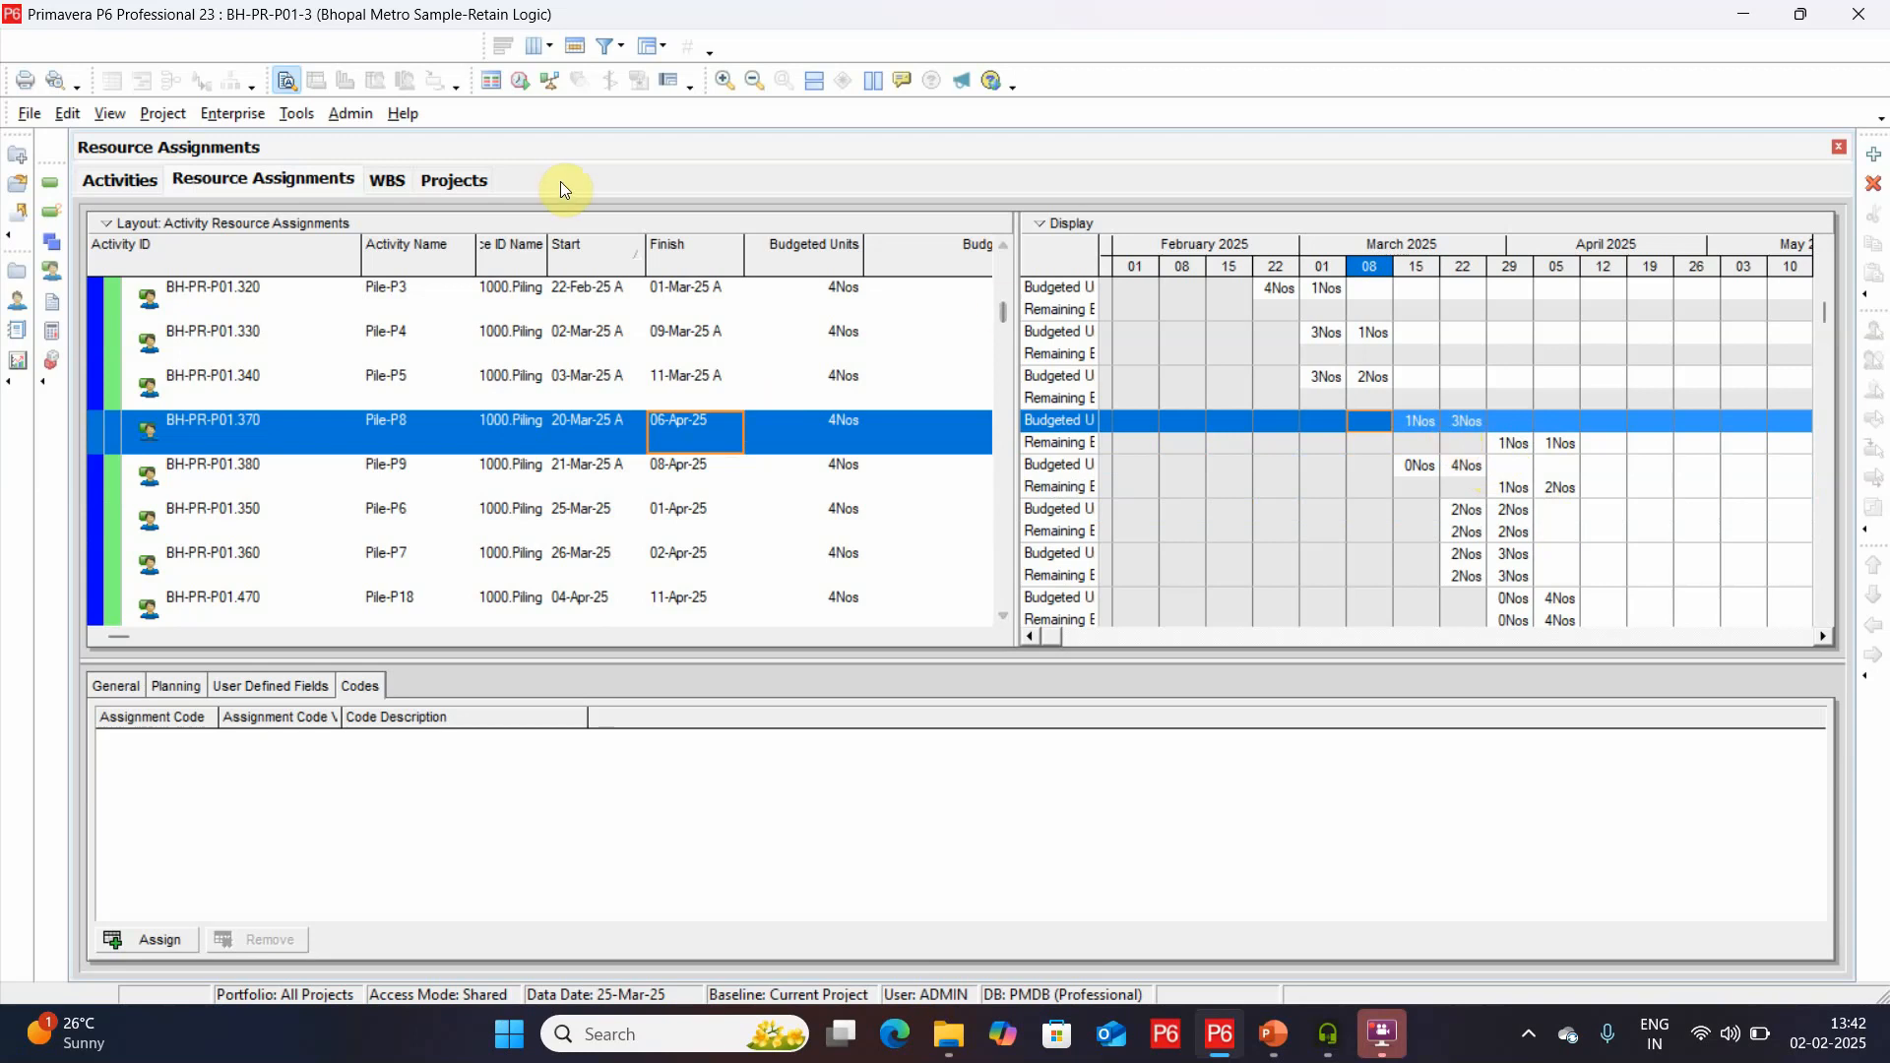
Examine the rescheduled finish dates of Pile-P6, Pile-P7, Pile-P8 and Pile-P9 in the activity table.
left_click(129, 179)
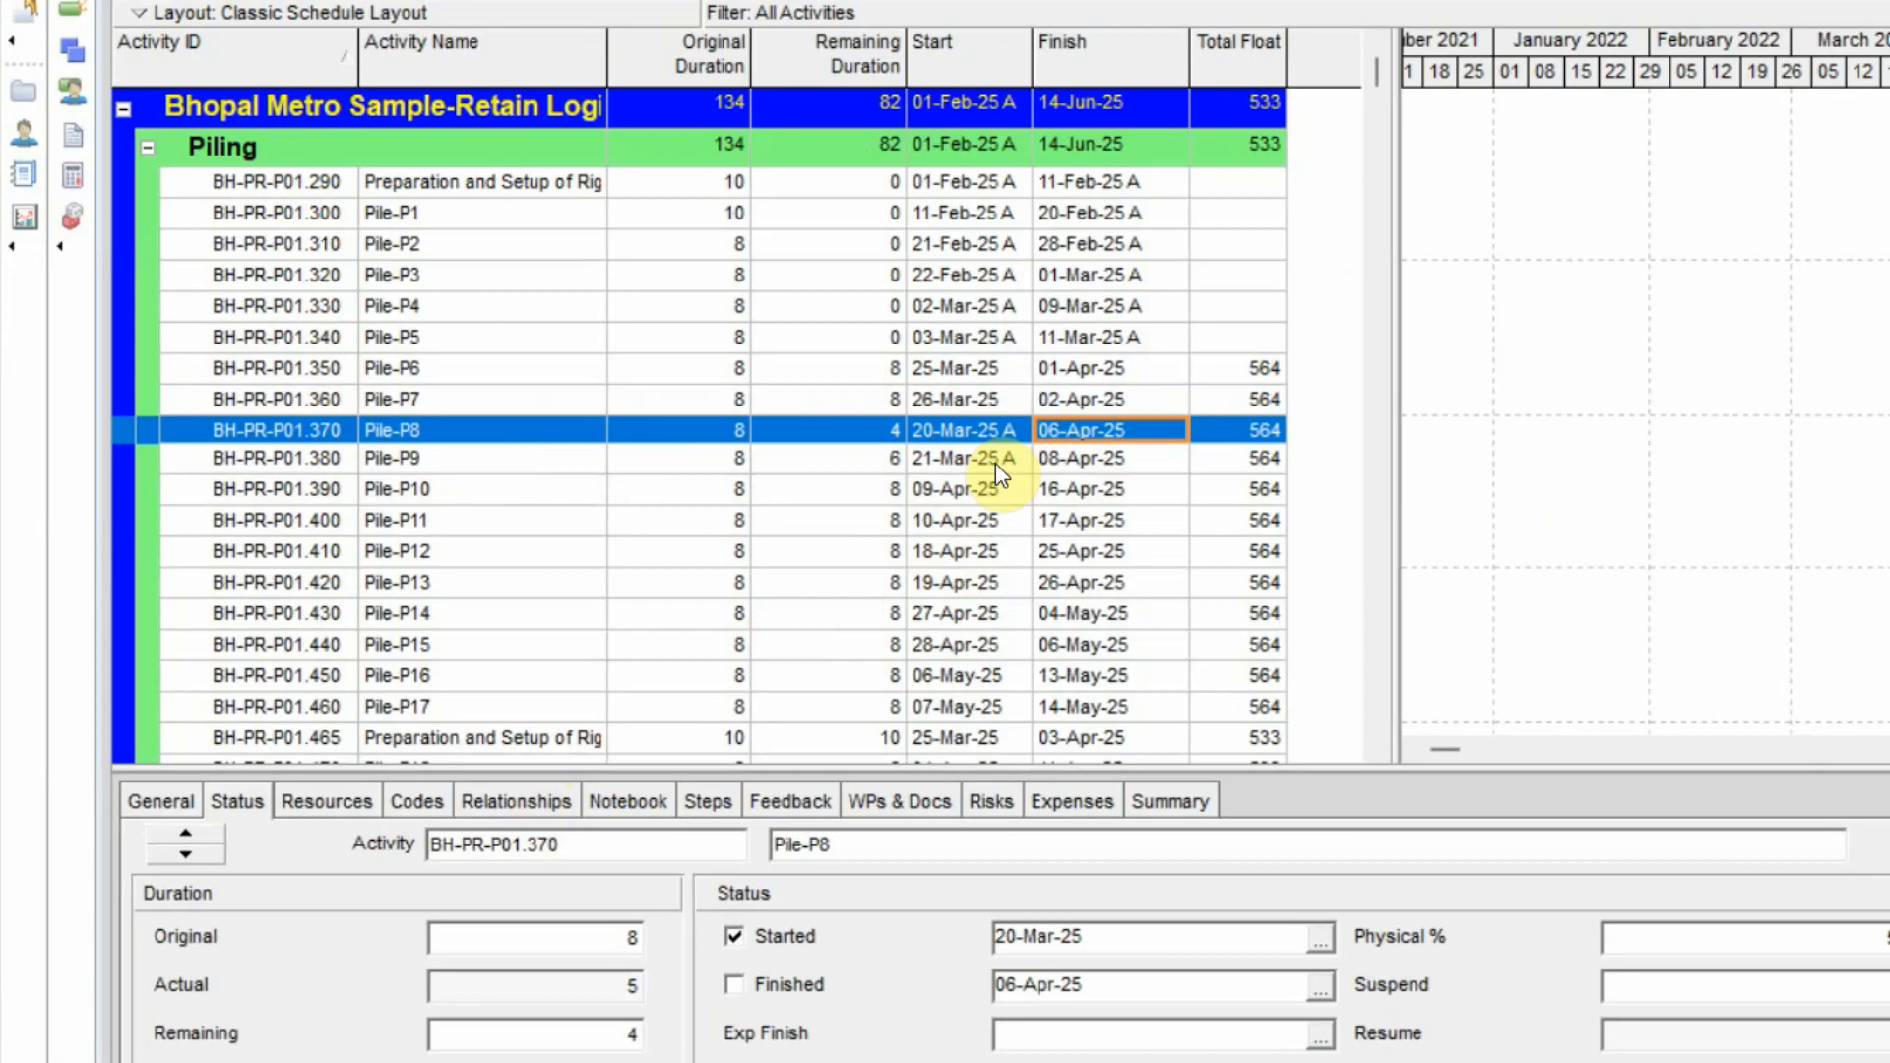
left_click(1172, 371)
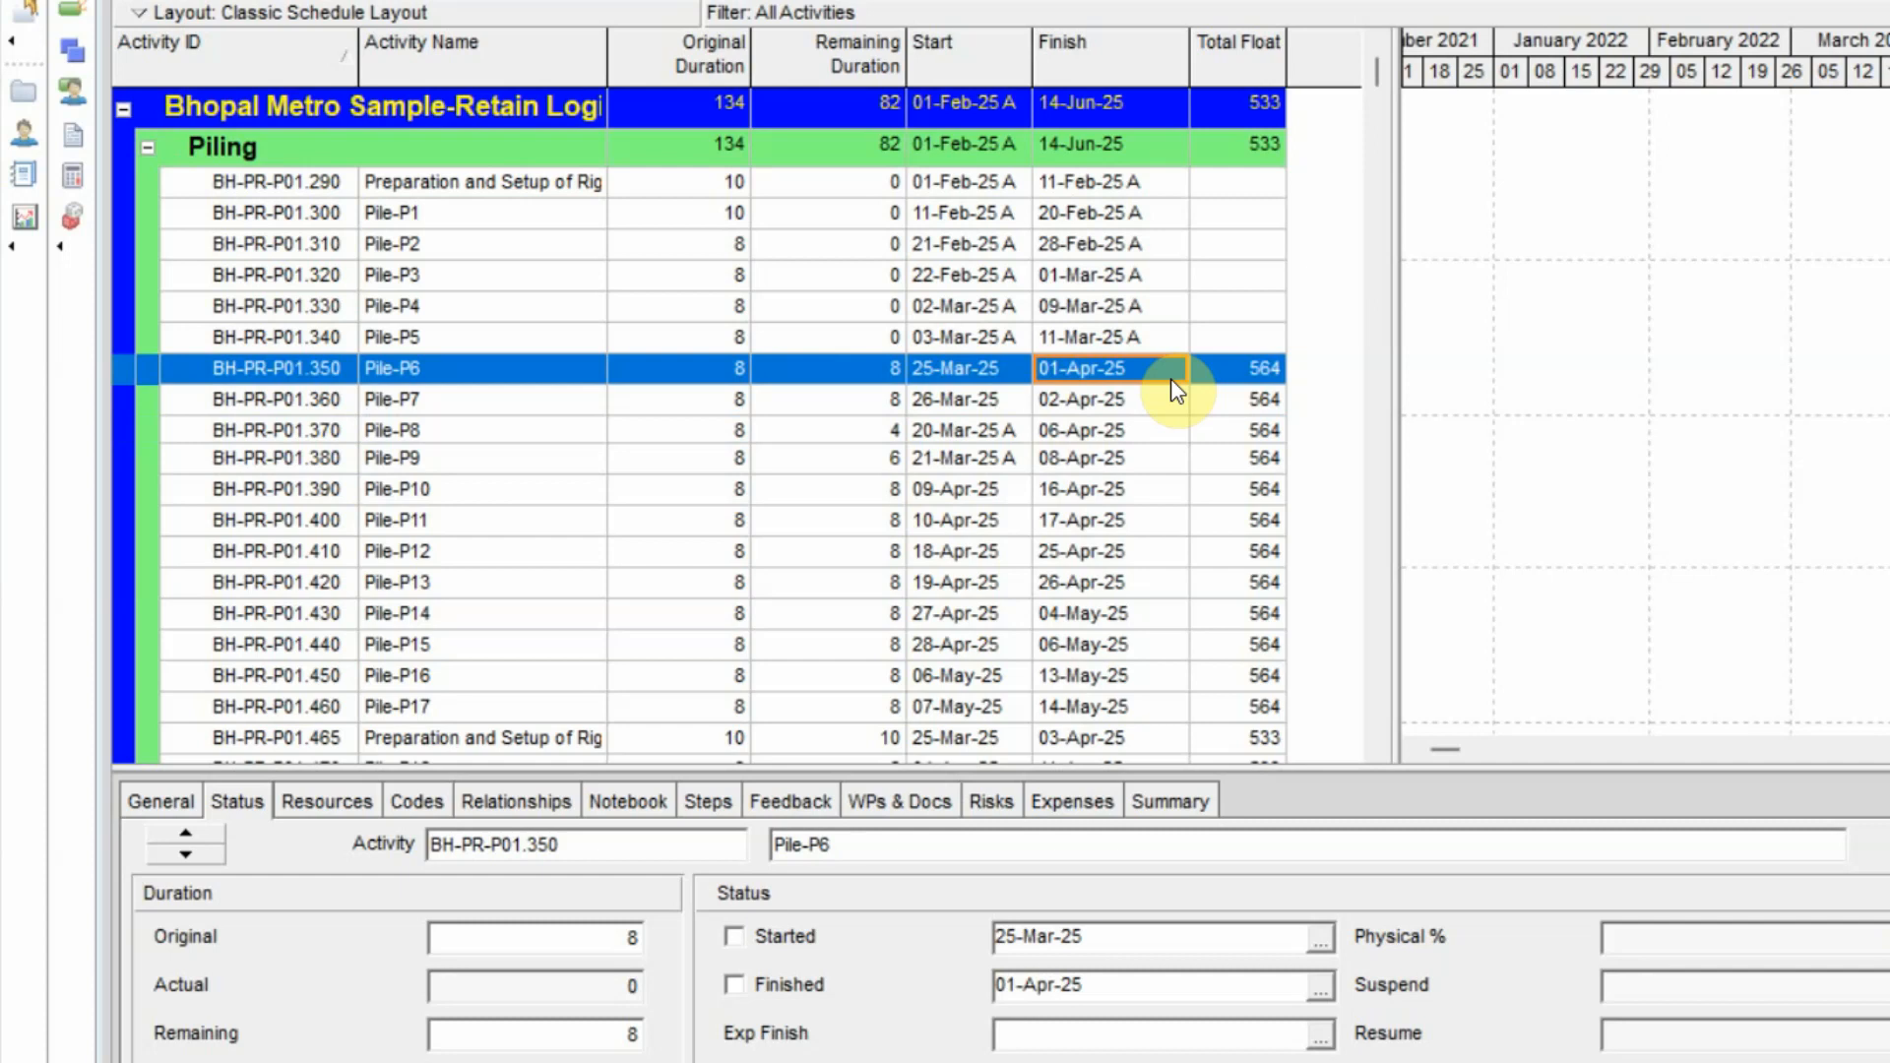
left_click(1130, 407)
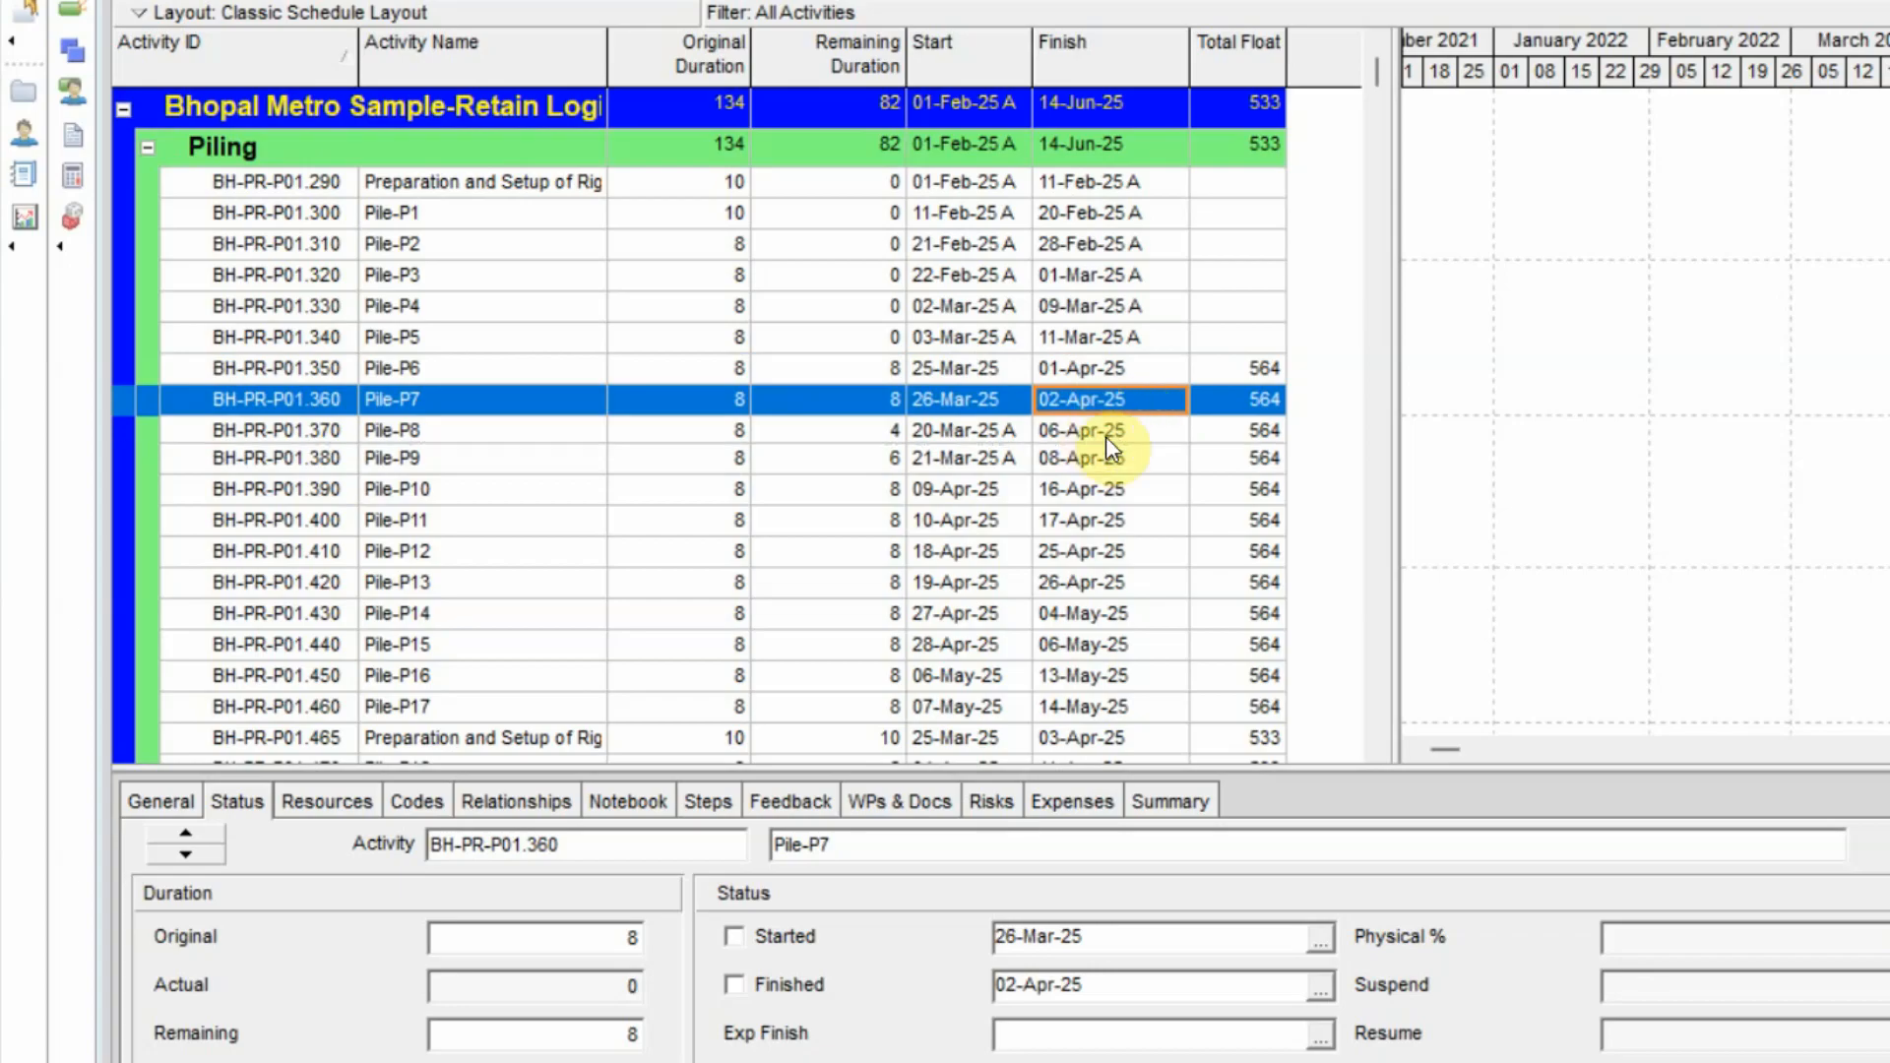
left_click(1112, 432)
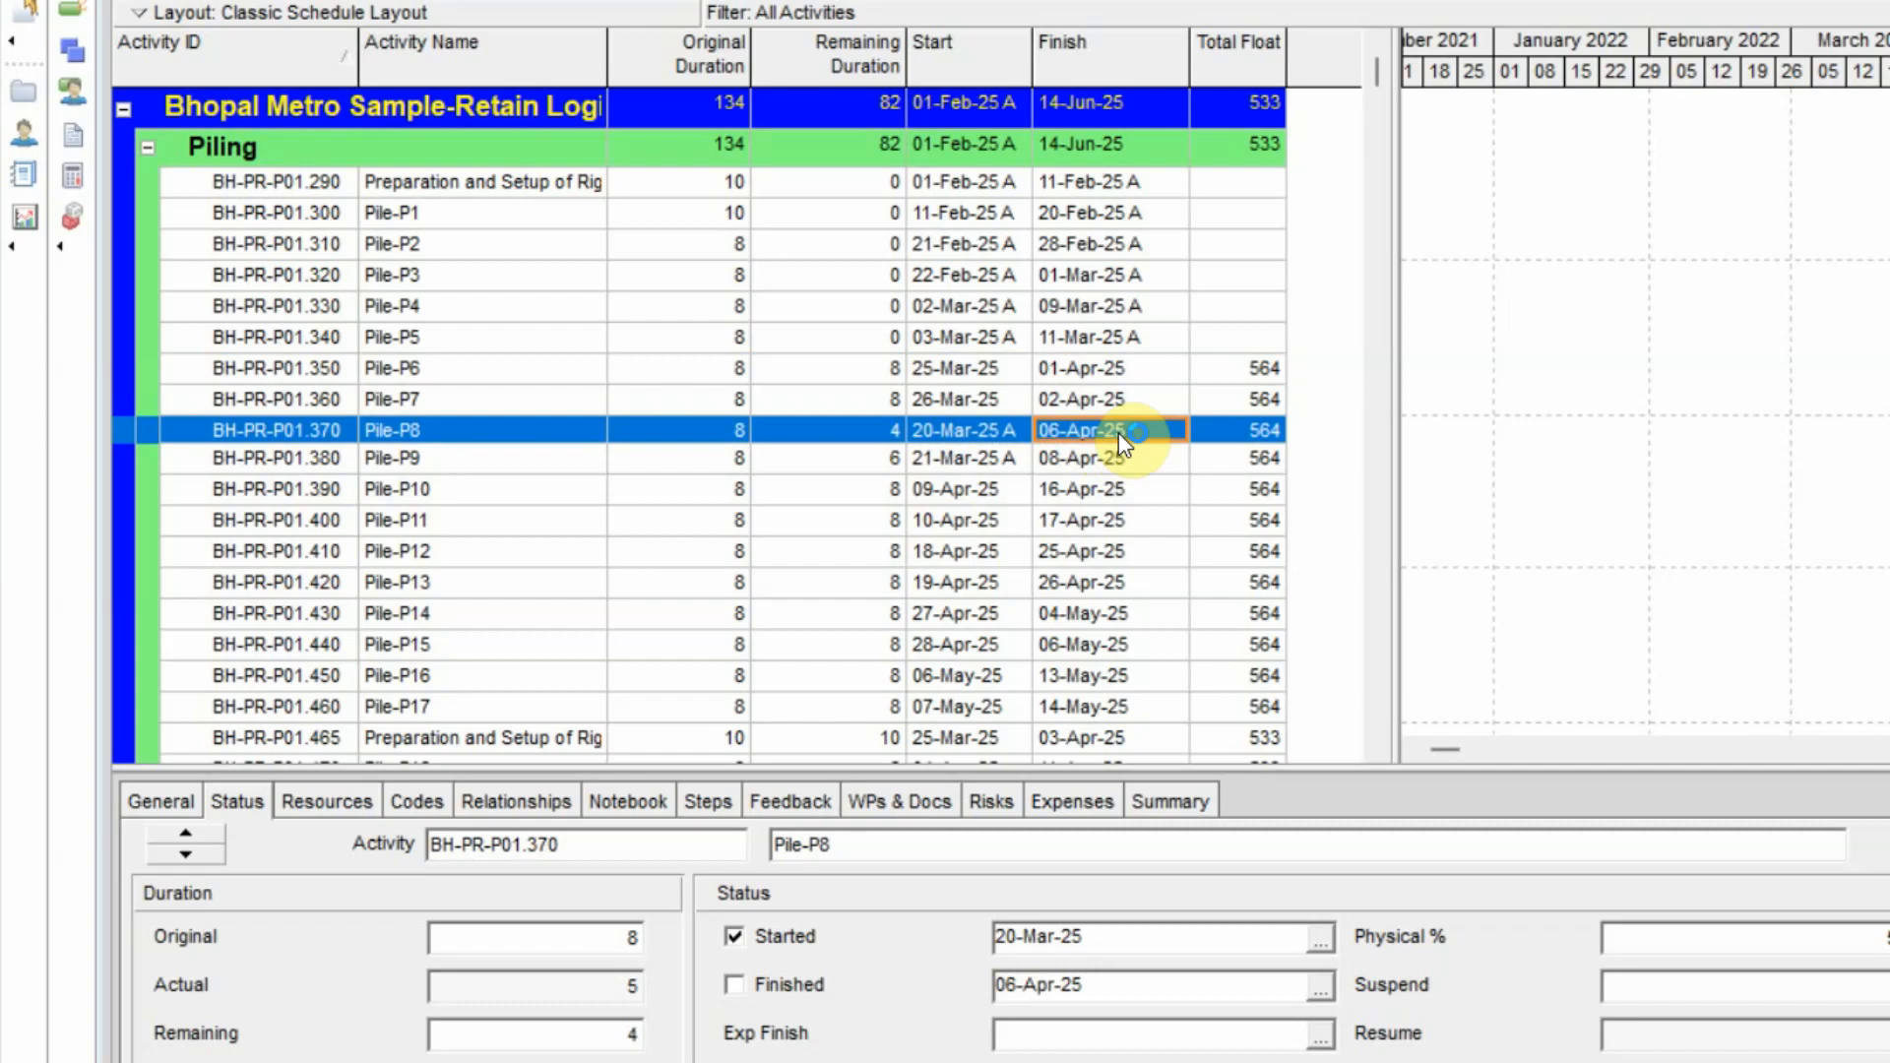
left_click(1096, 459)
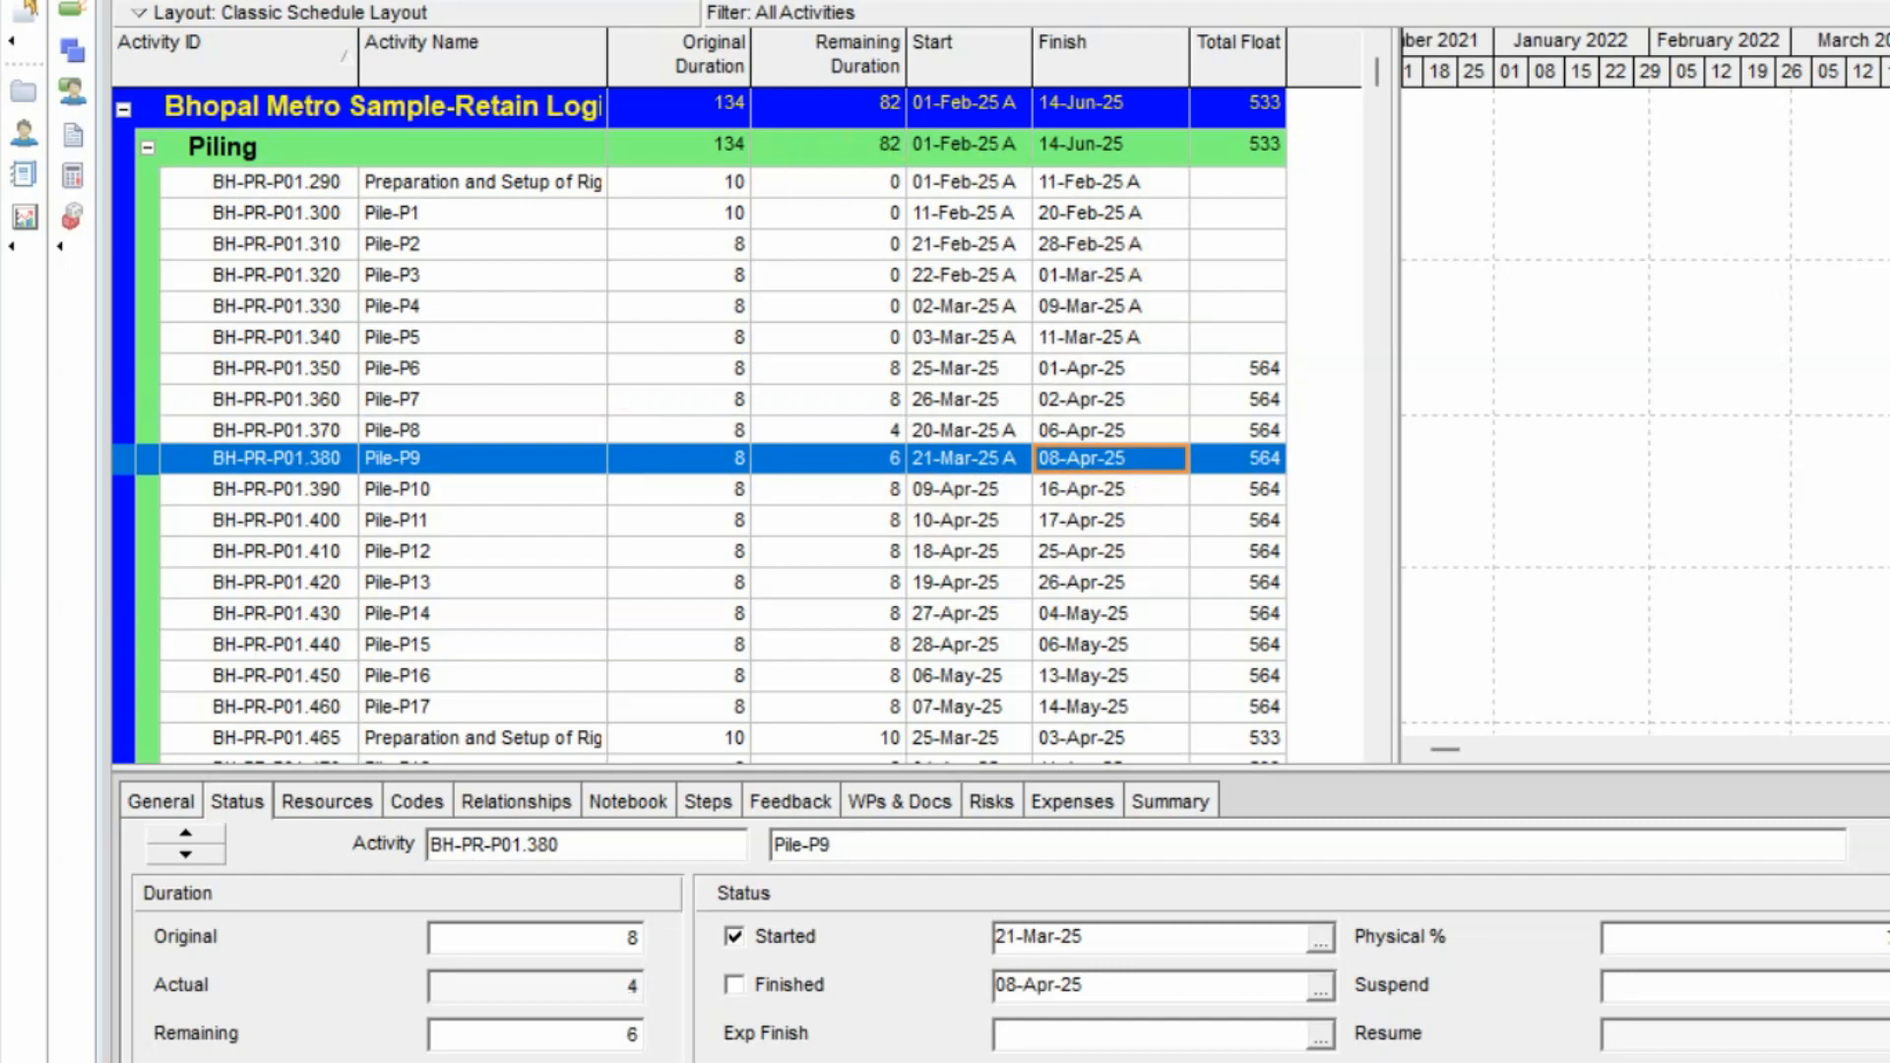
Open the scheduling log and check its out-of-sequence activities warning.
key("F9")
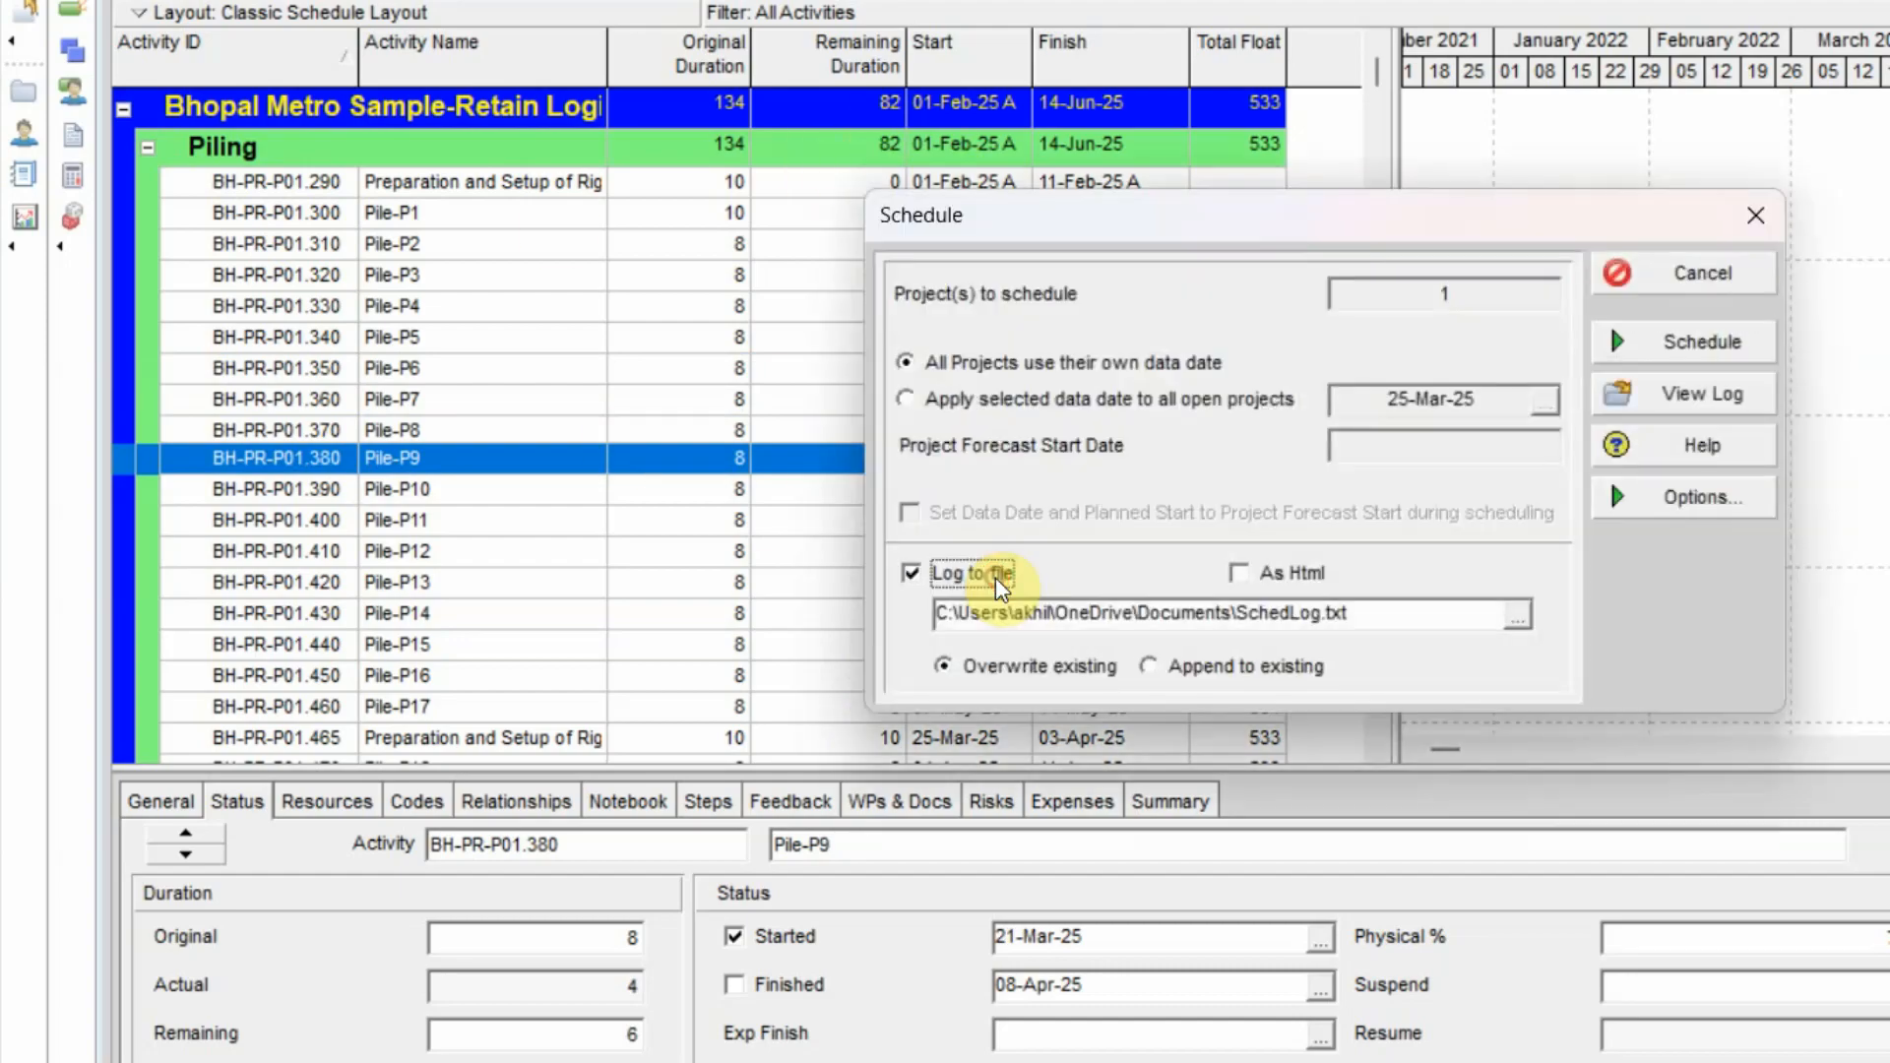
left_click(1701, 412)
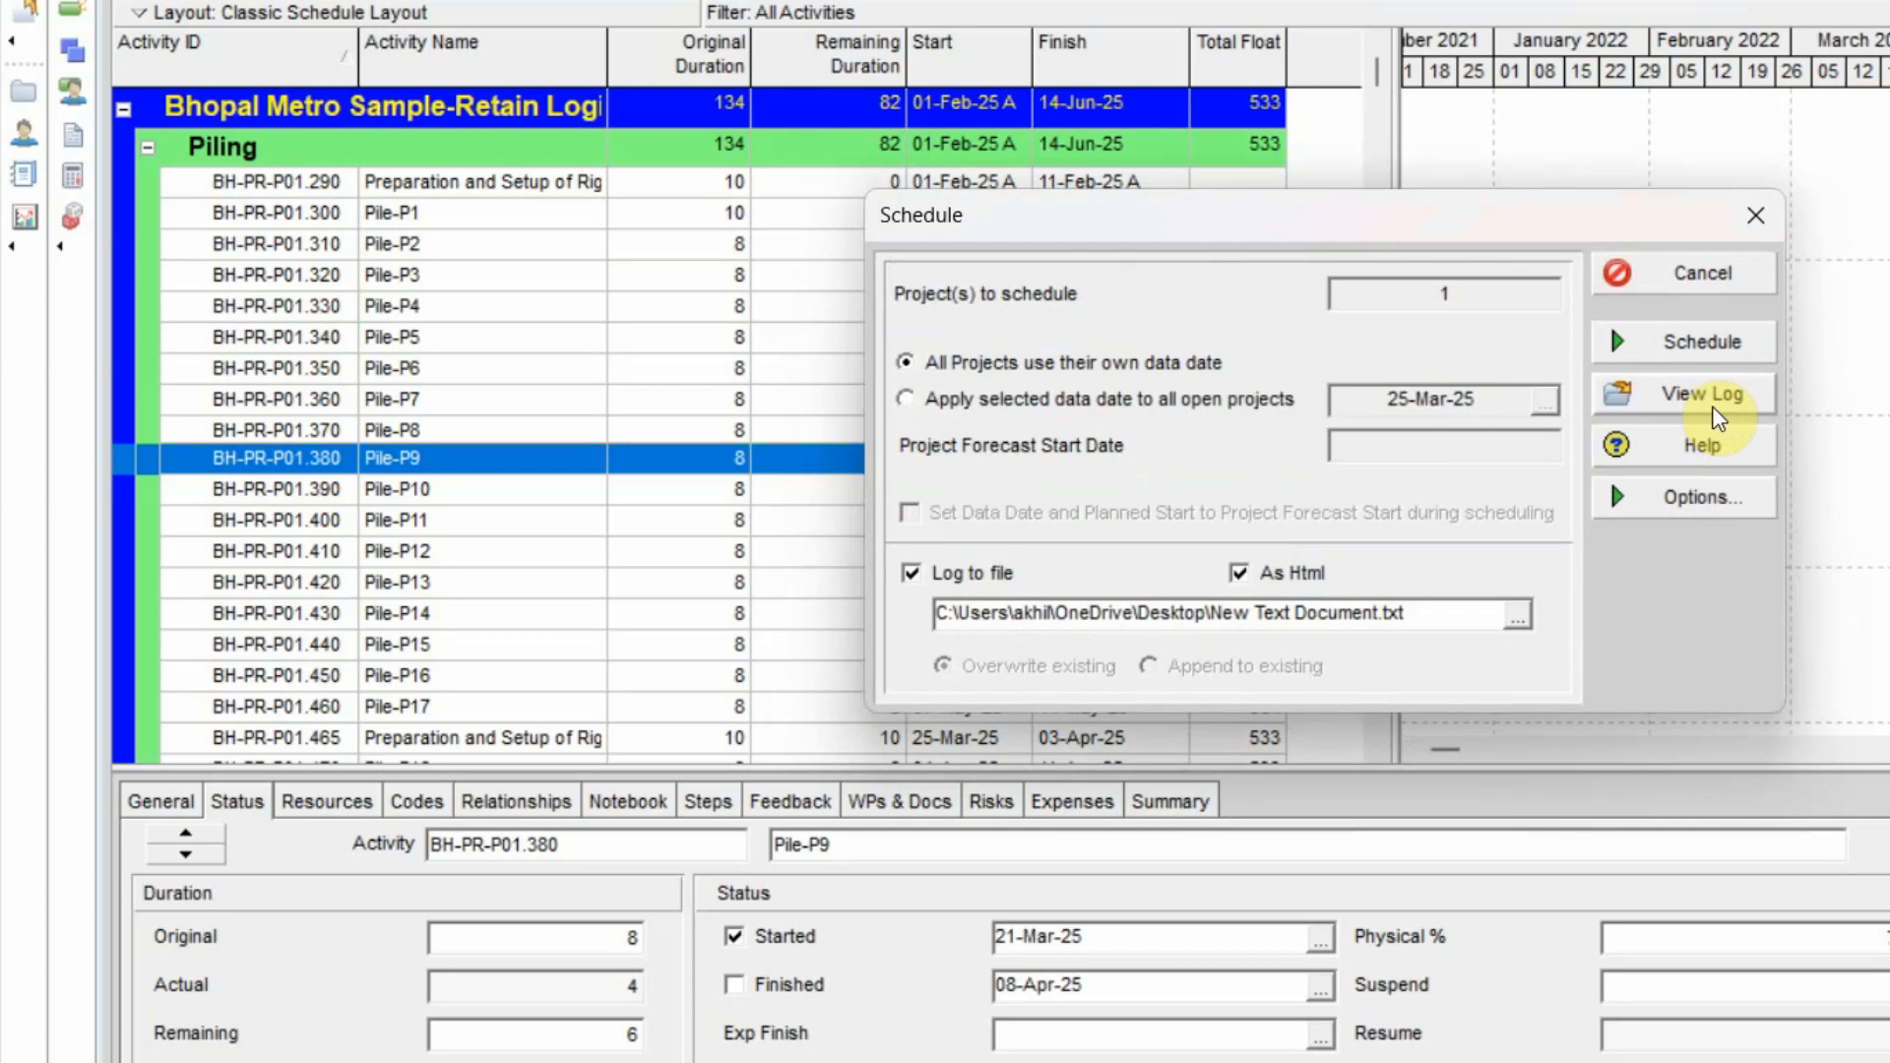
left_click(1713, 413)
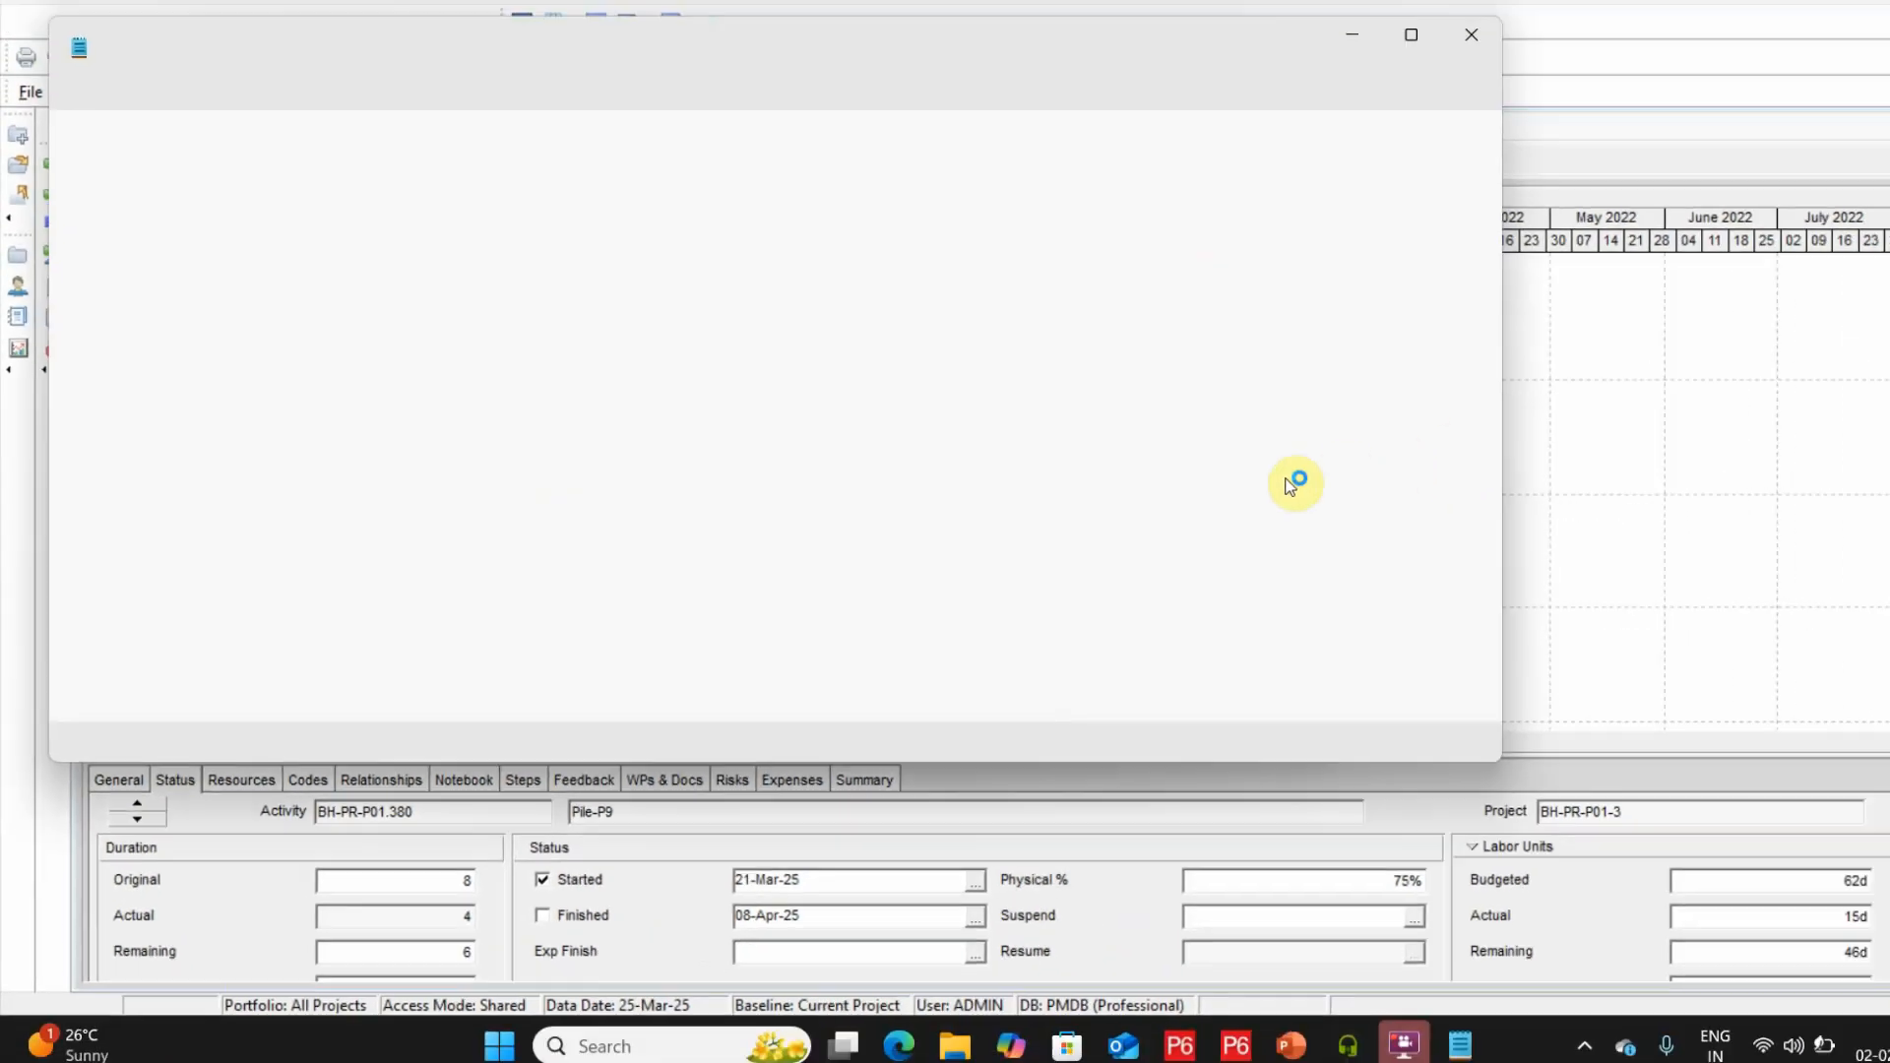
key("Up")
key("Up")
key("Up")
key("Up")
key("Up")
key("Up")
key("Up")
key("Up")
key("Up")
key("Up")
key("Up")
key("Up")
key("Up")
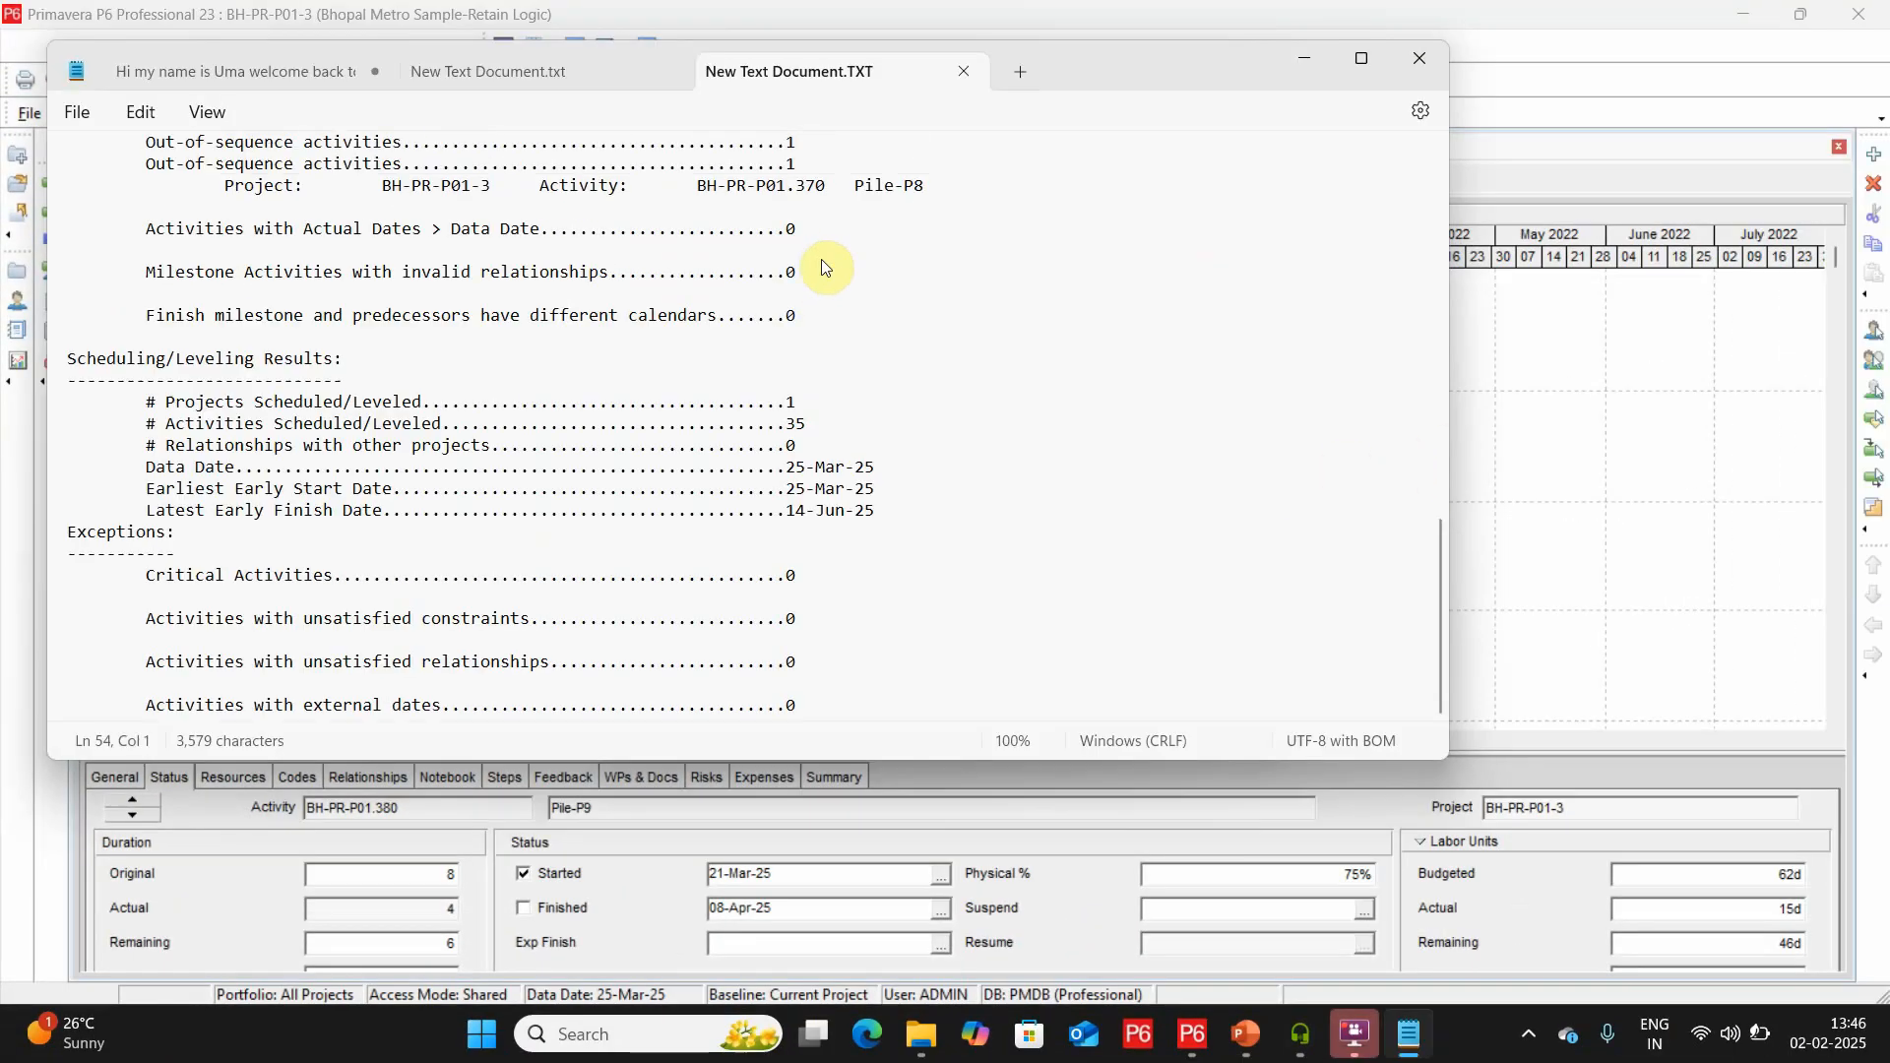
key("Up")
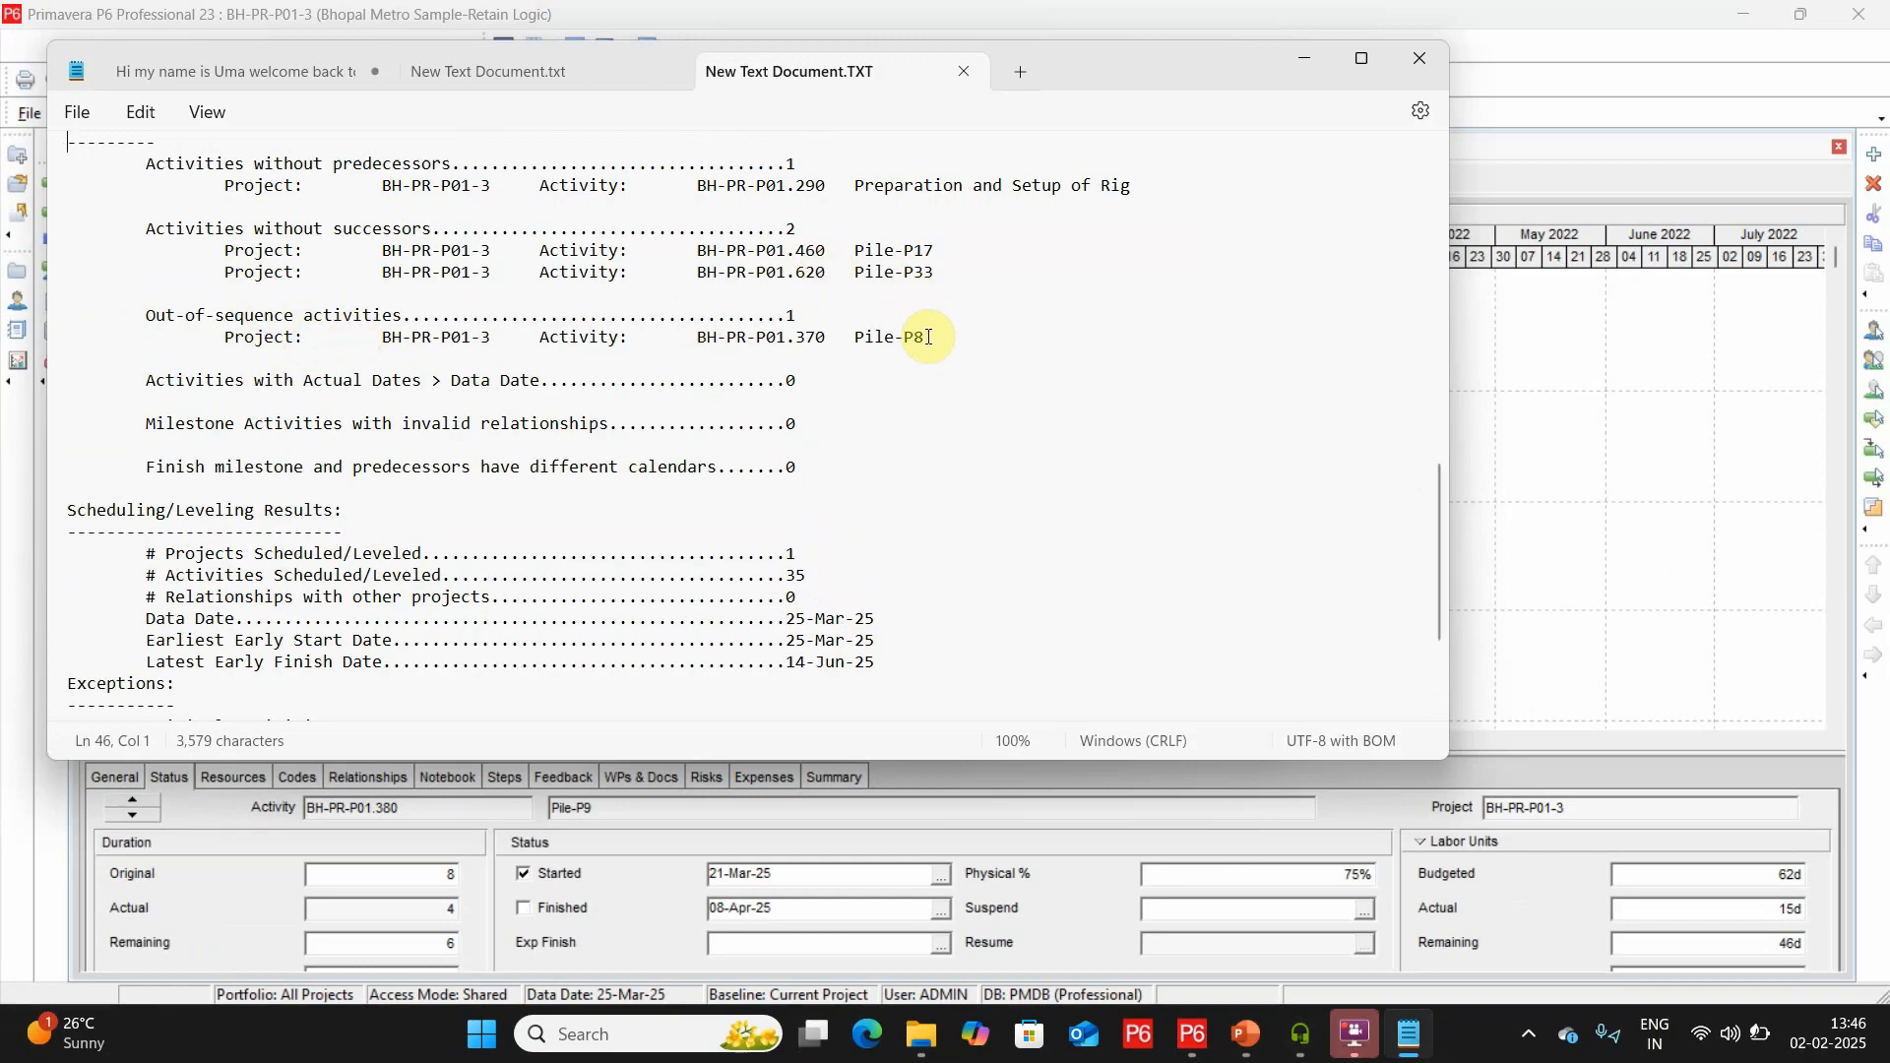
Review the statistics, warnings and scheduling results in the log, and close the log and the scheduling dialog.
key("Up")
key("Up")
key("Up")
key("Up")
key("Up")
key("Up")
key("Up")
key("Up")
key("Up")
key("Up")
key("Up")
key("Up")
key("Up")
key("Up")
key("Up")
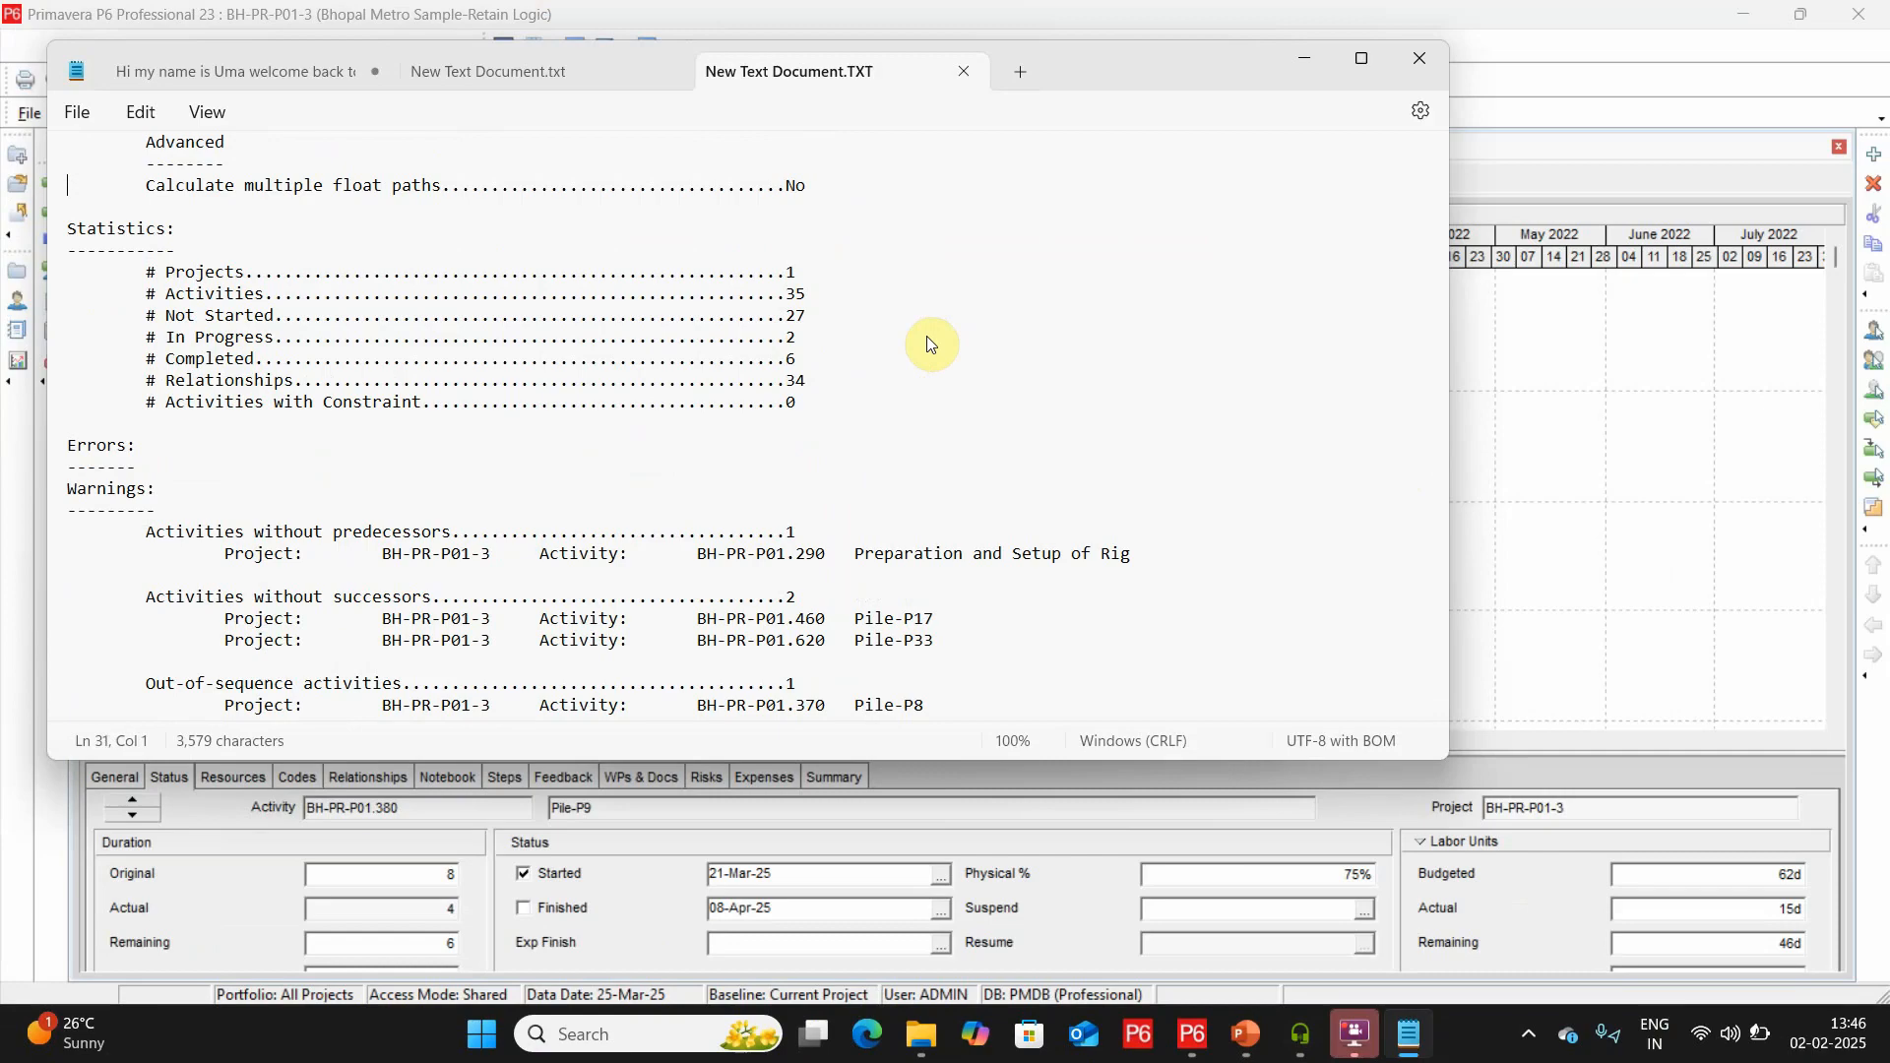
key("Down")
key("Down")
key("Down")
key("Down")
key("Down")
key("Down")
key("Down")
key("Down")
key("Down")
key("Down")
key("Down")
key("Down")
key("Down")
key("Down")
key("Down")
key("Down")
key("Down")
key("Down")
key("Down")
key("Down")
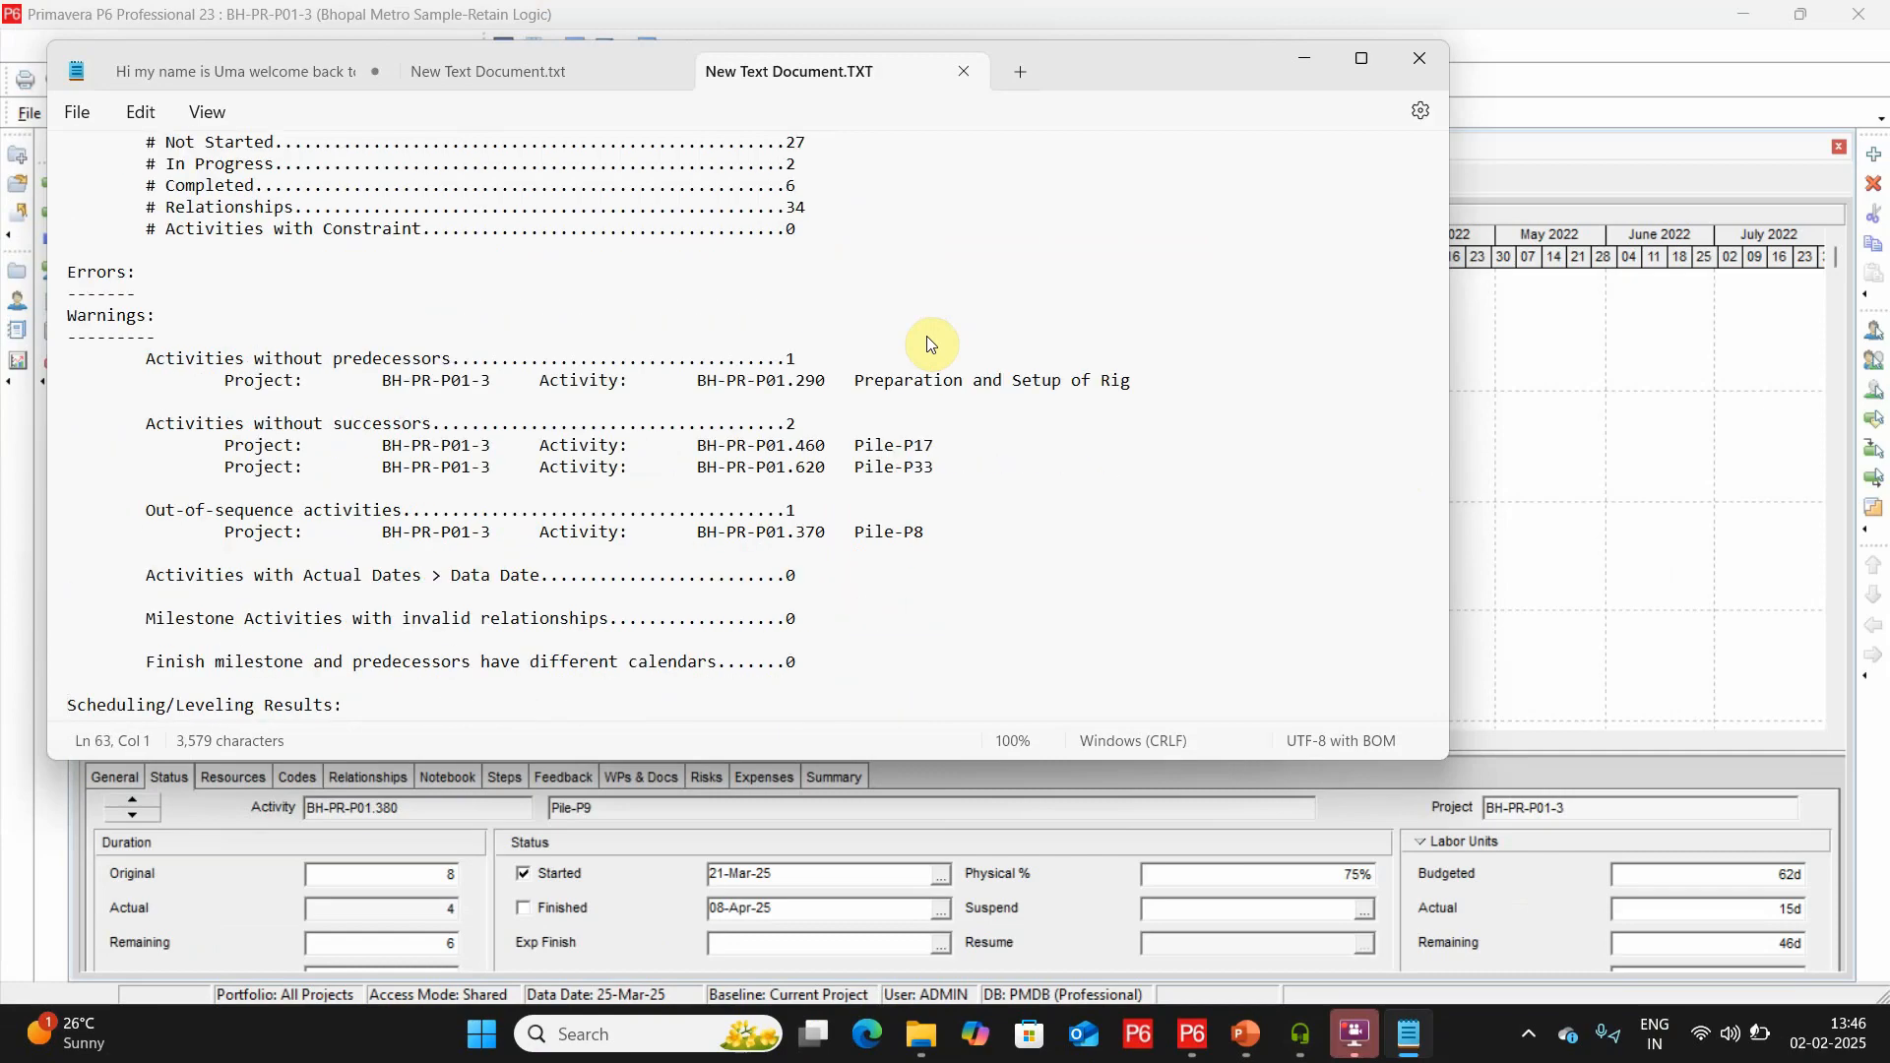
key("Down")
key("Down")
key("Down")
key("Down")
key("Down")
key("Down")
key("Down")
key("Down")
key("Down")
key("Down")
key("Down")
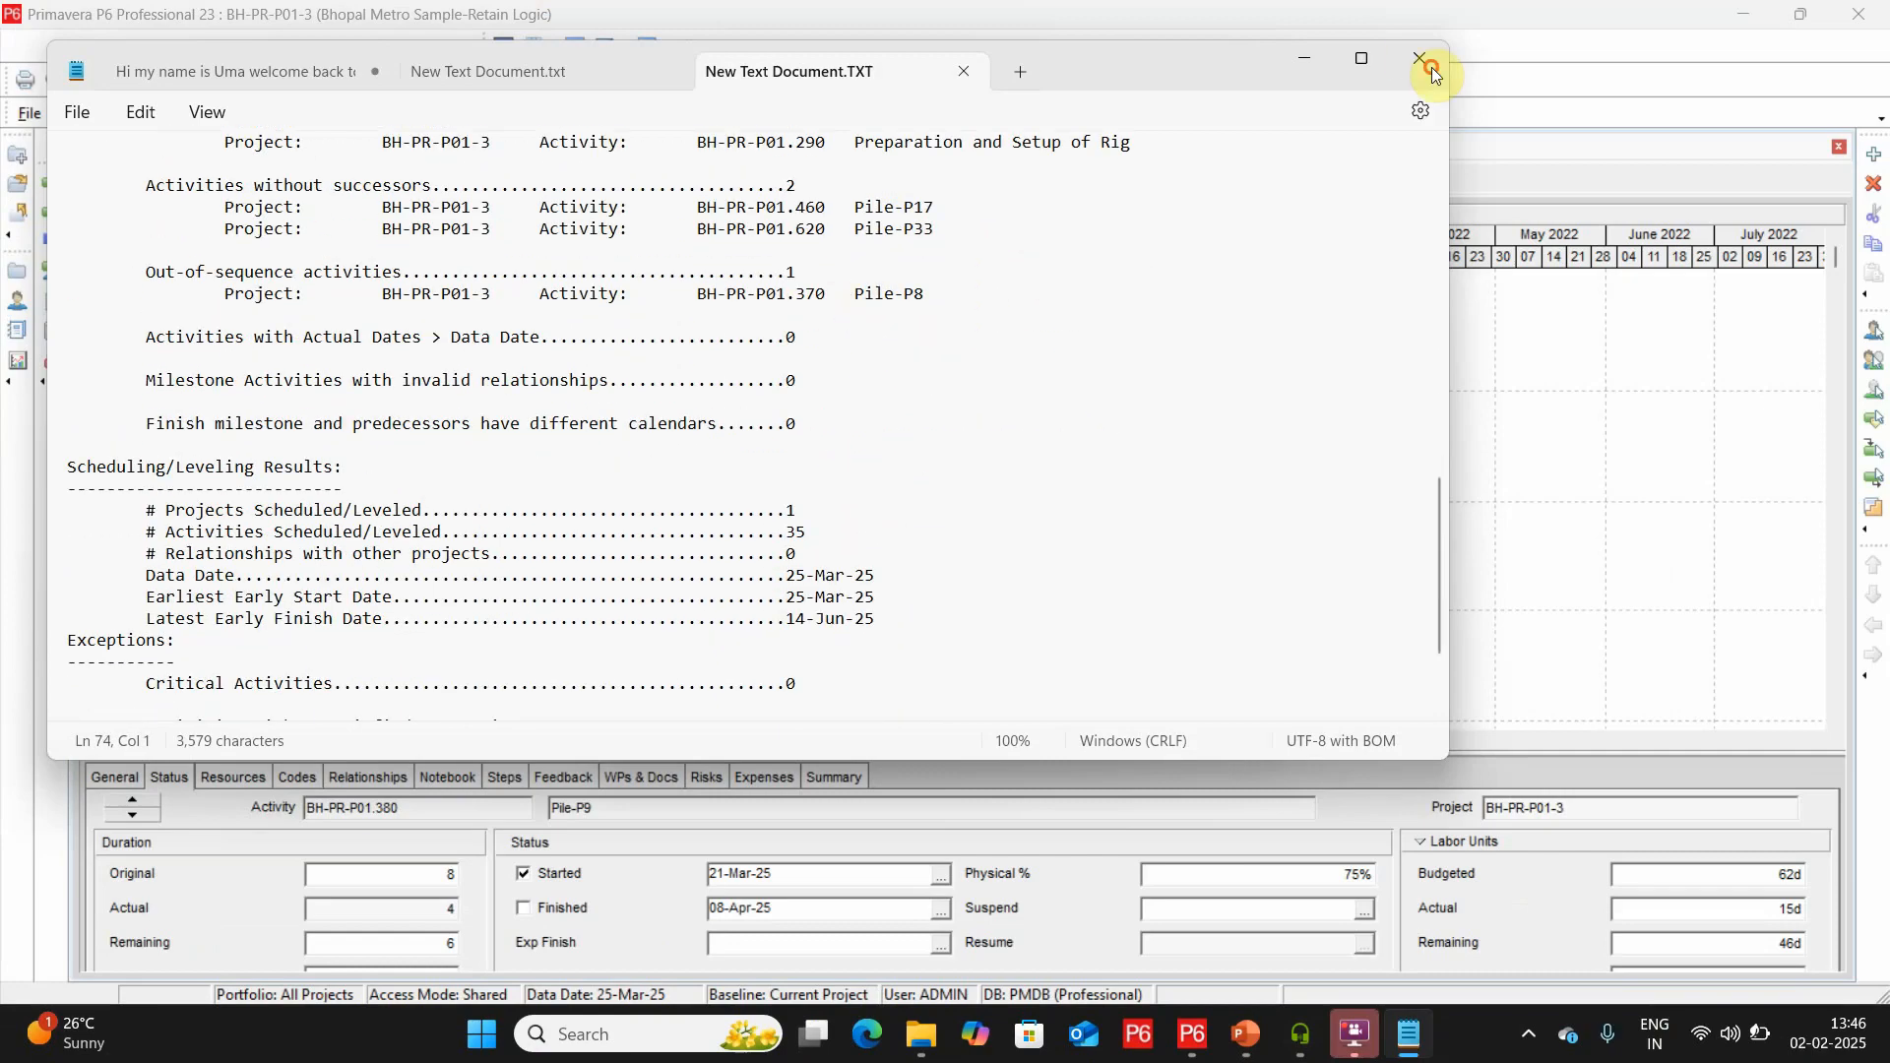
left_click(1433, 74)
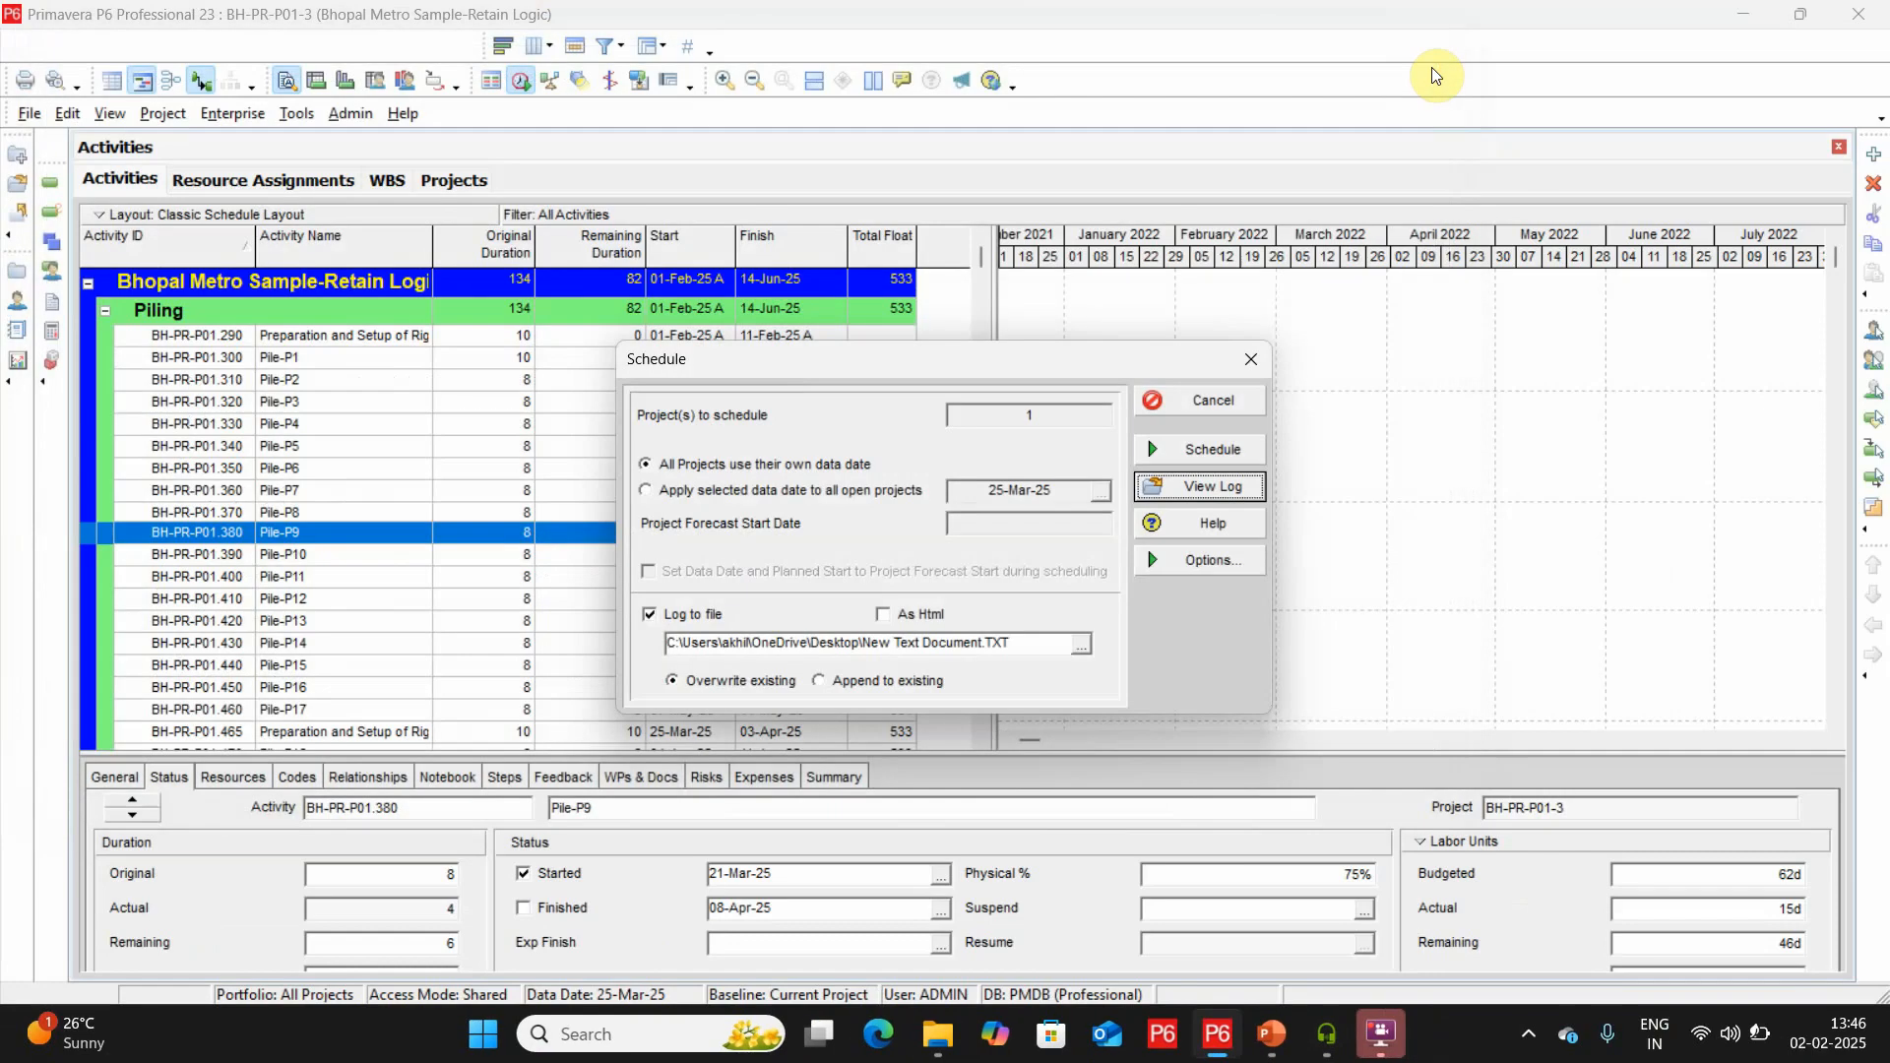
left_click(1239, 353)
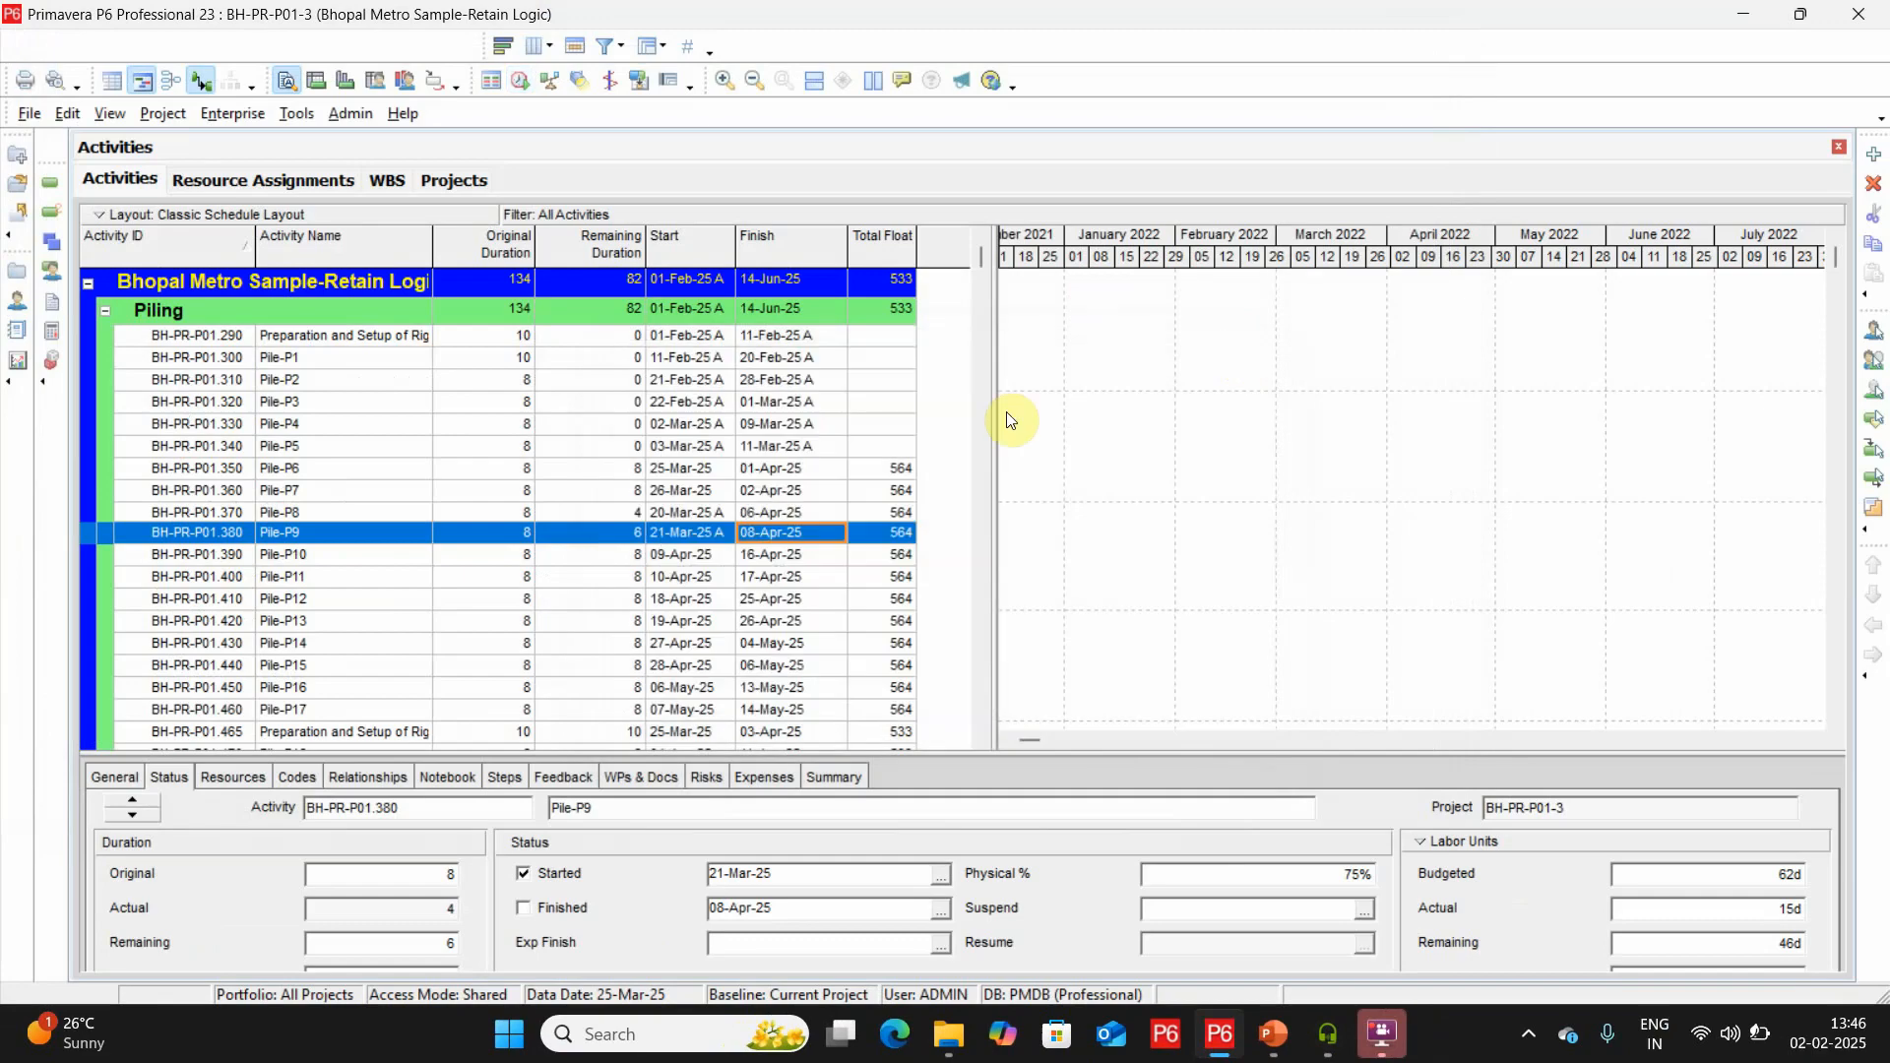
Replace Pile-P8's predecessor Pile-P7 with Pile-P5, enlarging the relationship details area to reach the assignment controls.
left_click(754, 508)
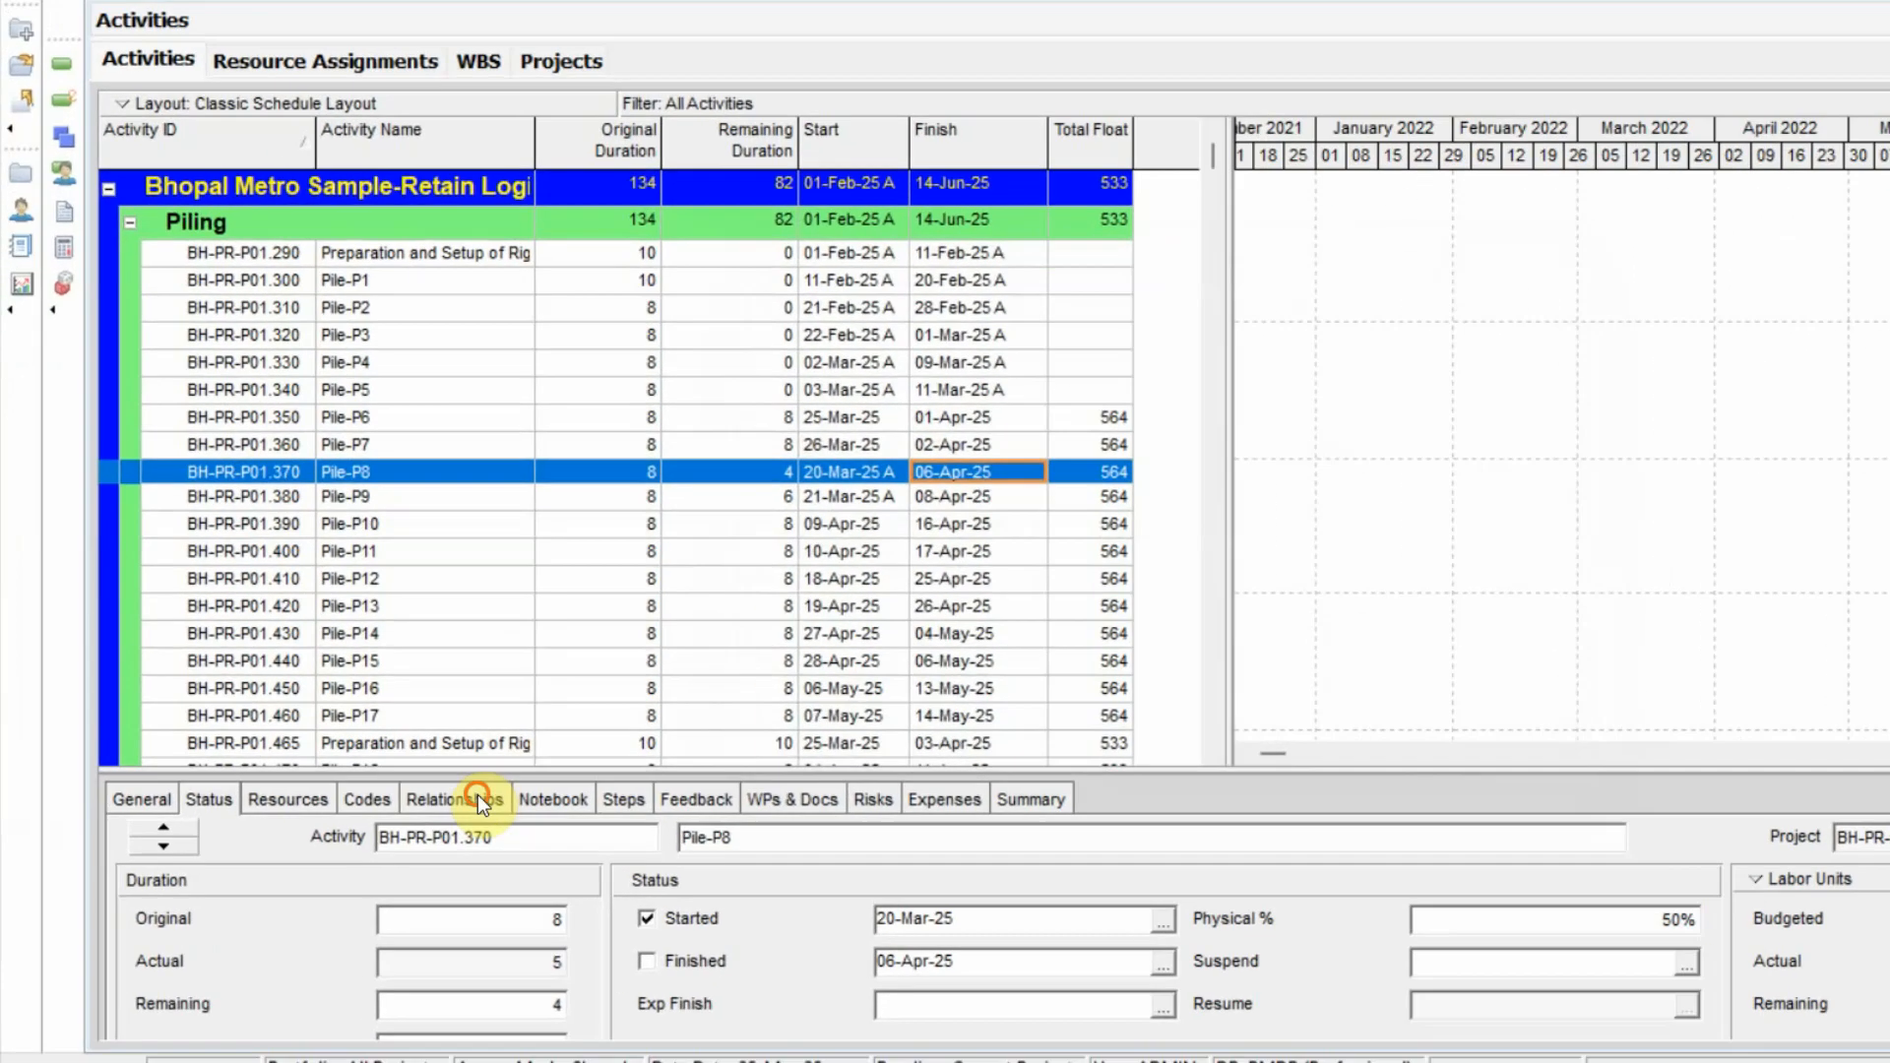
left_click(393, 777)
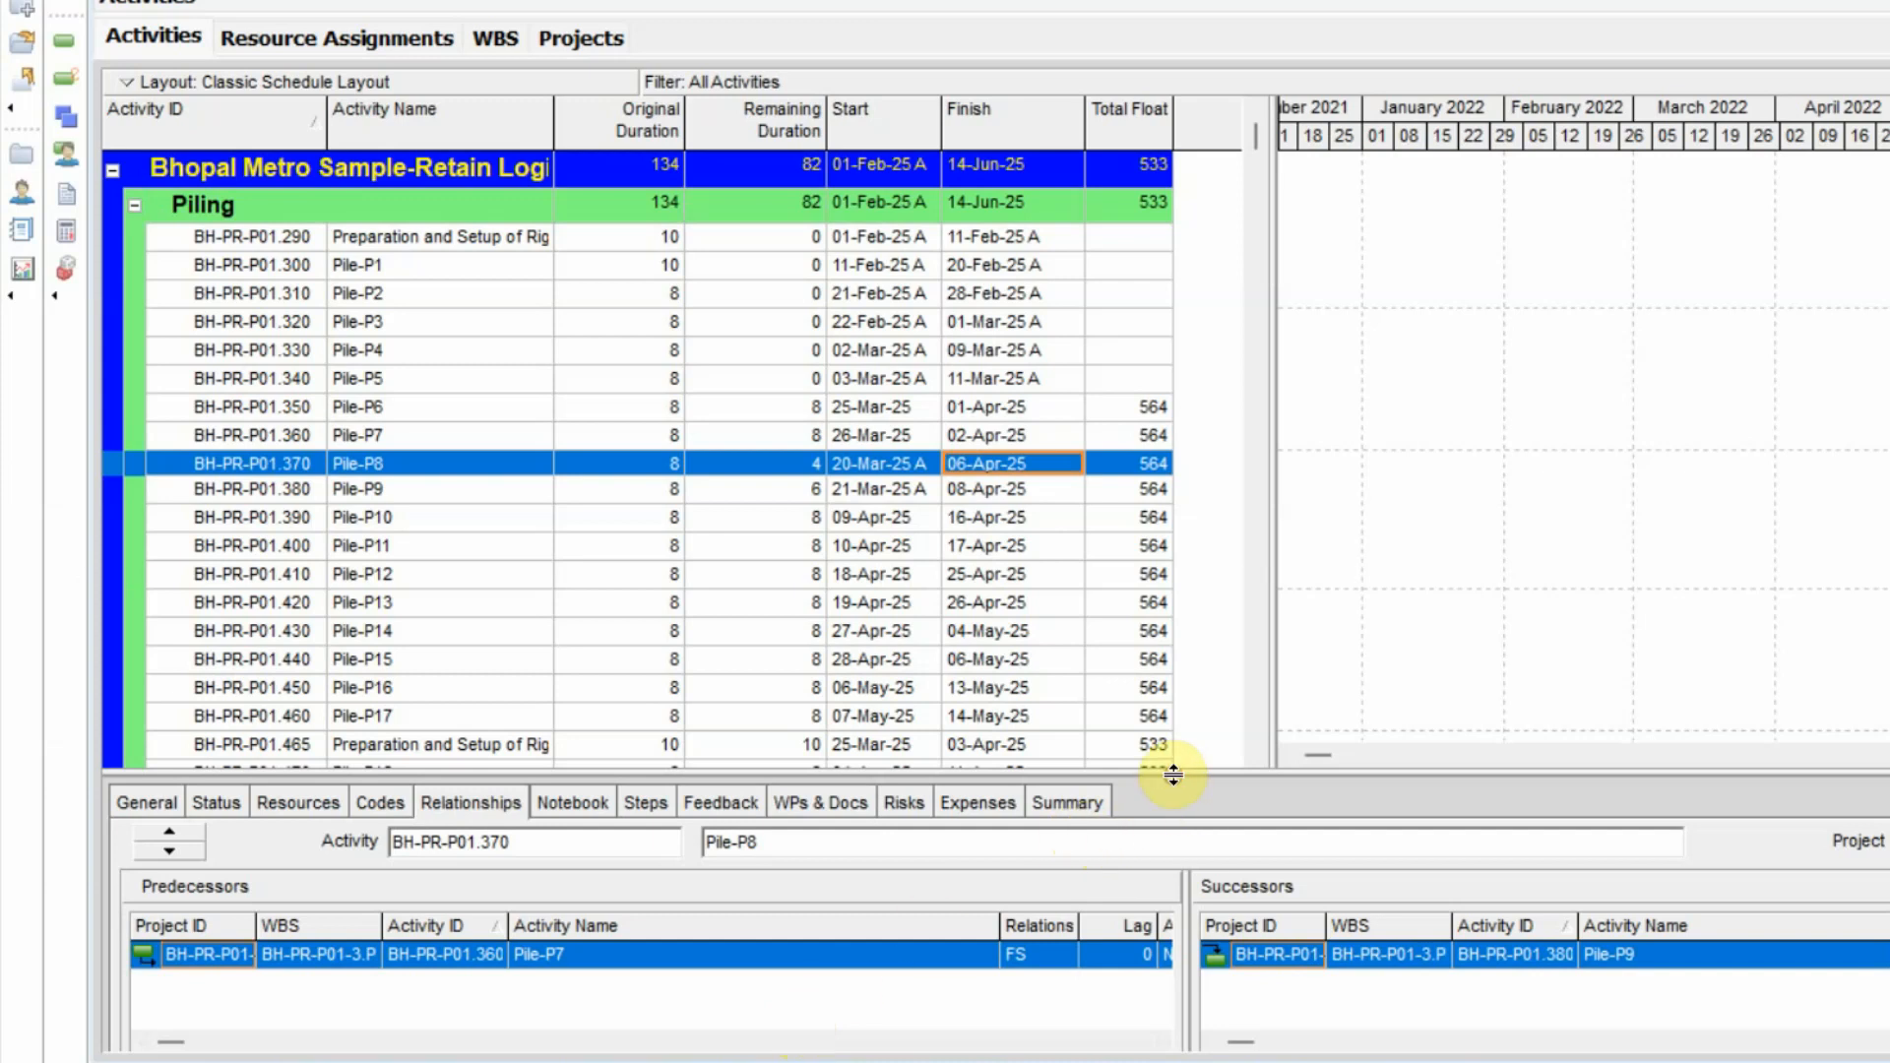
left_click_drag(1186, 770, 1202, 705)
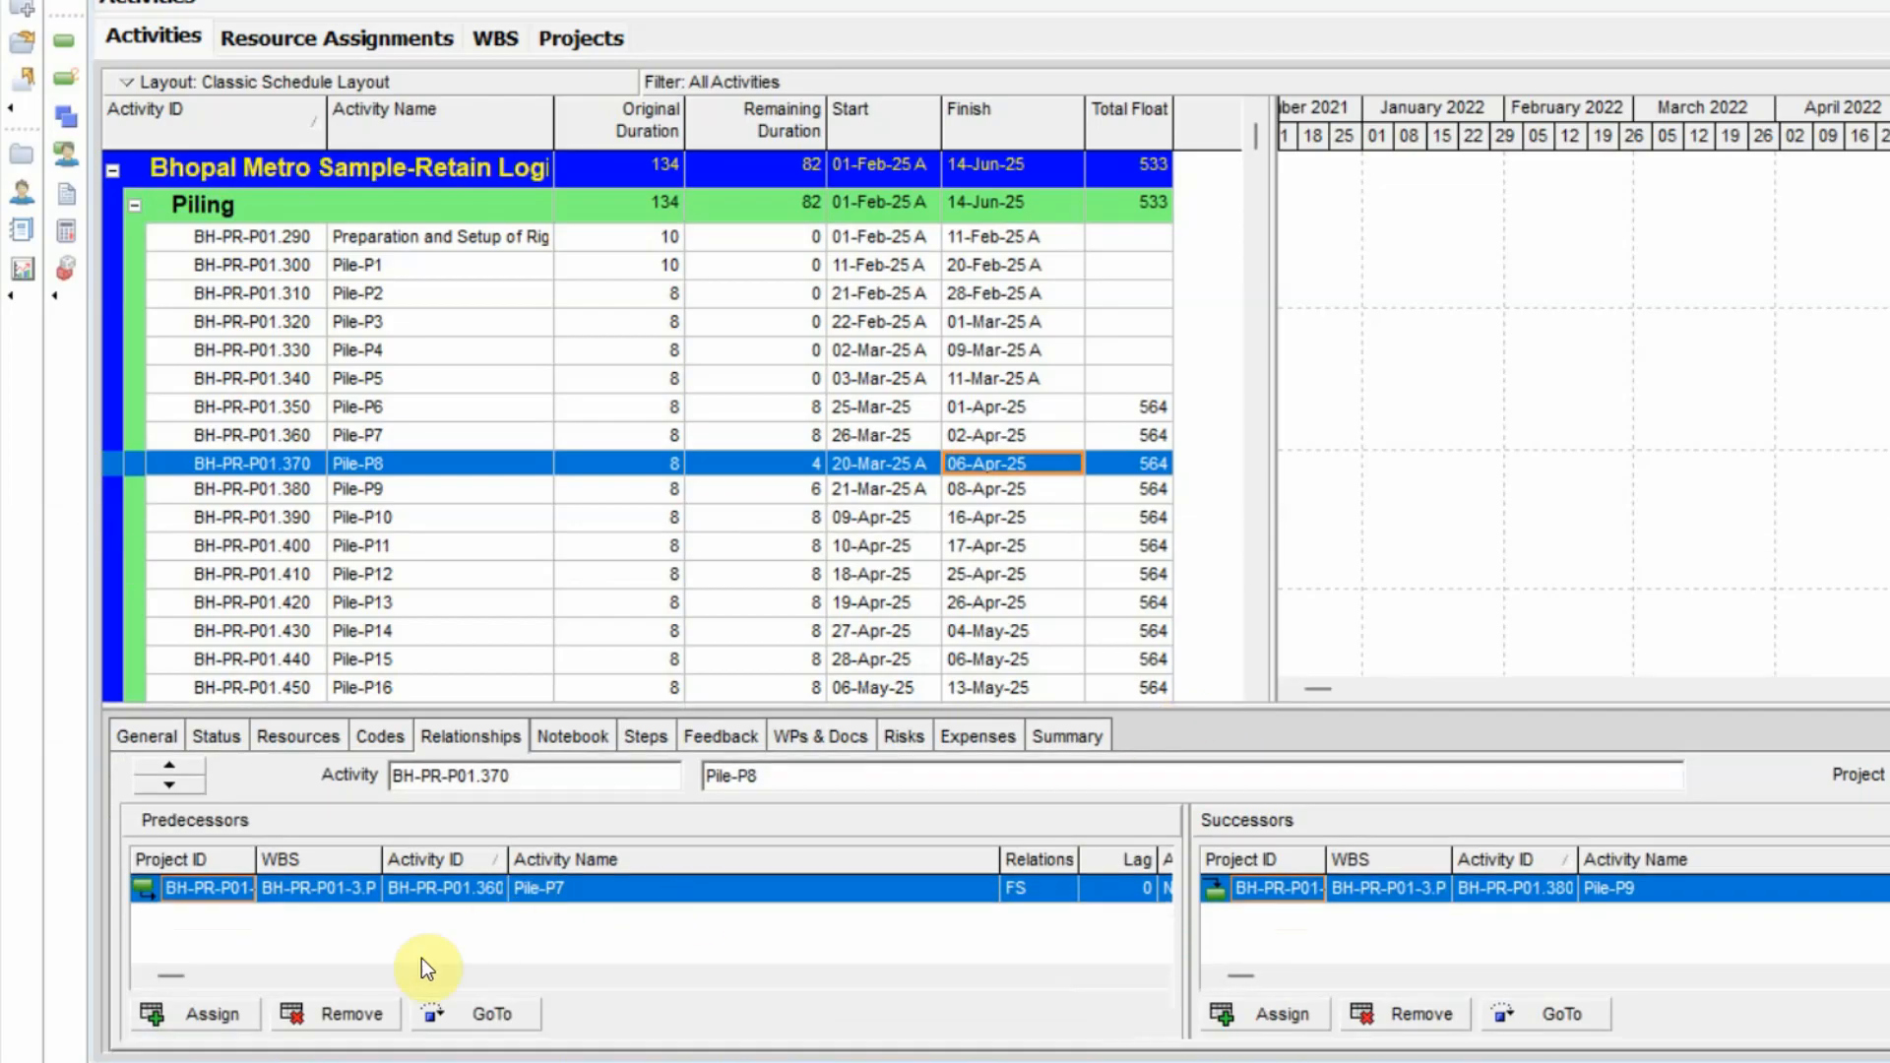
left_click(358, 1024)
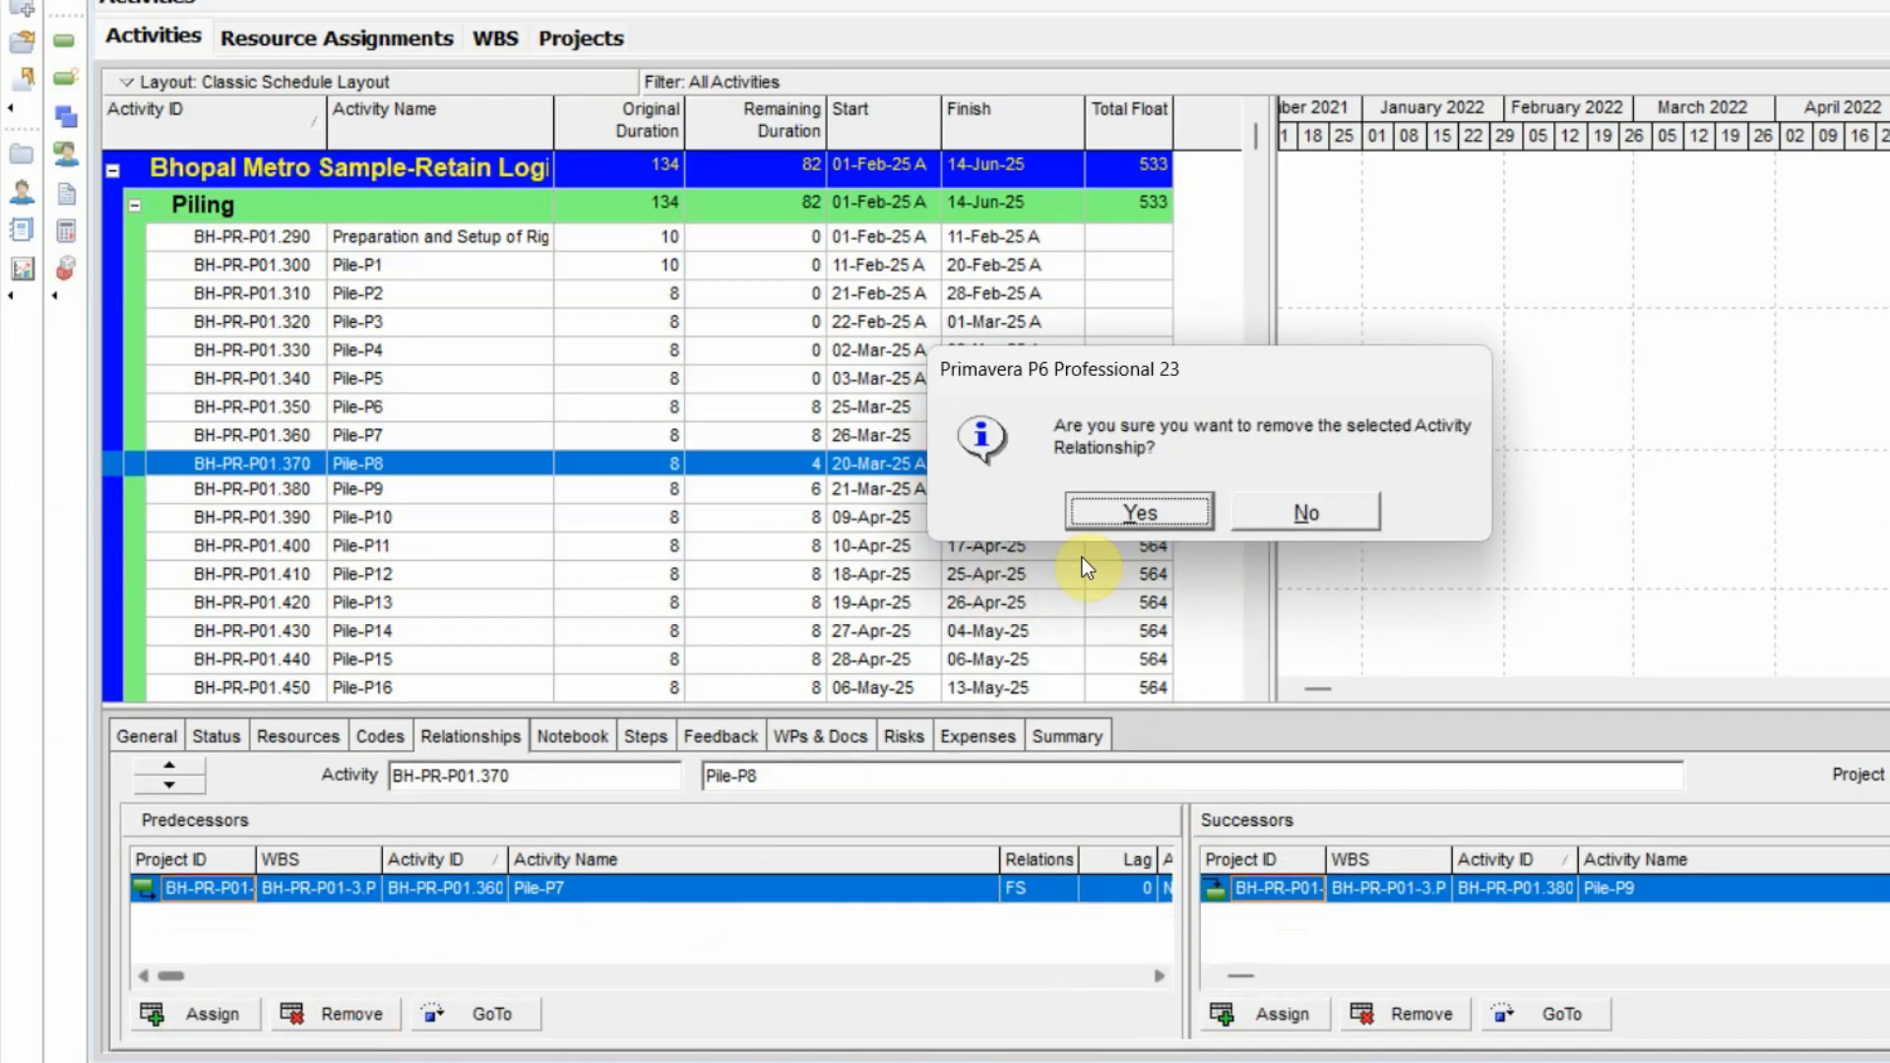
left_click(1125, 498)
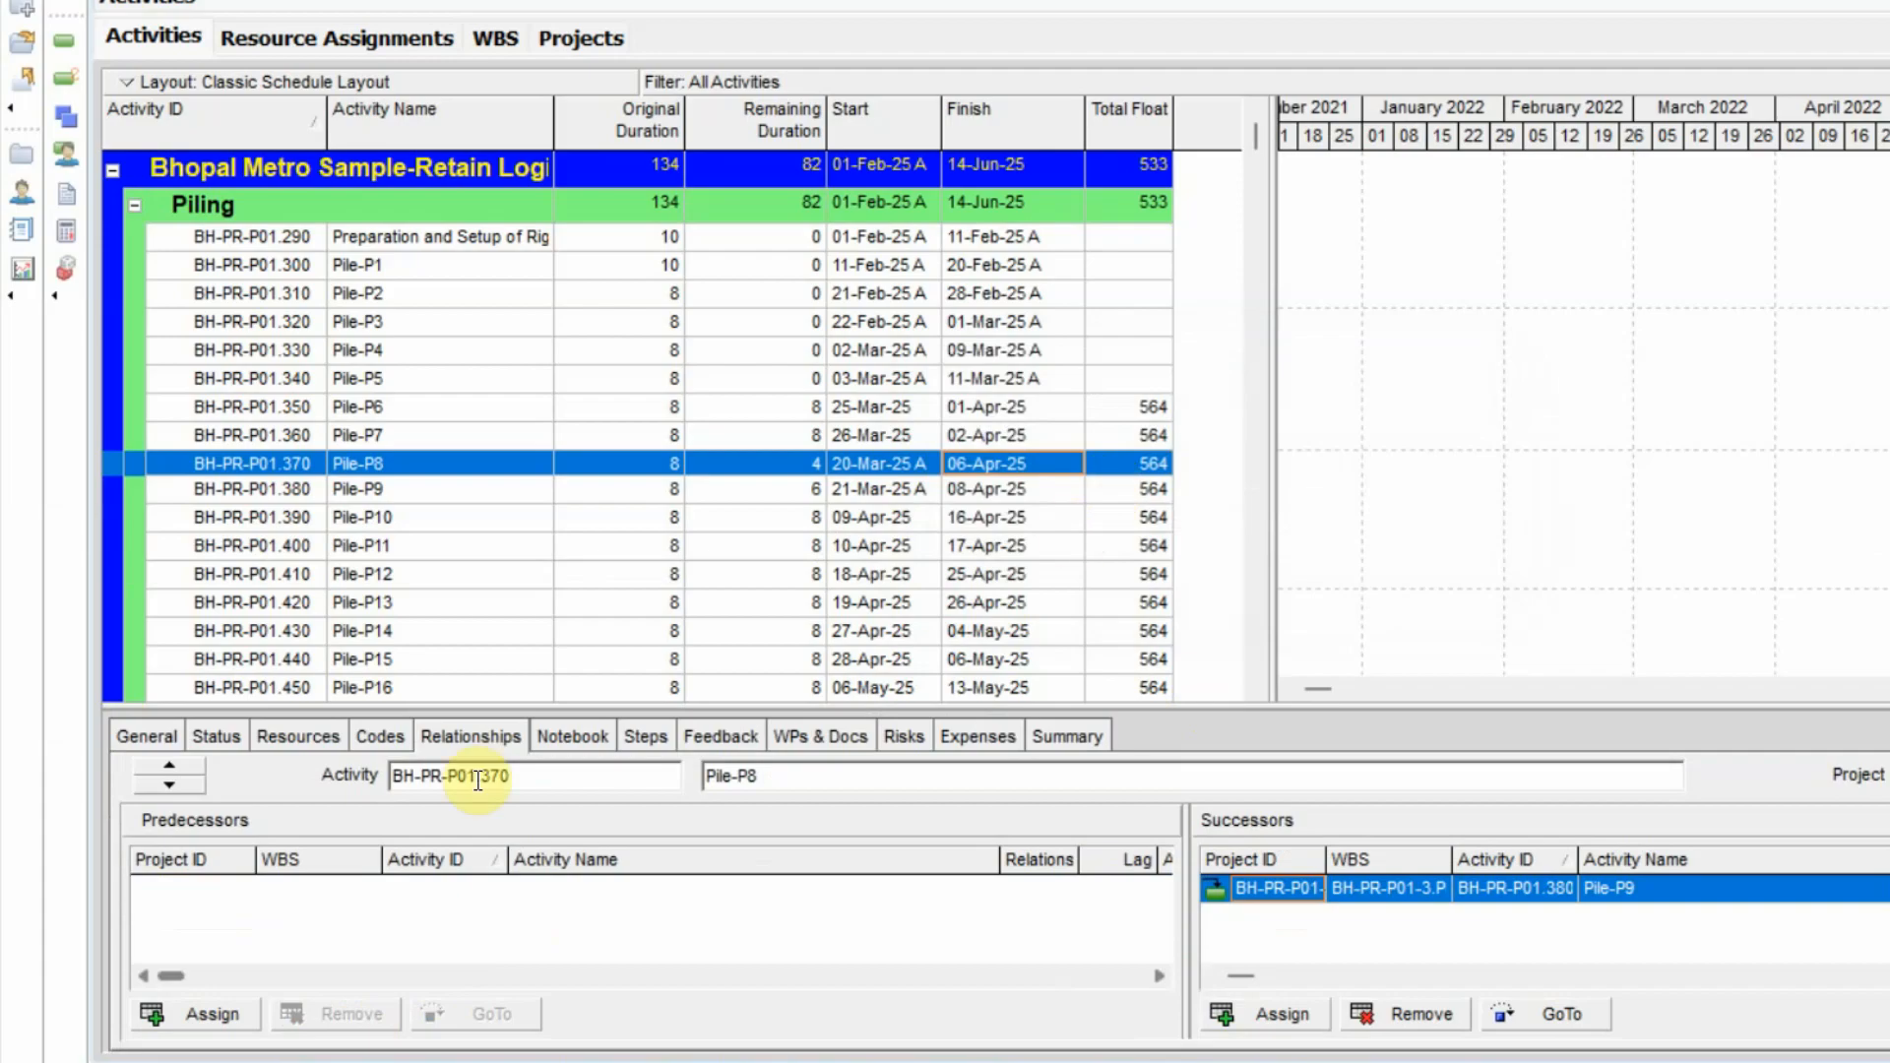
left_click(246, 1012)
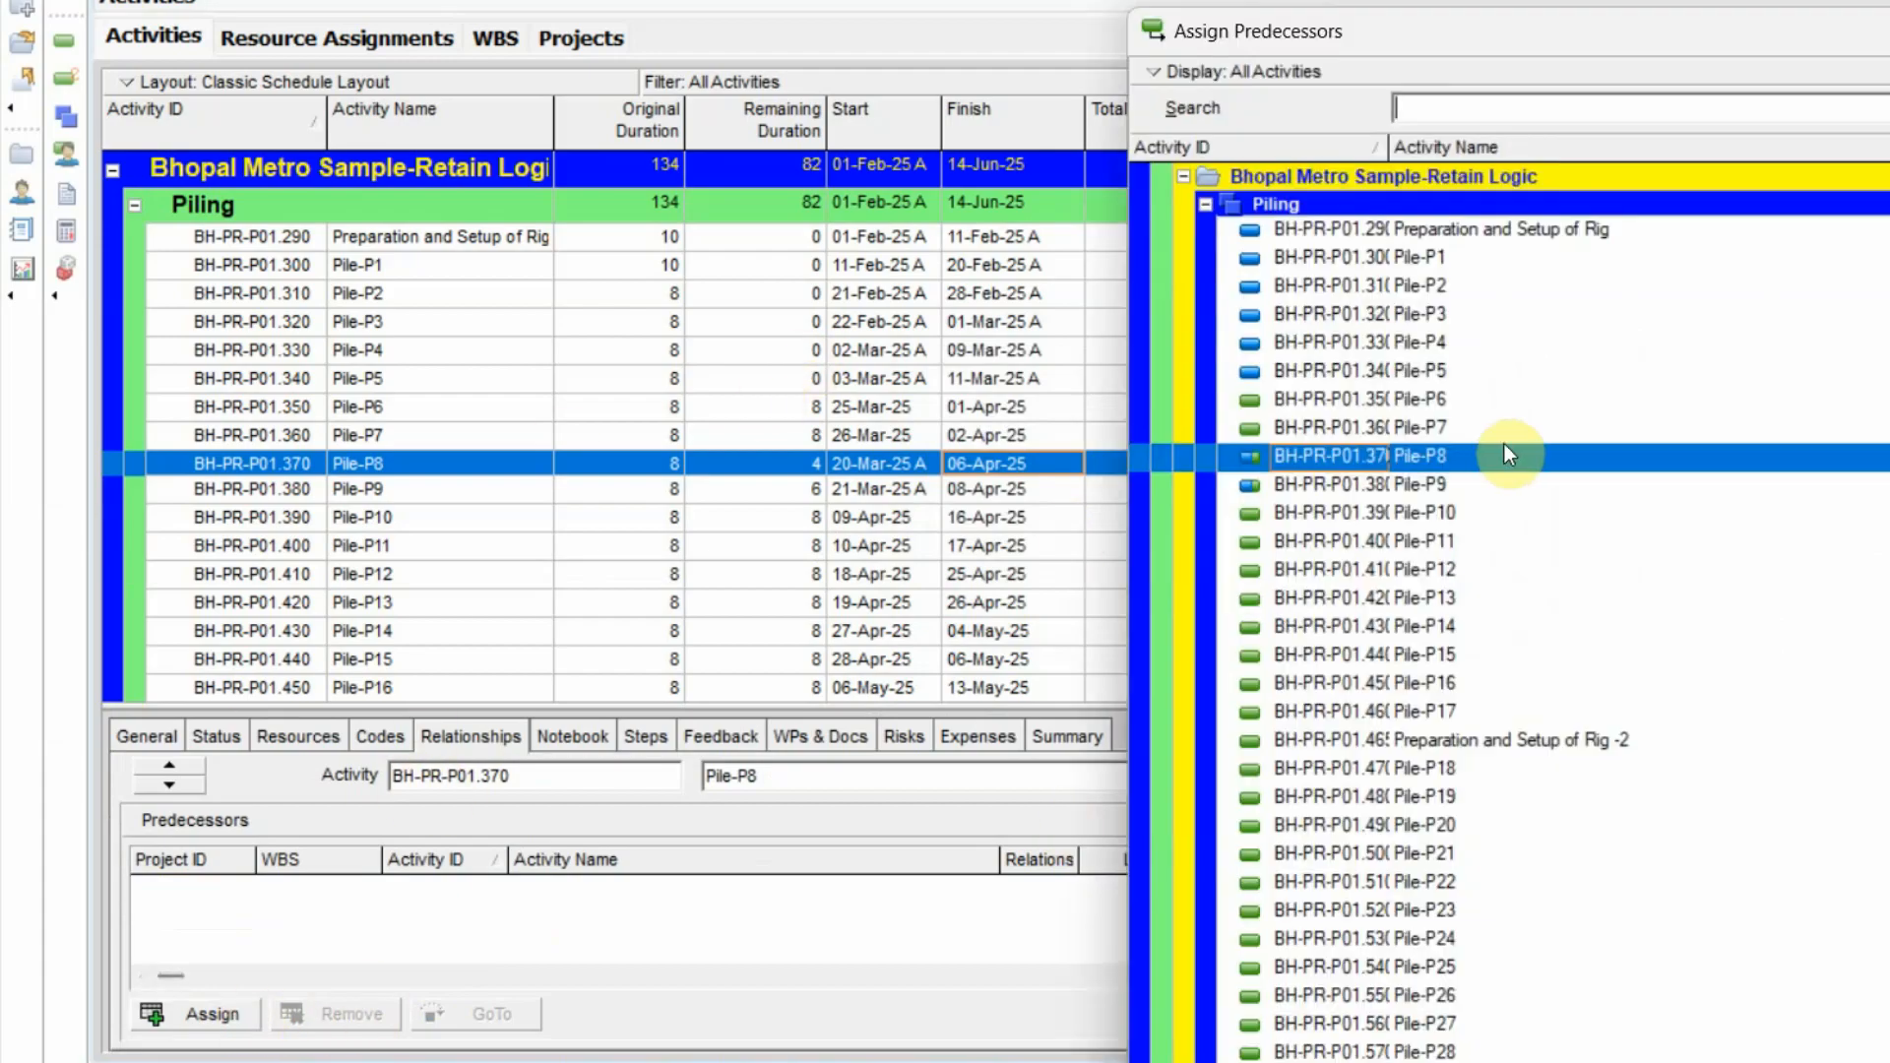
left_click(1431, 373)
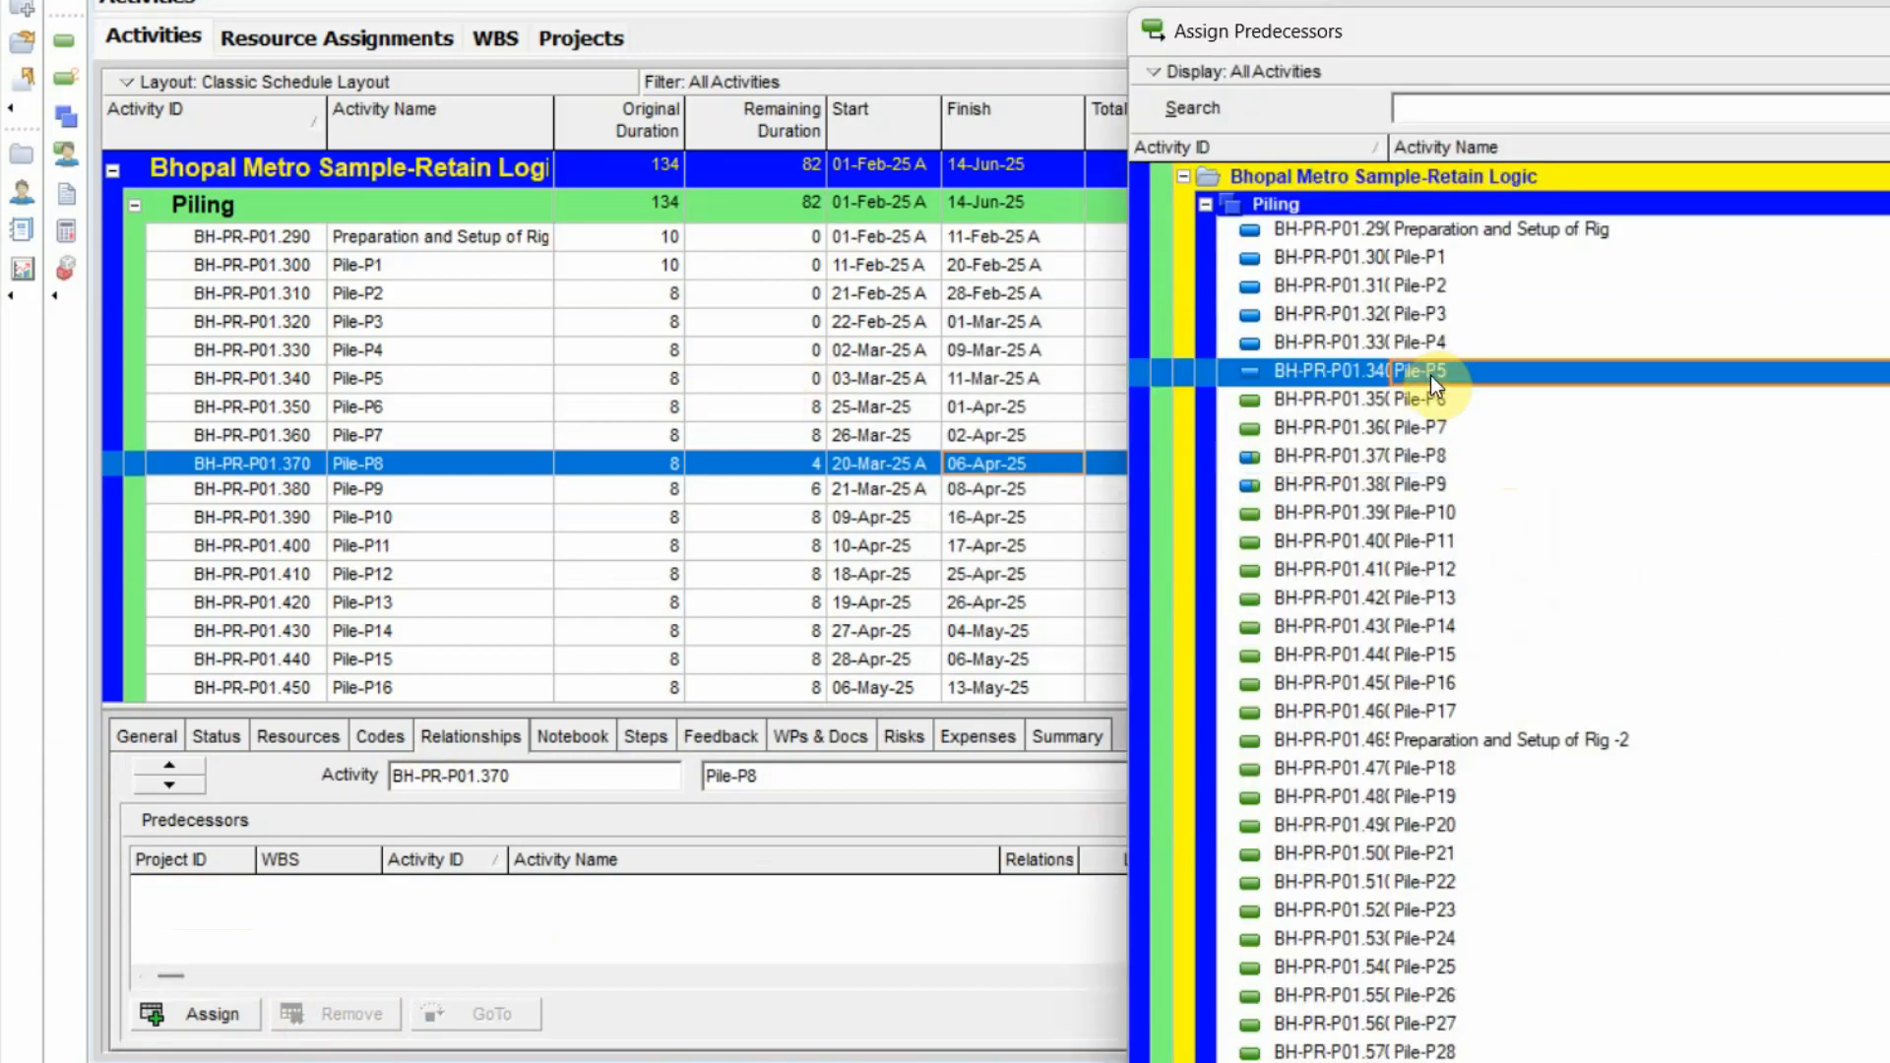
Replace Pile-P6's predecessor Pile-P5 with Pile-P9.
left_click(358, 411)
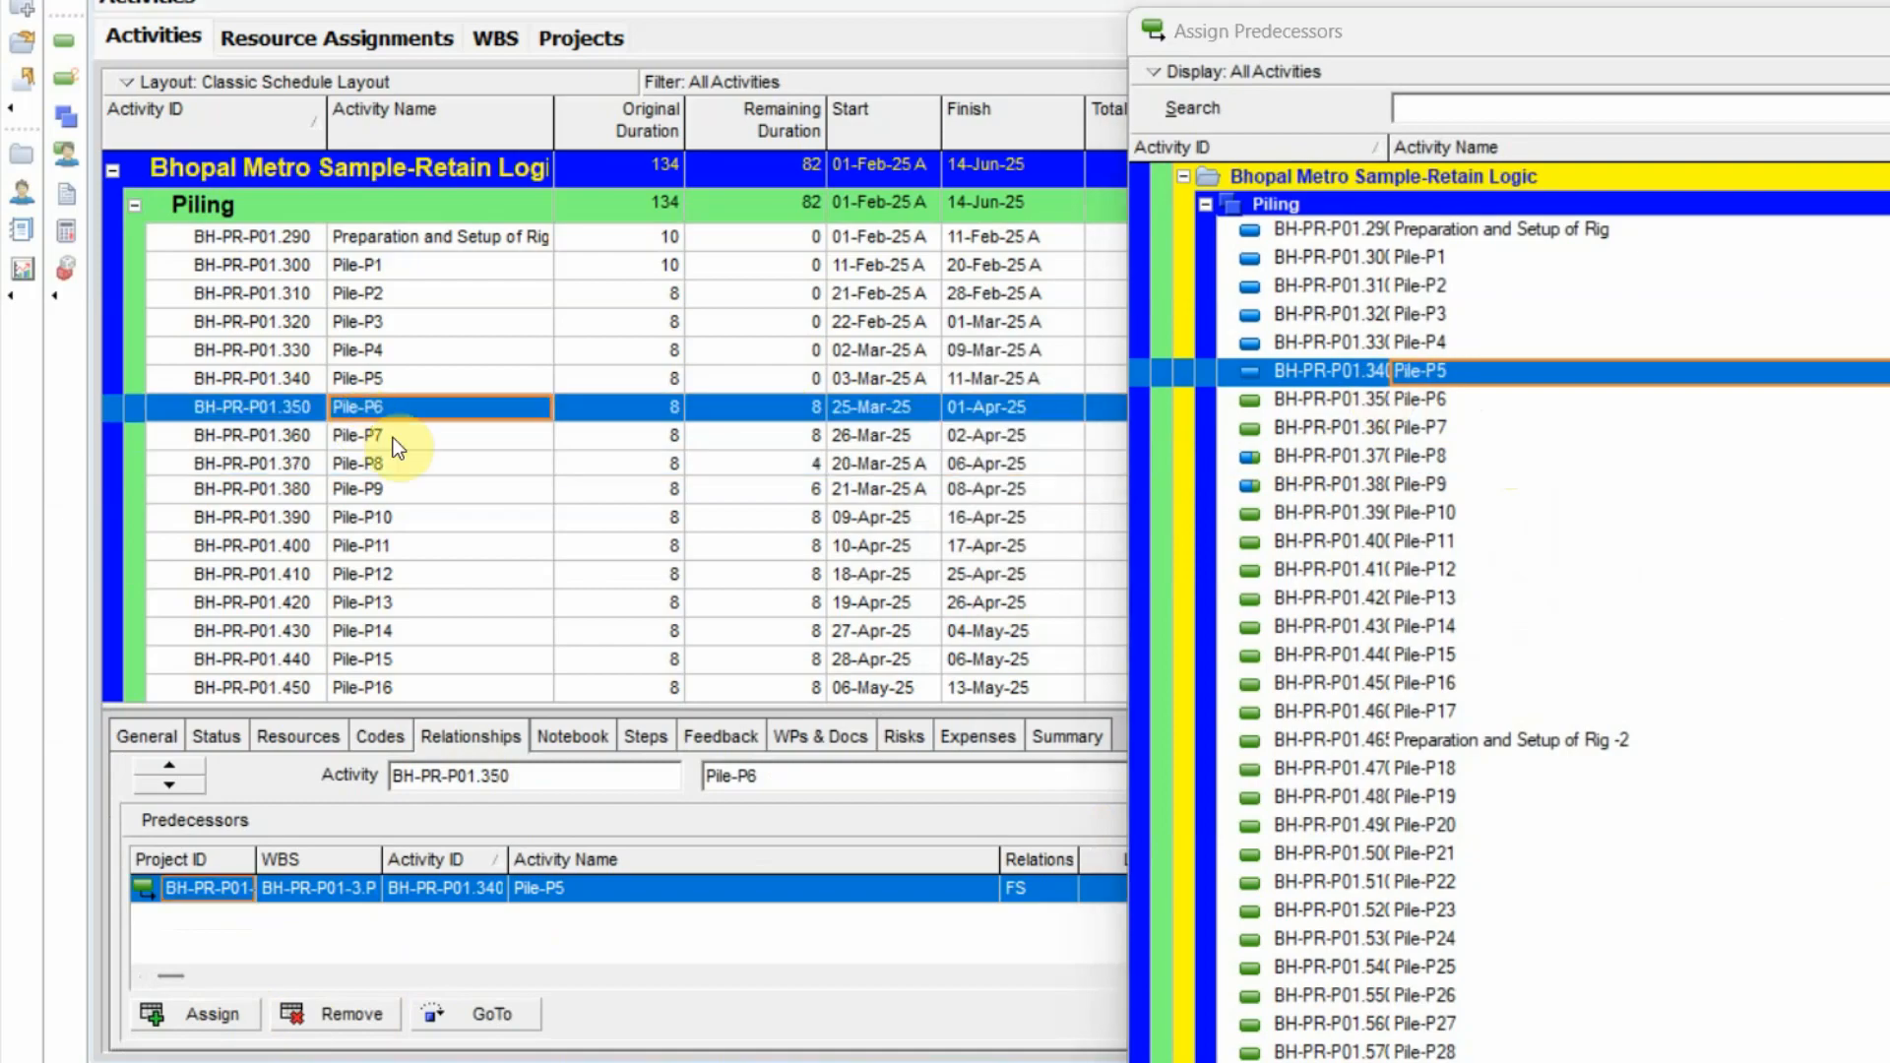
left_click(382, 1015)
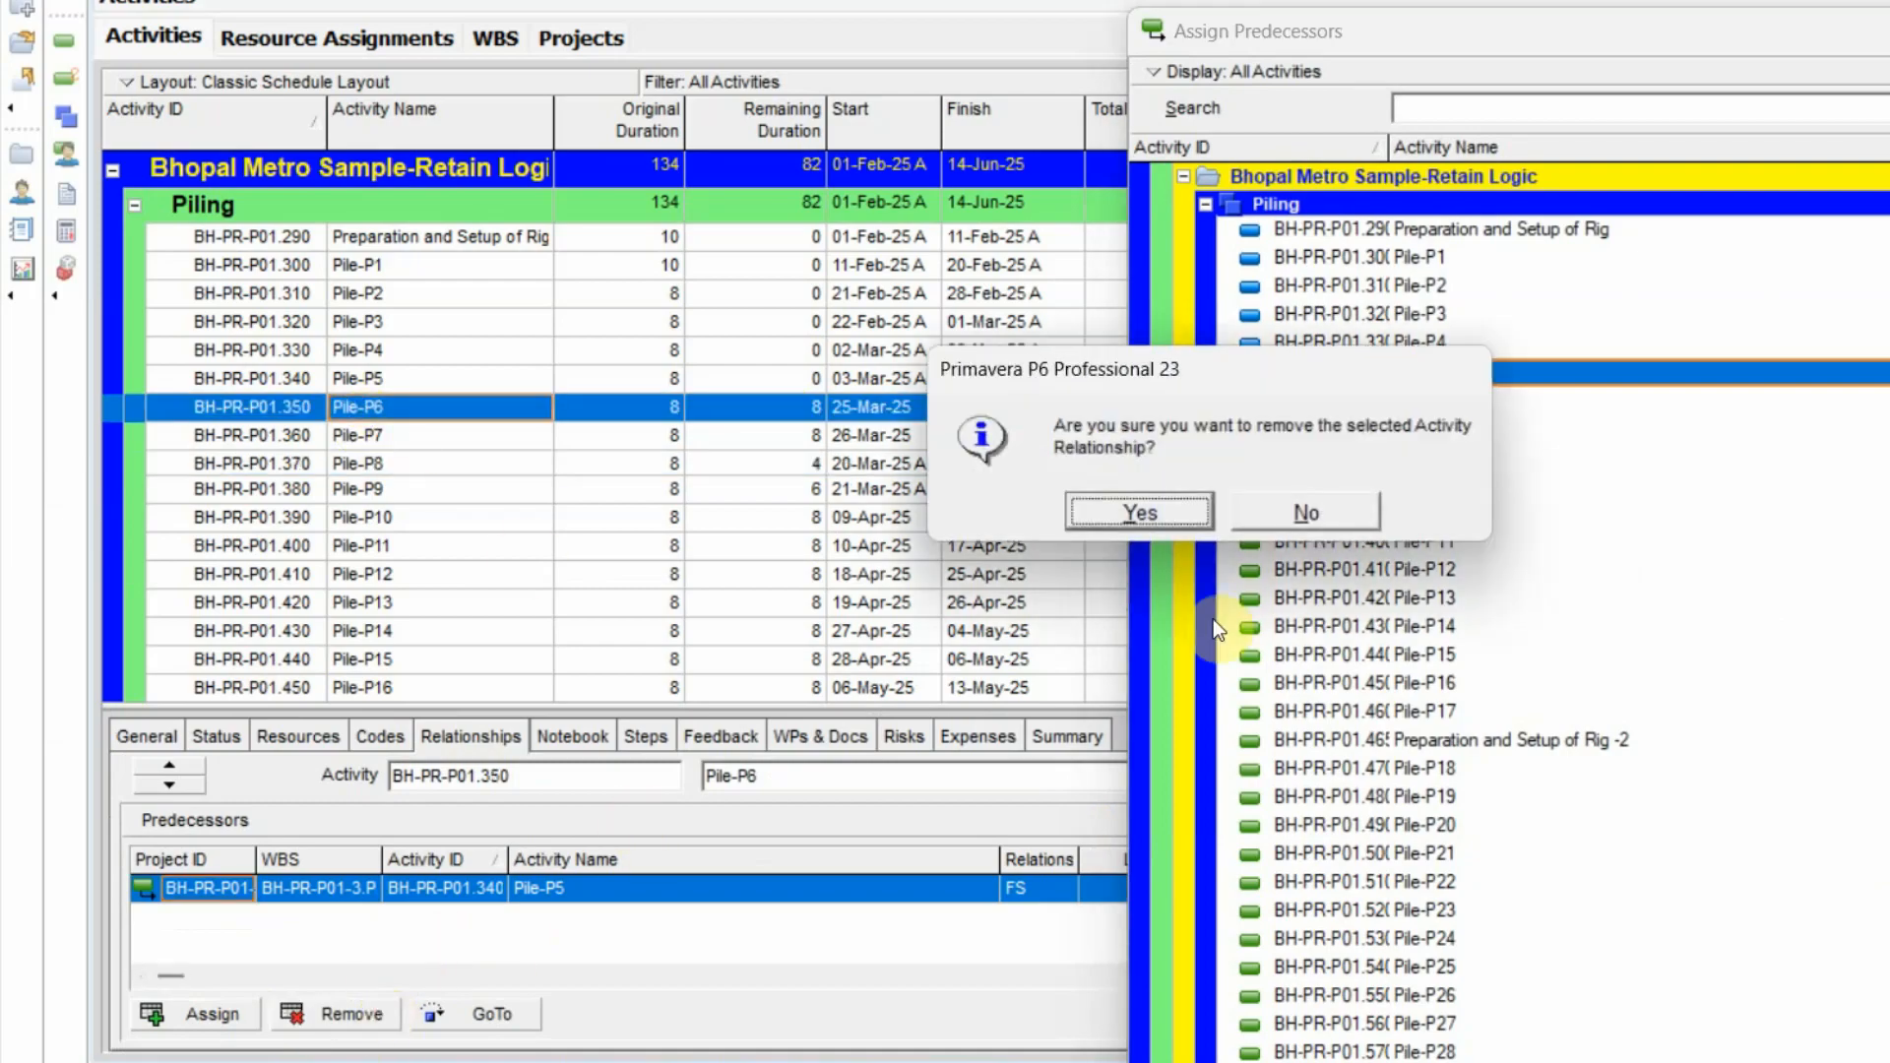
left_click(1142, 510)
double_click(1438, 490)
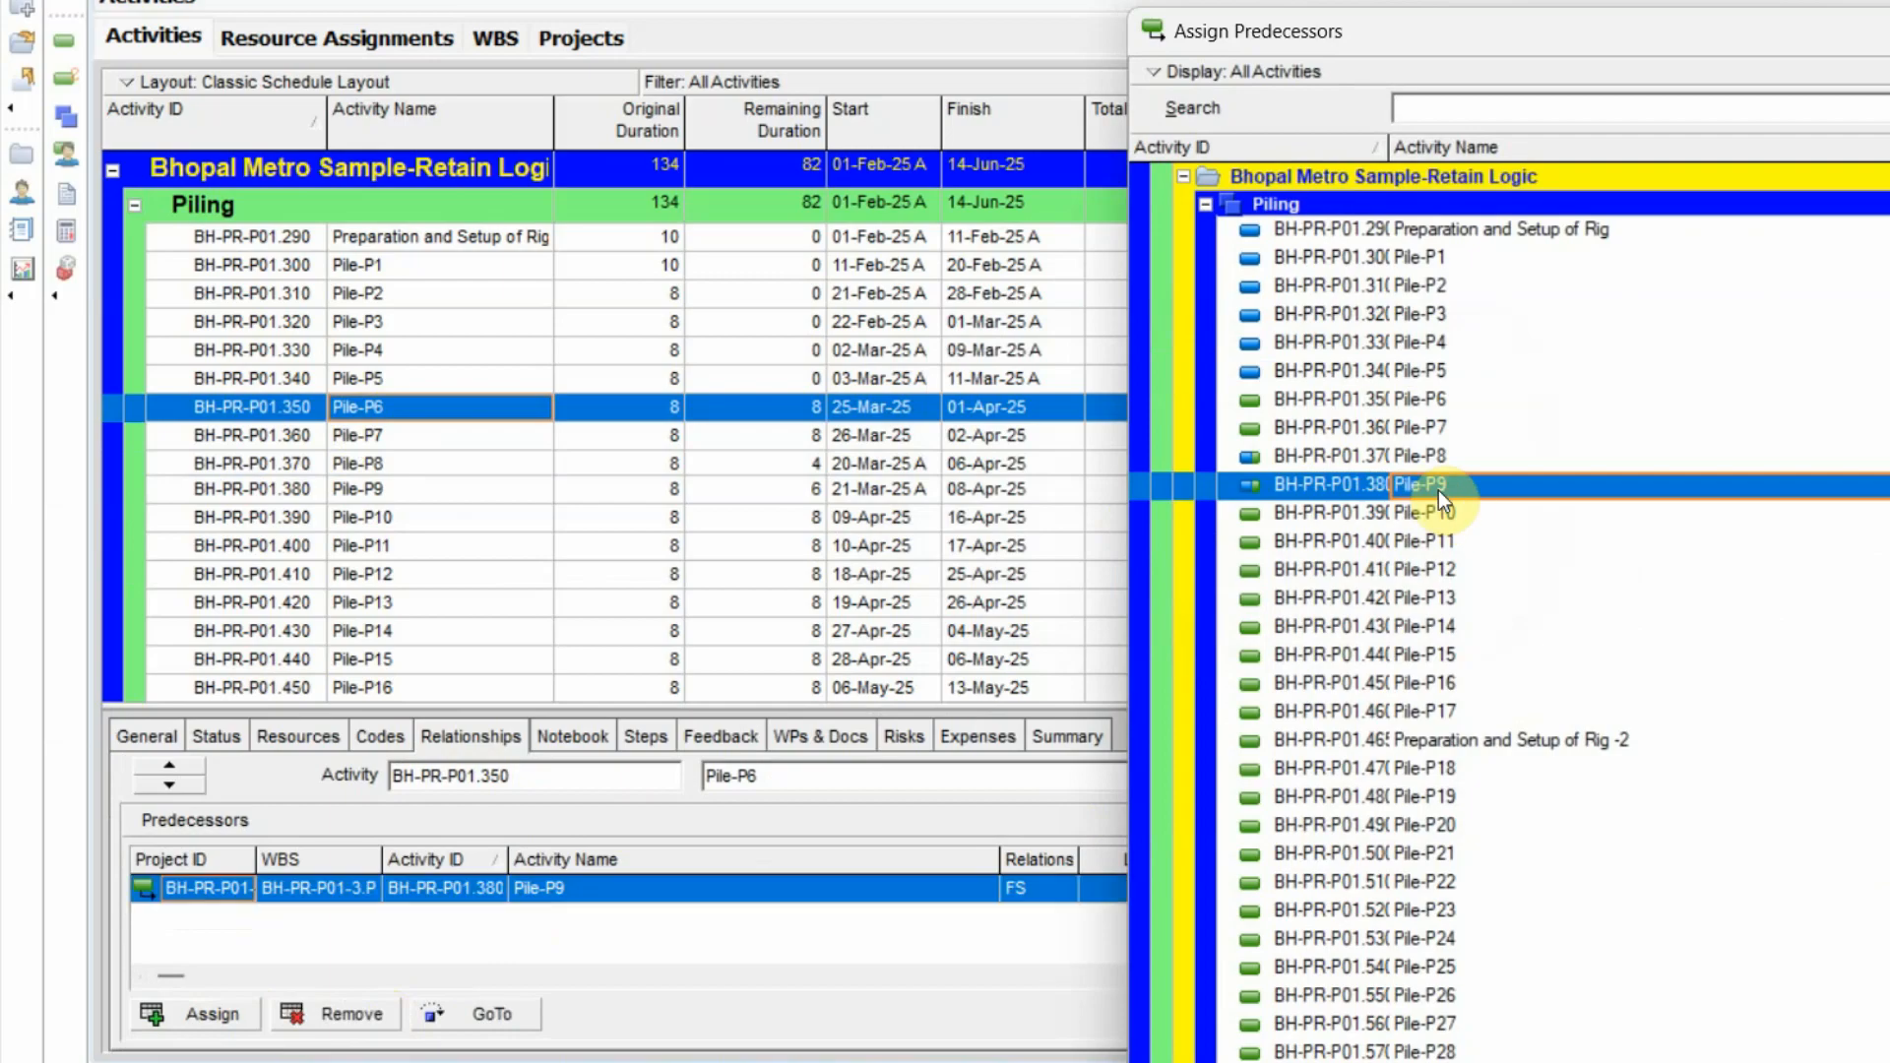
Replace Pile-P10's predecessor Pile-P9 with Pile-P7 and finish assigning predecessors.
left_click(417, 518)
left_click(354, 1007)
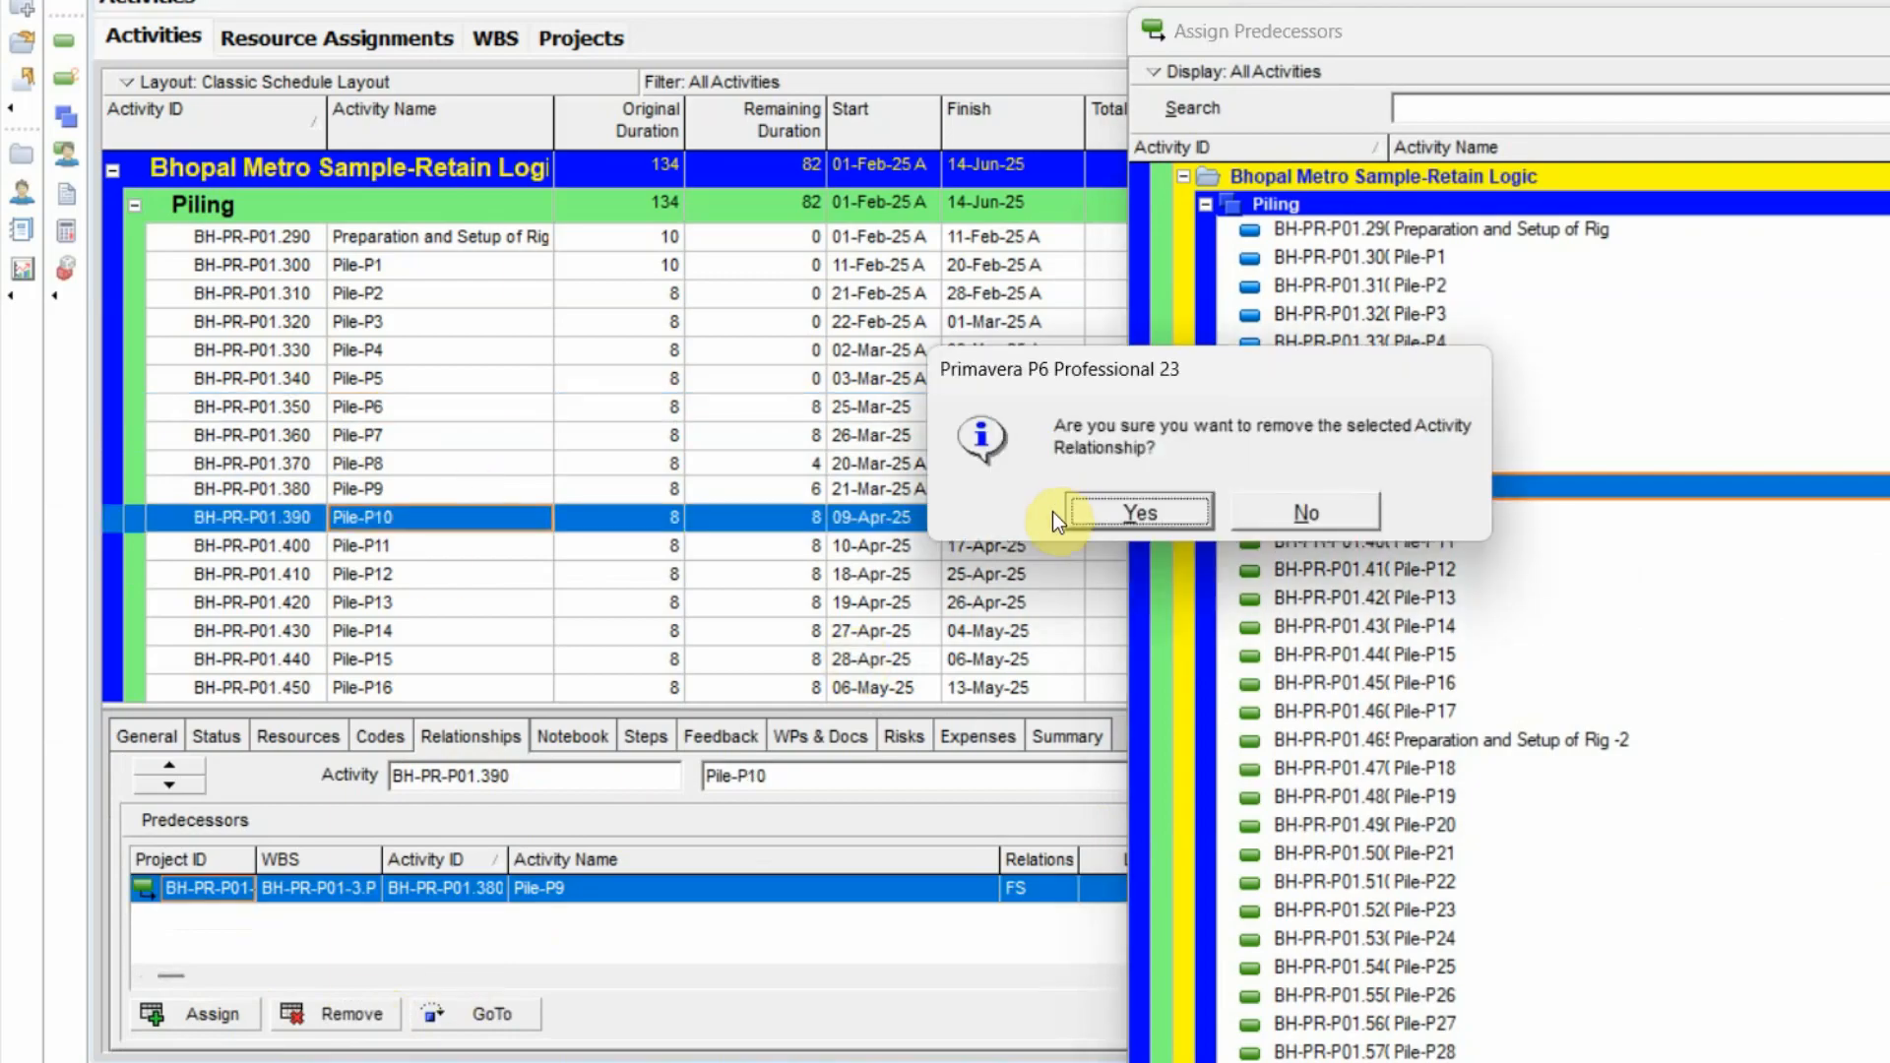
left_click(1132, 508)
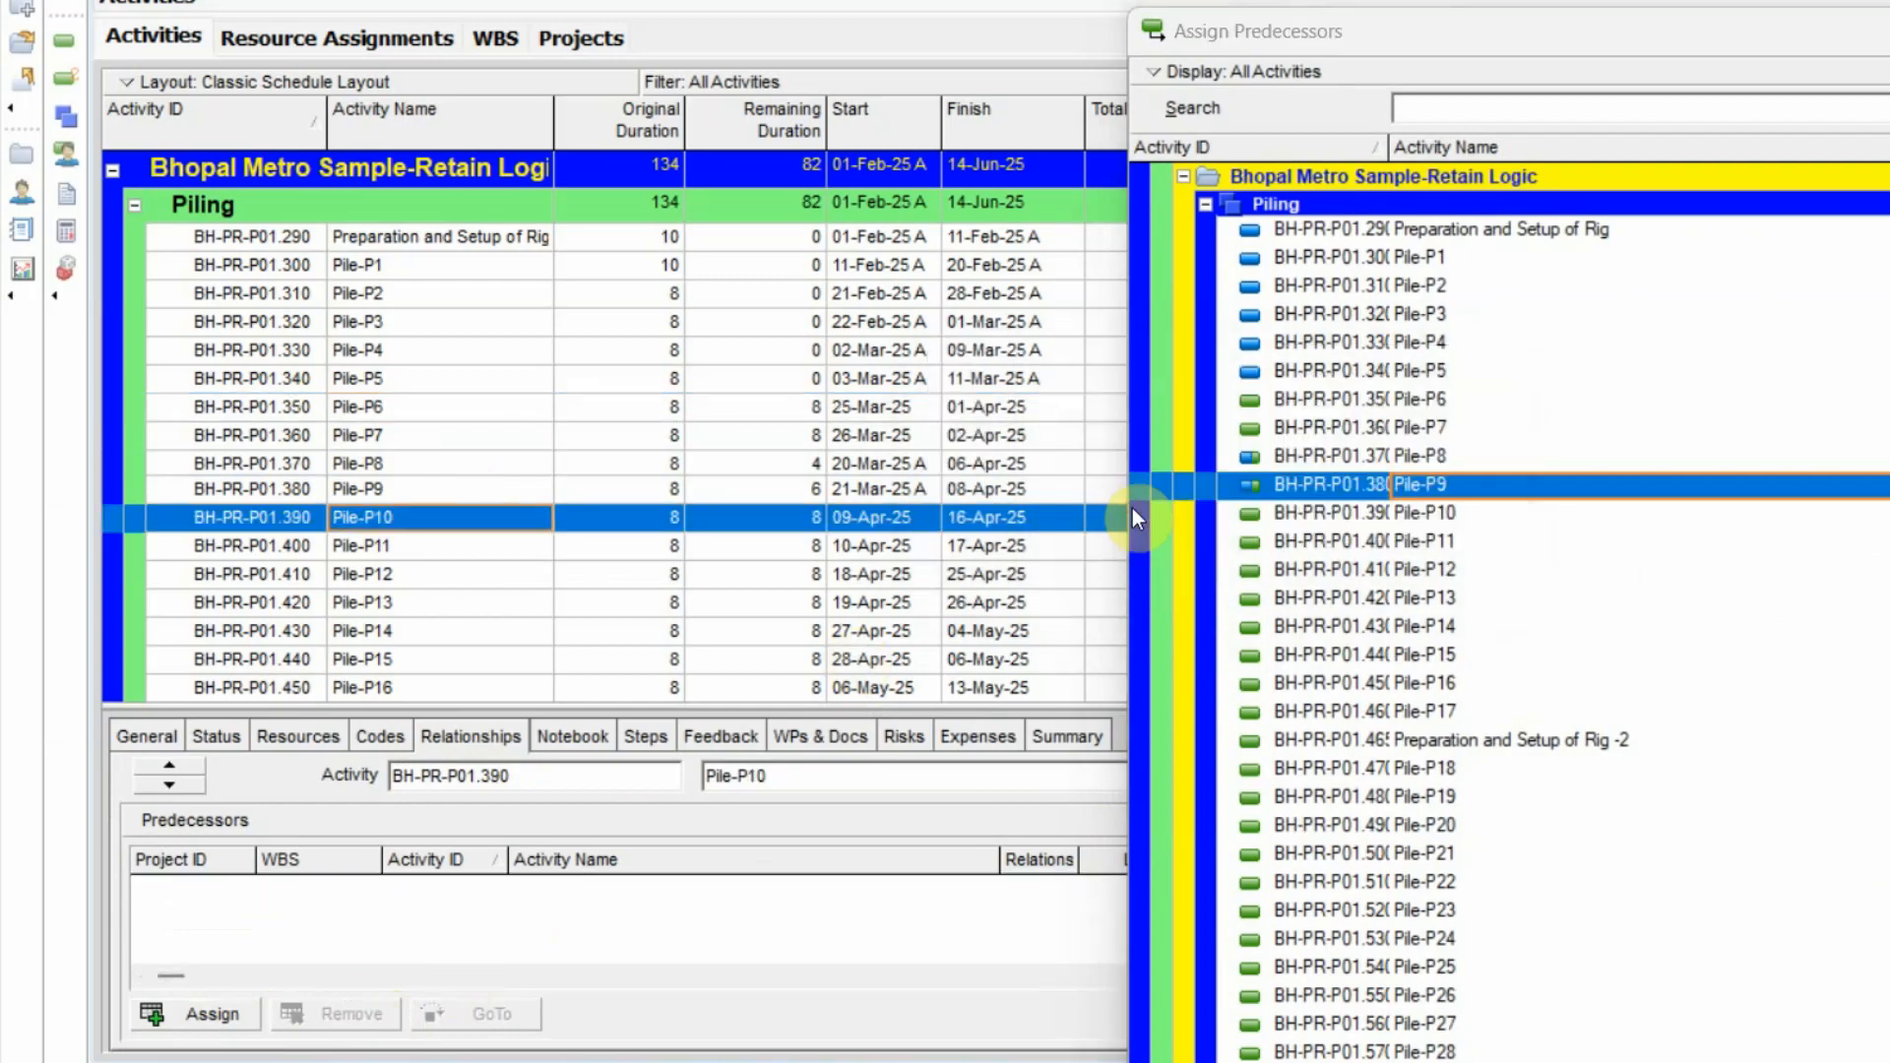
double_click(1438, 426)
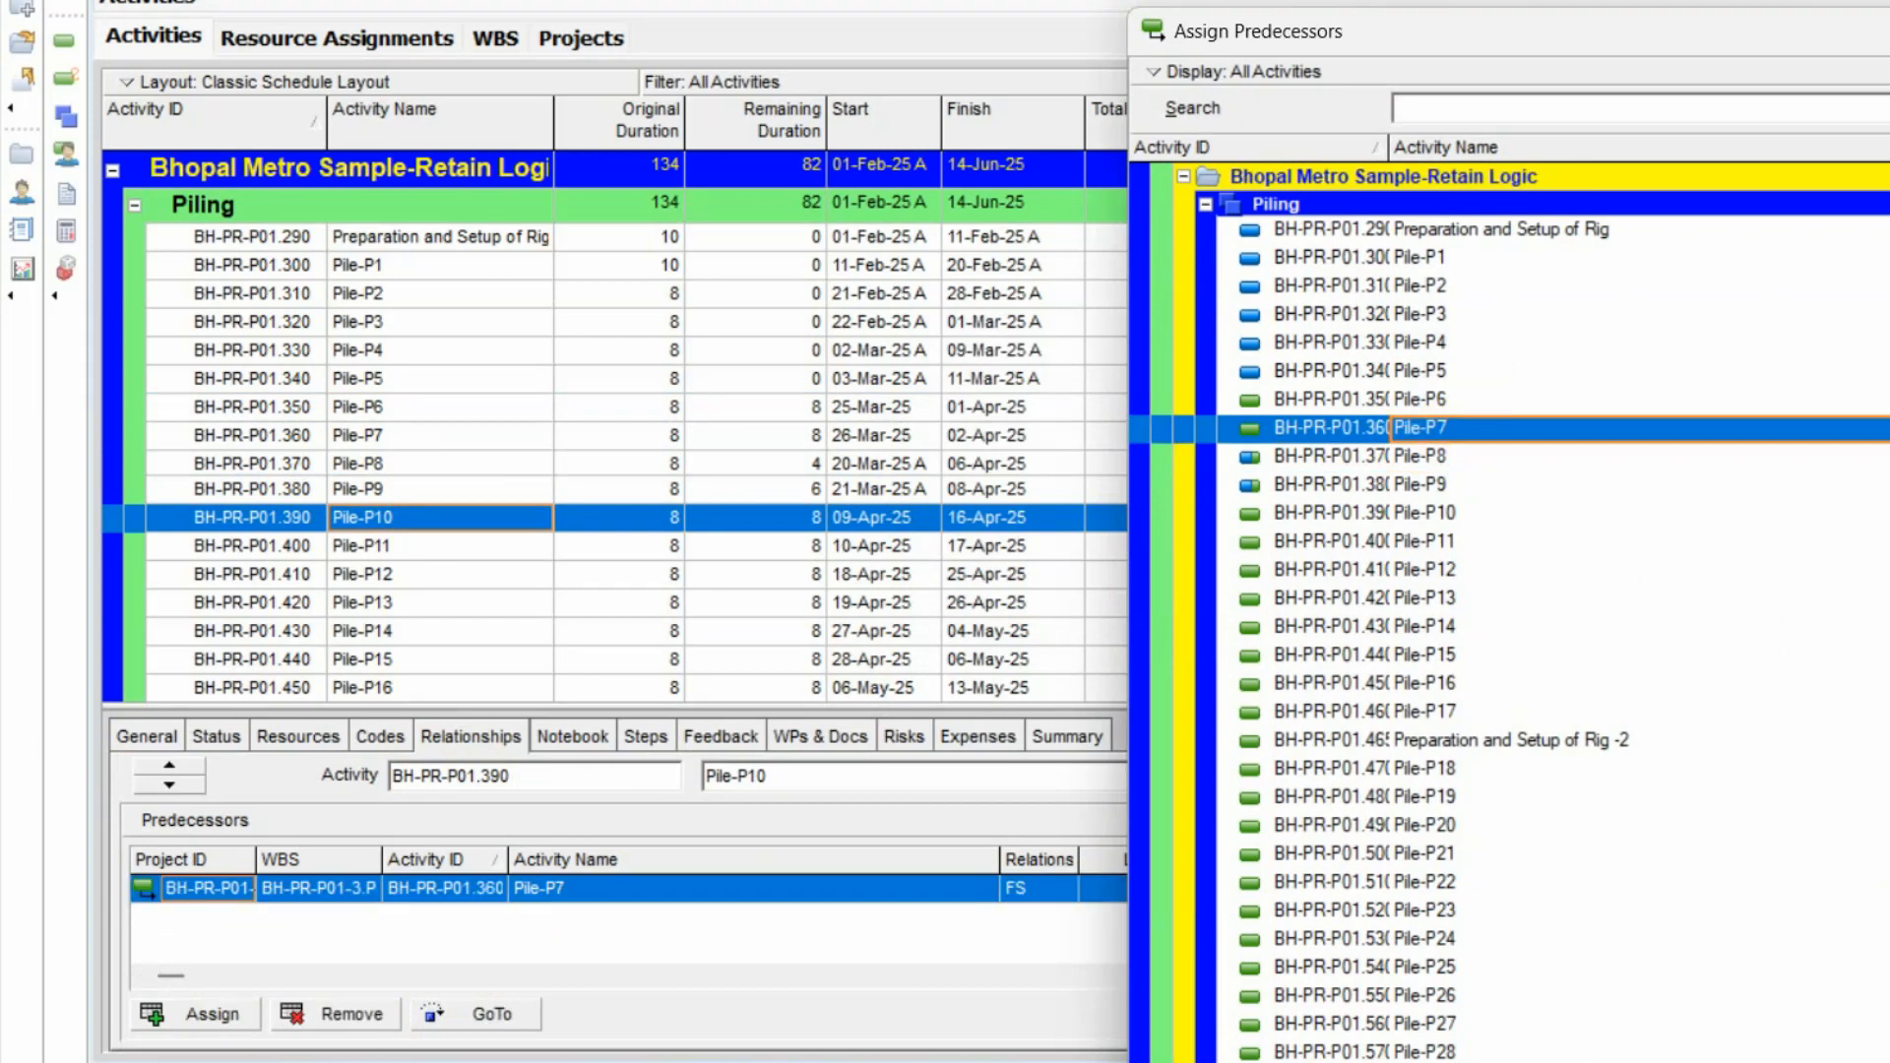
key("Escape")
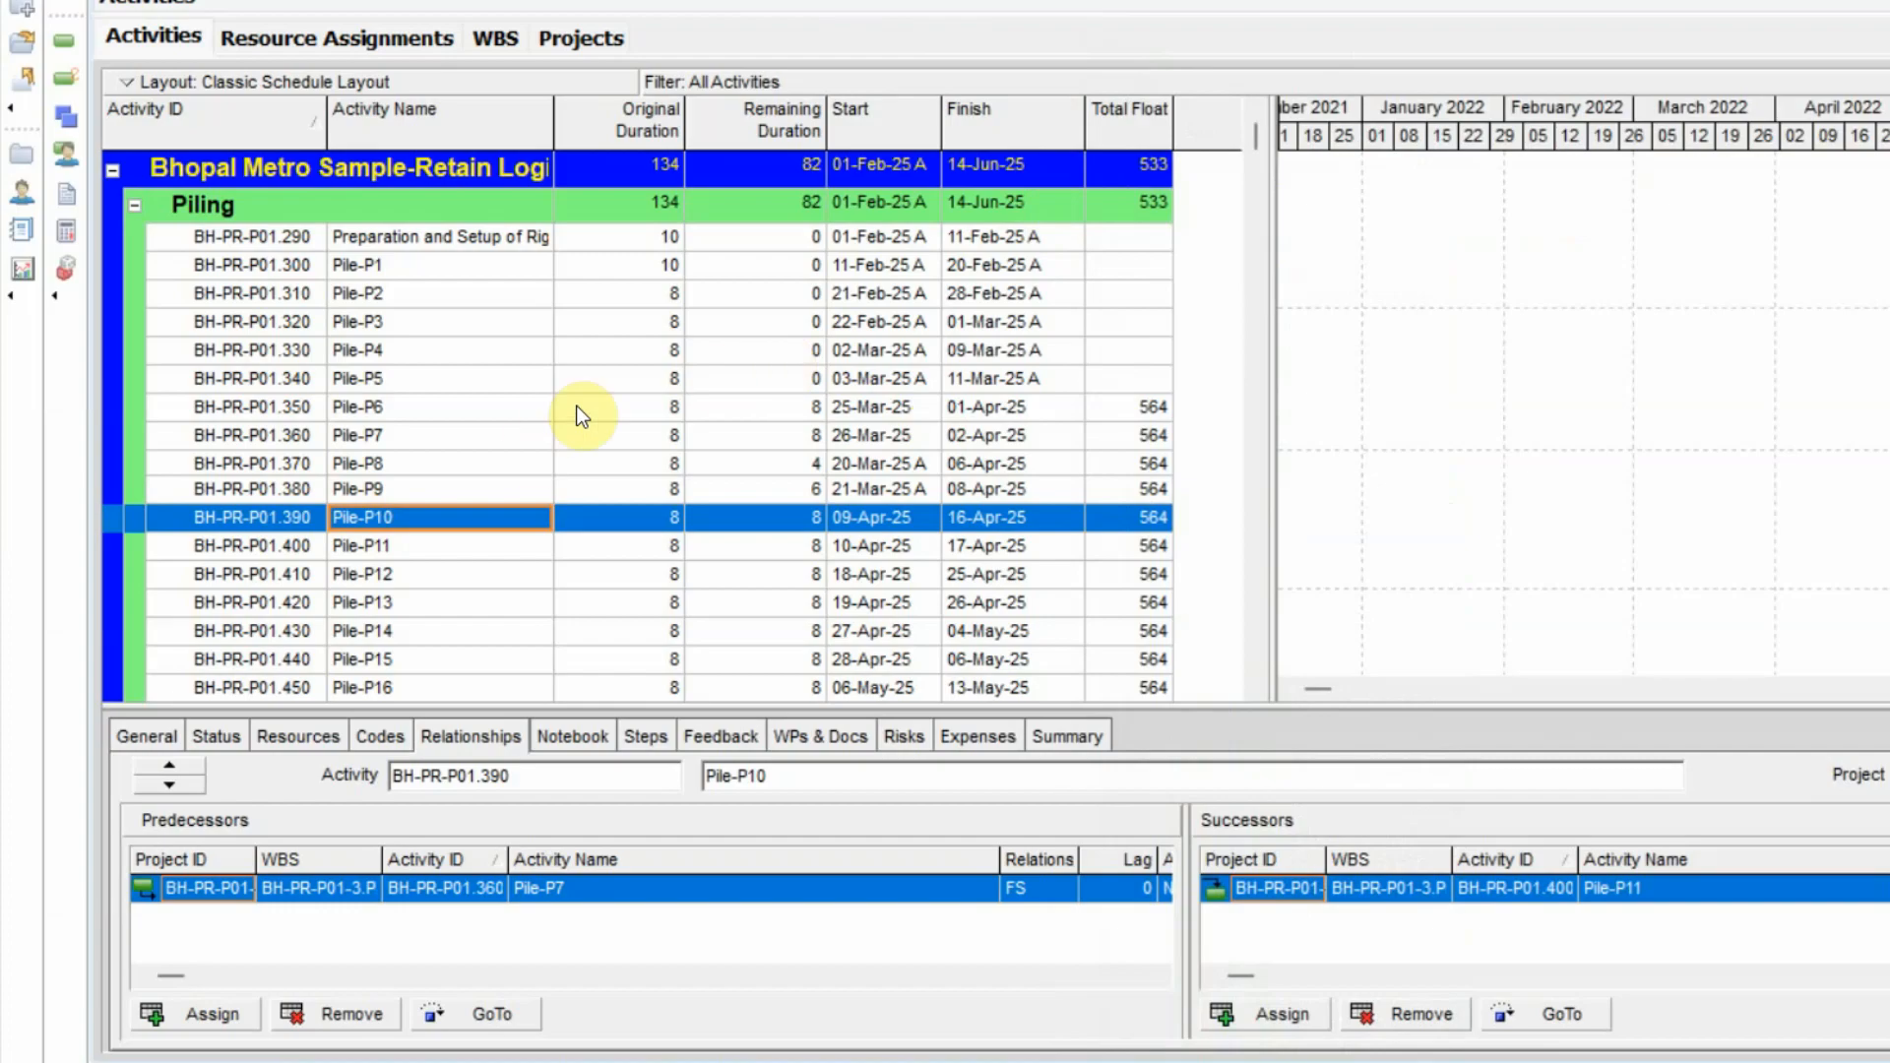
Check the relationships of Pile-P8 and Pile-P9 and reschedule the project with the 25-Mar-25 data date.
left_click(390, 464)
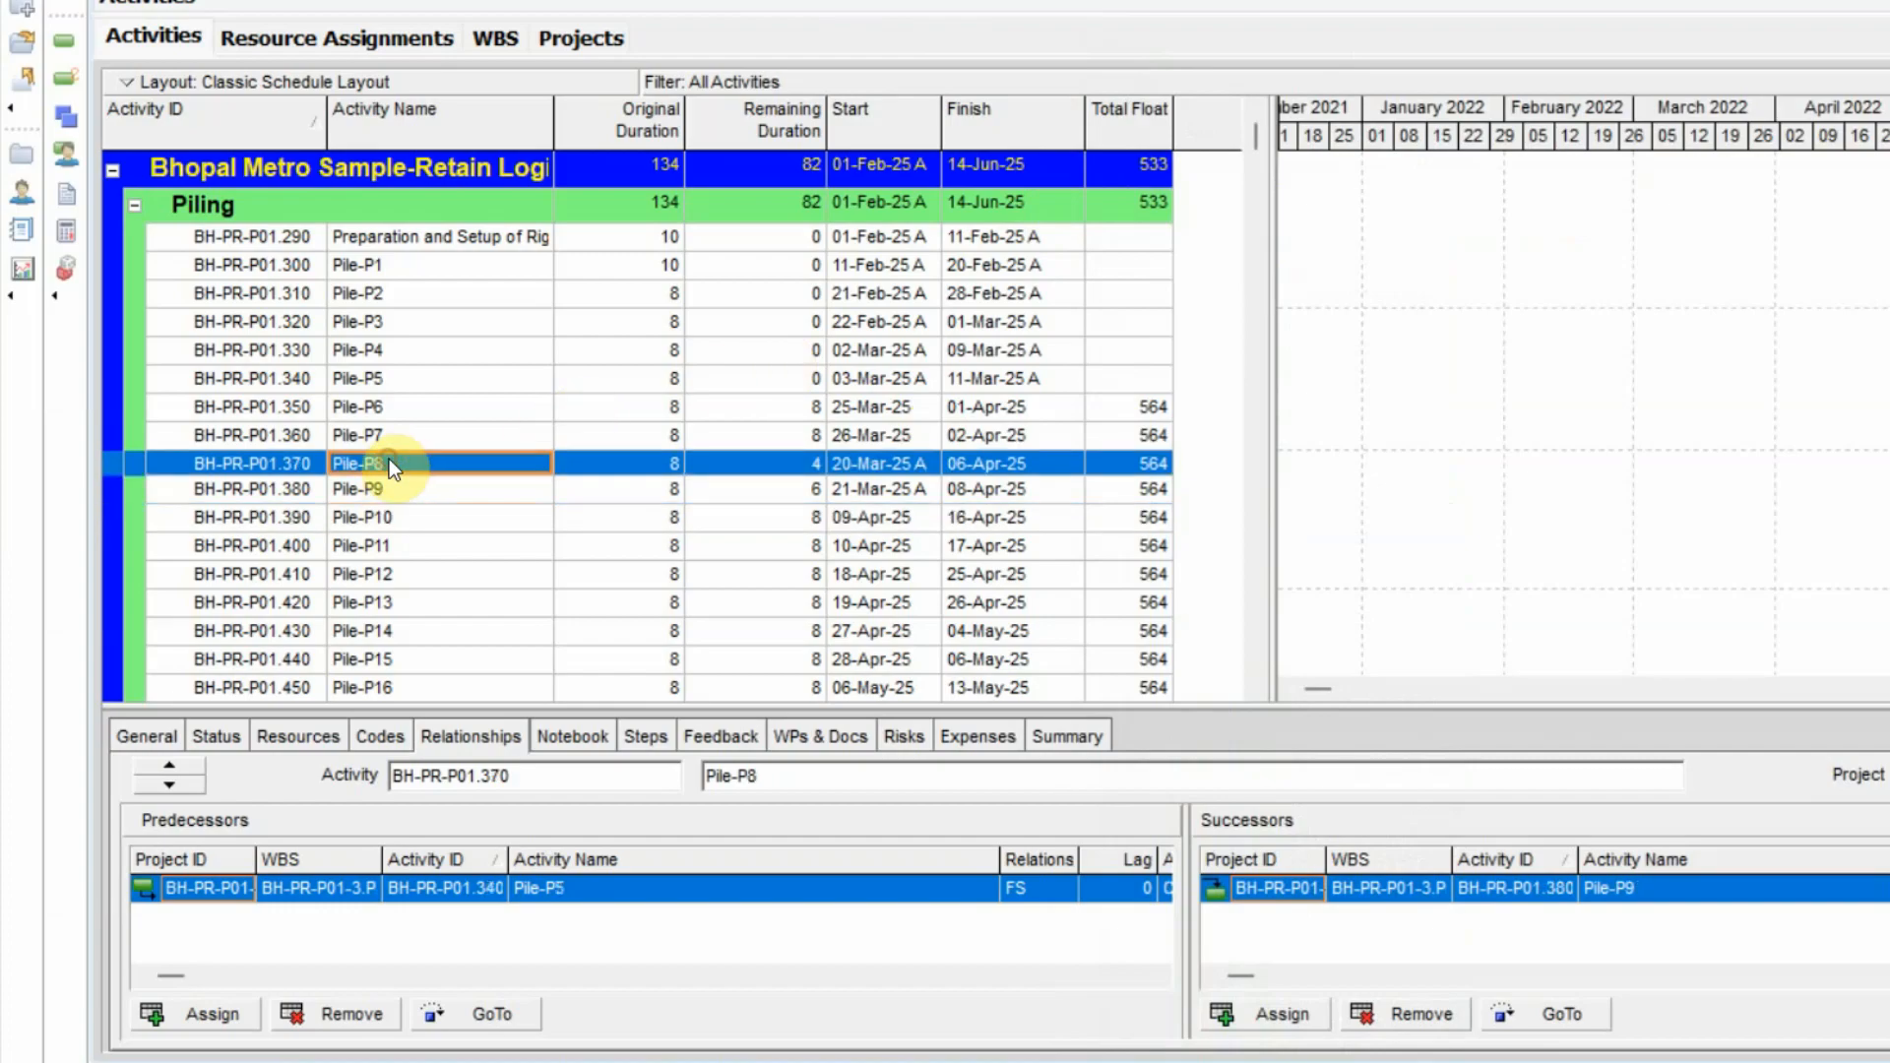
left_click(376, 488)
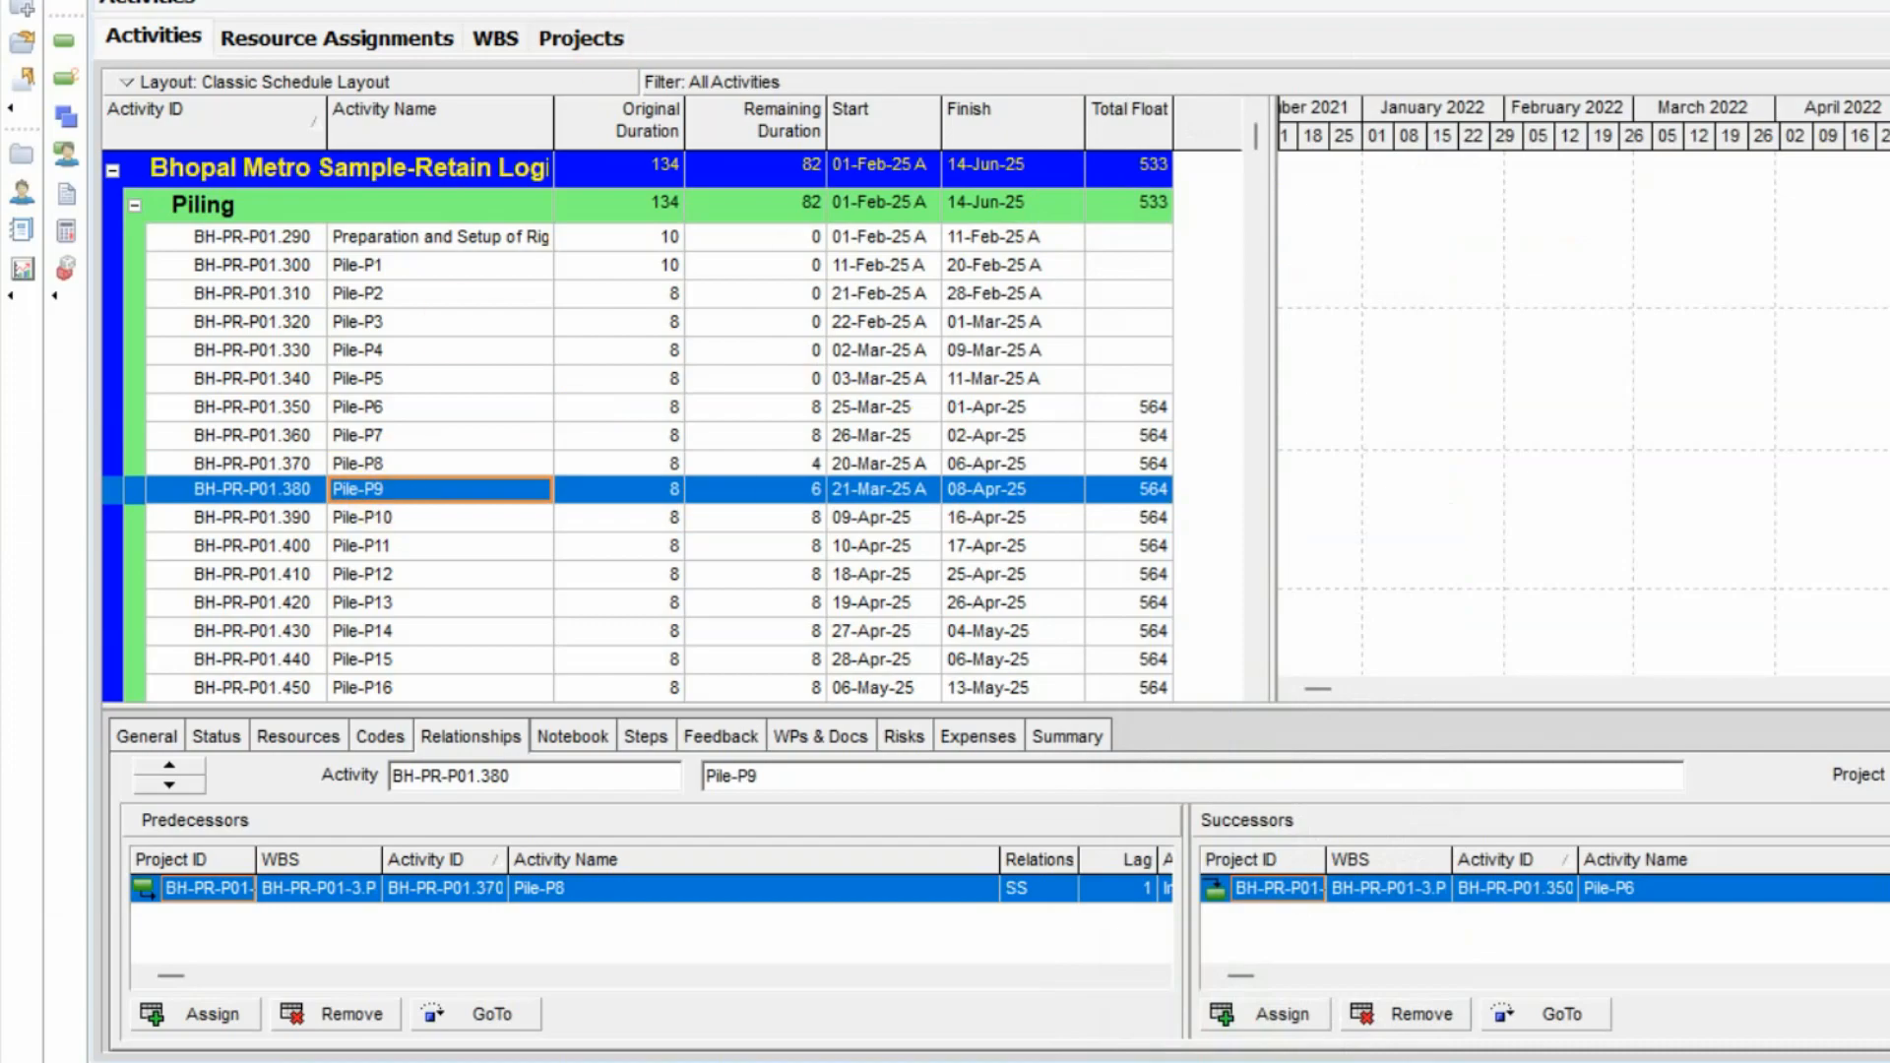
key("F9")
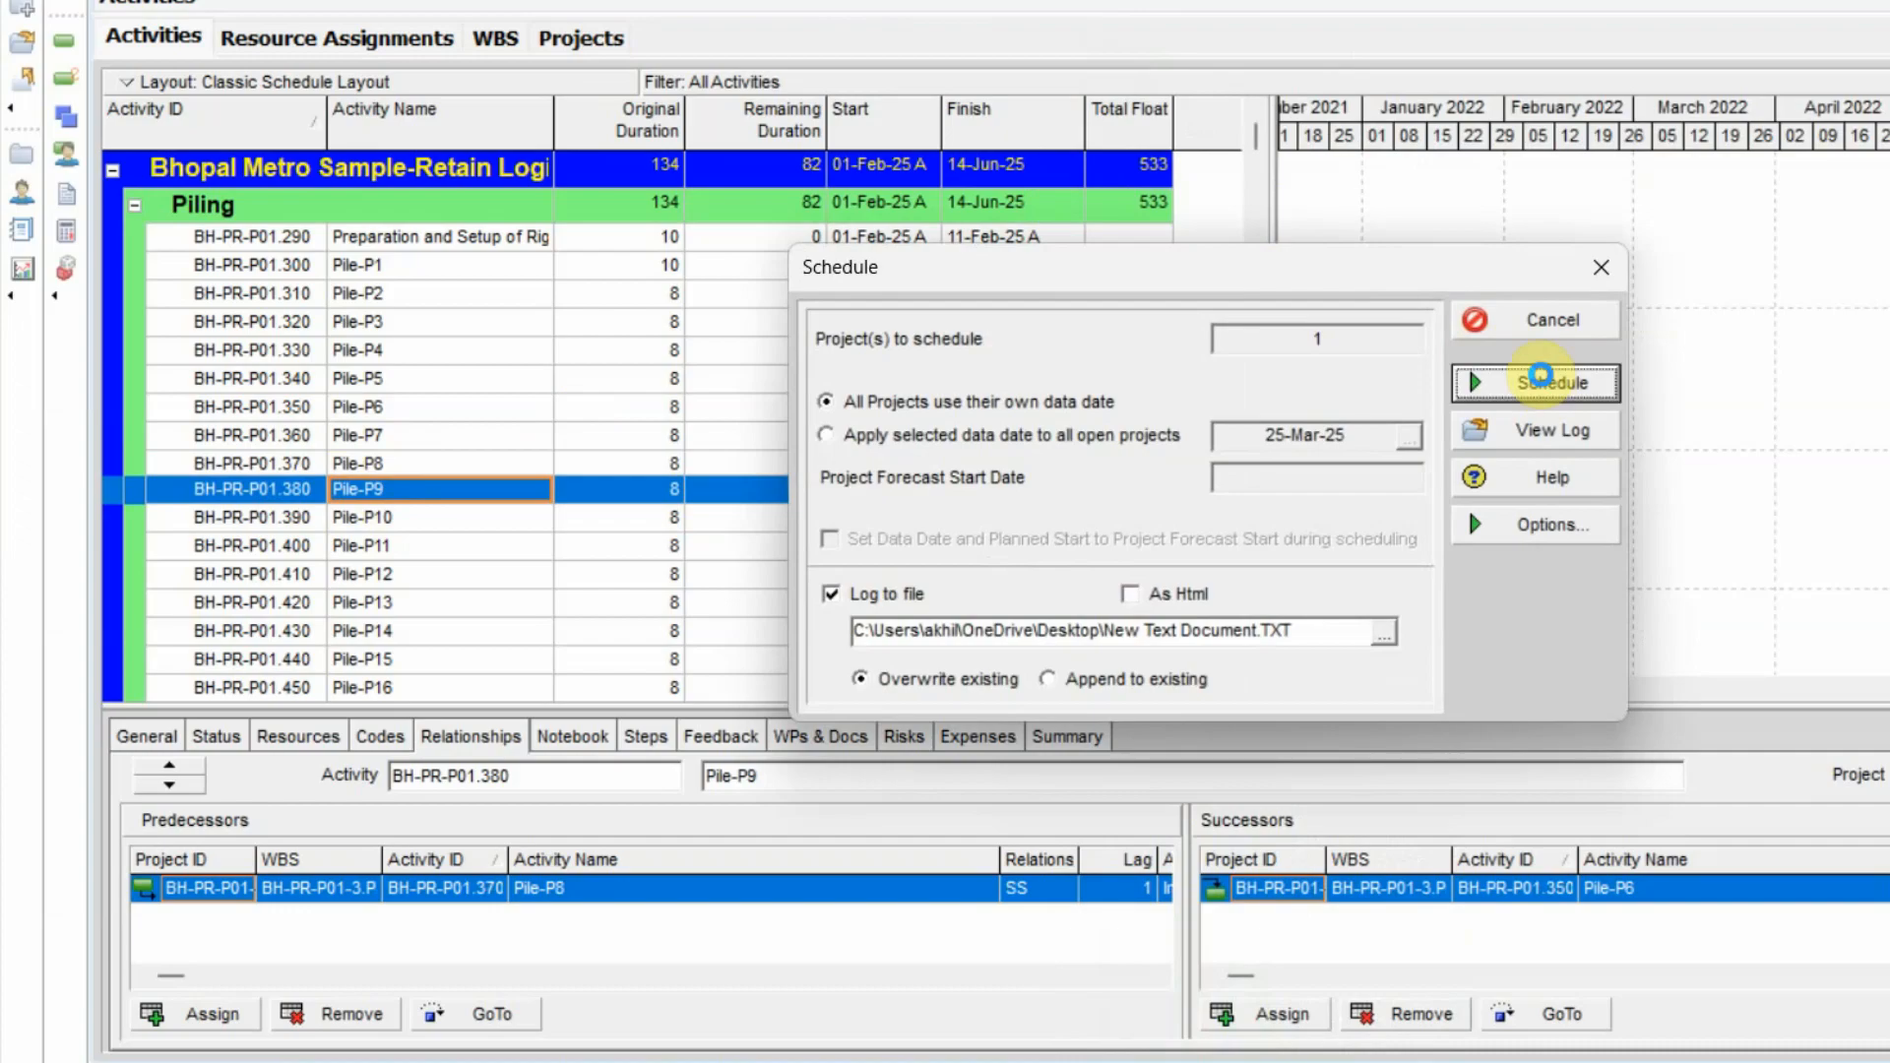
left_click(1541, 380)
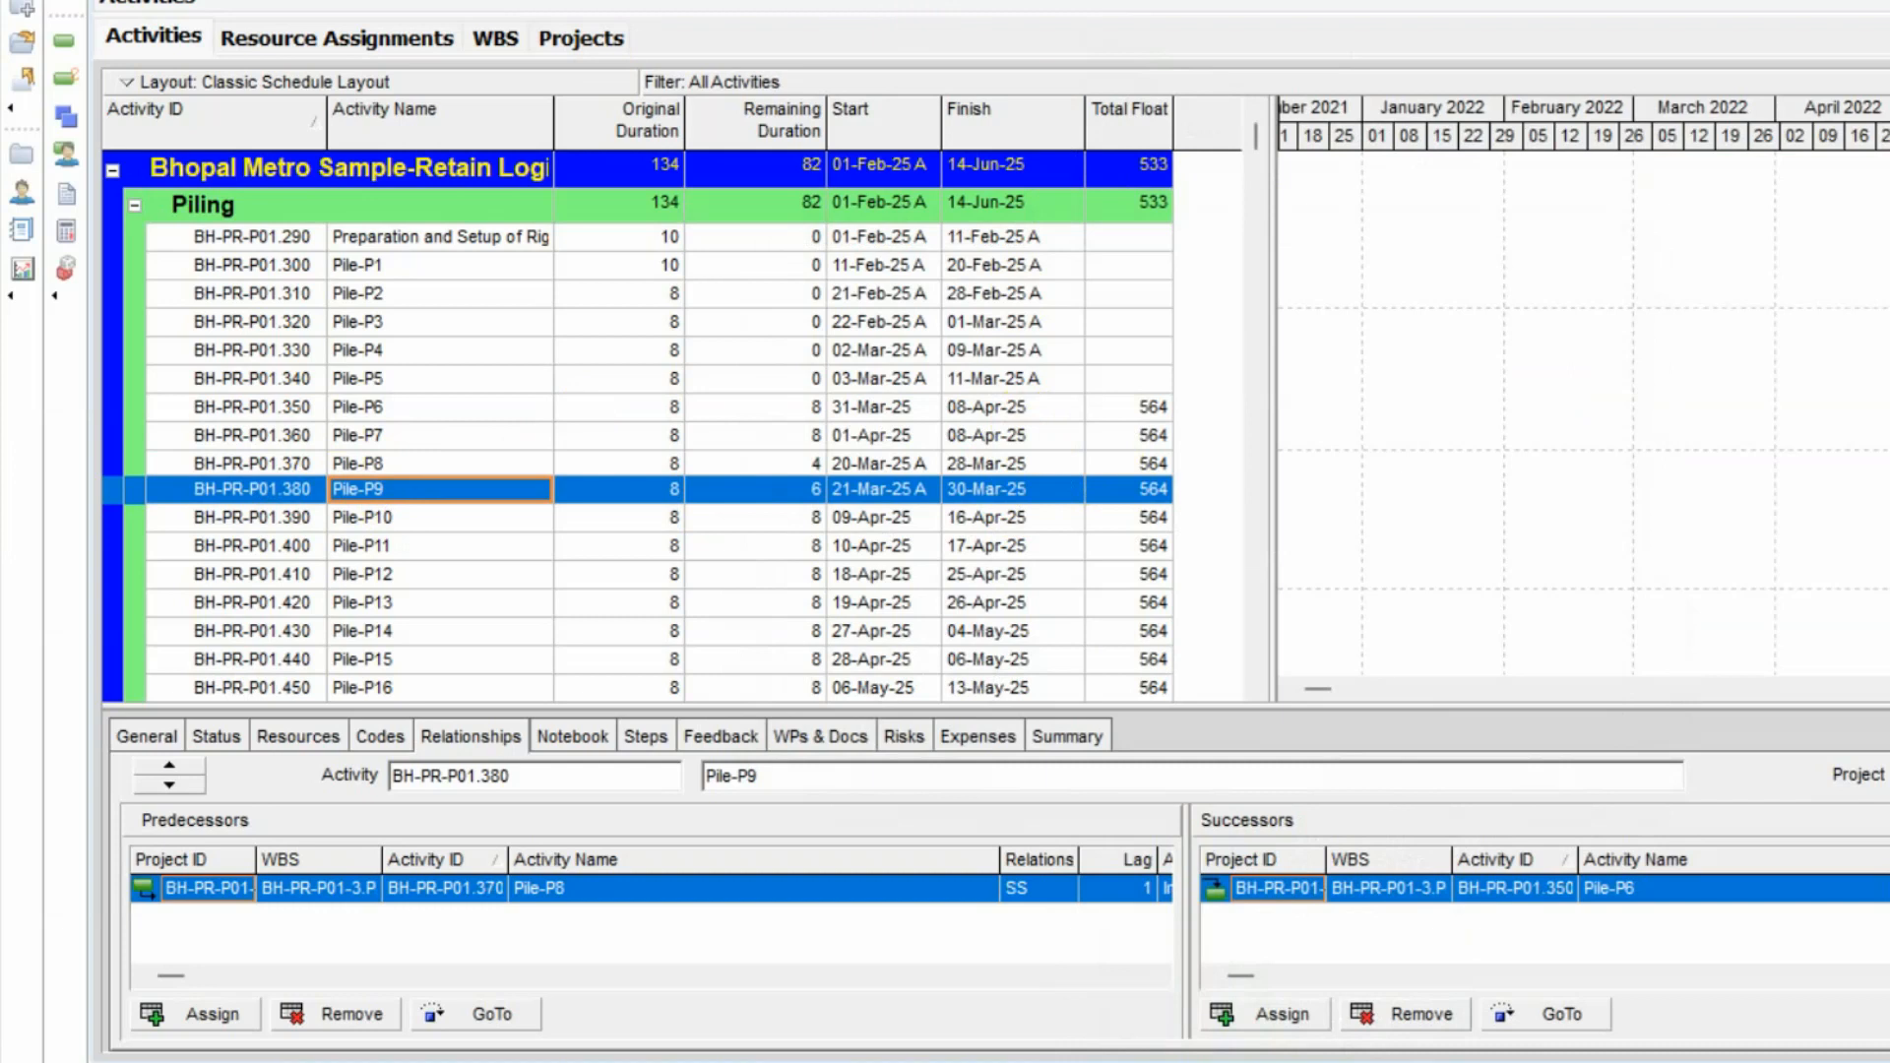
key("F9")
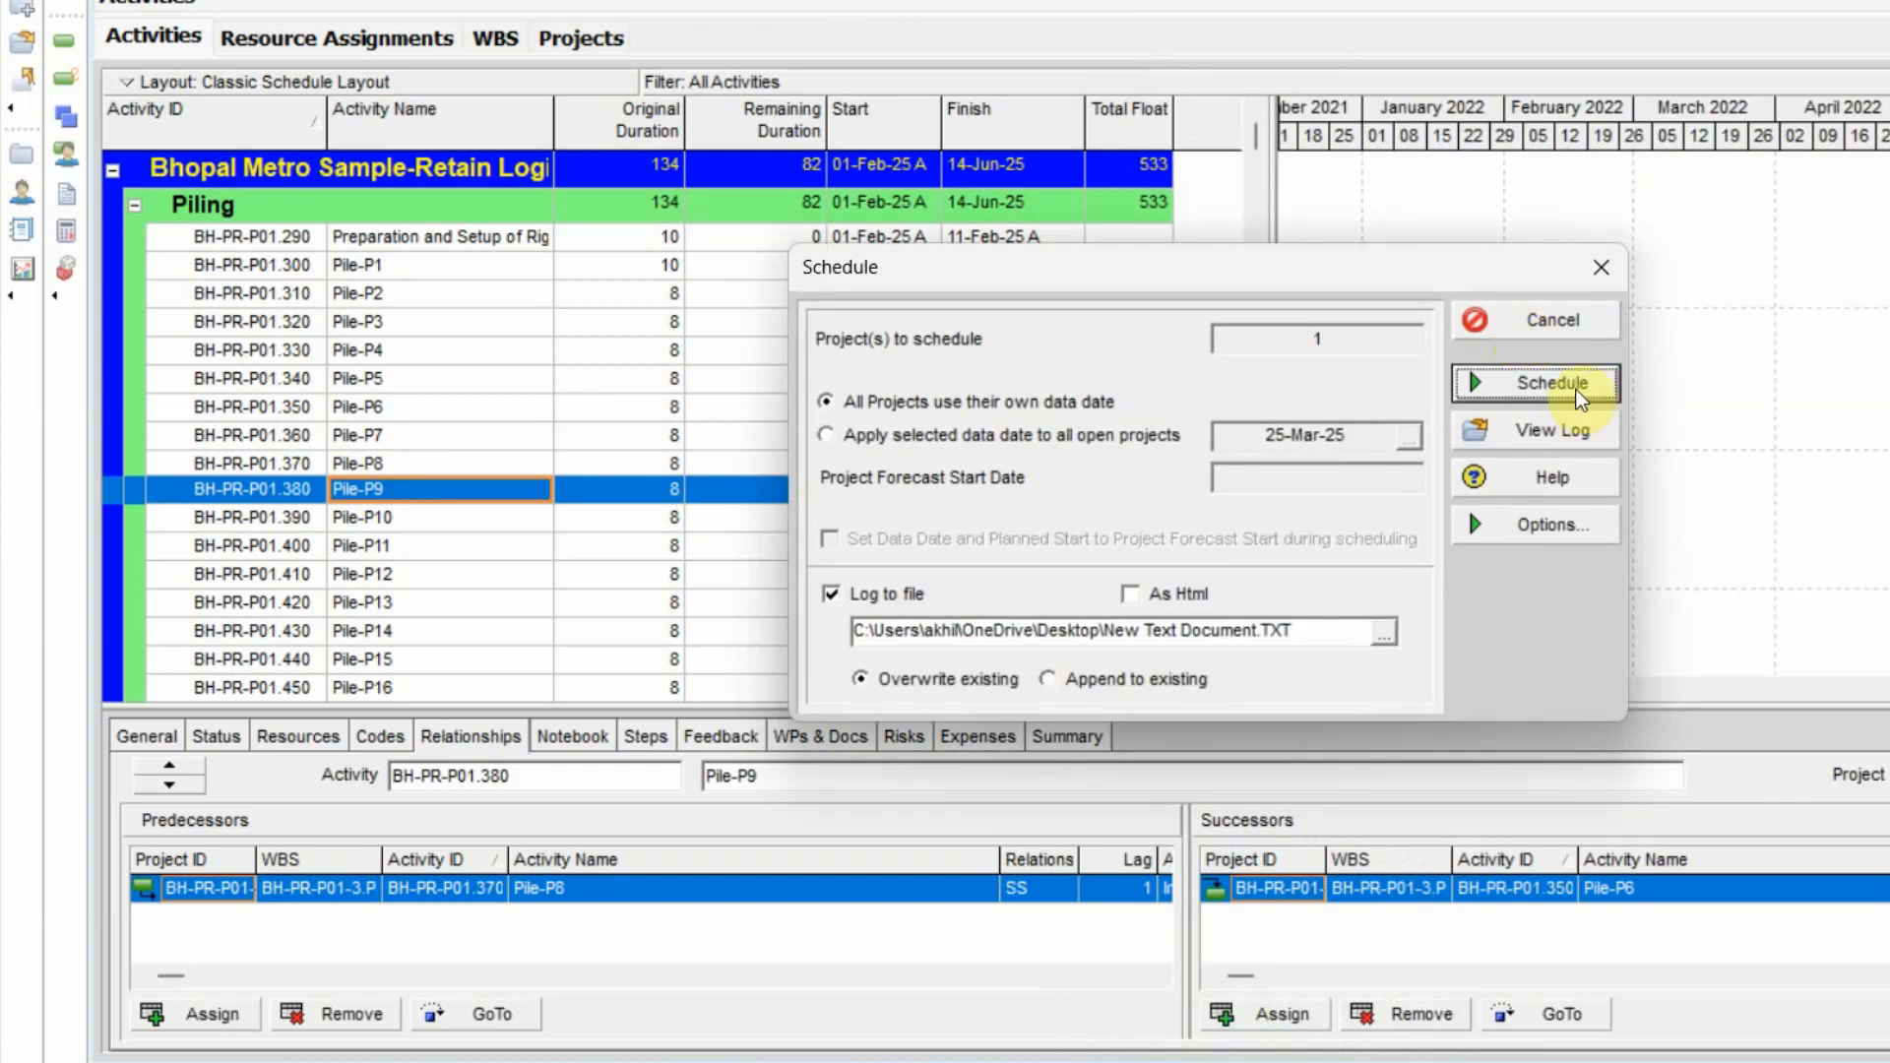
left_click(1580, 392)
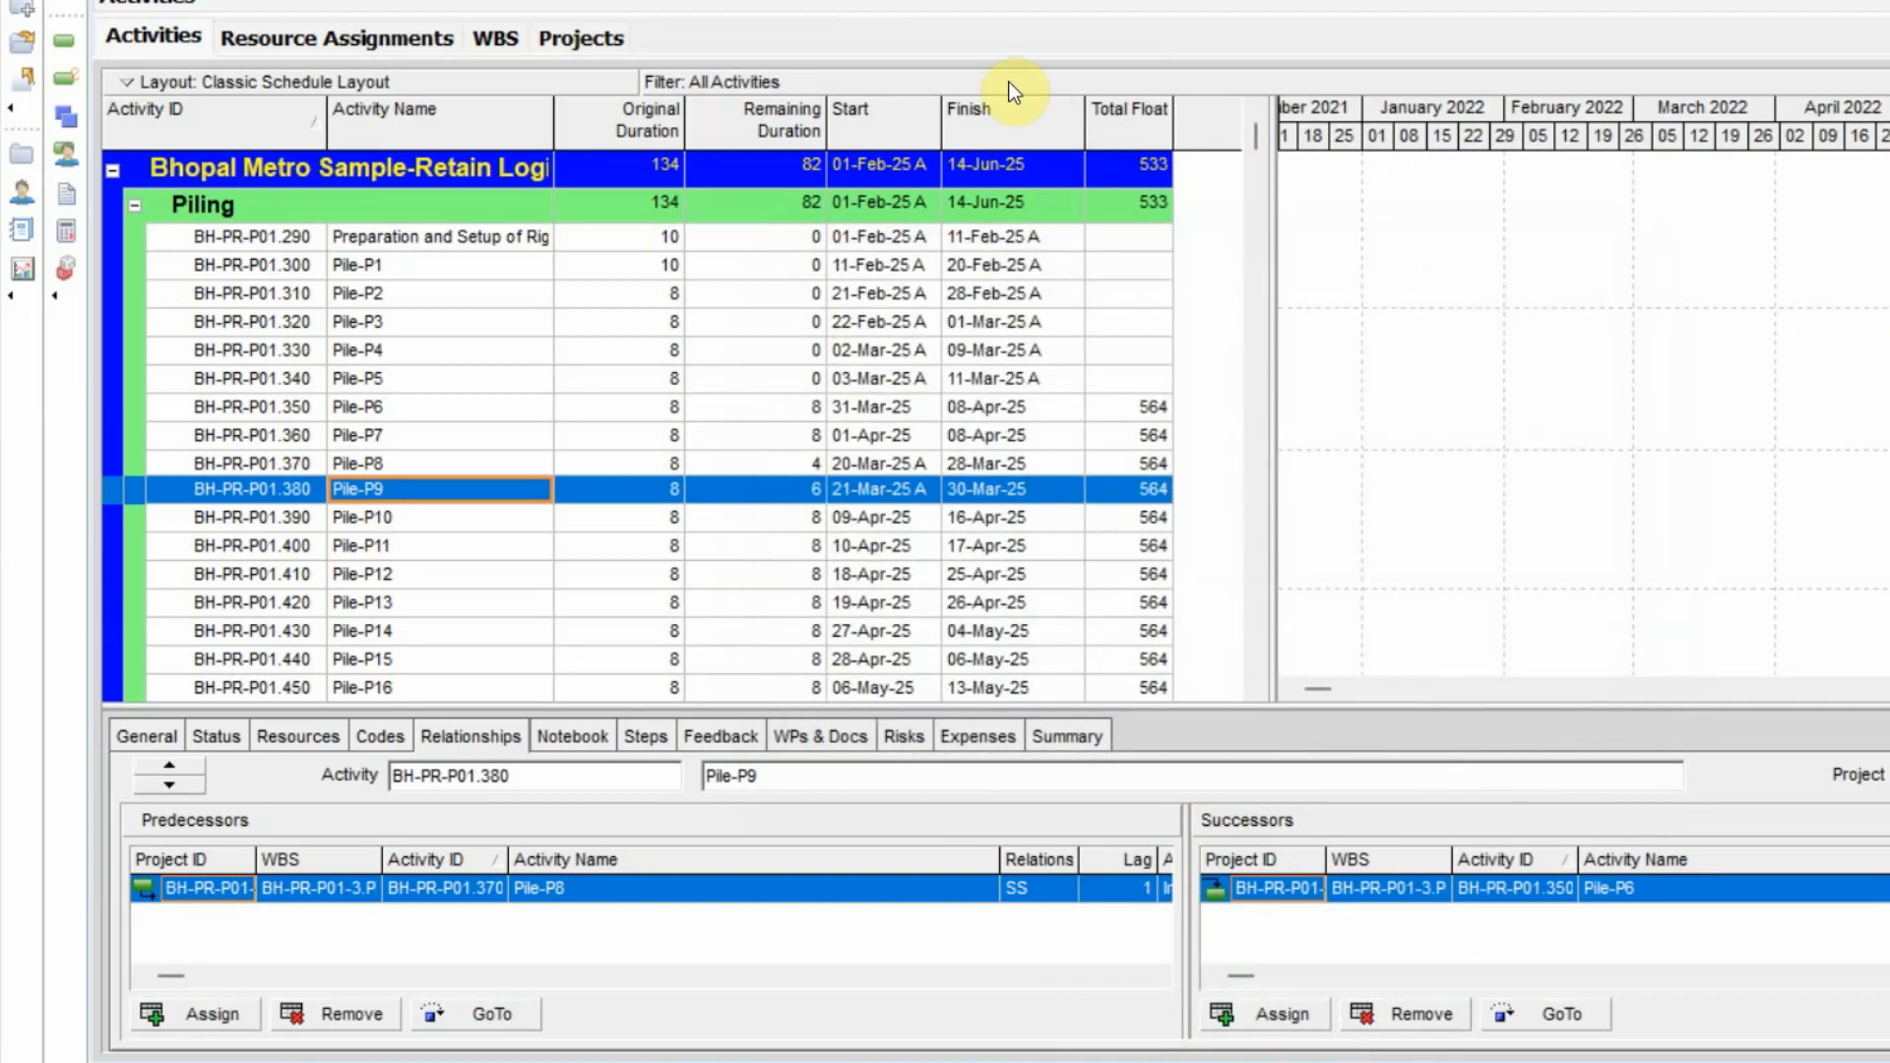
Reopen the scheduling log, check the out-of-sequence activities and other warnings after the logic changes, and close the log.
key("F9")
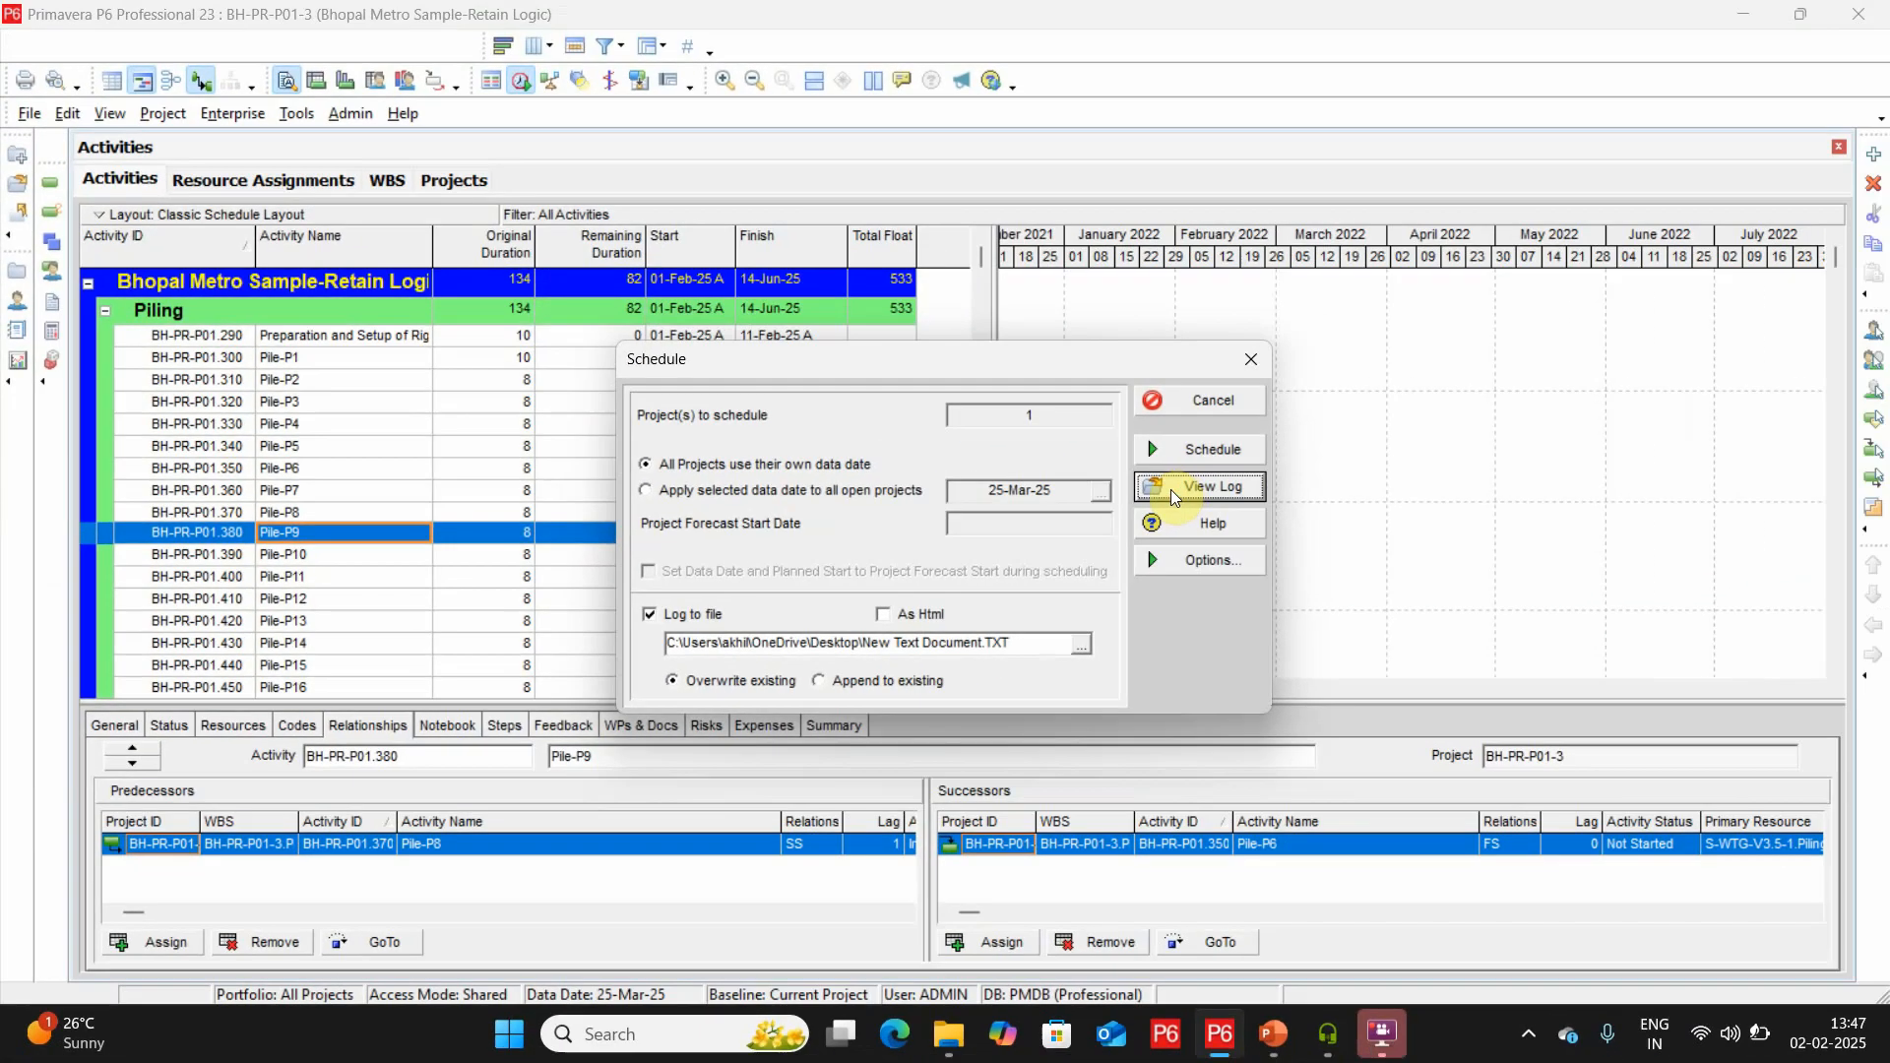
left_click(1172, 488)
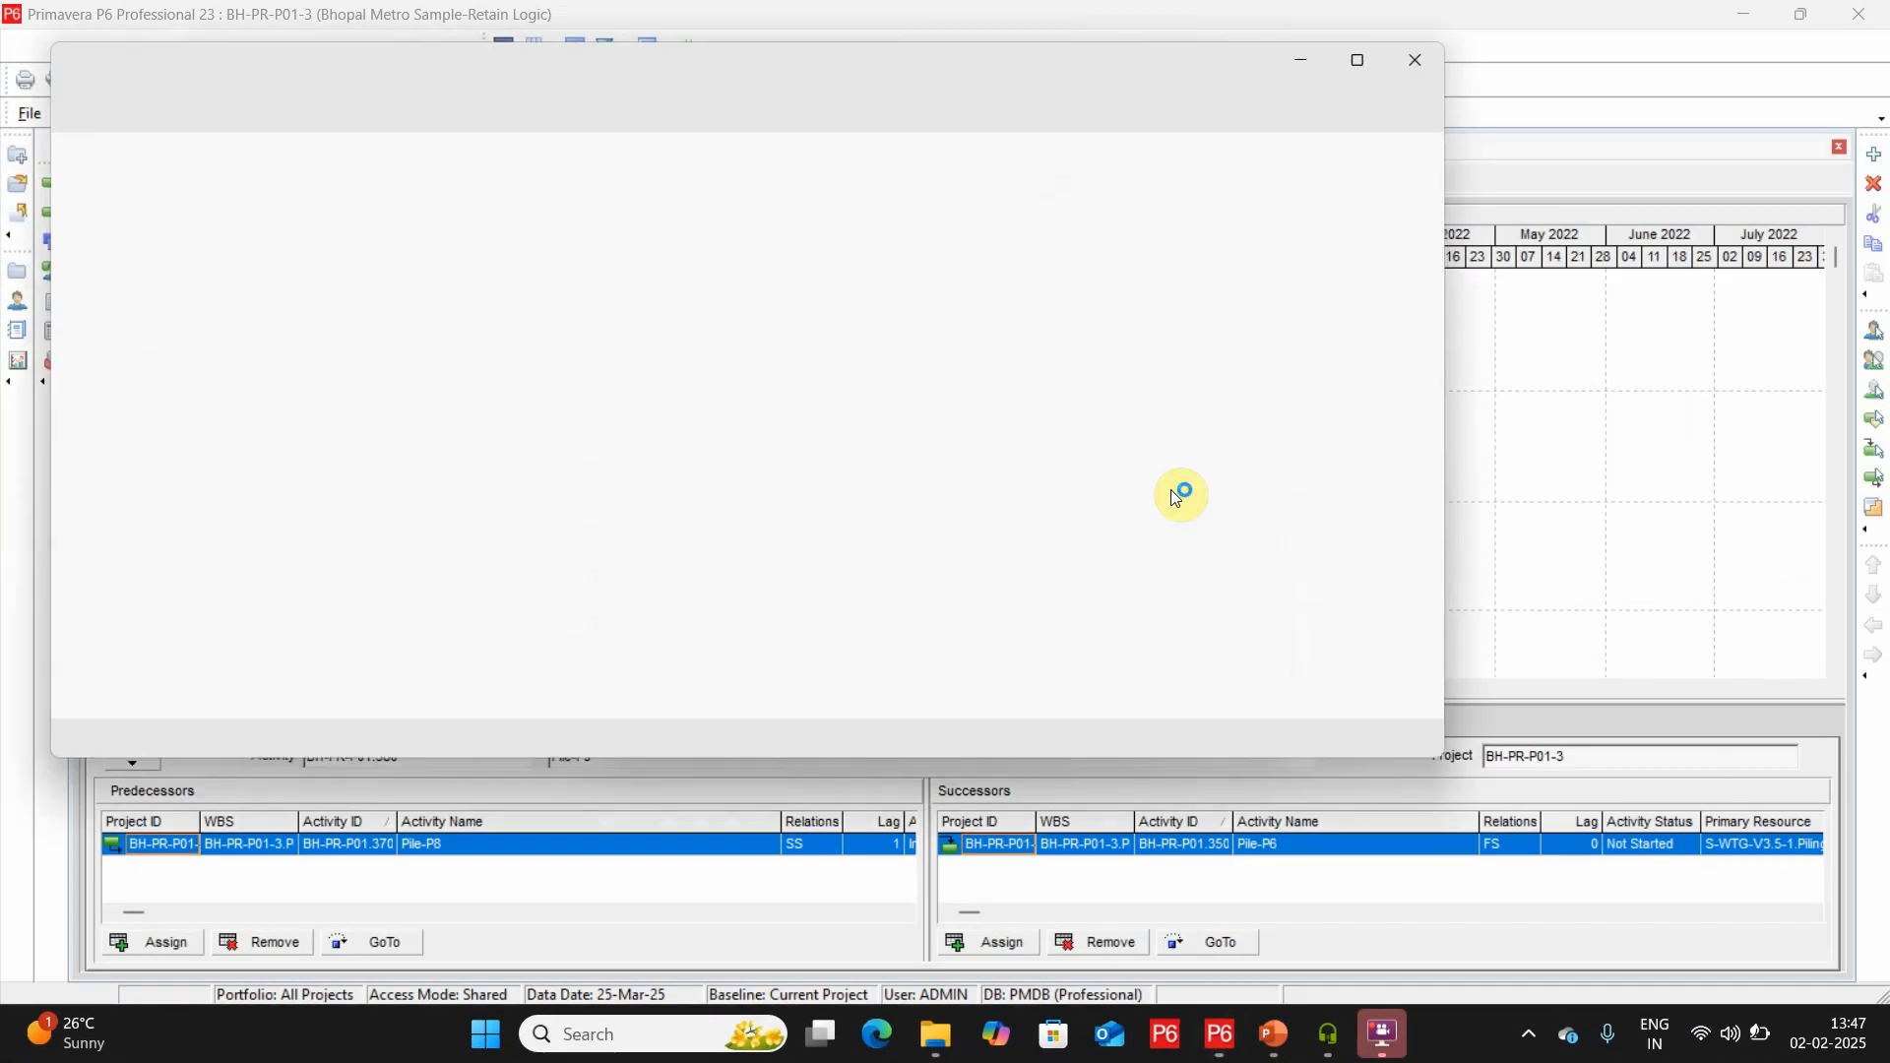
left_click(938, 442)
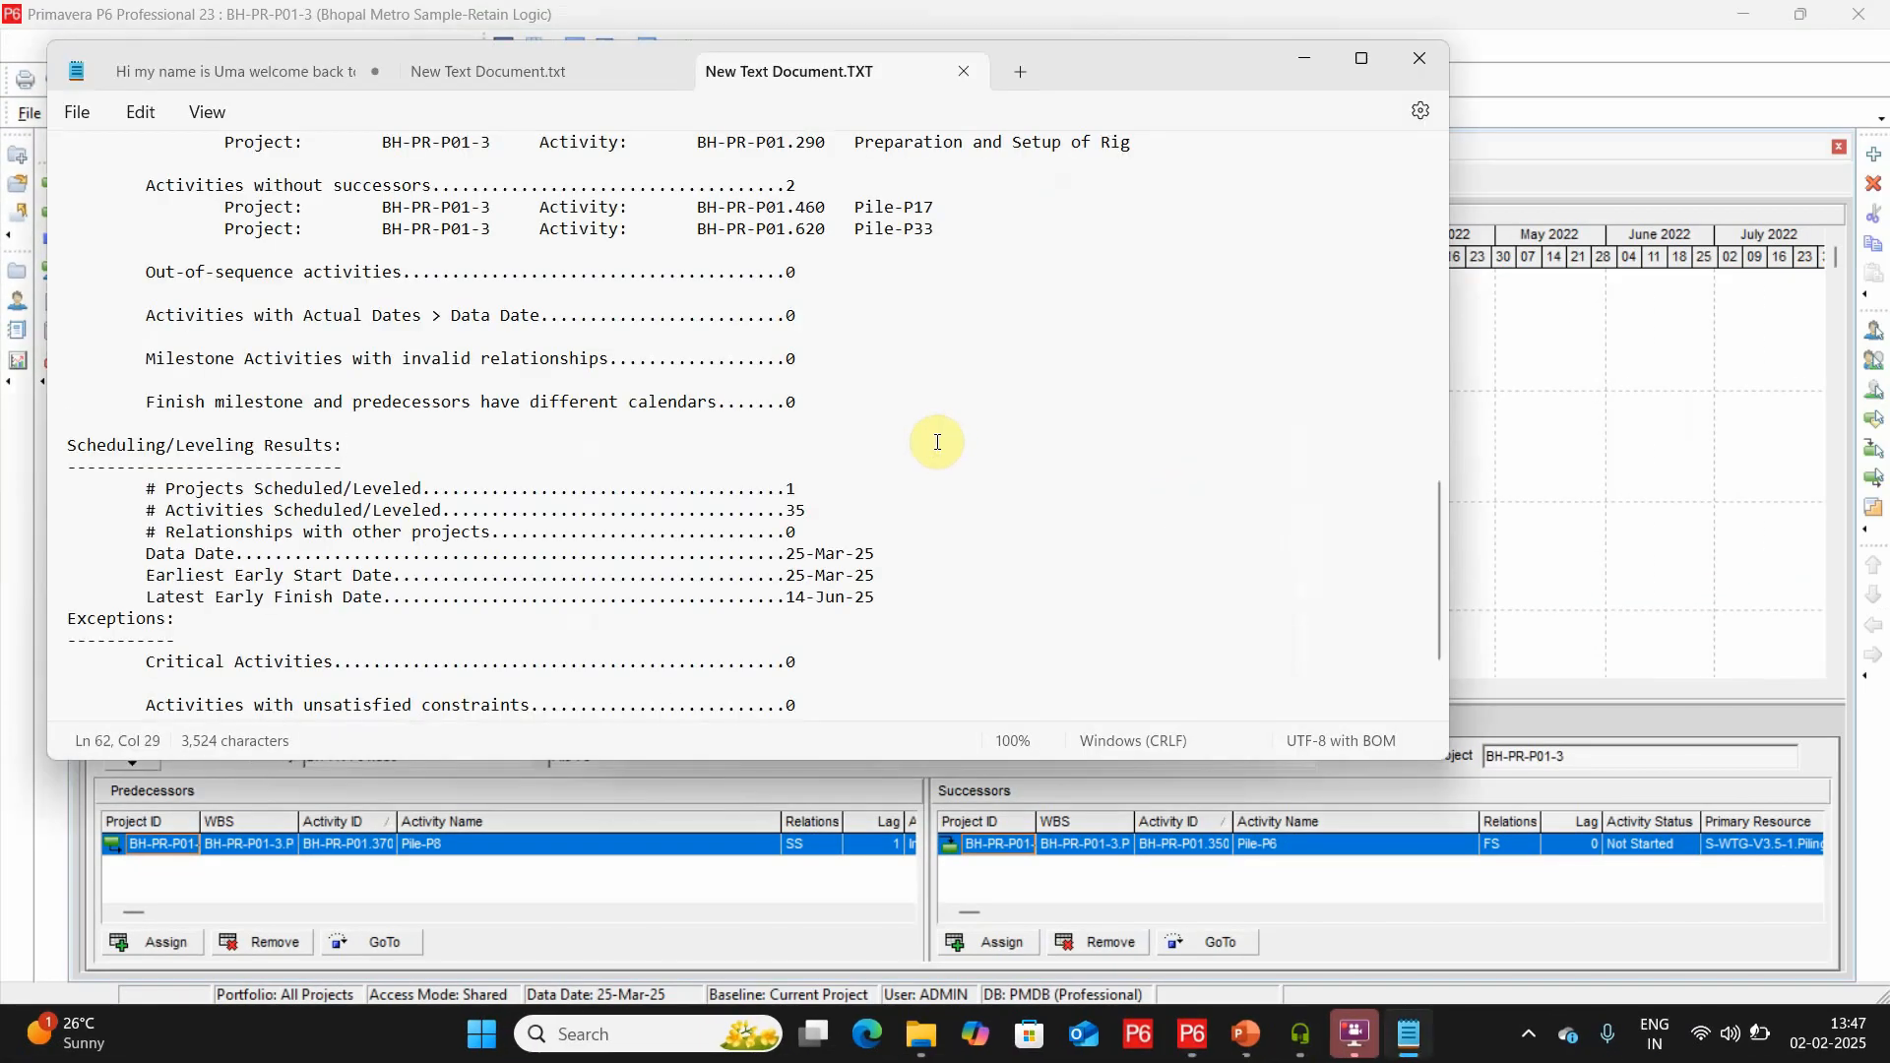
key("Up")
key("Up")
key("Up")
key("Up")
key("Up")
key("Up")
key("Up")
key("Up")
key("Up")
key("Up")
key("Up")
key("Up")
key("Up")
key("Up")
key("Up")
key("Up")
key("Up")
key("Up")
key("Up")
key("Up")
key("Up")
key("Up")
key("Up")
key("Up")
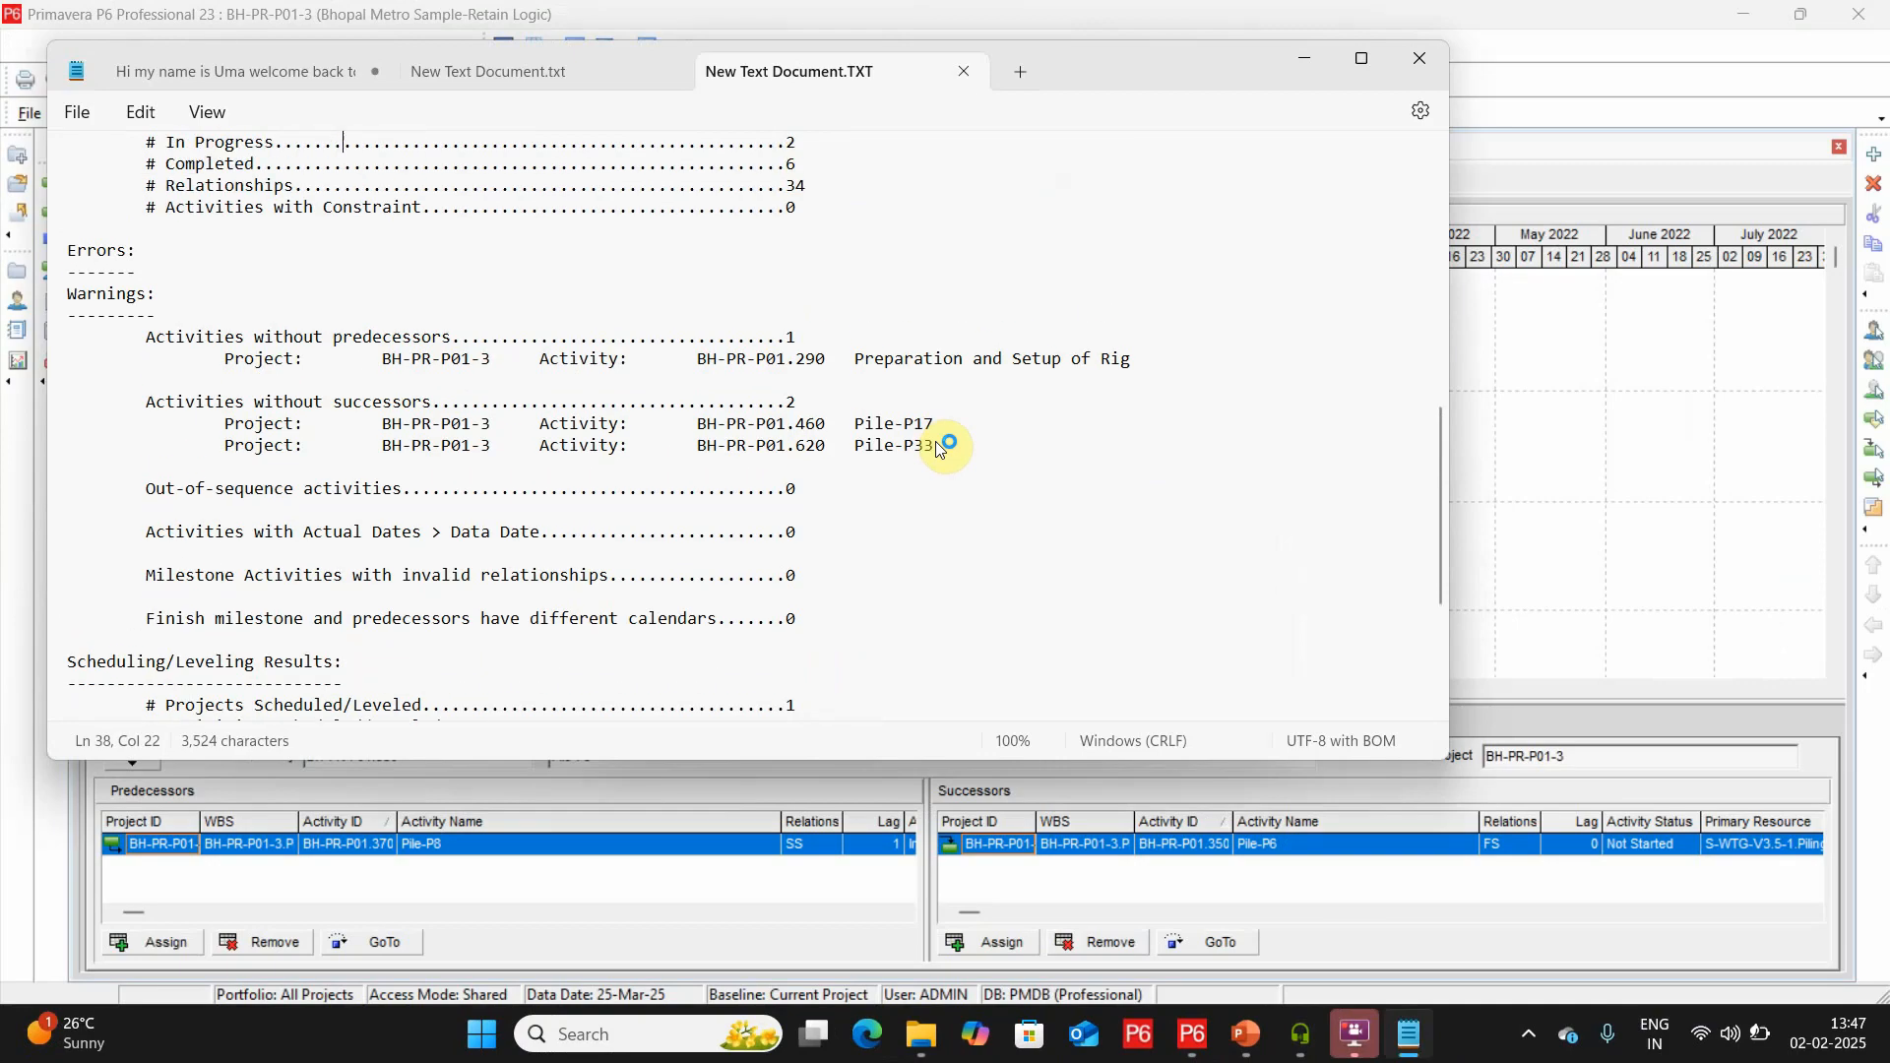
key("Up")
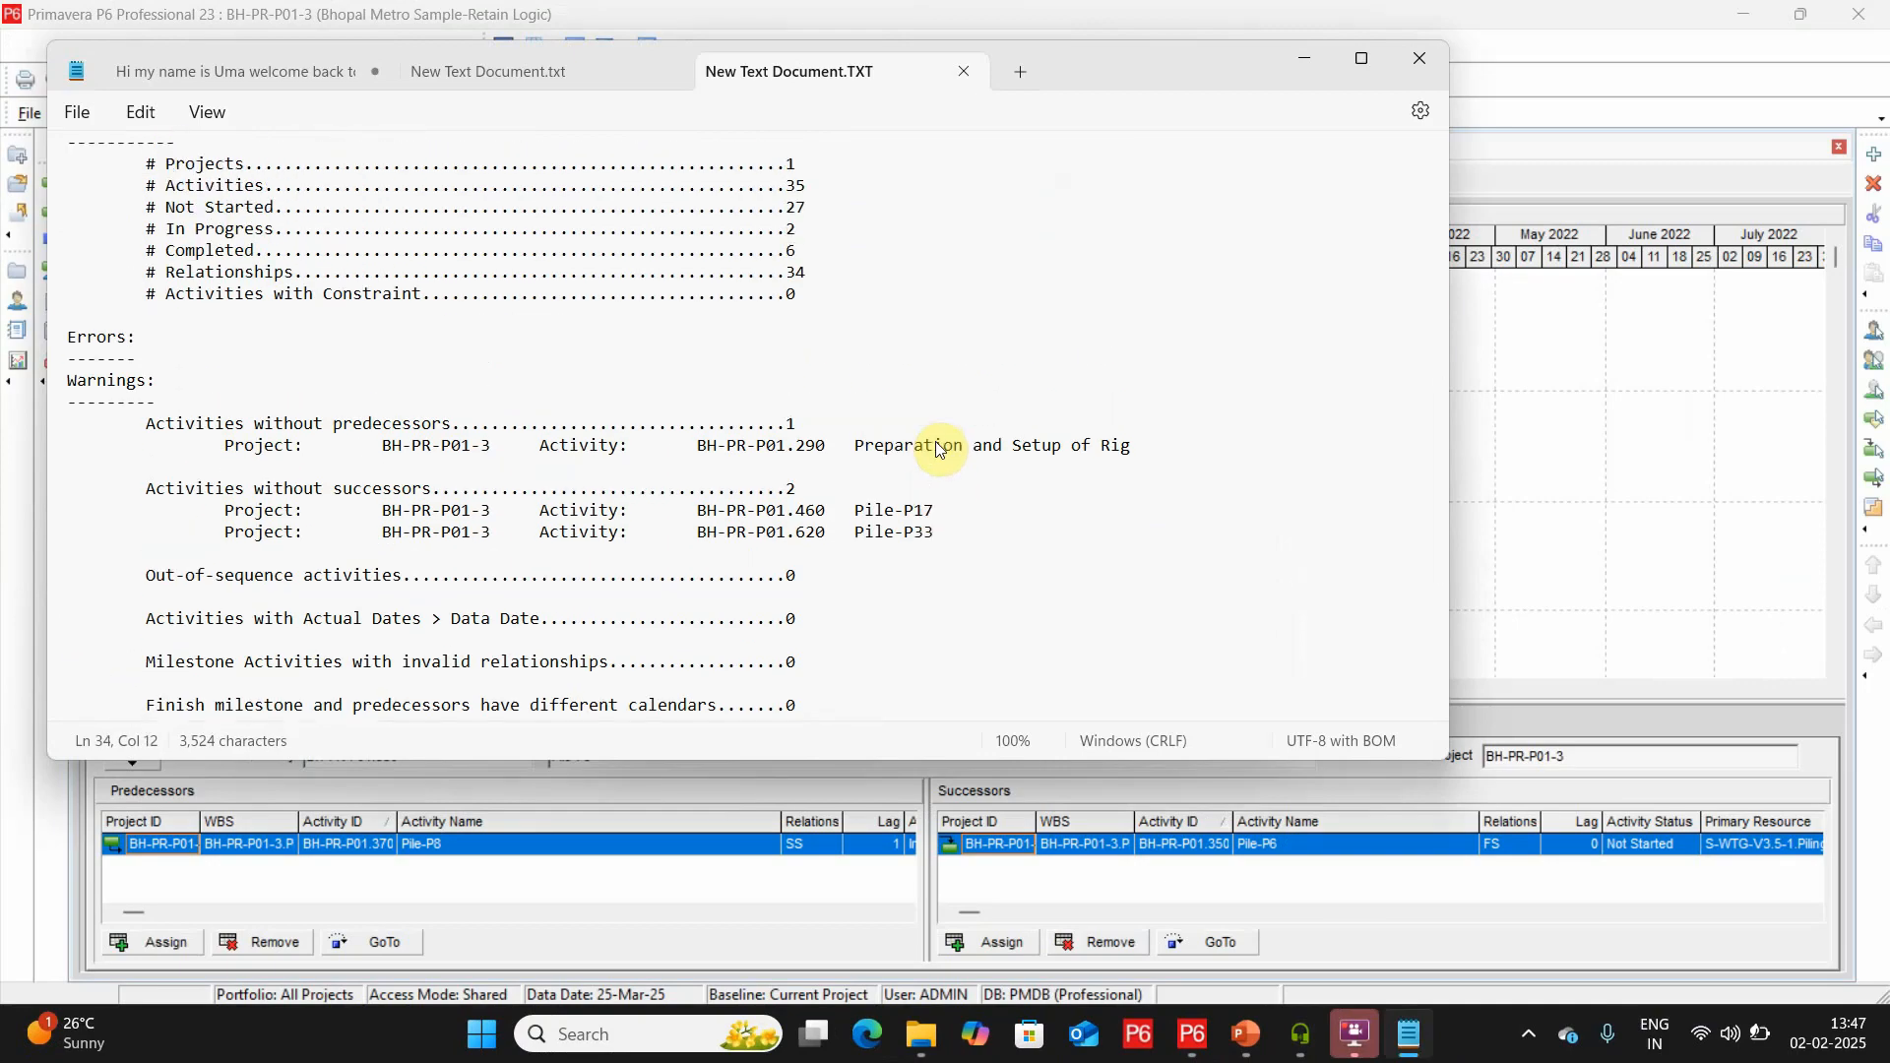
left_click(1417, 61)
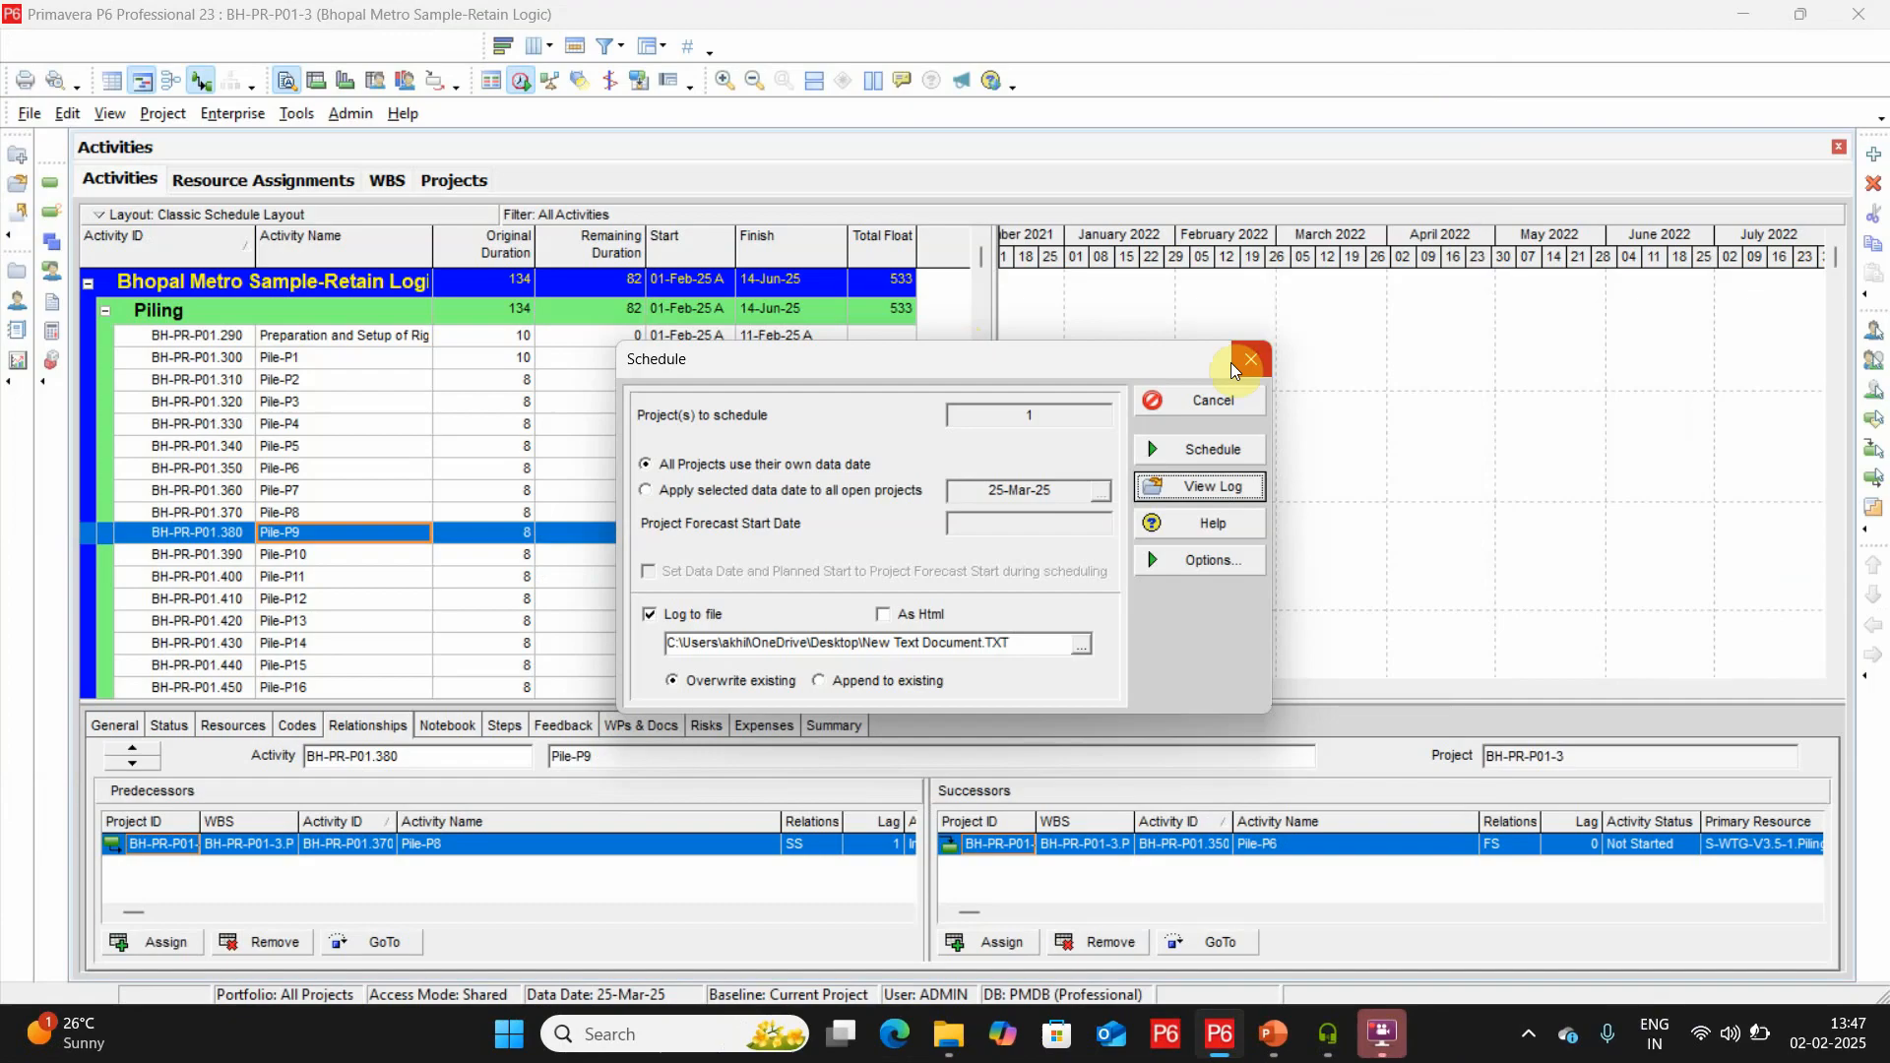
Review how the Retain Logic project's scheduling options treat progressed activities, then leave the options unchanged.
left_click(1251, 358)
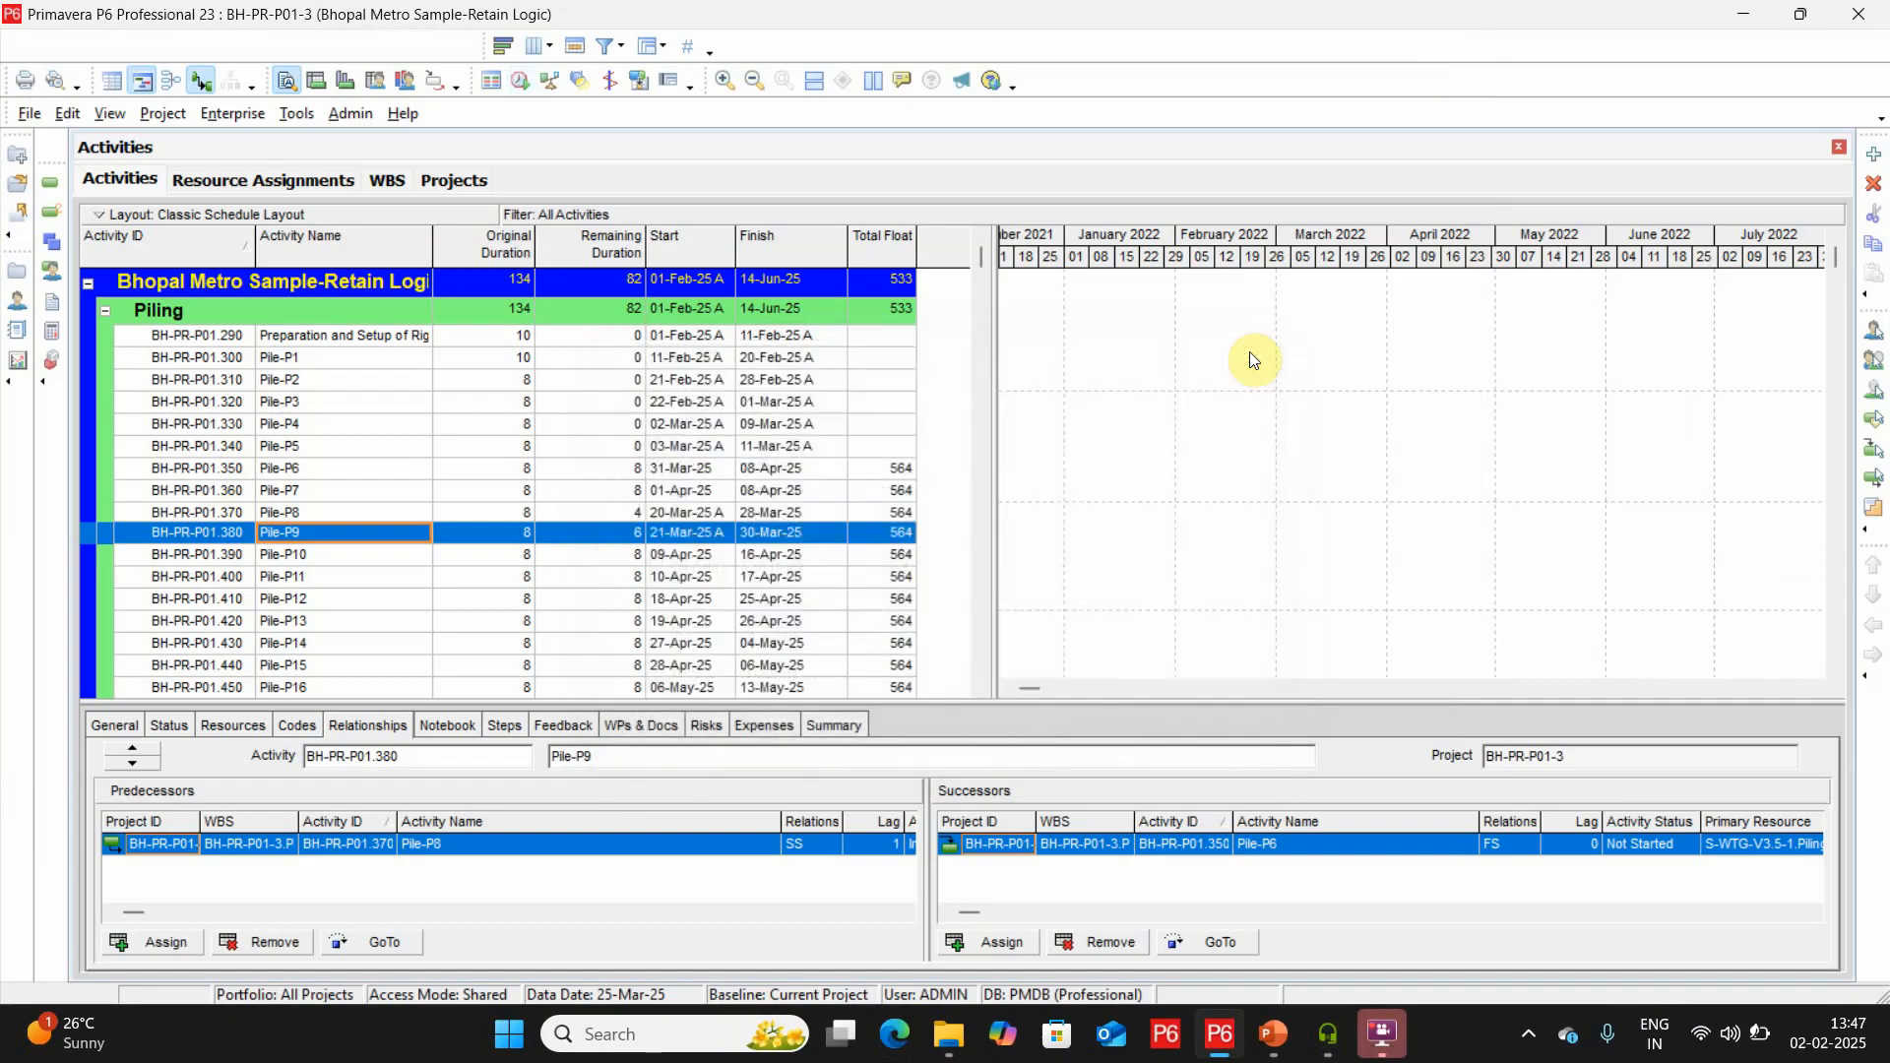
left_click(749, 514)
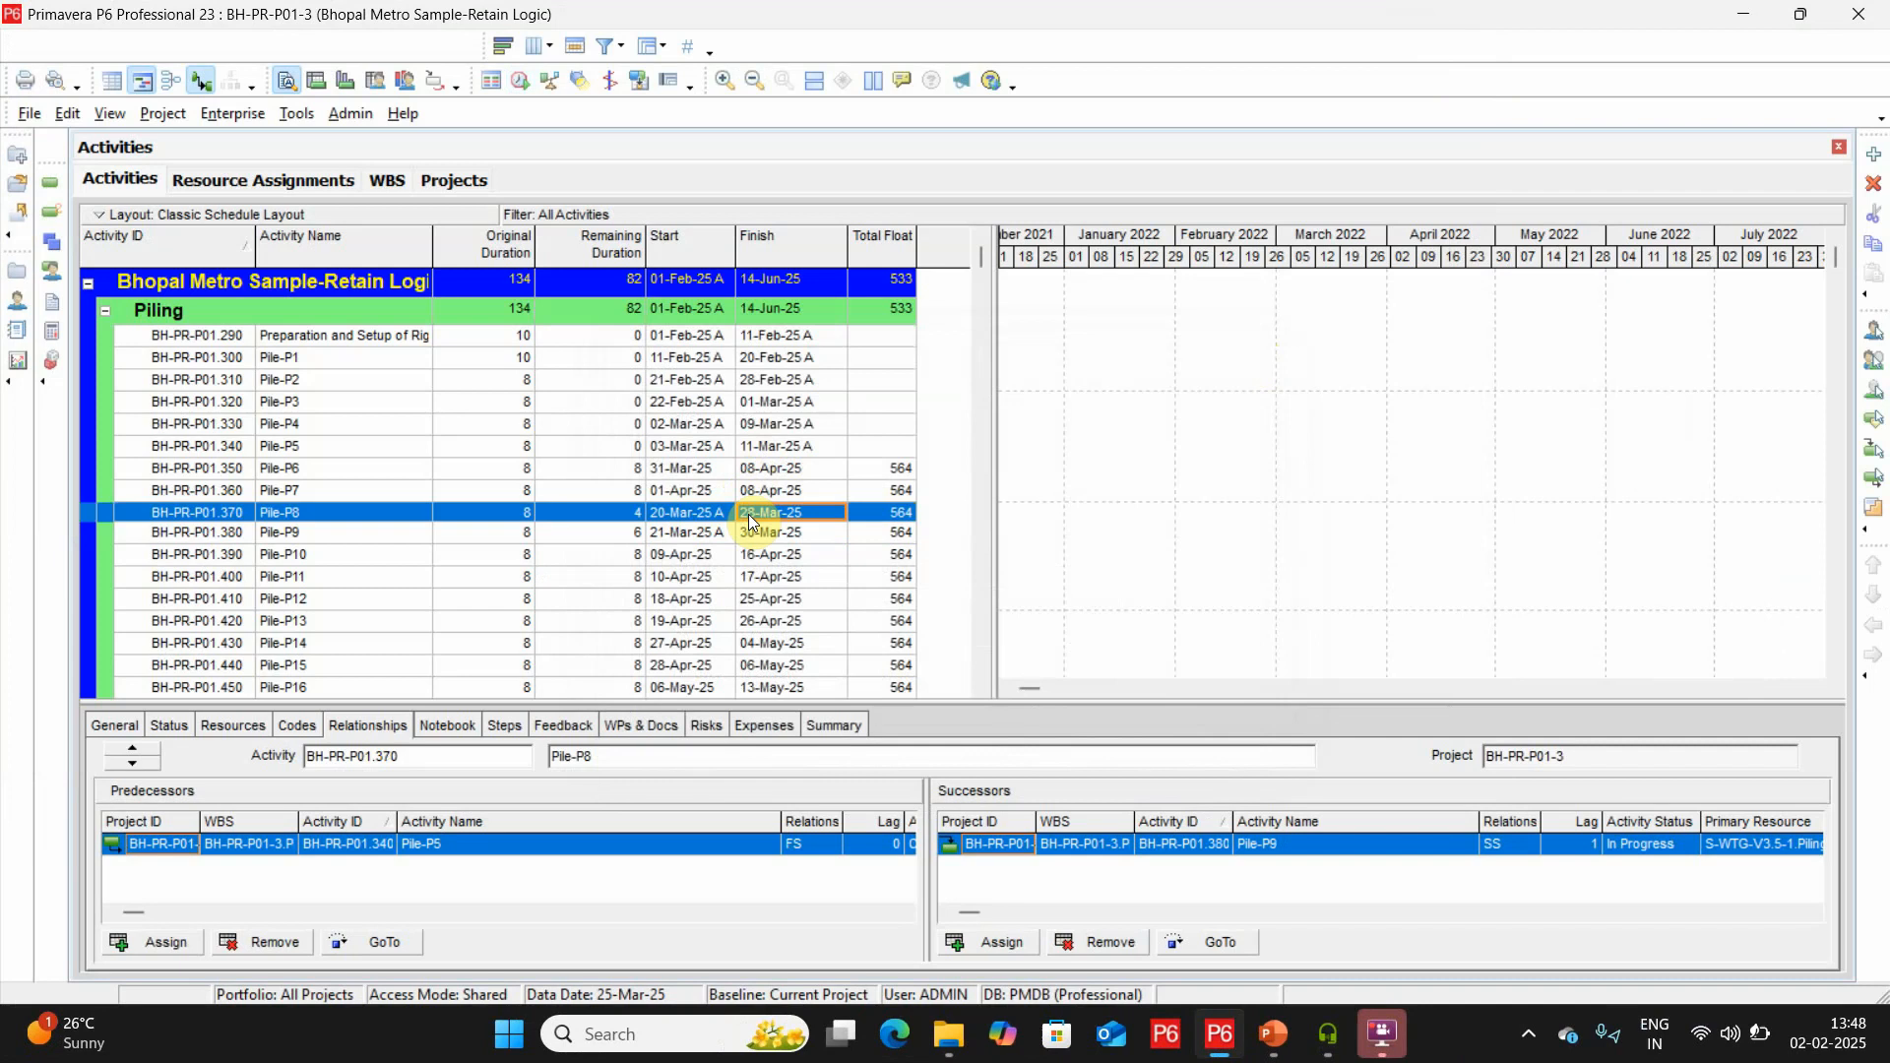
left_click(520, 82)
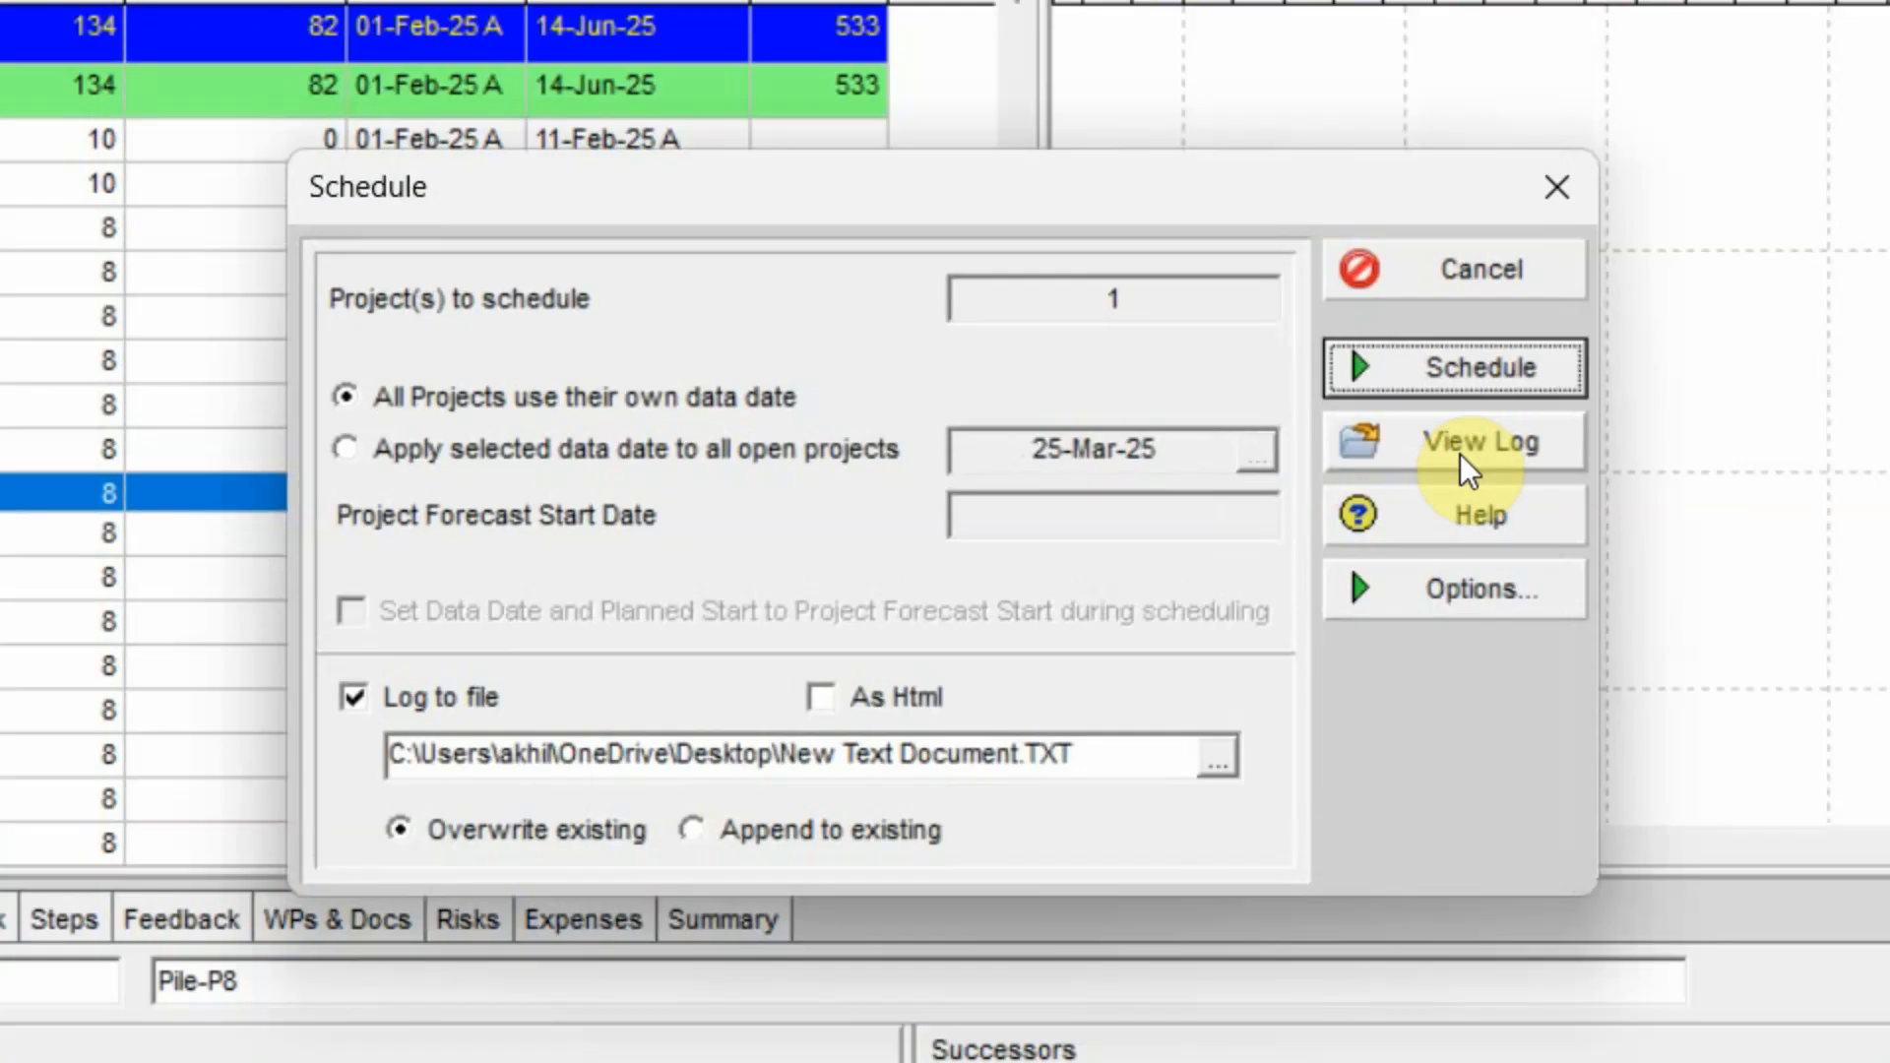
left_click(1445, 589)
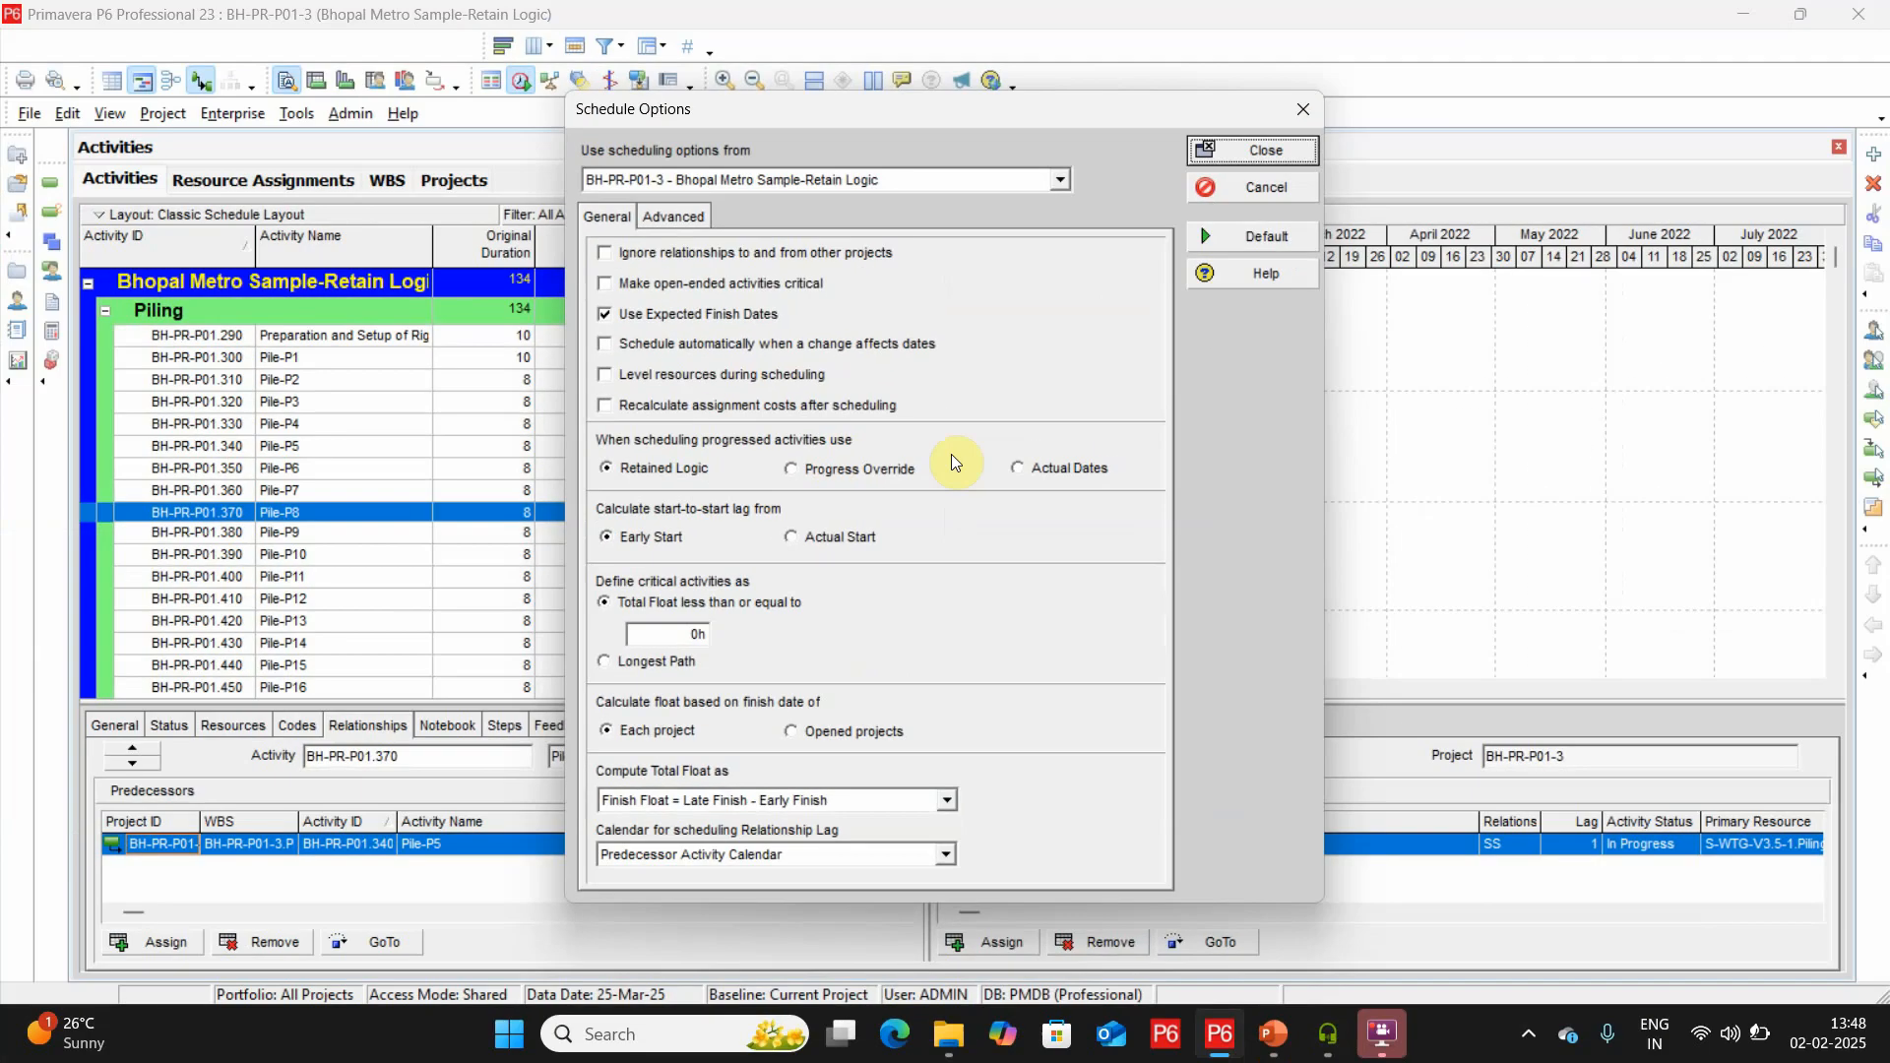
left_click(1302, 112)
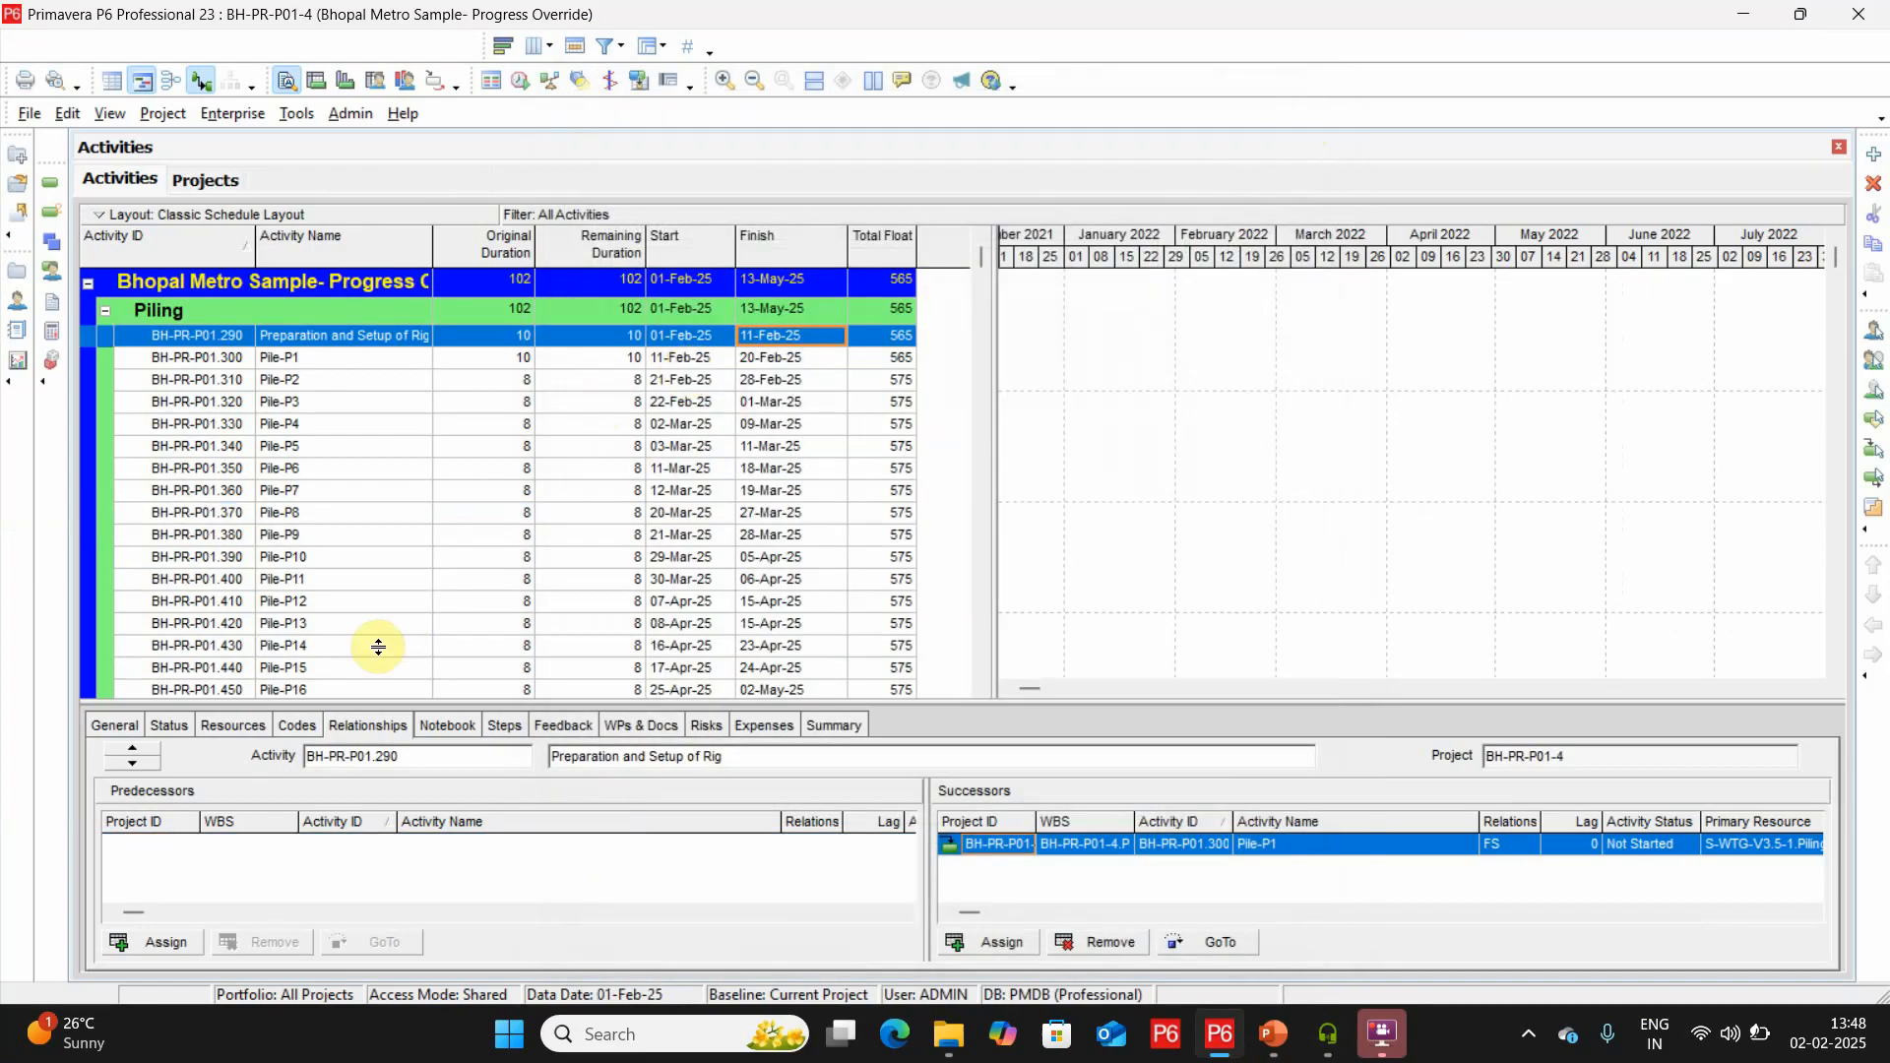
In the Progress Override project, mark Preparation and Setup of Rig, Pile-P1 and Pile-P2 as started and finished on their planned dates.
left_click(167, 726)
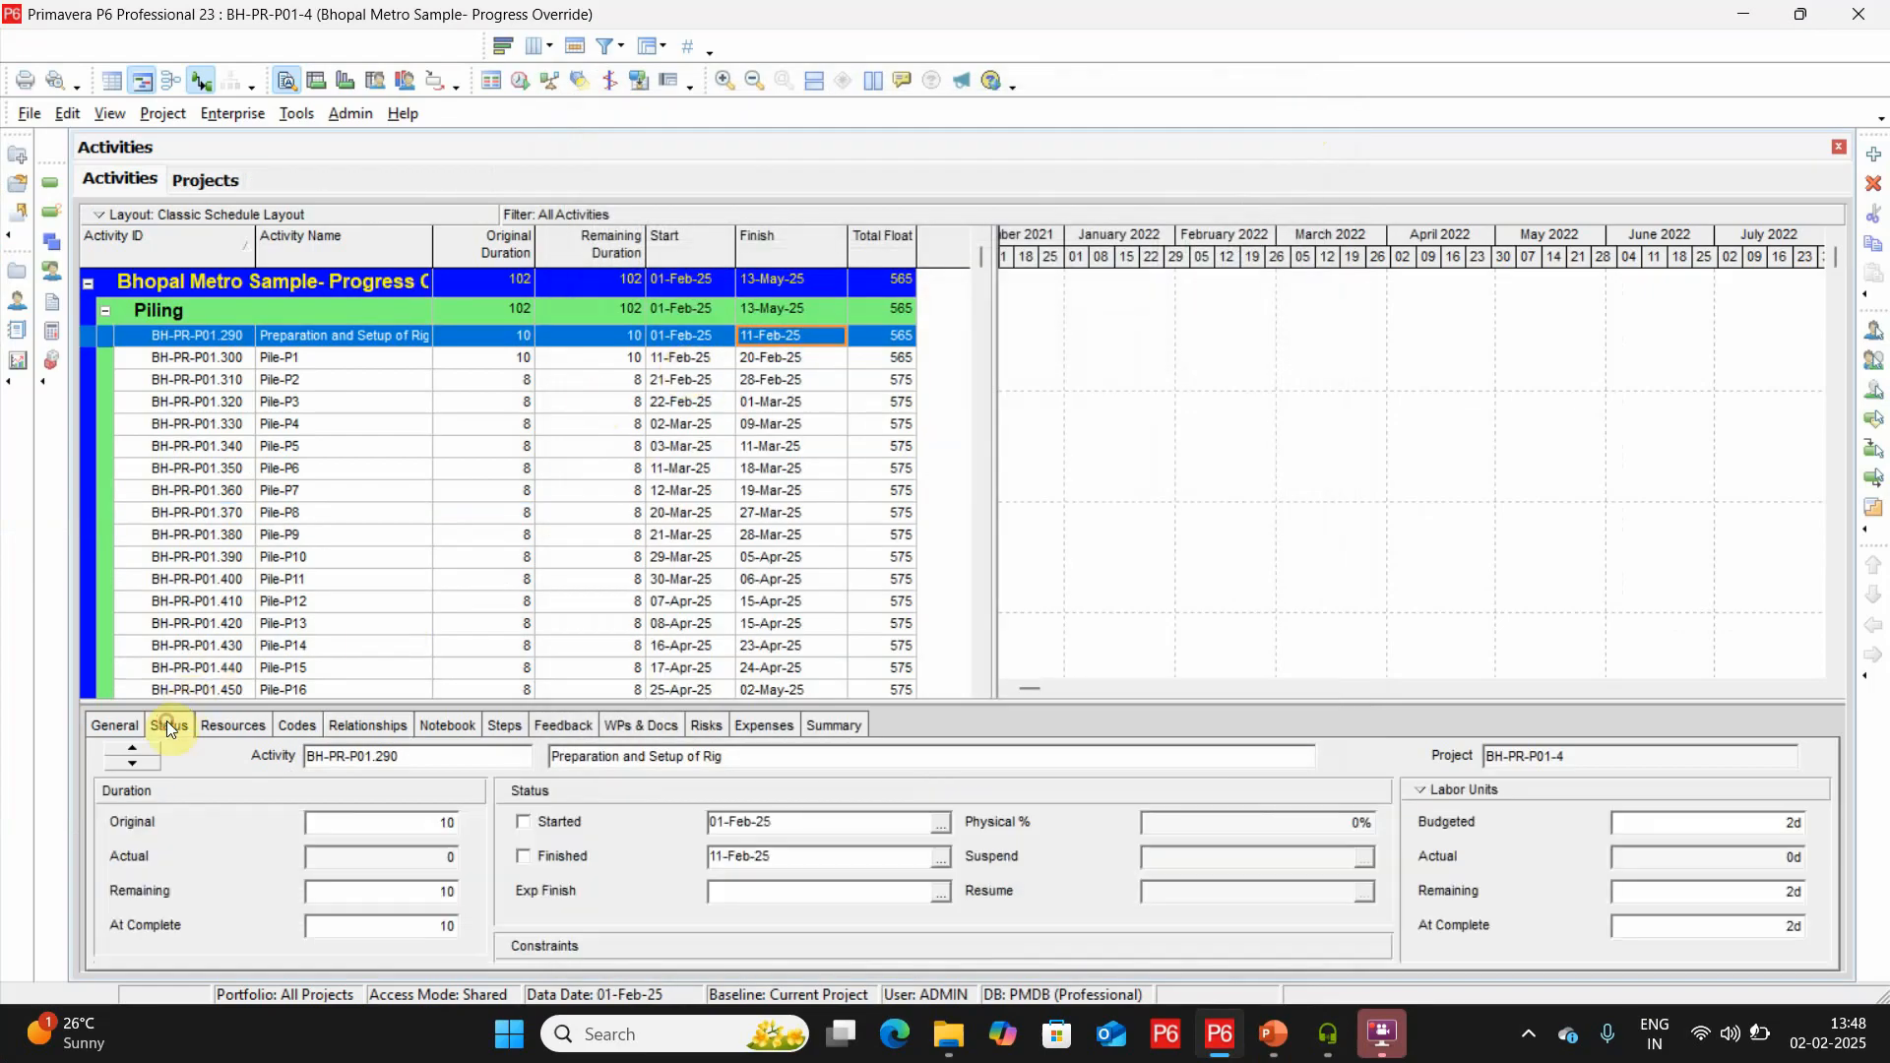
left_click(559, 827)
left_click(547, 854)
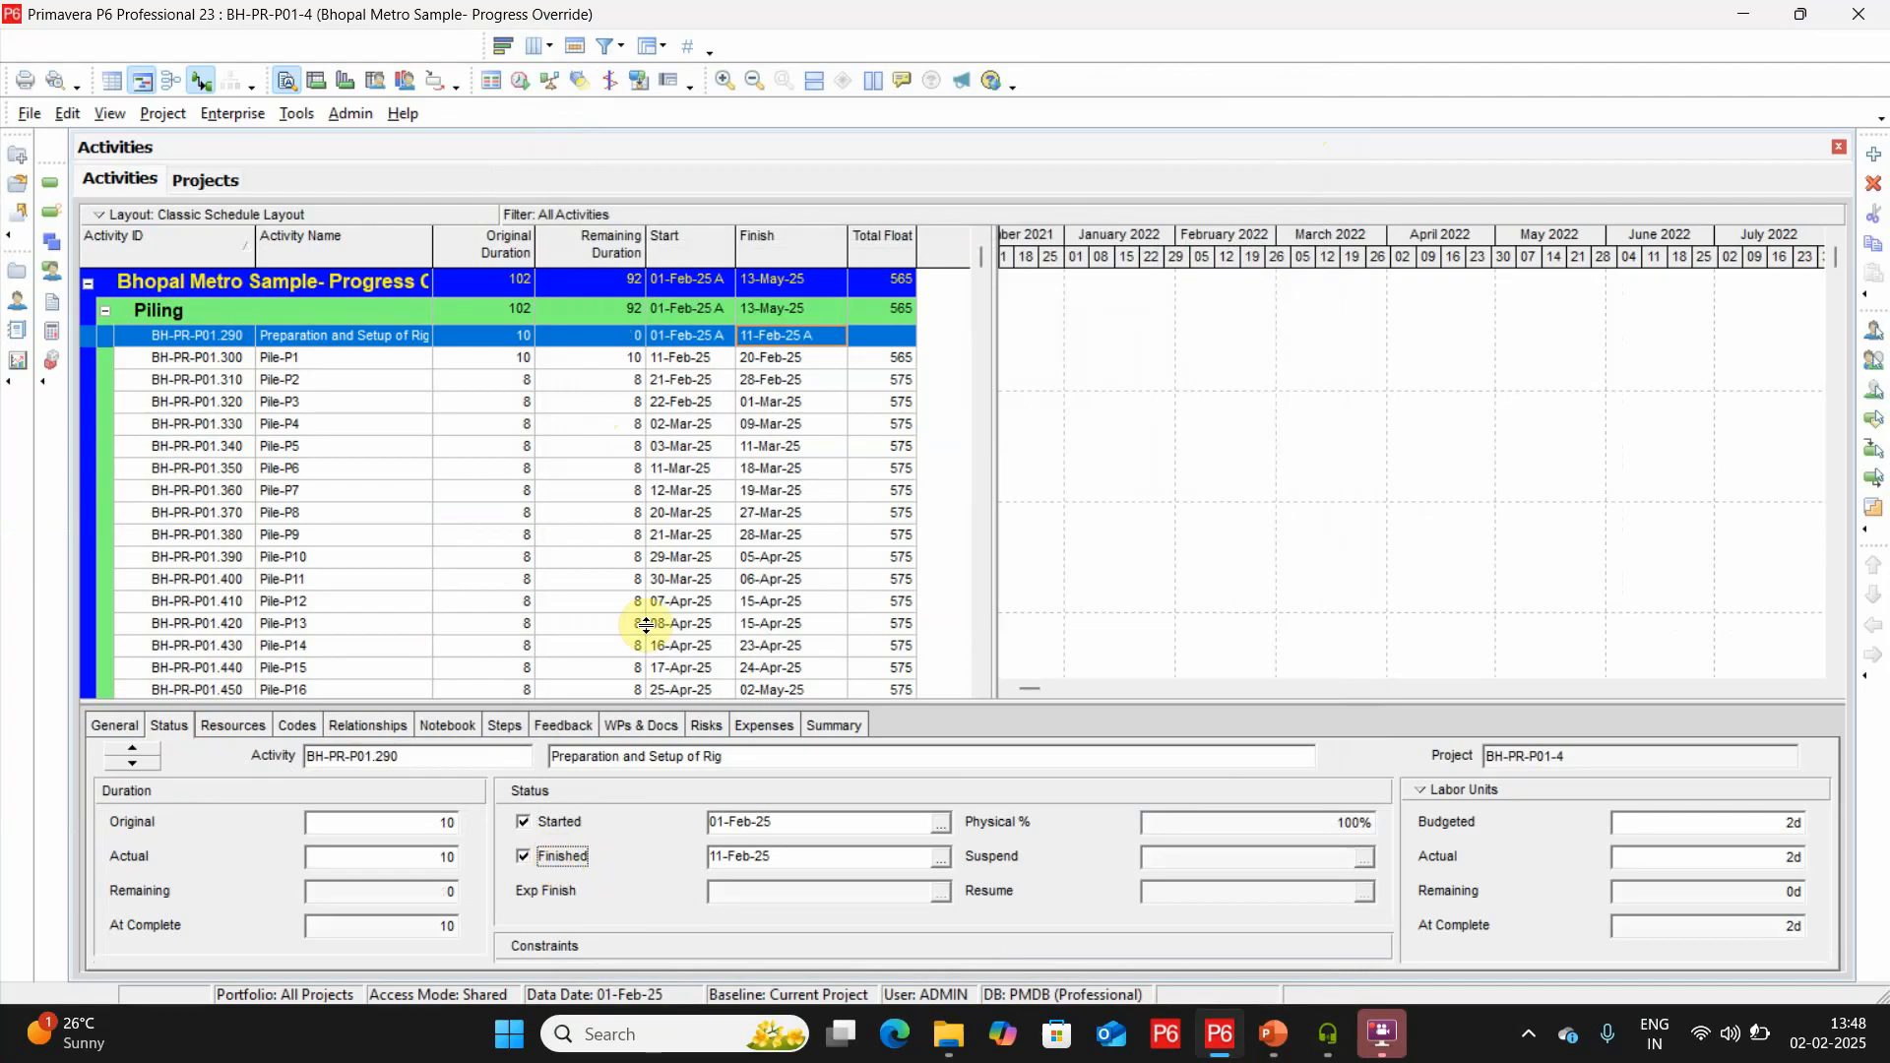
left_click(718, 360)
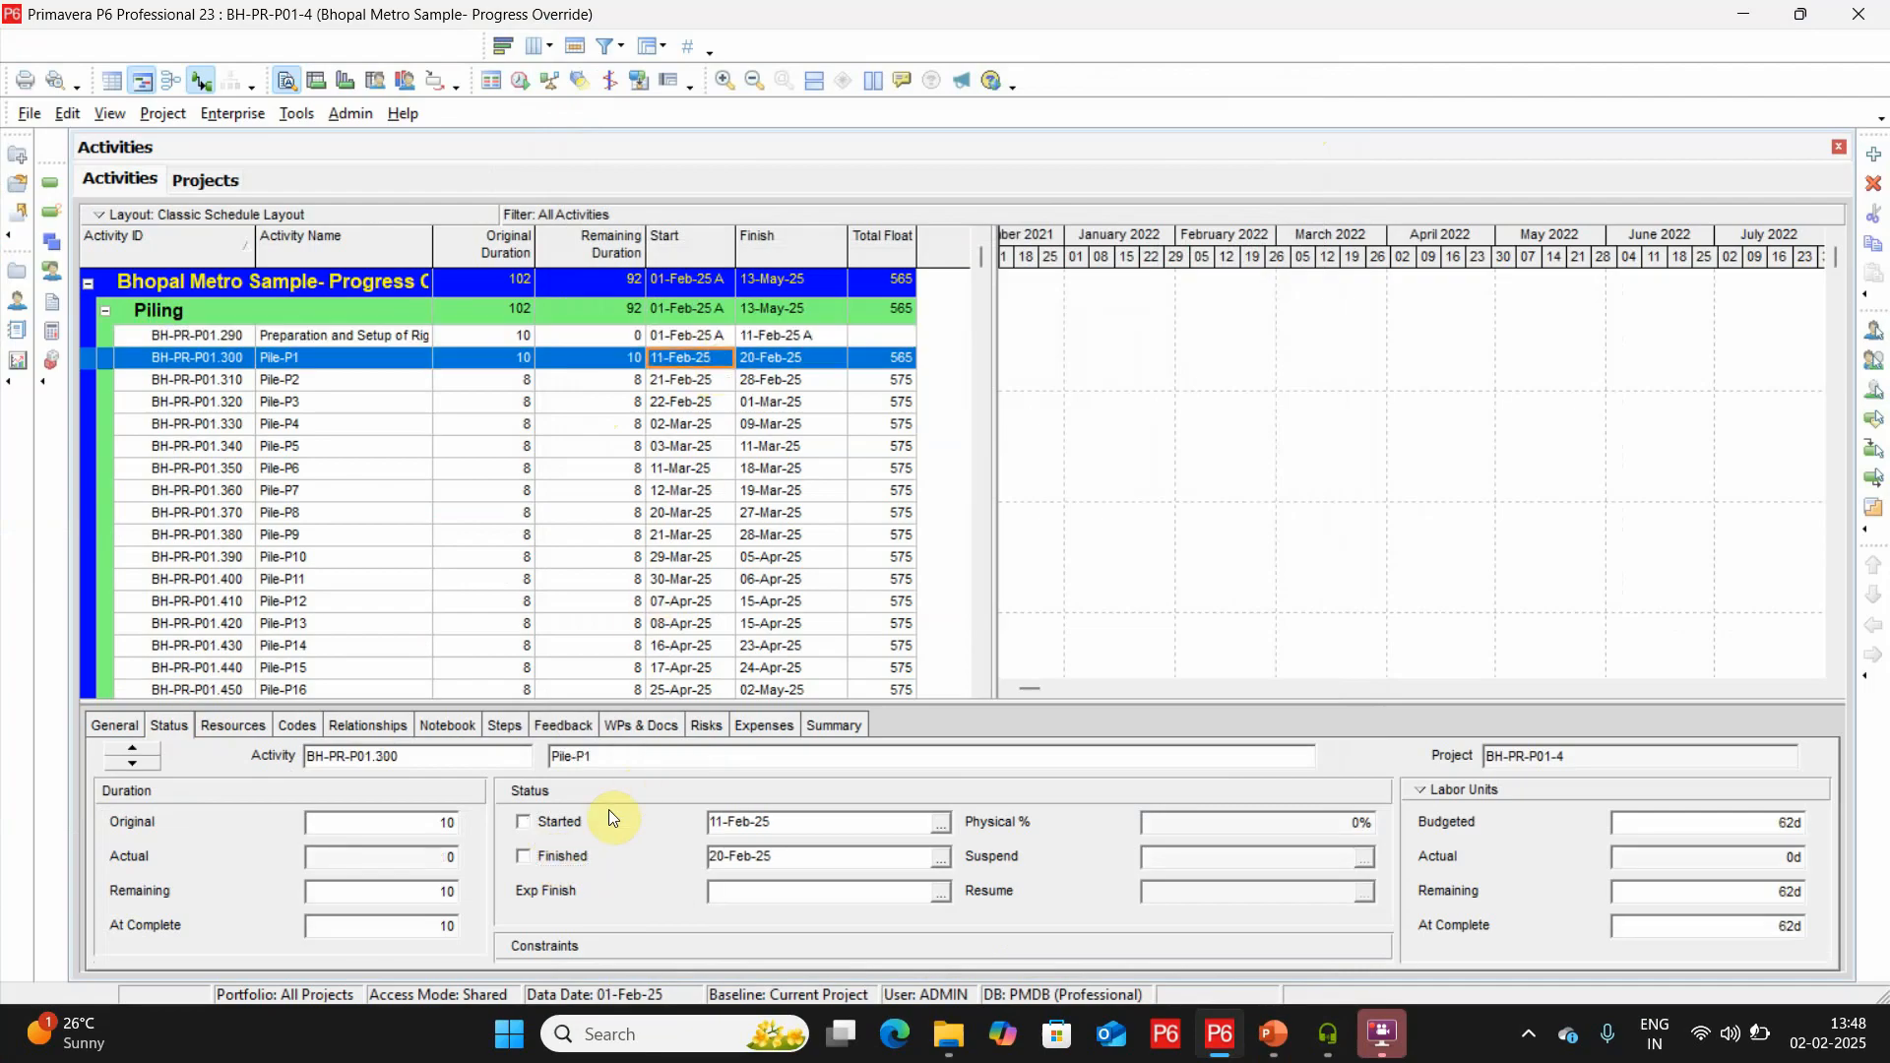
left_click(553, 833)
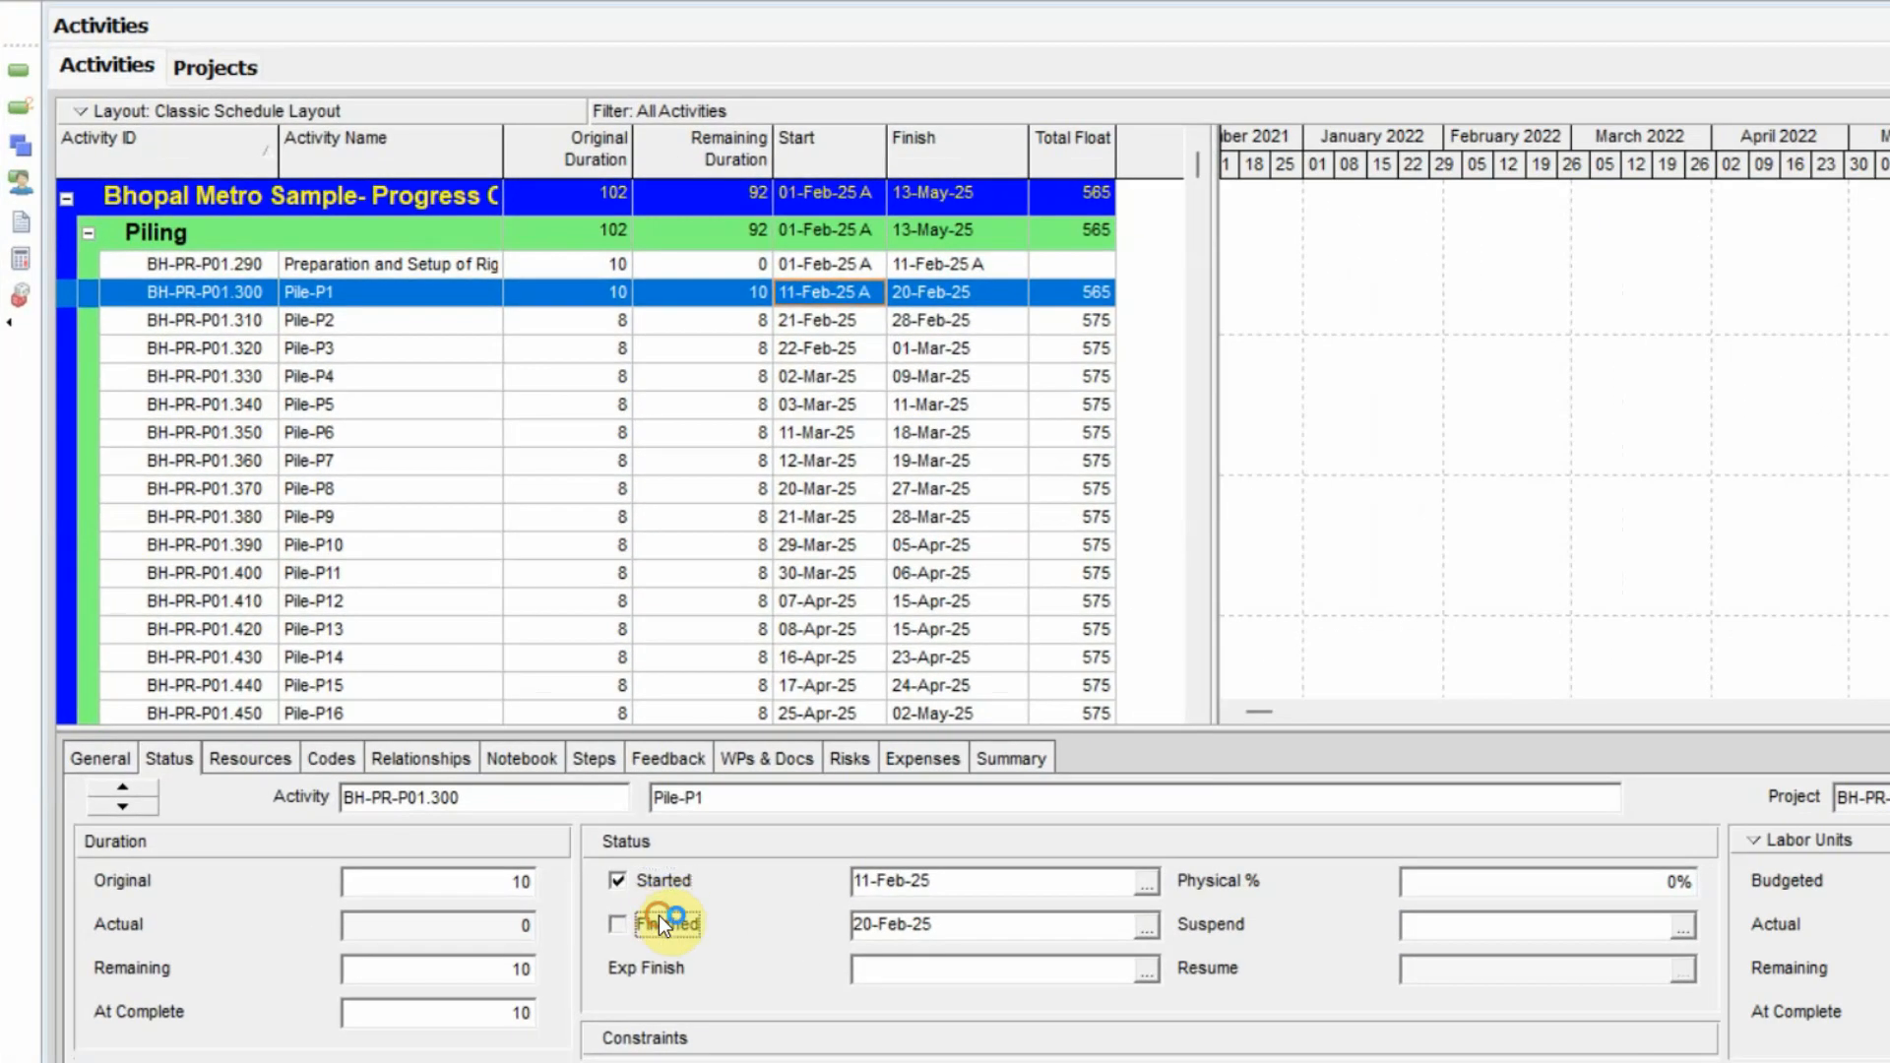
left_click(658, 923)
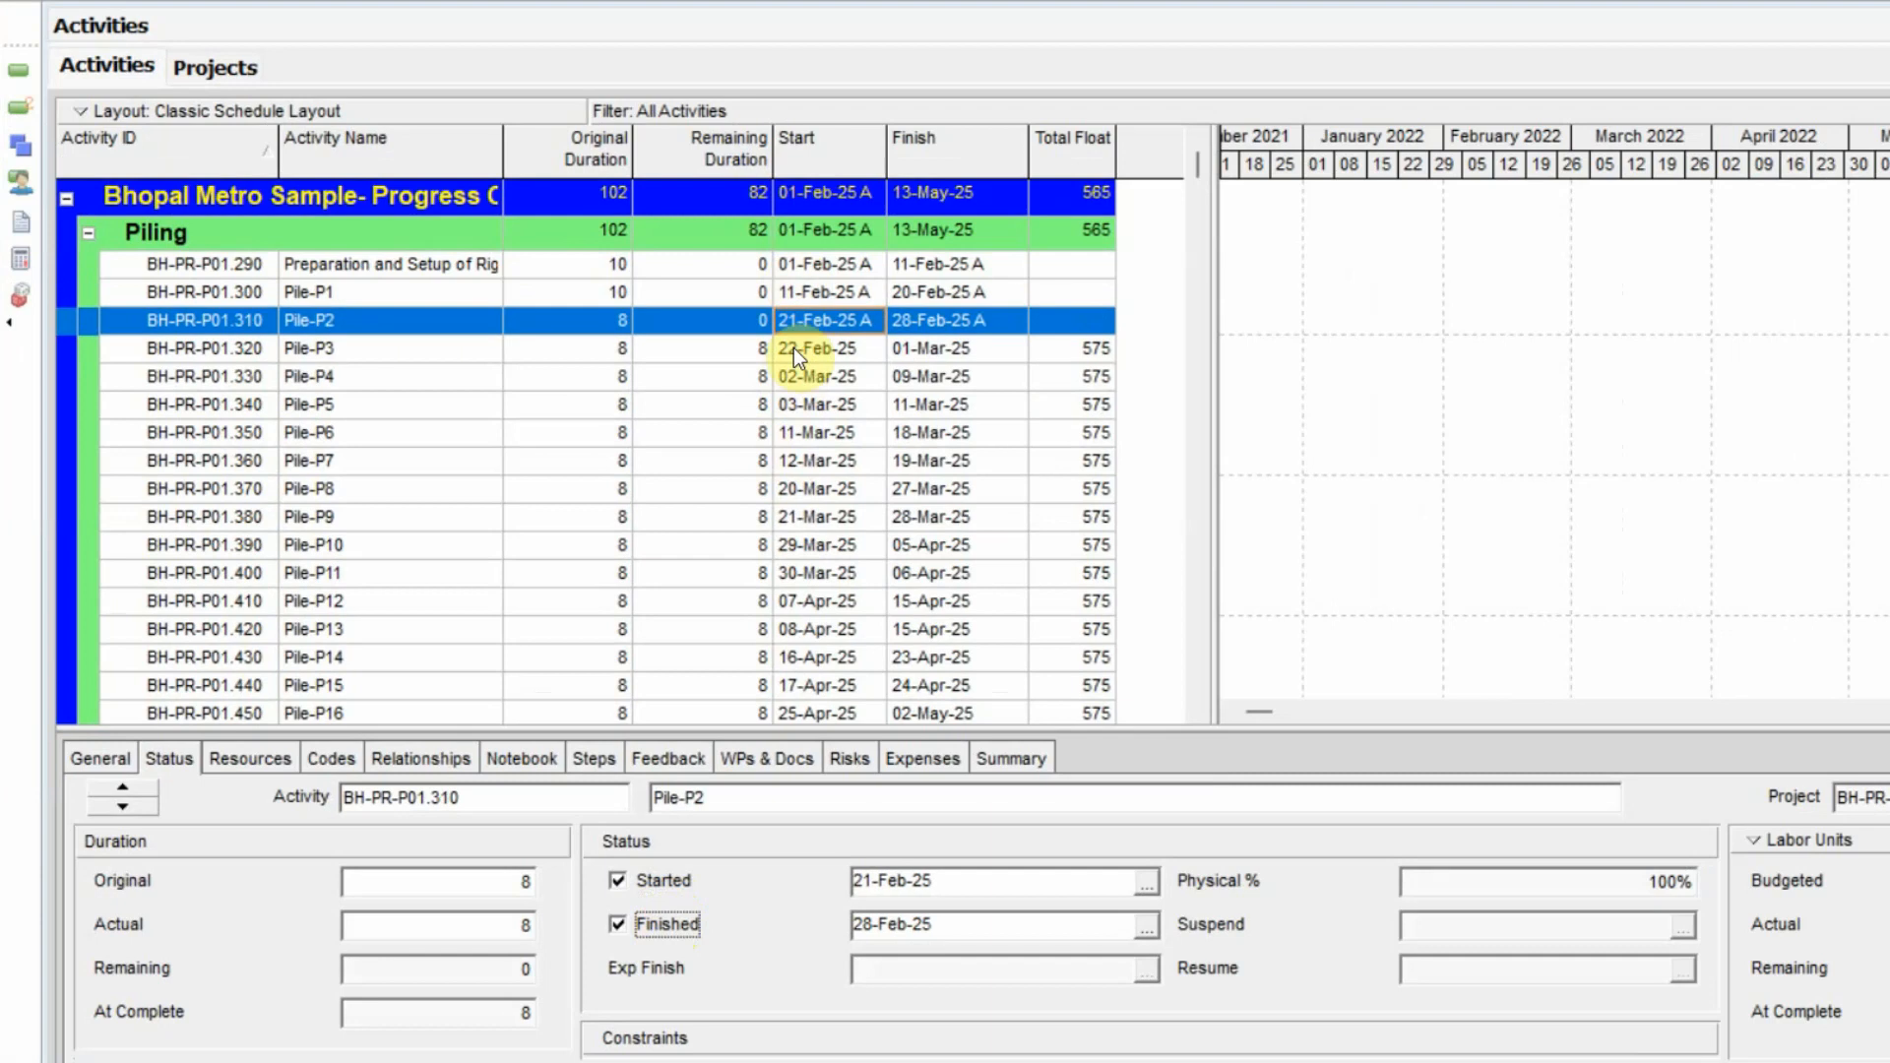
Mark Pile-P3, Pile-P4 and Pile-P5 as started and finished on their planned dates.
left_click(794, 352)
left_click(666, 888)
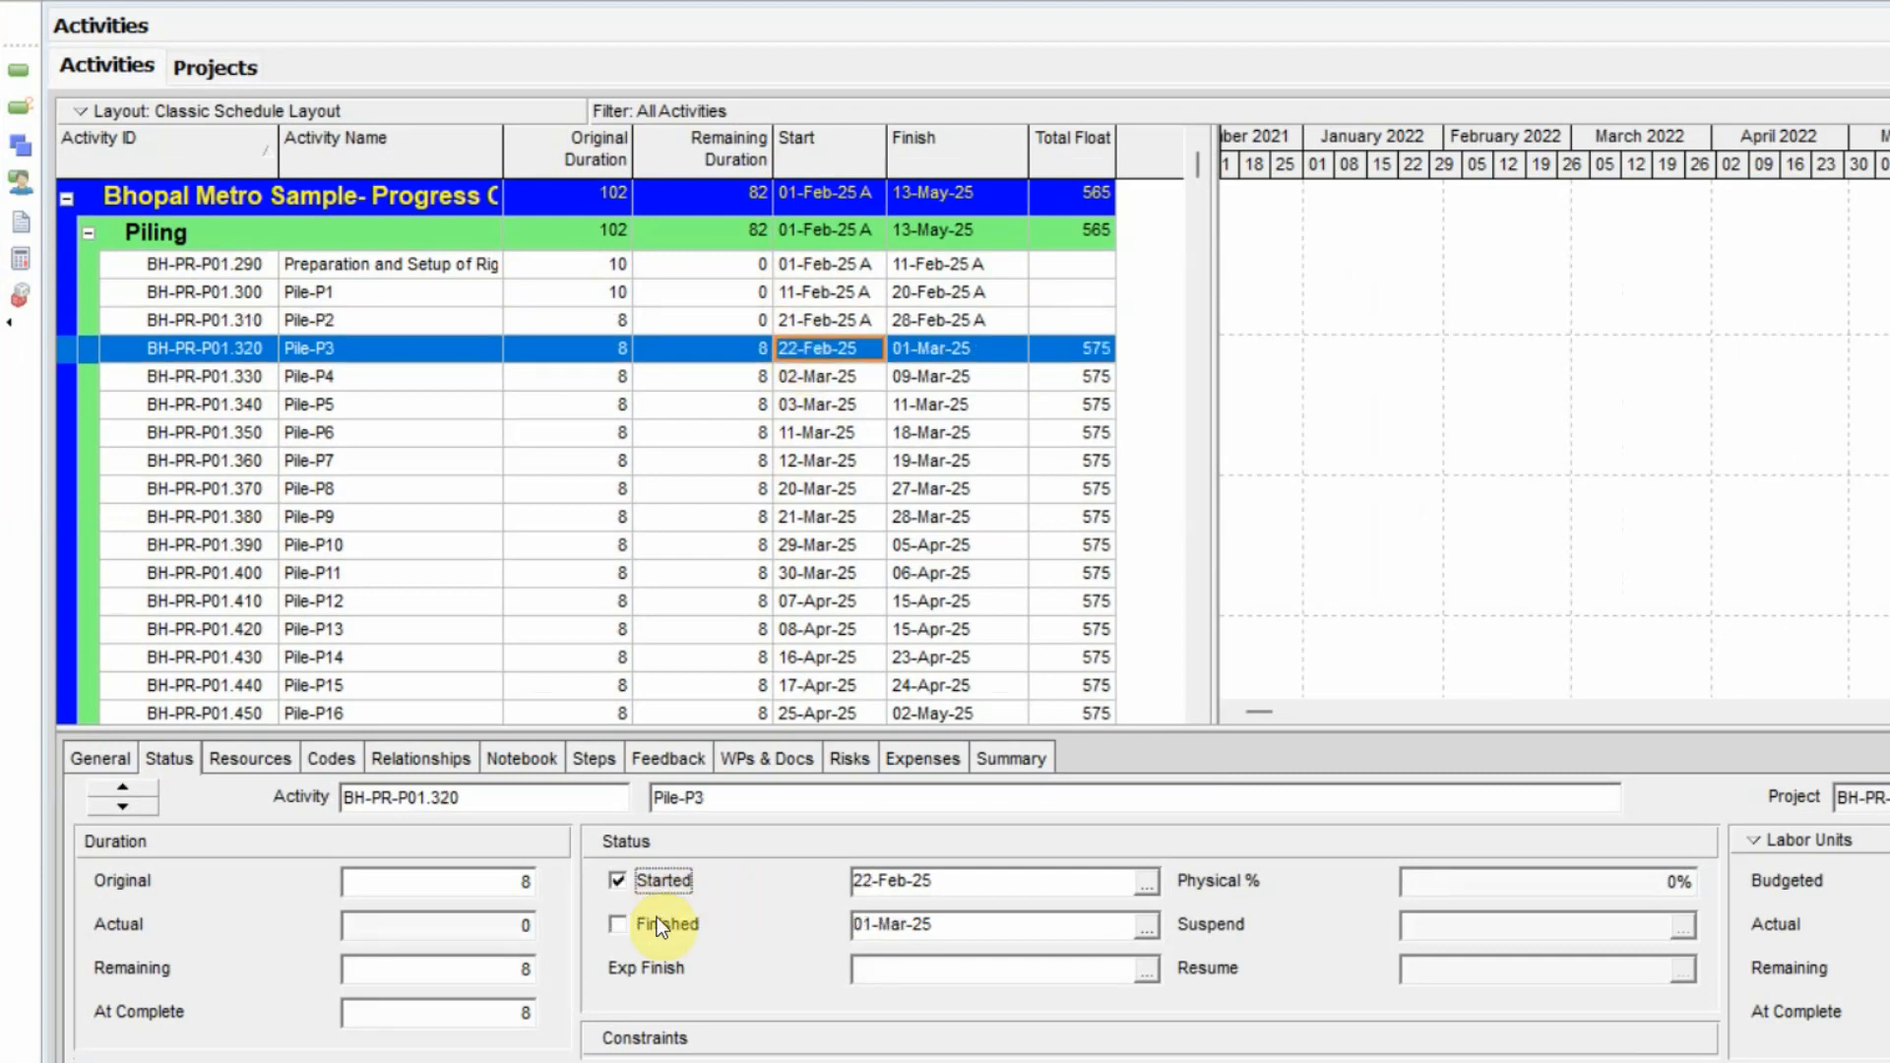
left_click(659, 925)
left_click(837, 376)
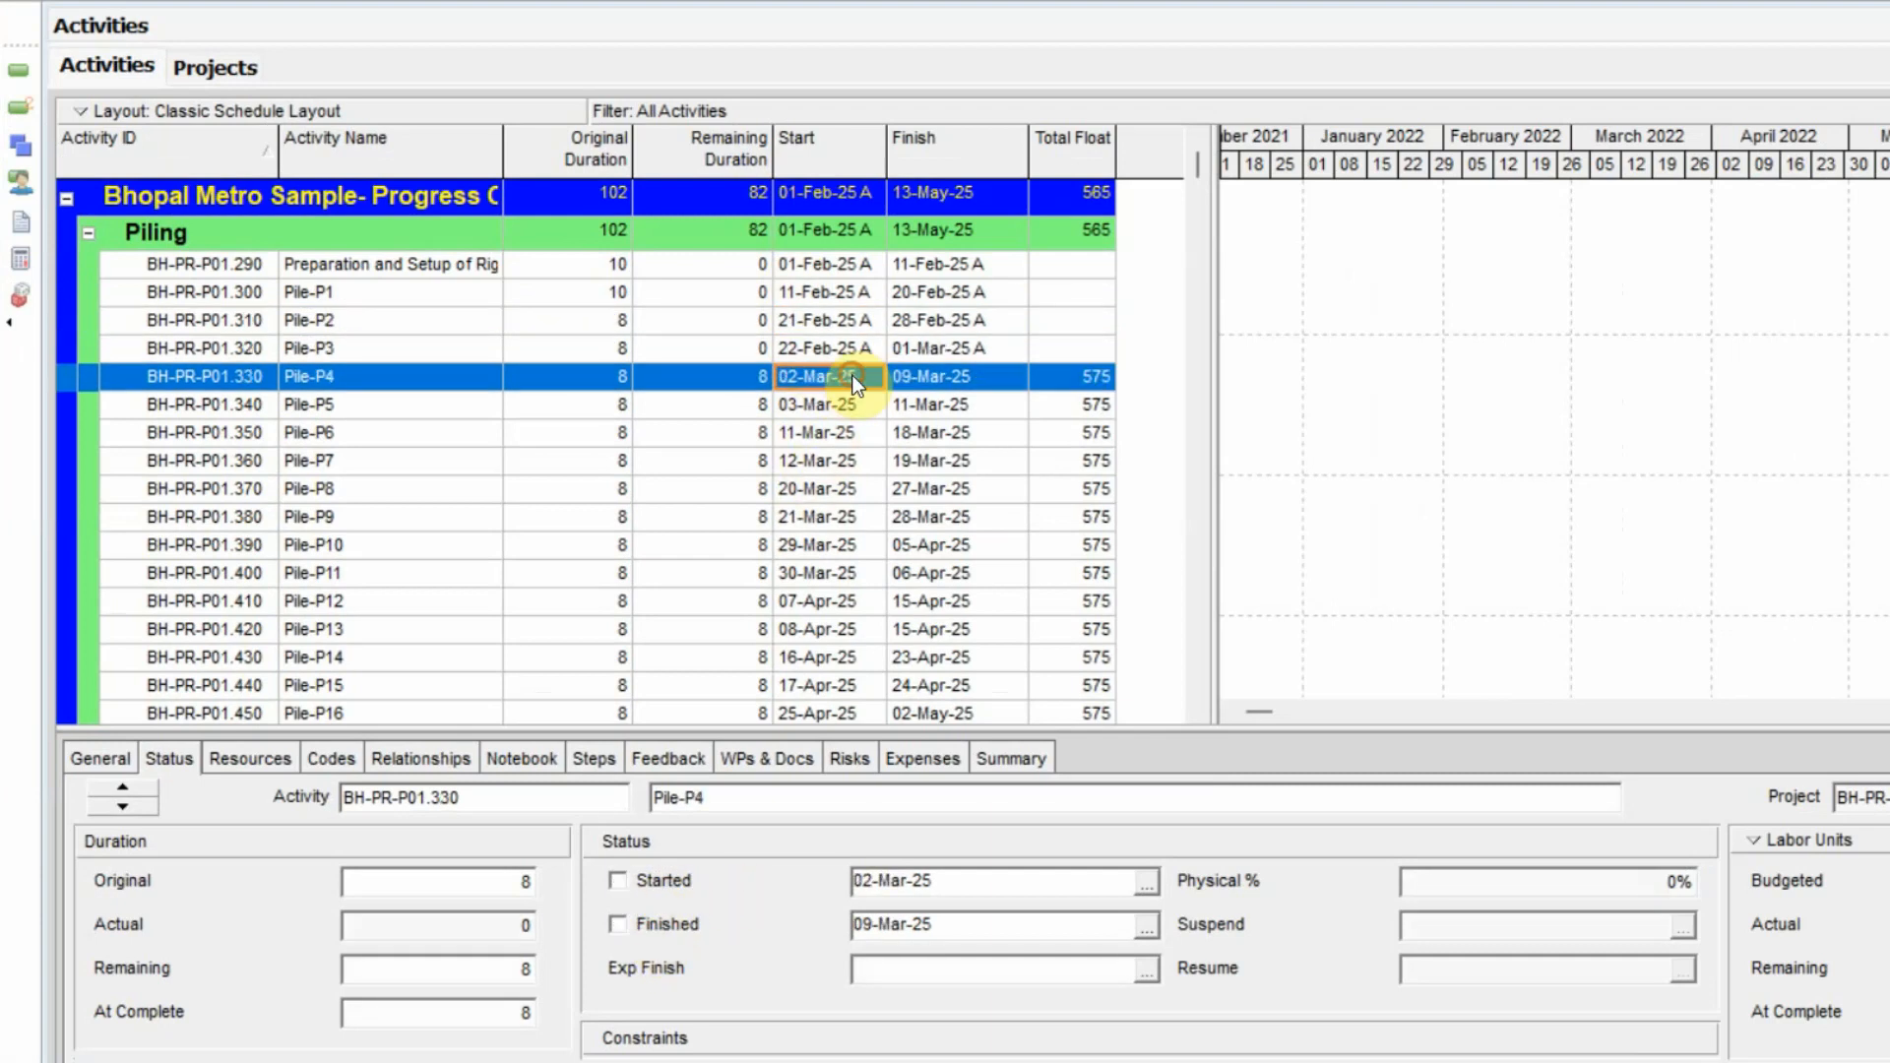
left_click(649, 883)
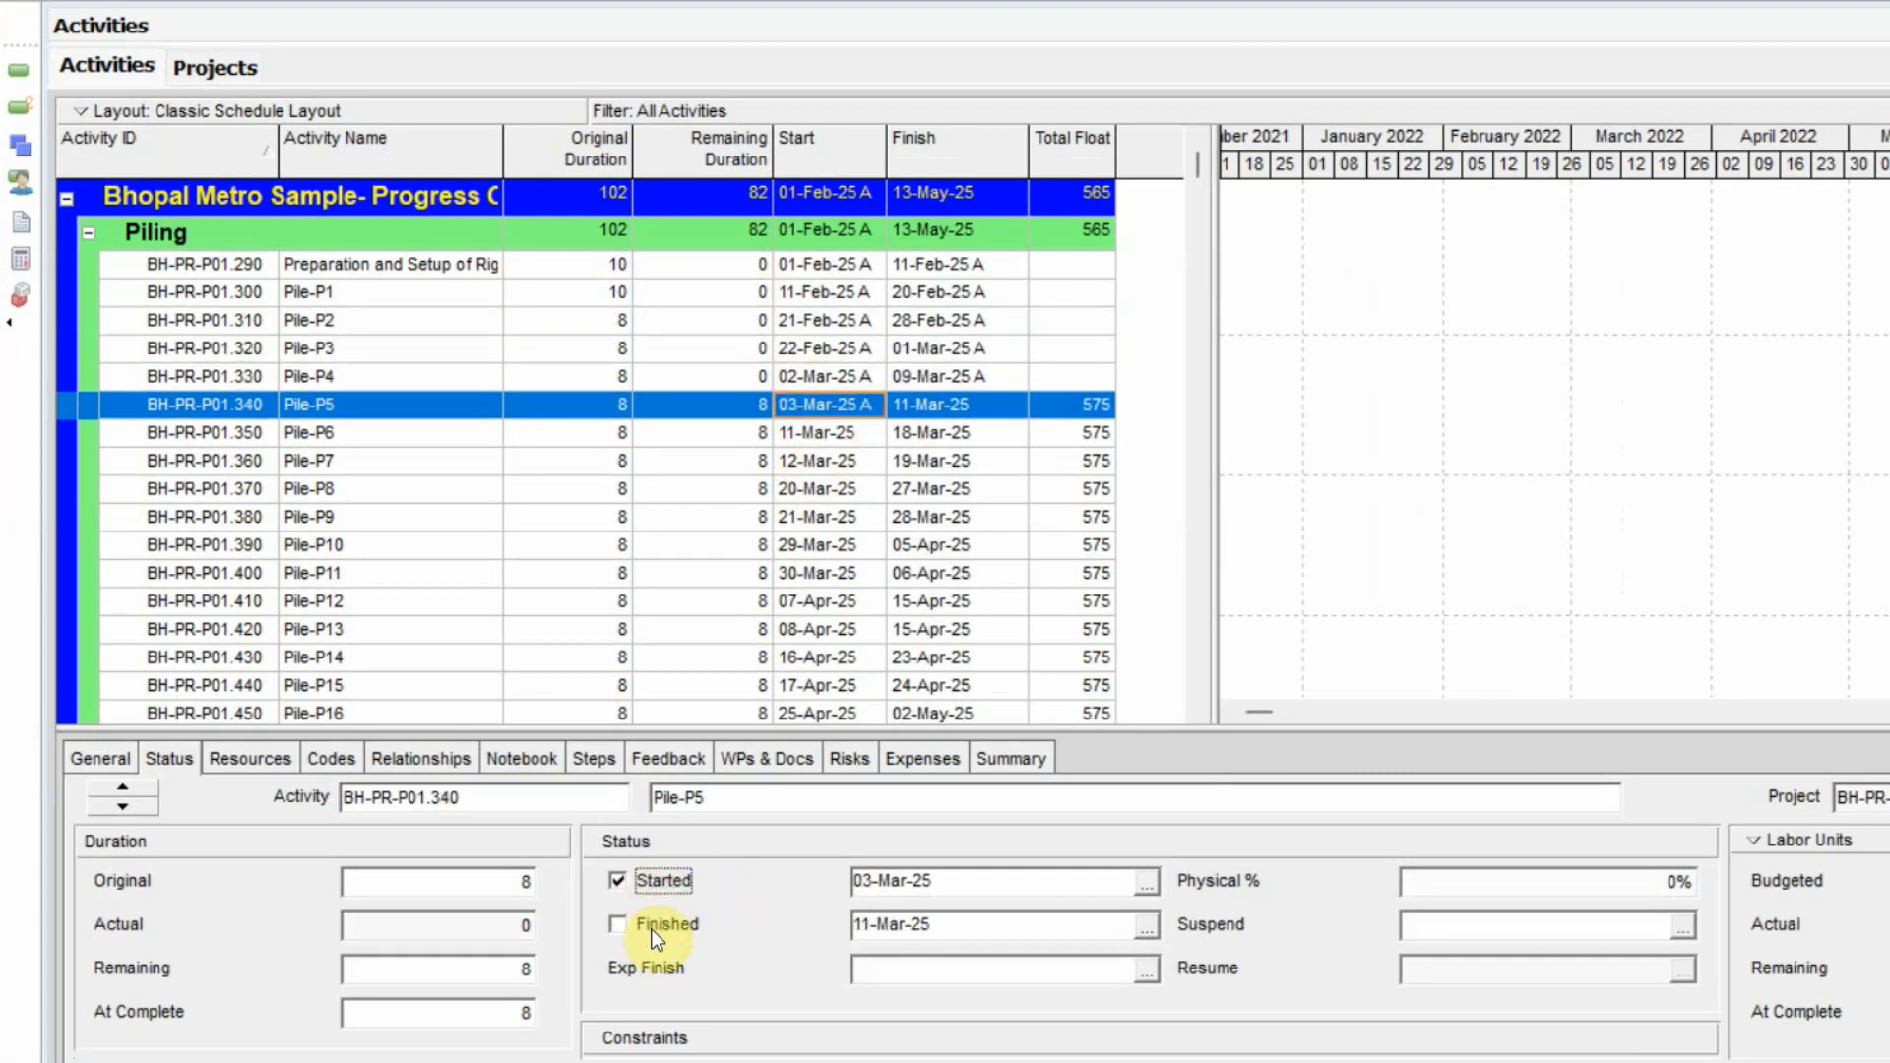
left_click(652, 929)
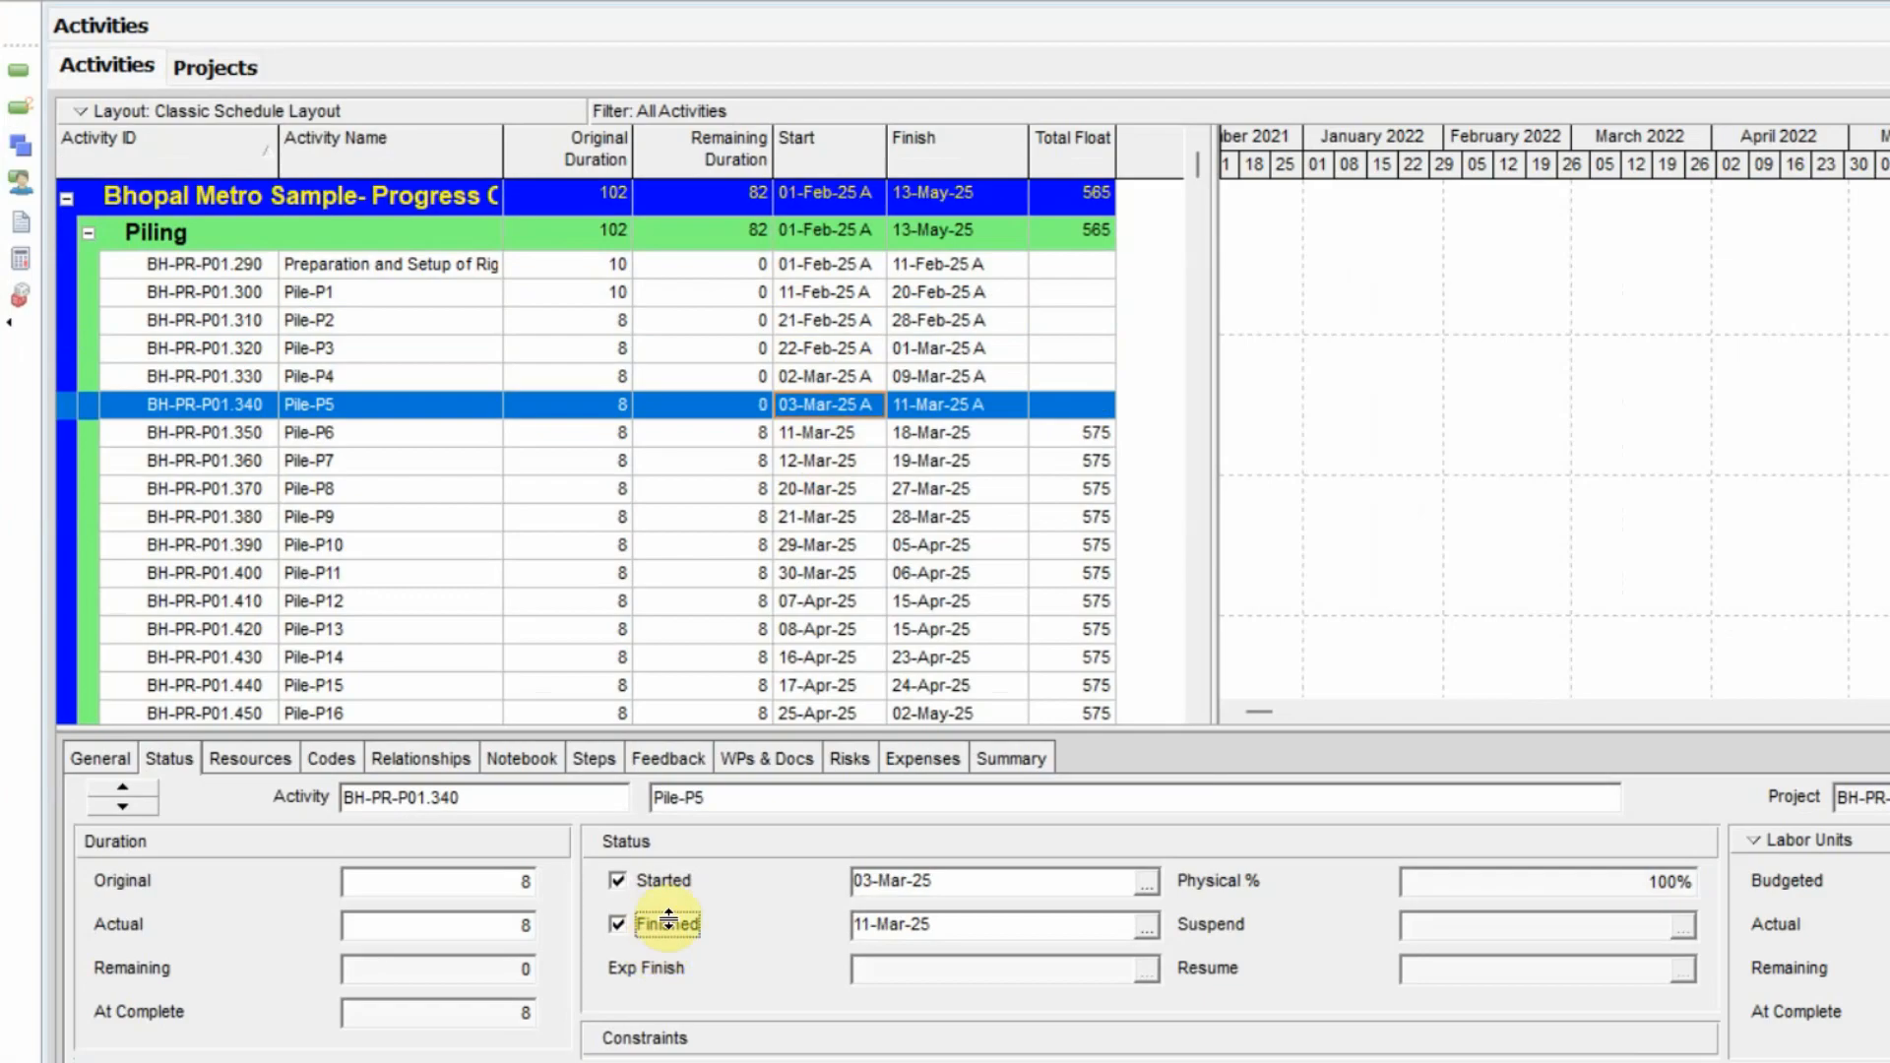
Mark Pile-P8 as started on 20-Mar-25 and Pile-P9 as started on 21-Mar-25.
left_click(393, 497)
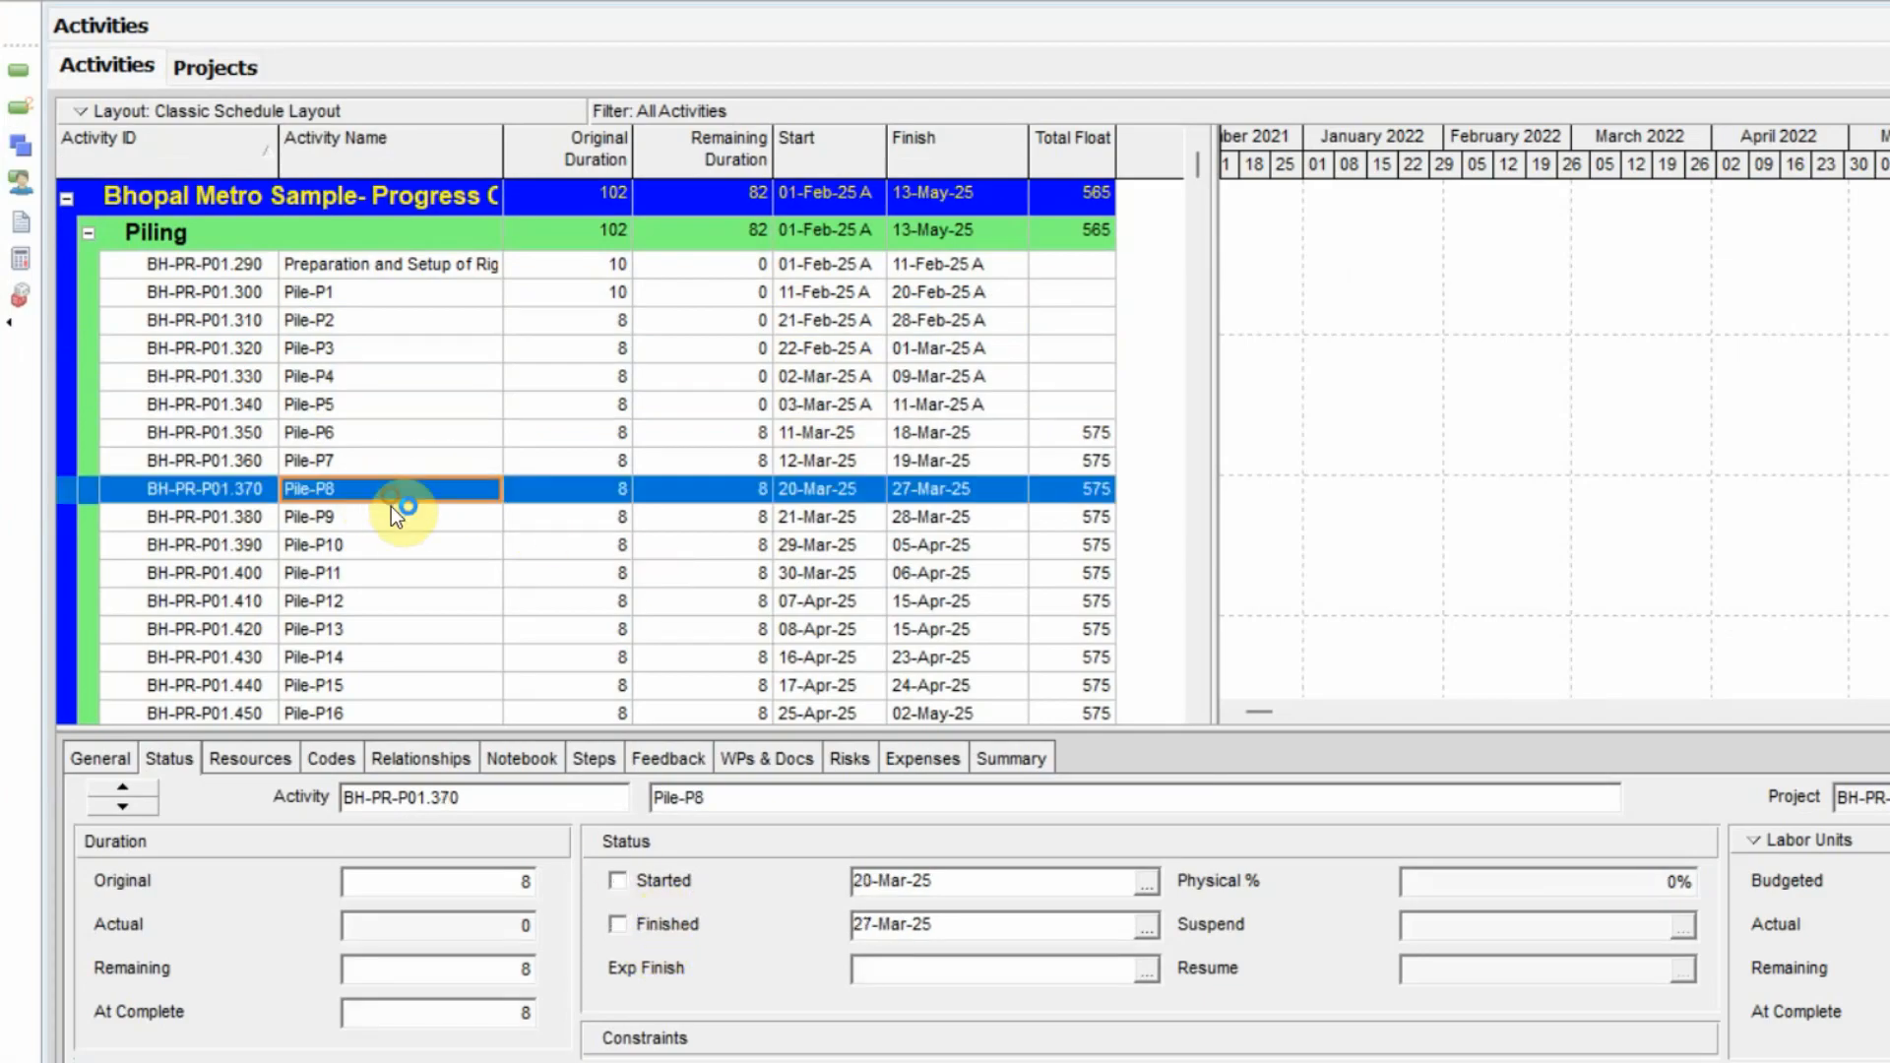
left_click(616, 882)
left_click(742, 521)
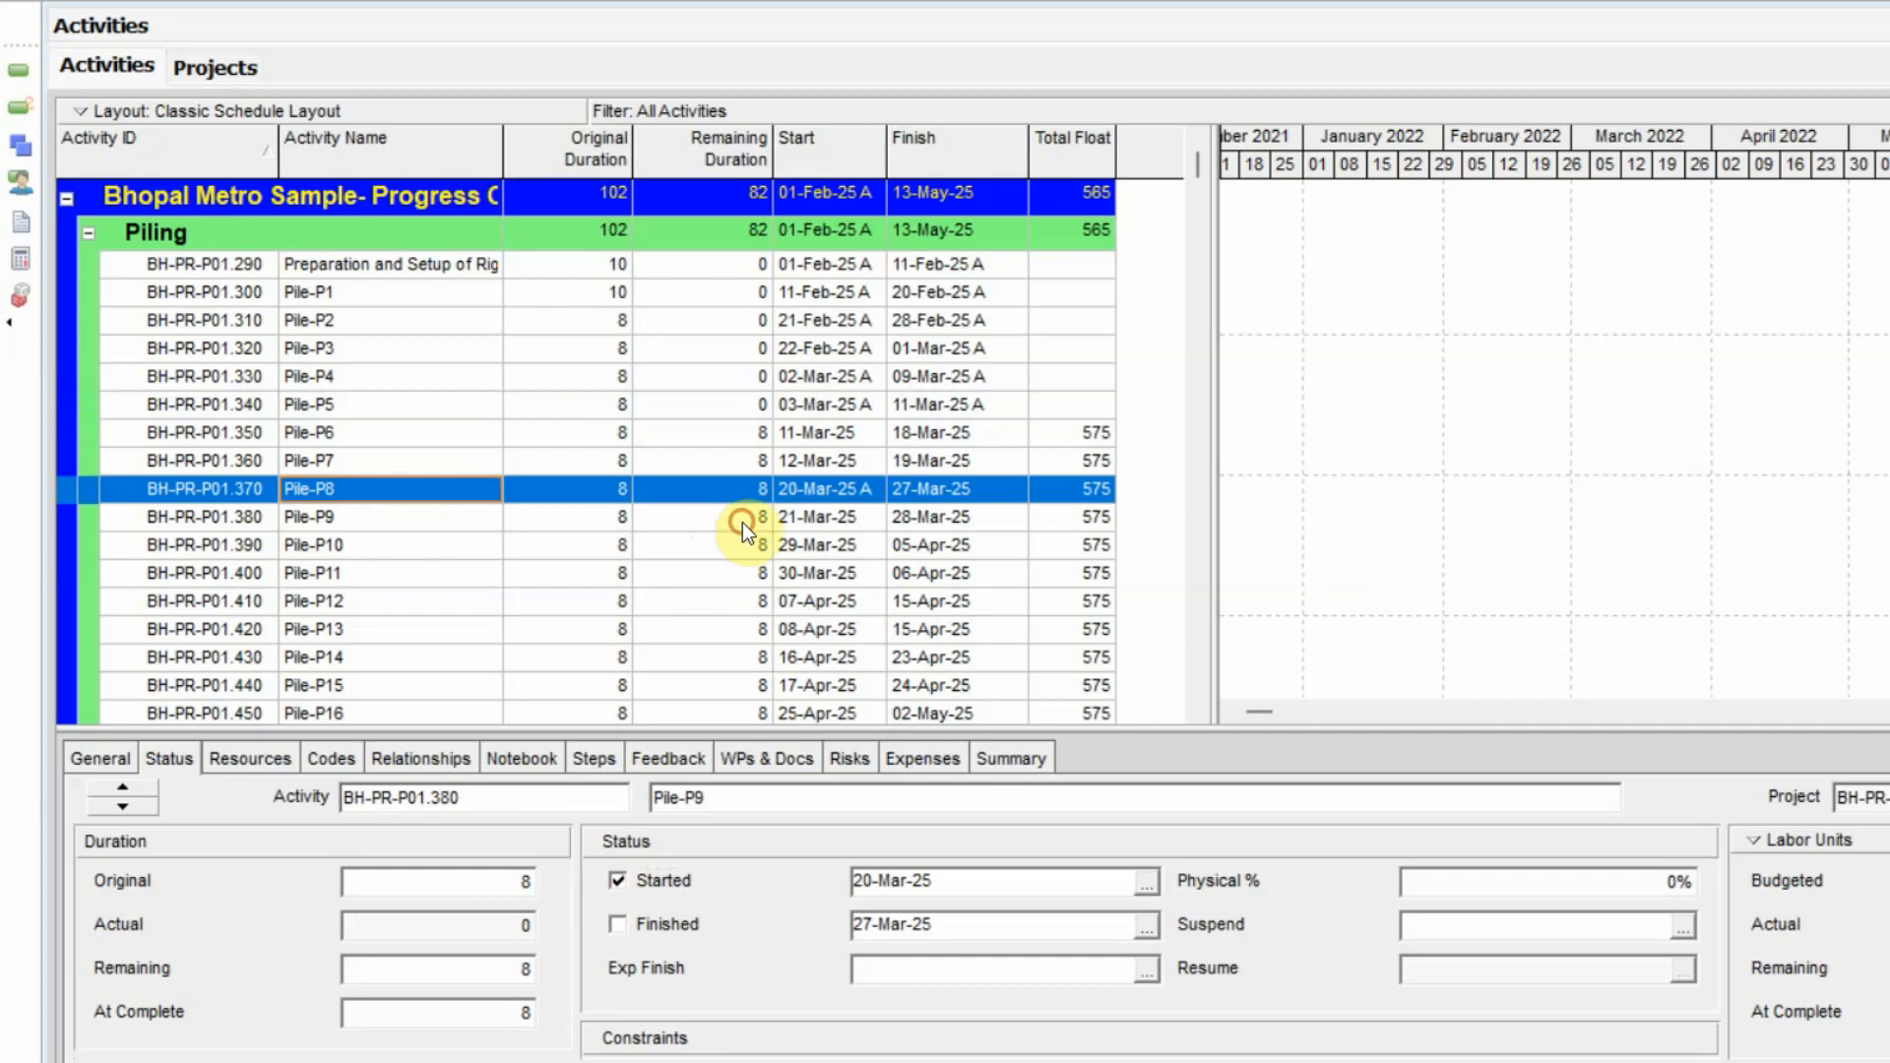
left_click(636, 875)
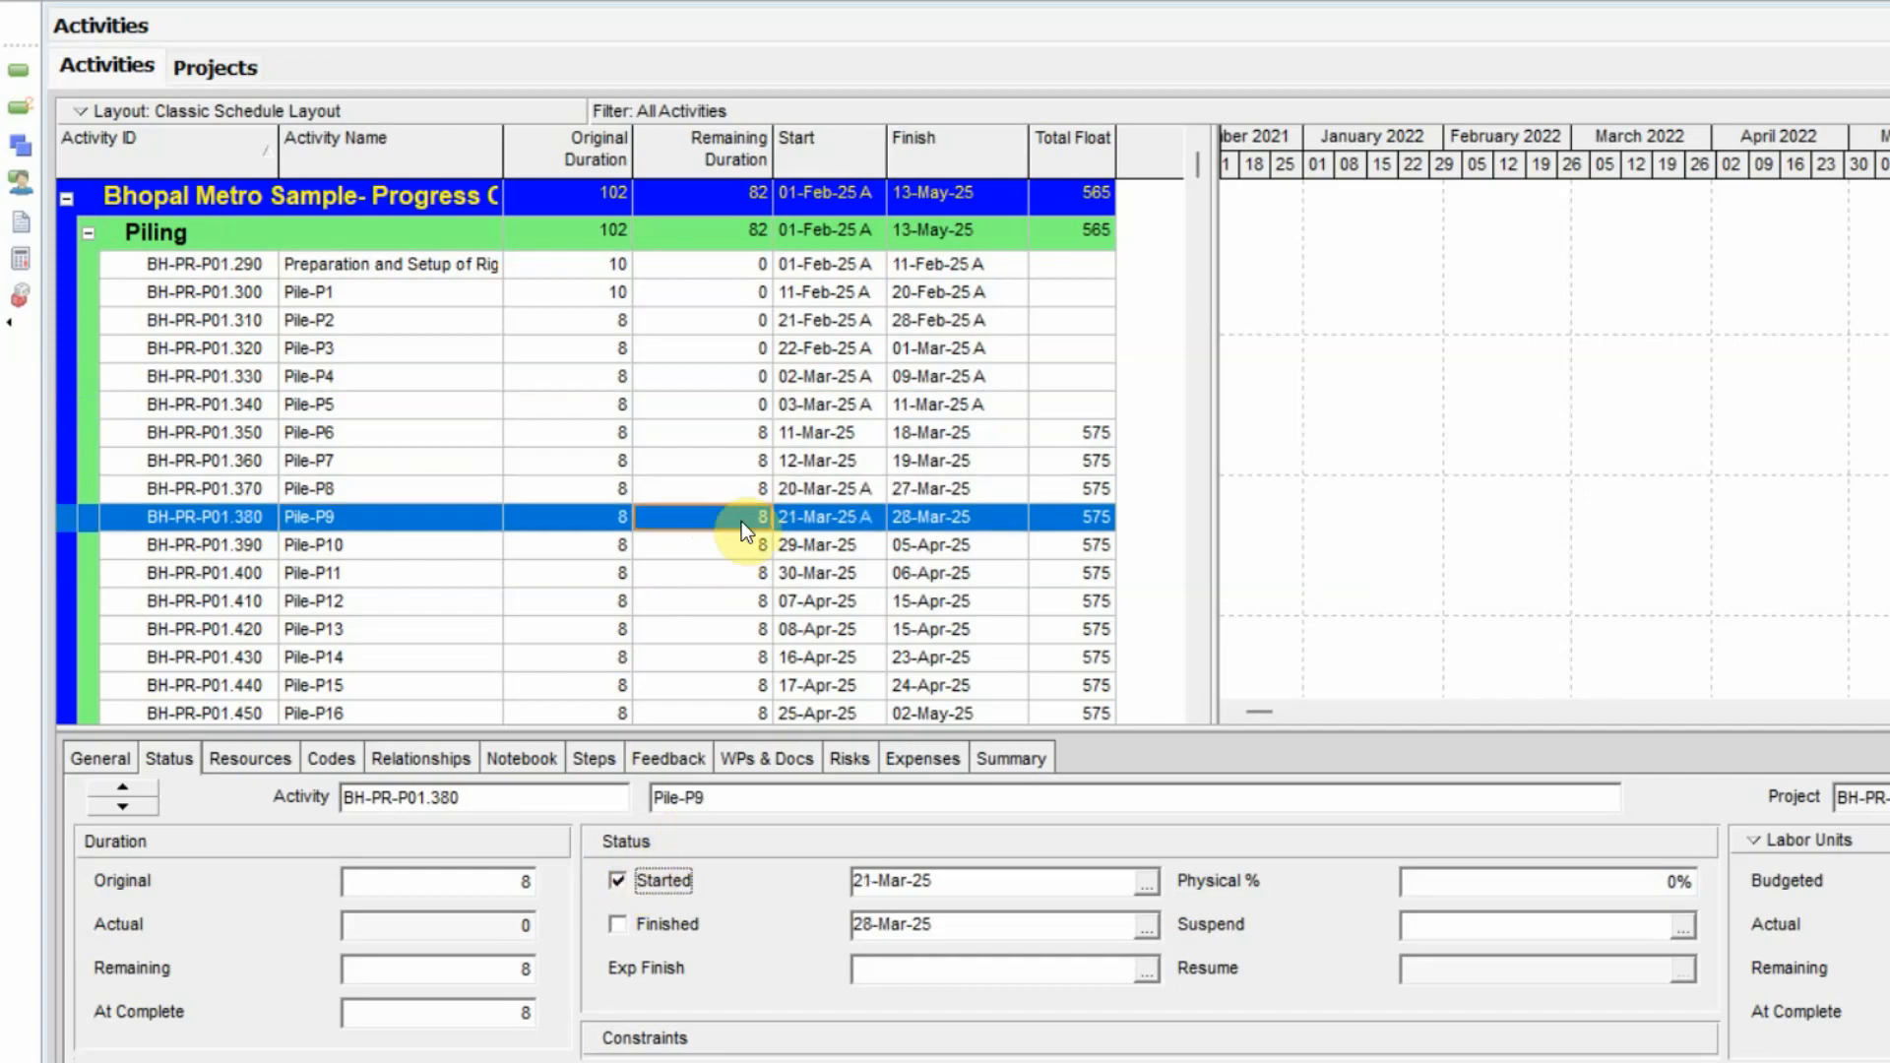
Set the remaining duration of Pile-P8 to 4 and Pile-P9 to 6, and enter their physical percent complete.
left_click(756, 486)
type("4")
key("Return")
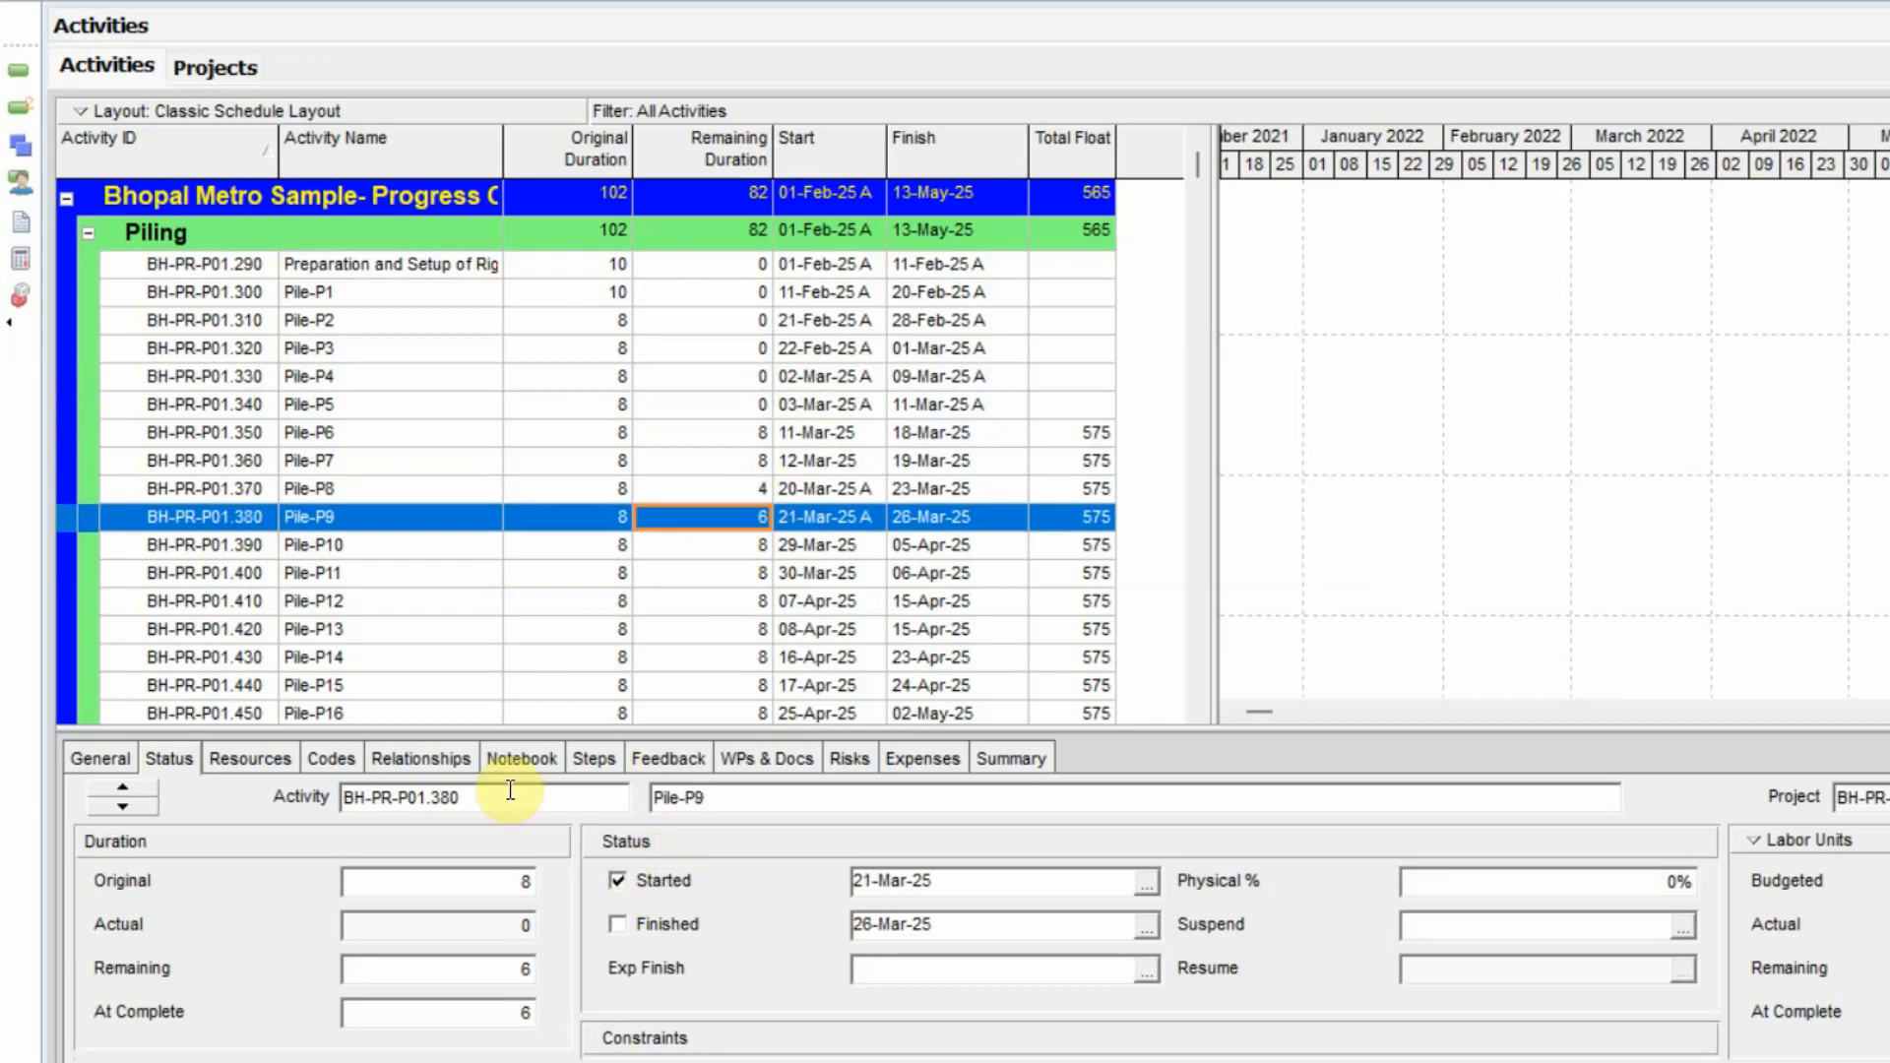
left_click(1645, 886)
type("0")
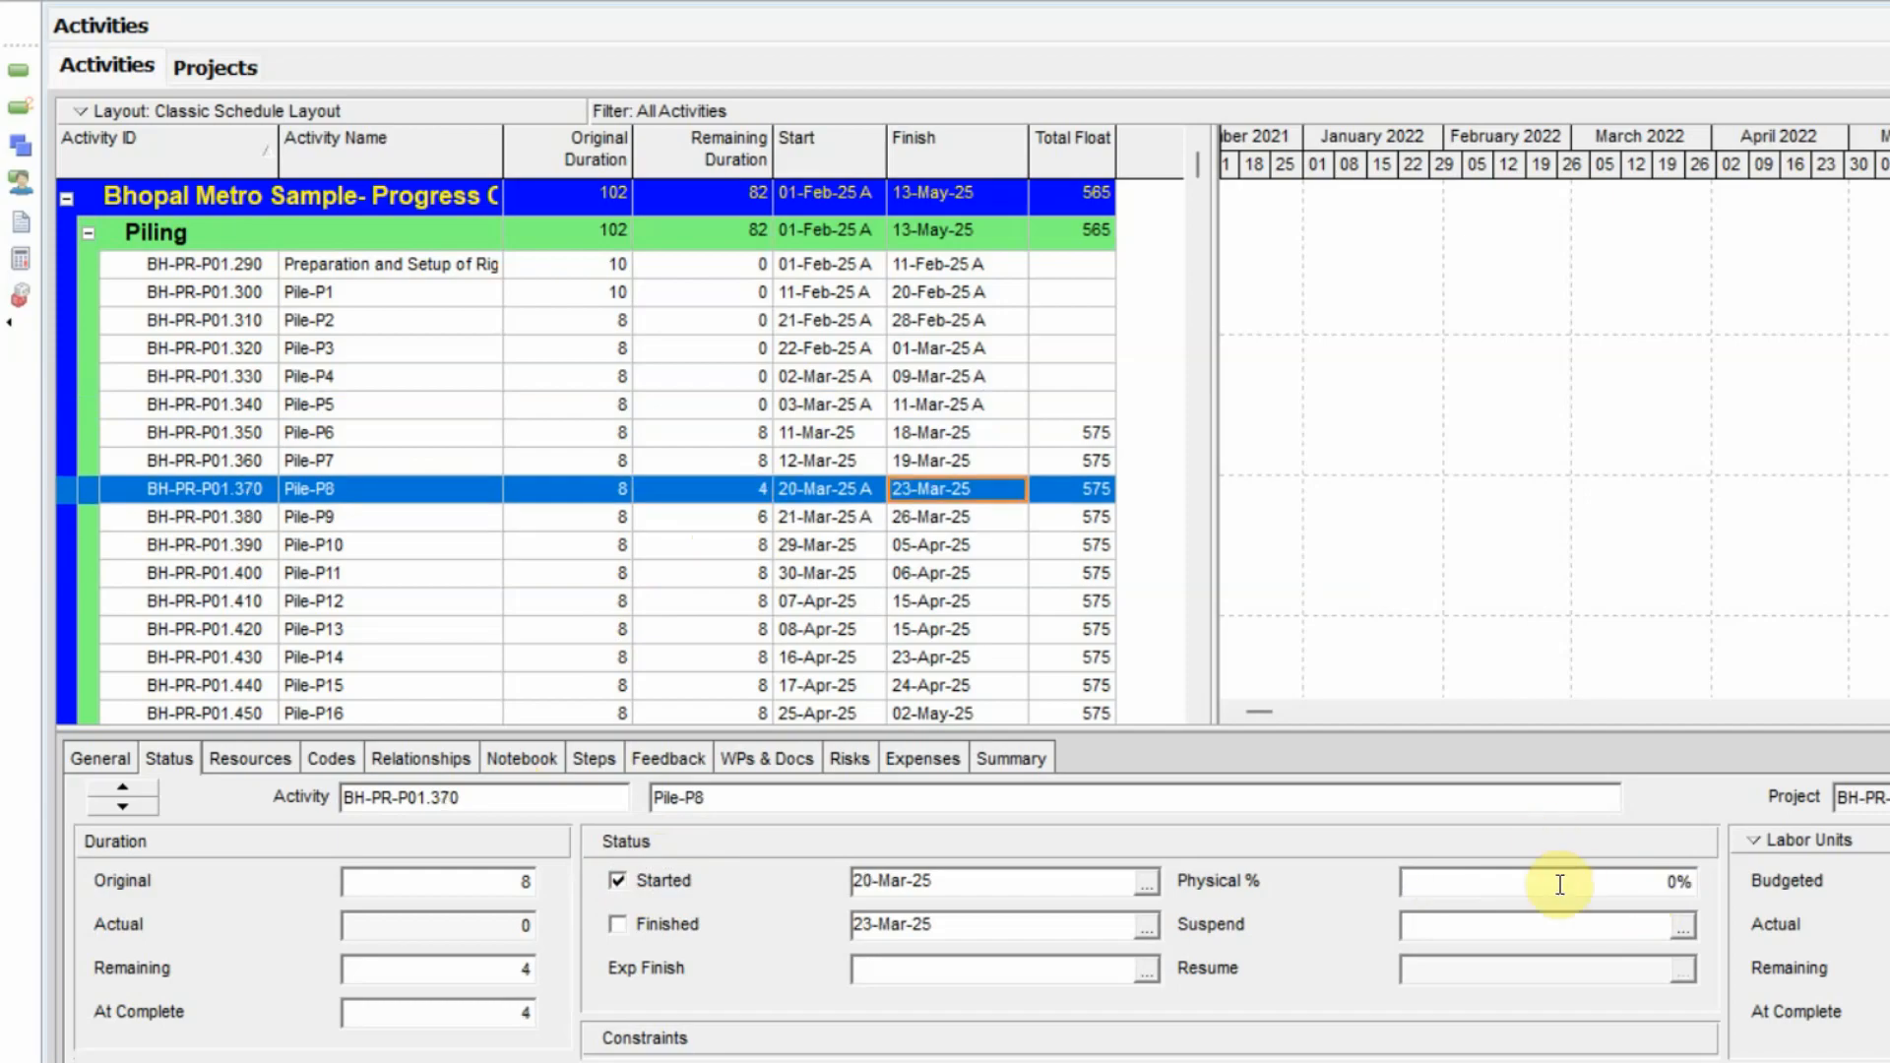
left_click(1560, 884)
key("BackSpace")
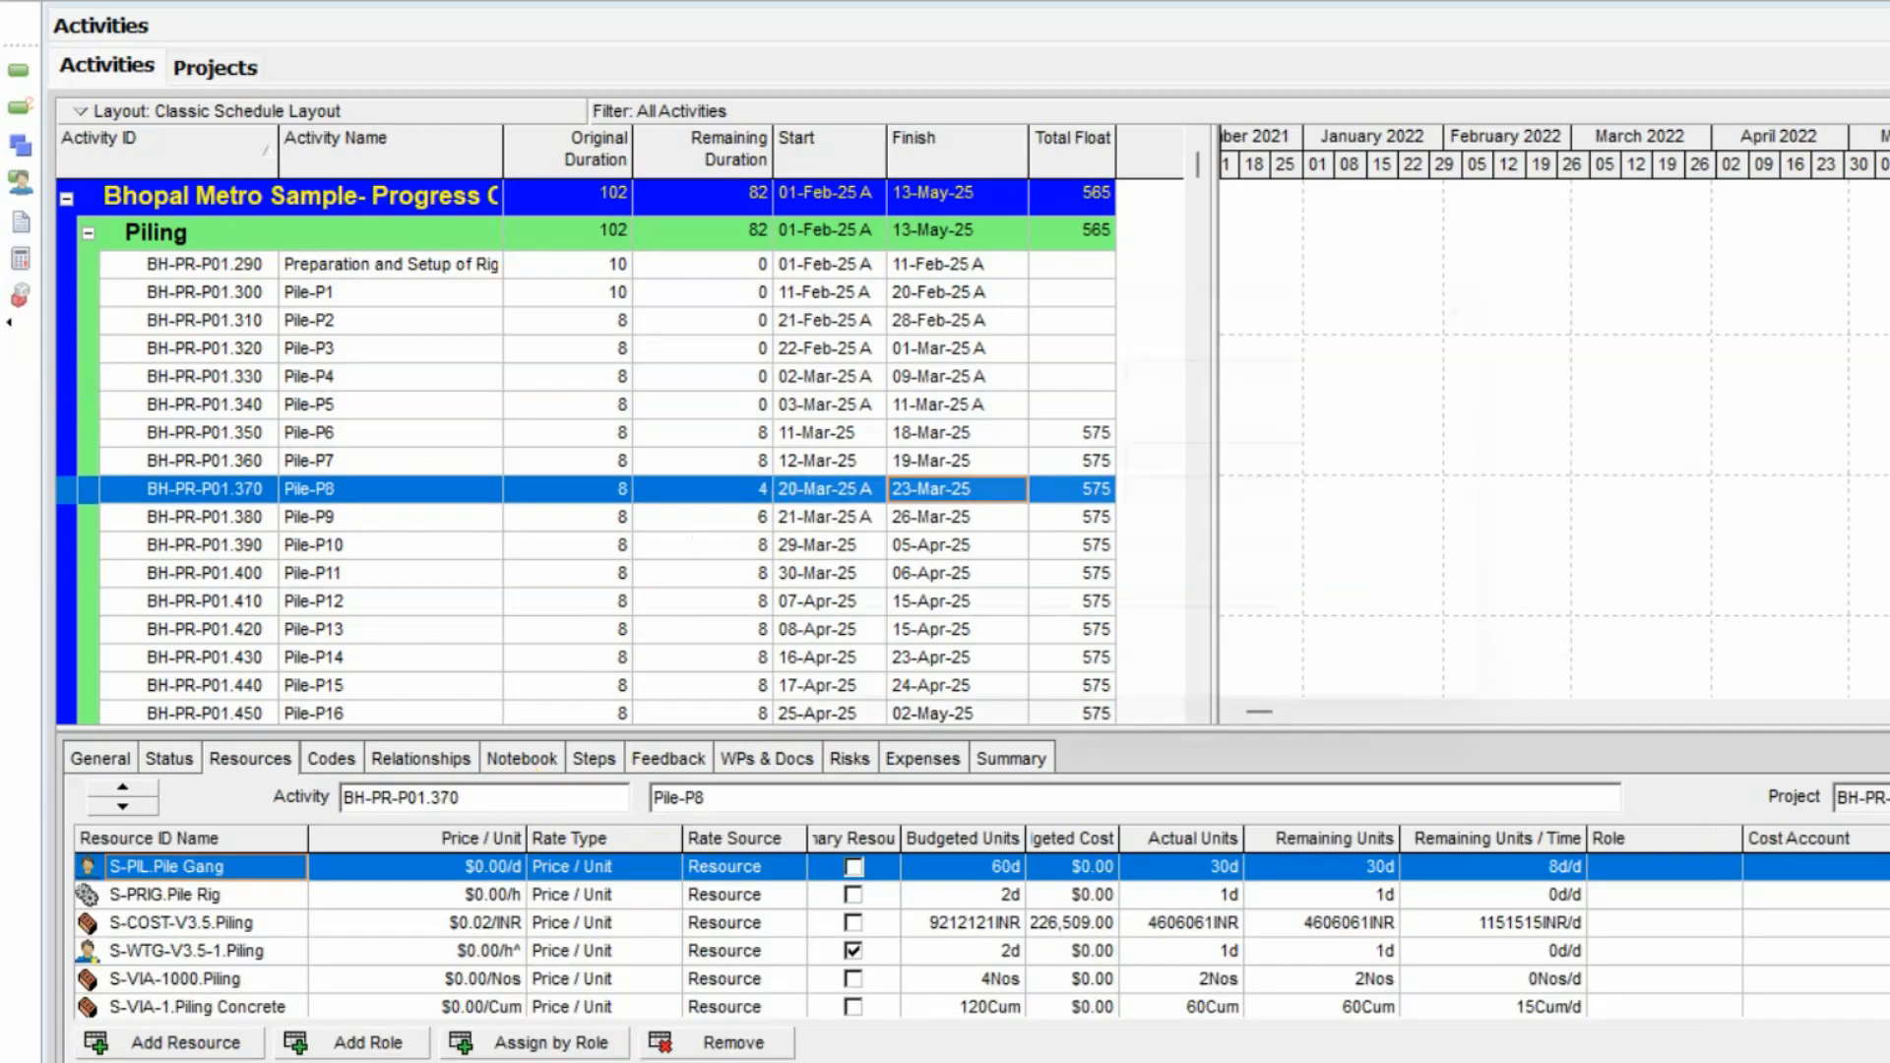
Set the scheduling of progressed activities to Progress Override and schedule the project with the 01-Feb-25 data date.
key("F9")
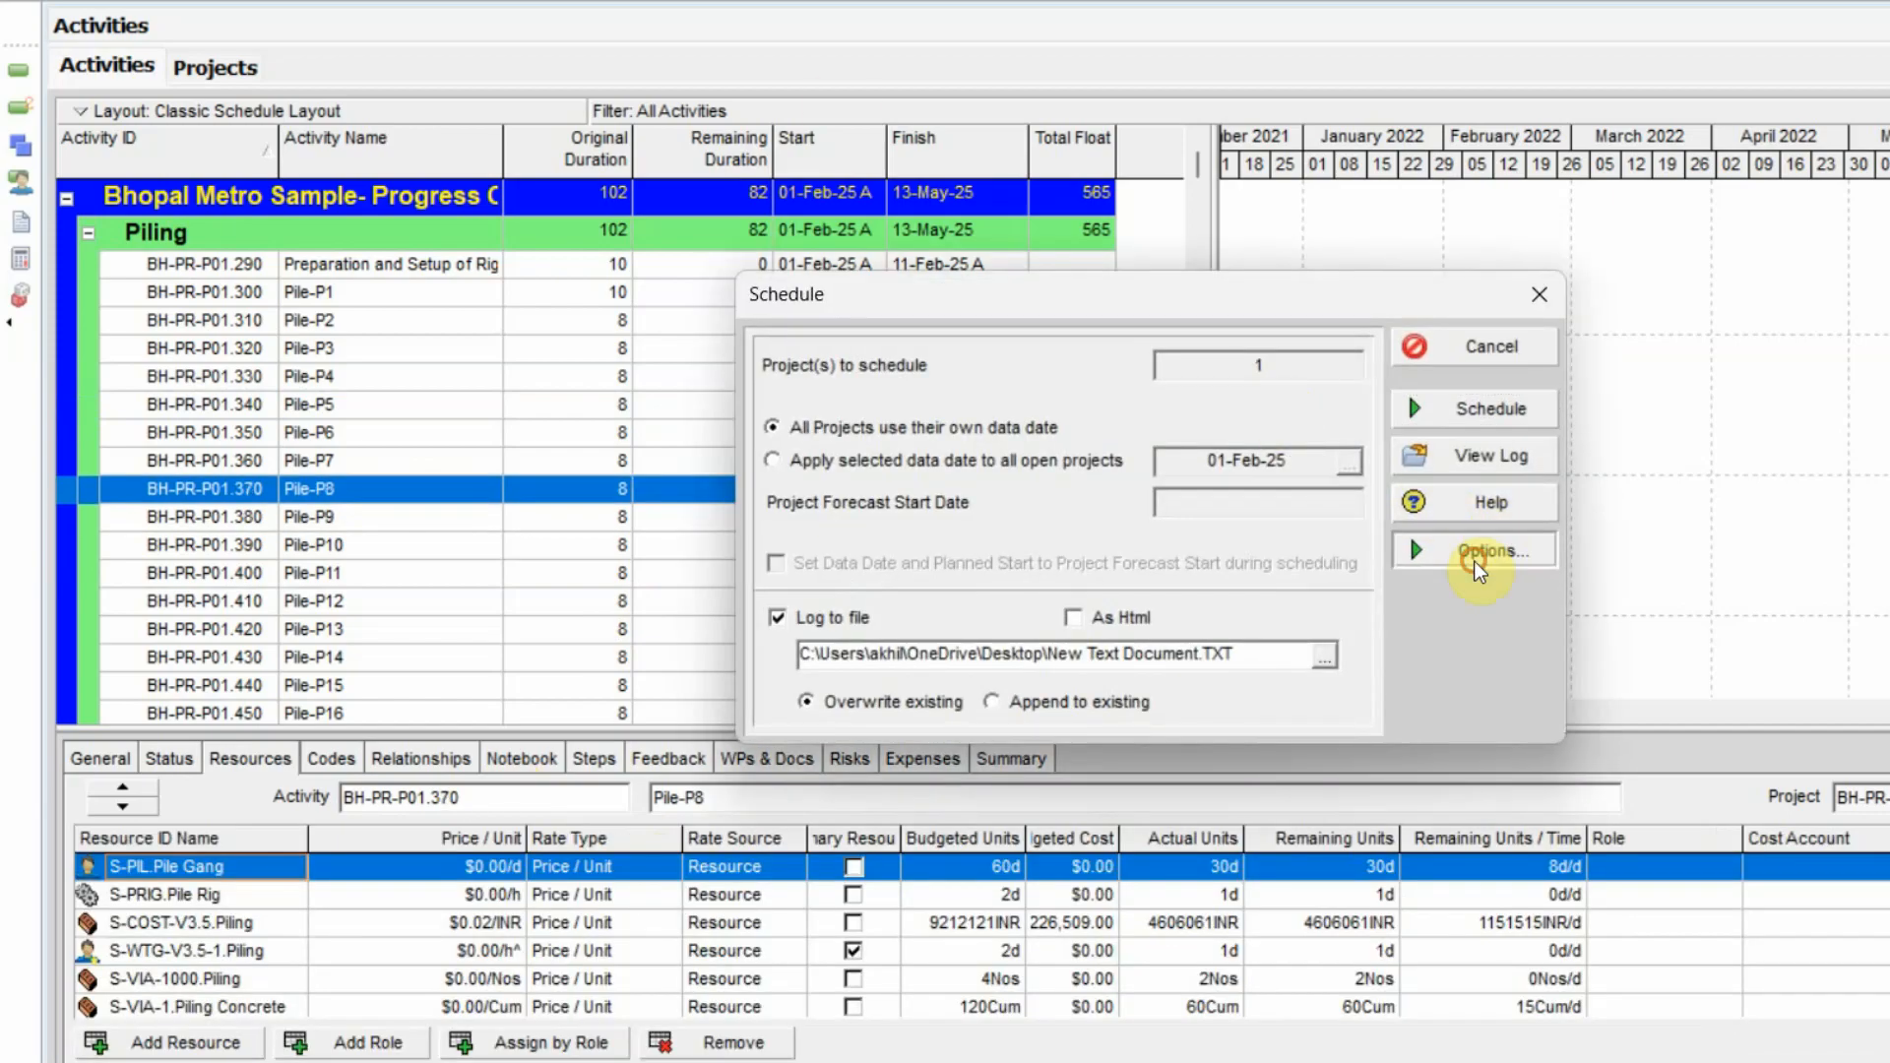
left_click(1476, 557)
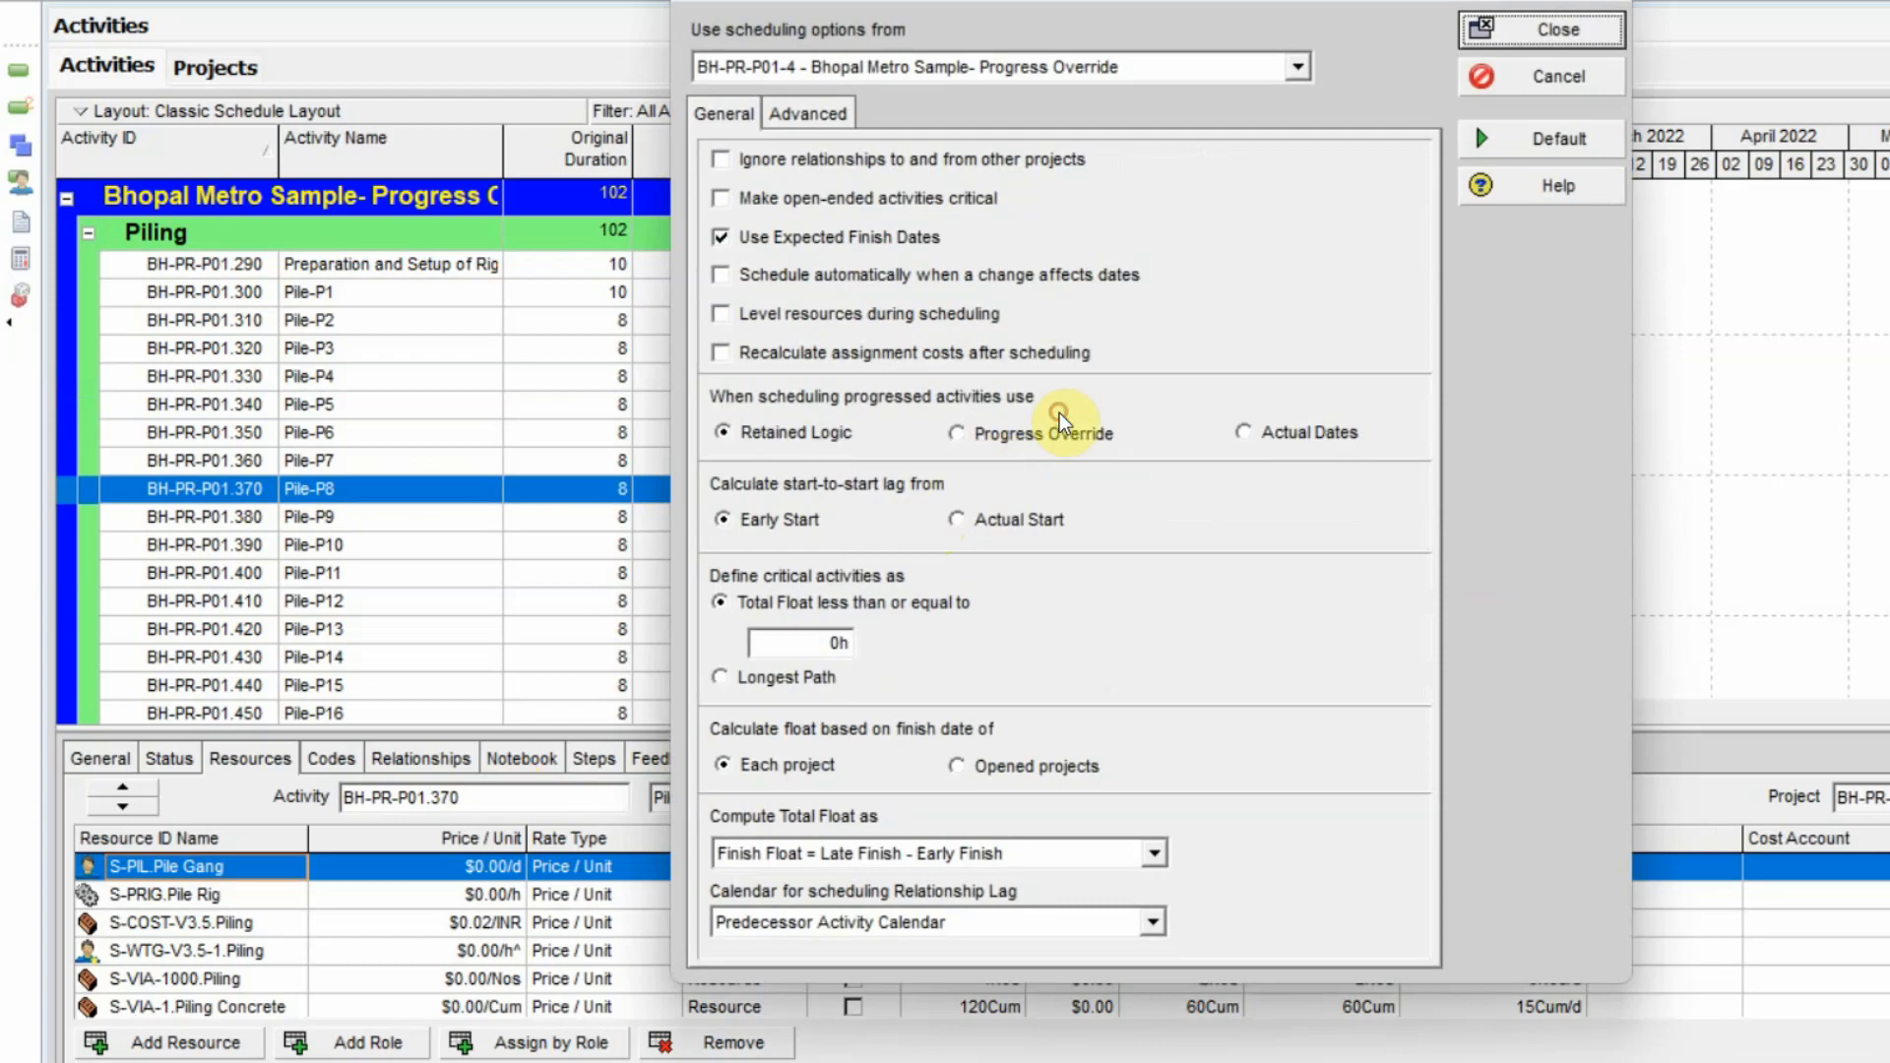
left_click(1016, 430)
left_click(1555, 30)
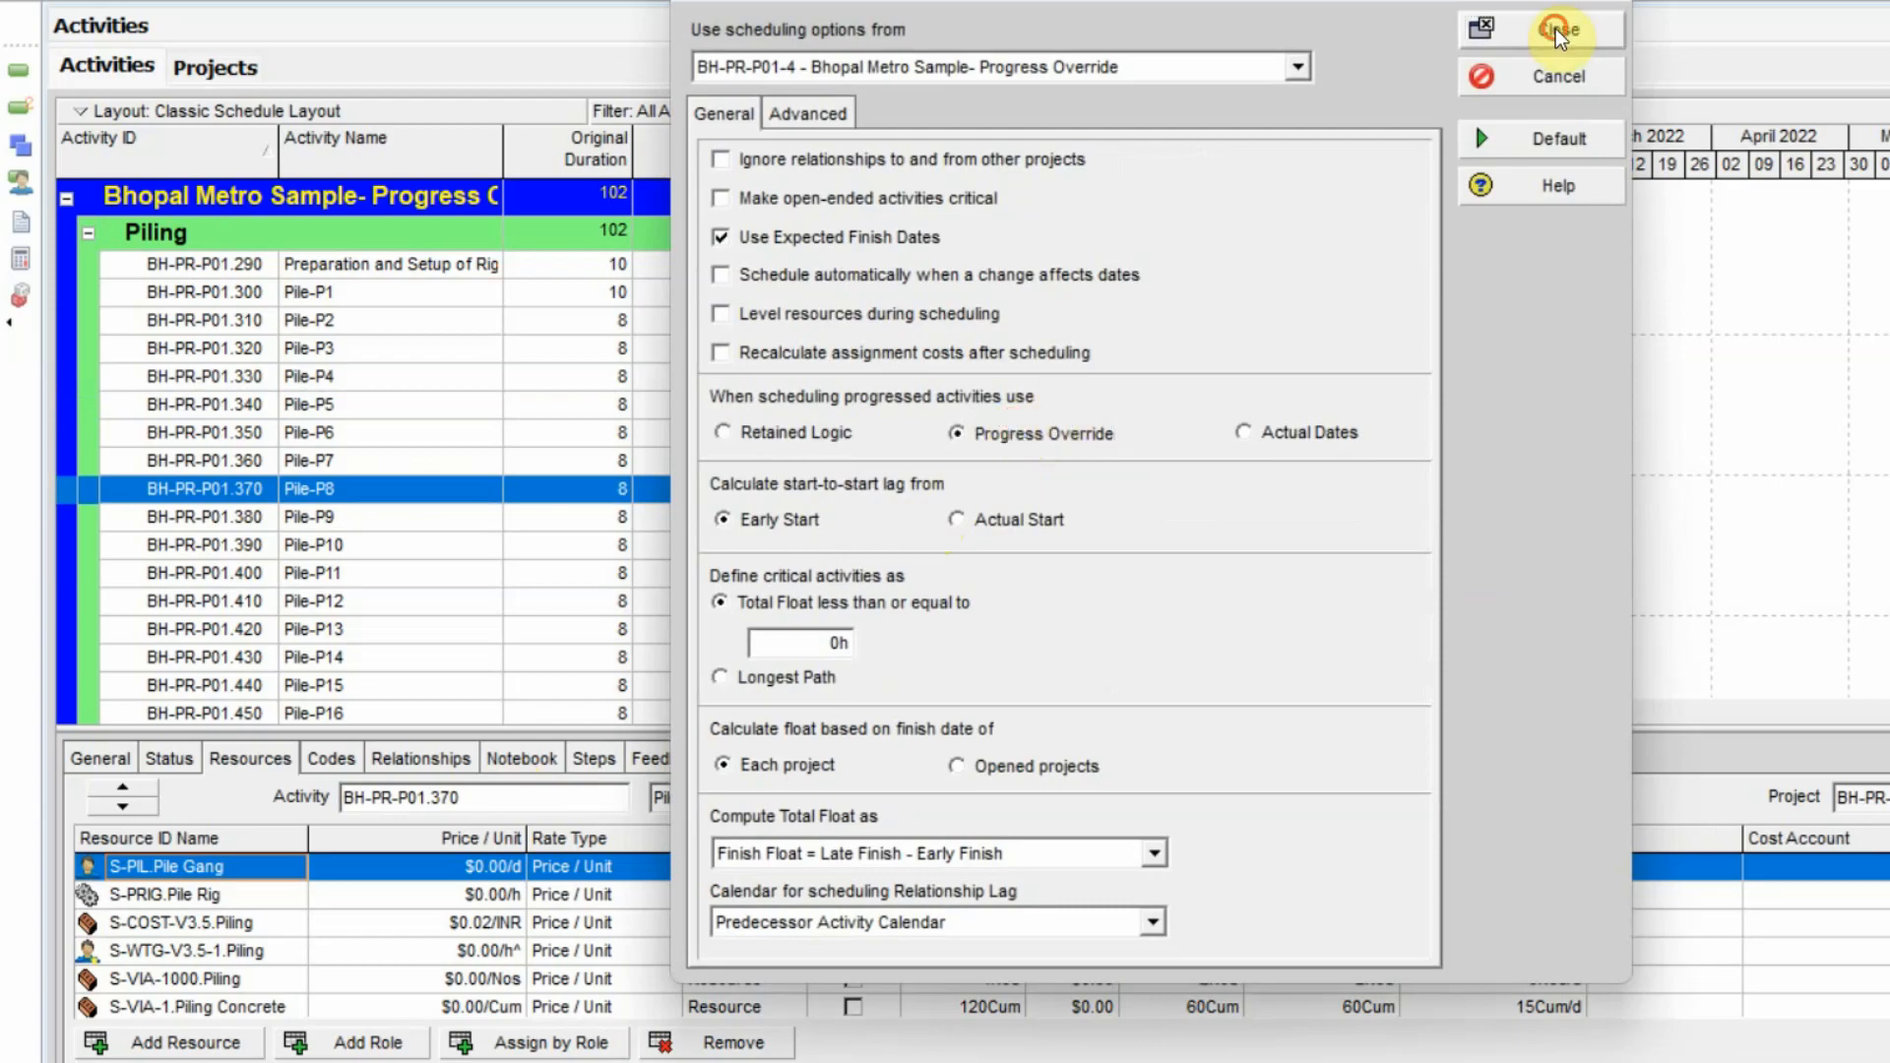
left_click(986, 558)
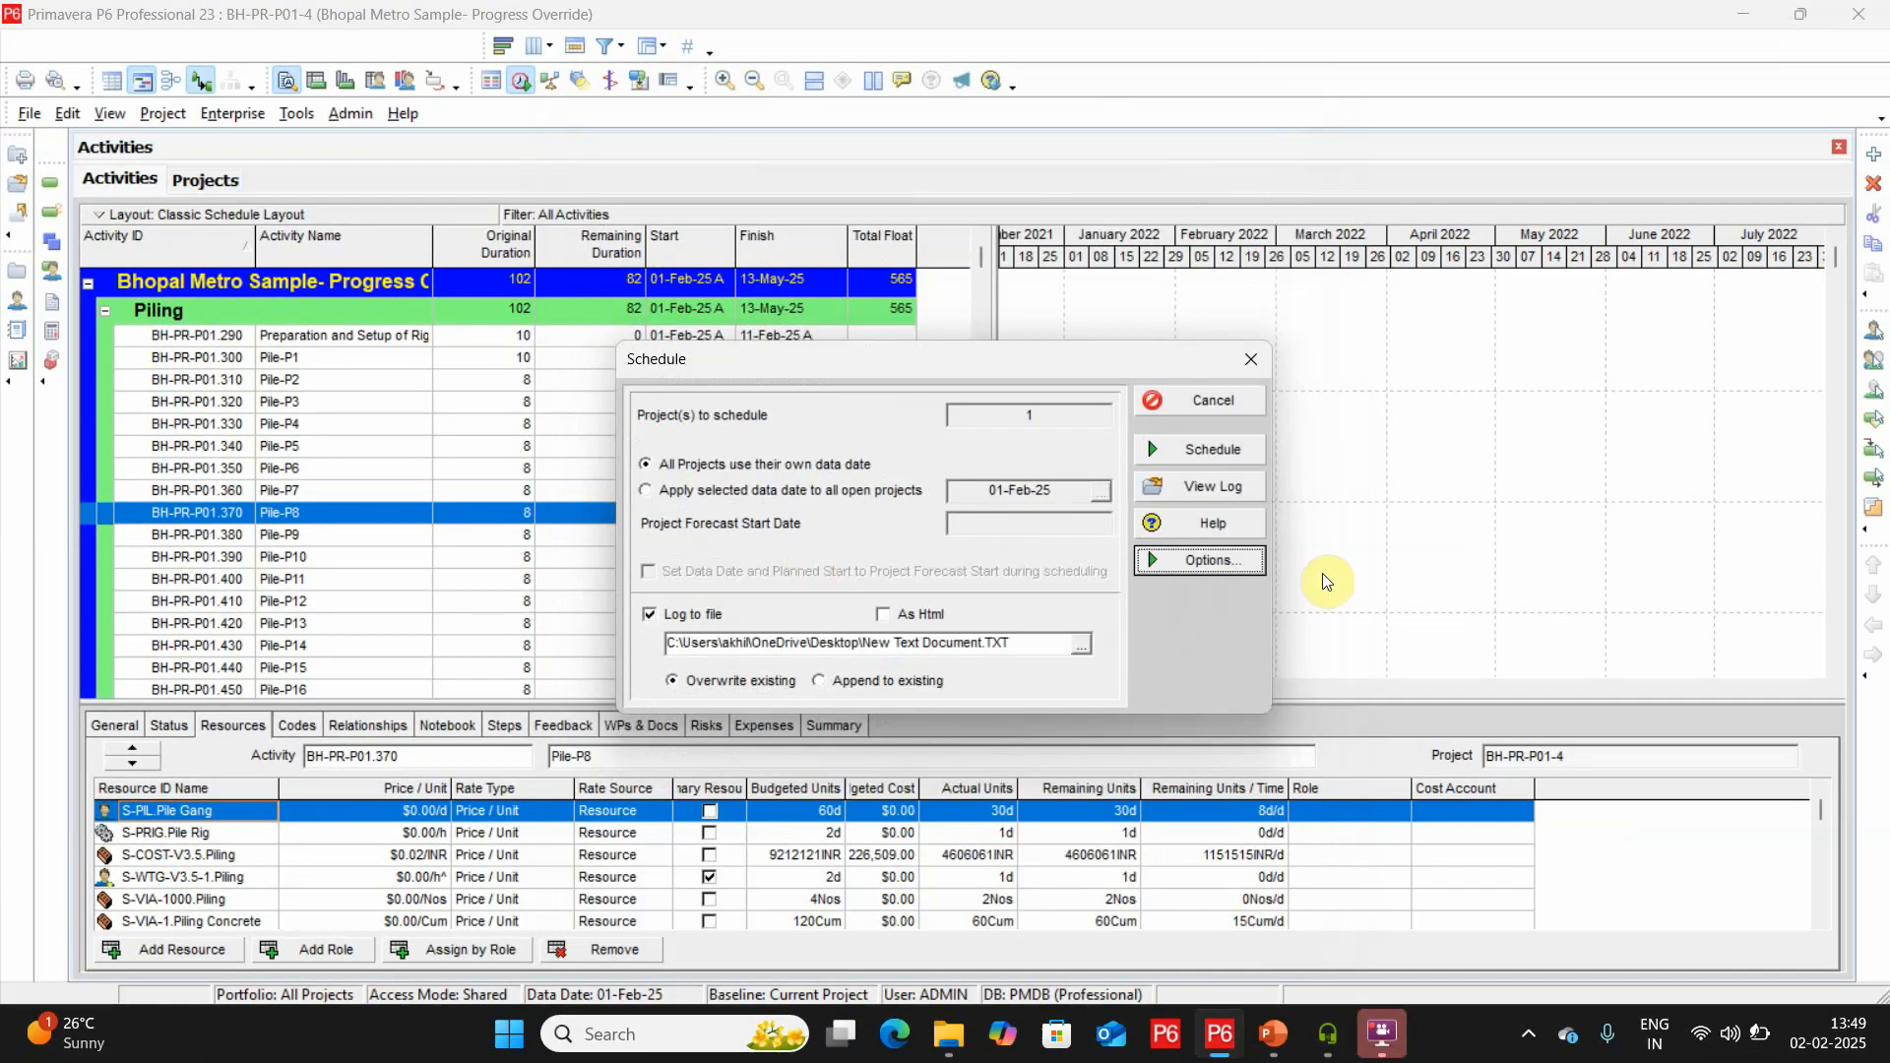
left_click(1207, 449)
Set the data date to 25-Mar-25 and reschedule the project.
left_click(519, 81)
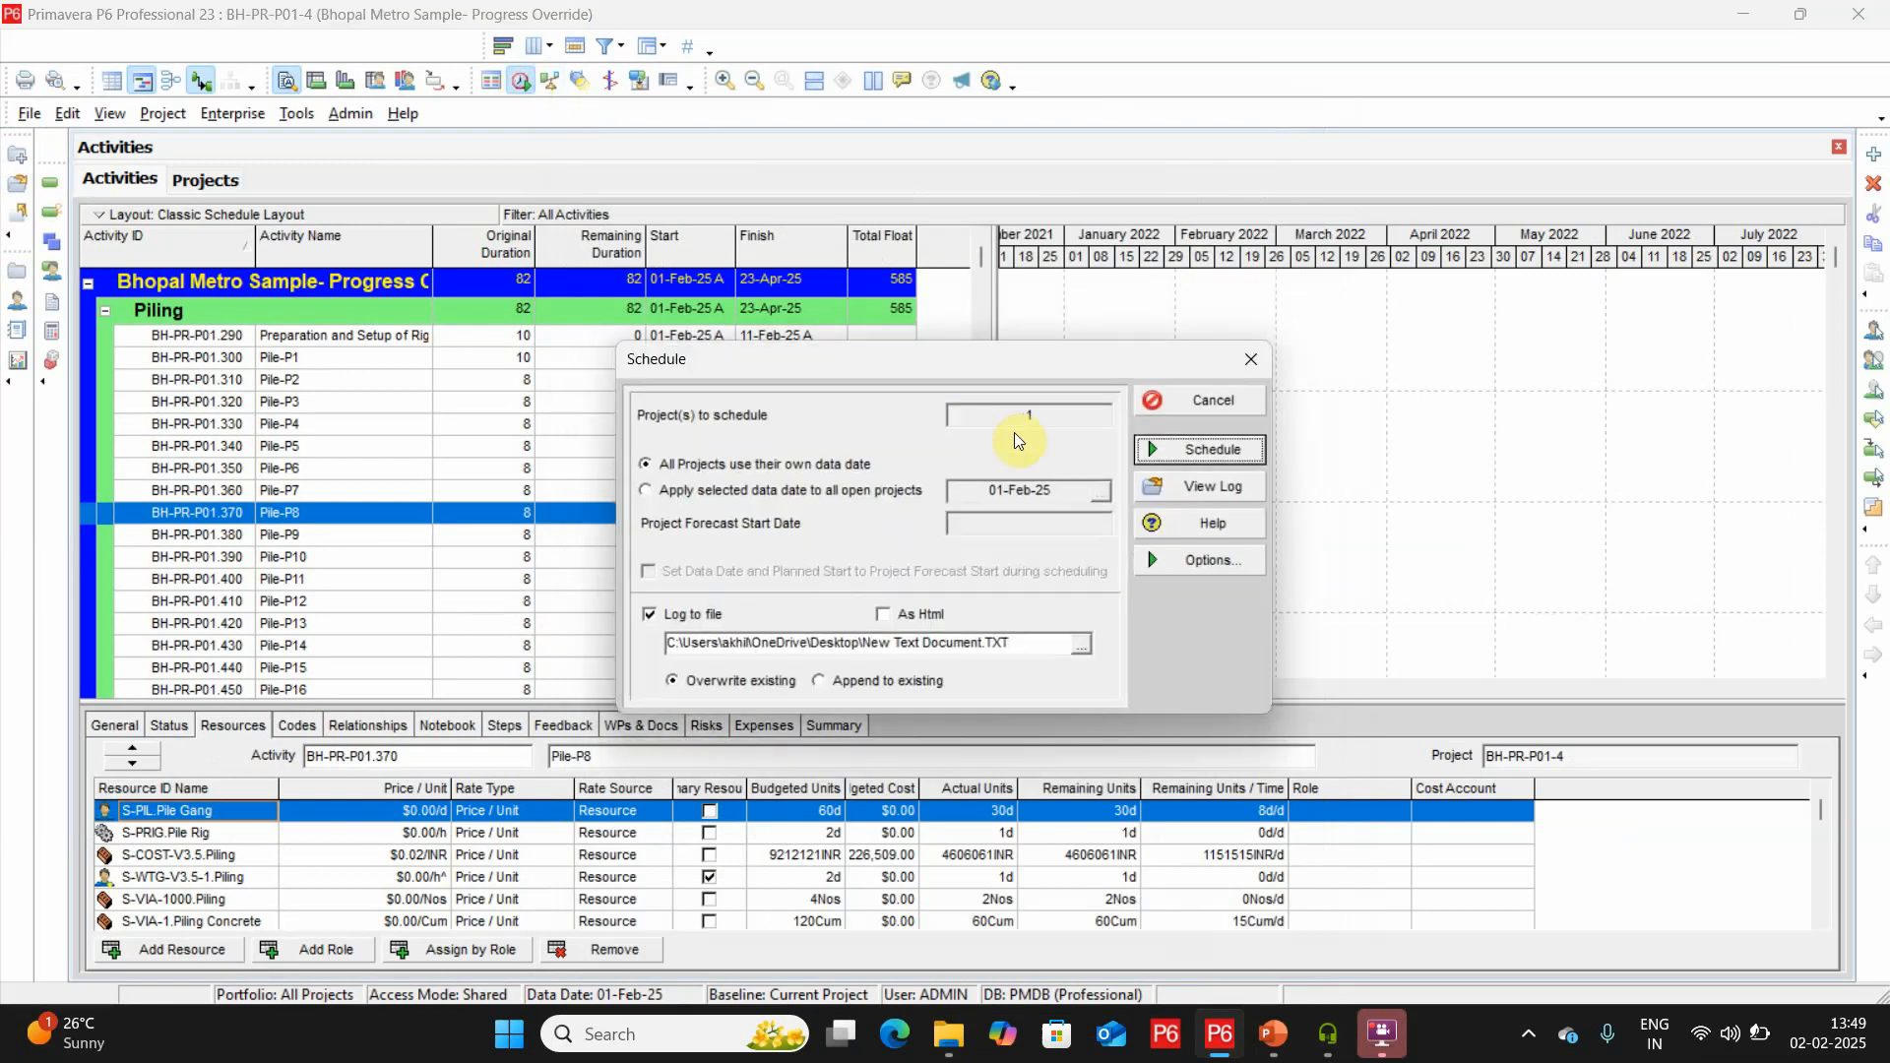
left_click(1099, 491)
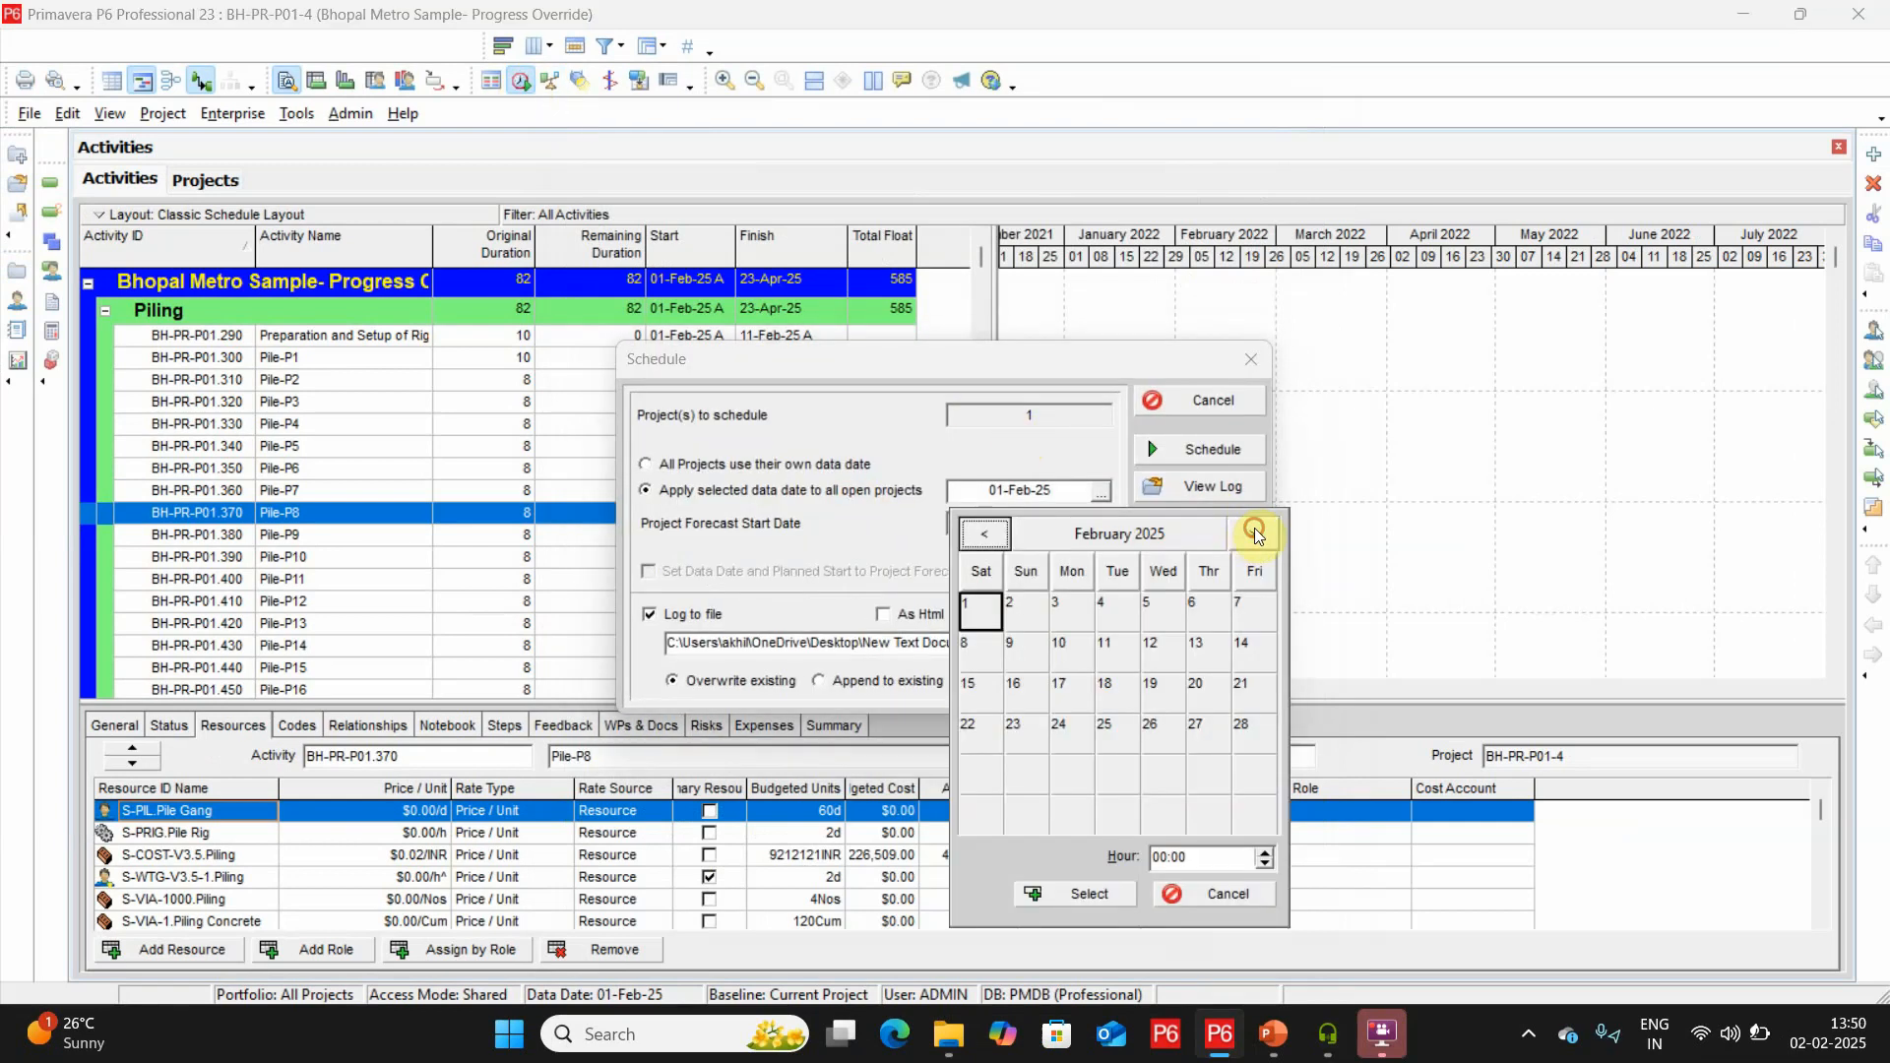
left_click(1252, 533)
double_click(1114, 711)
left_click(1223, 449)
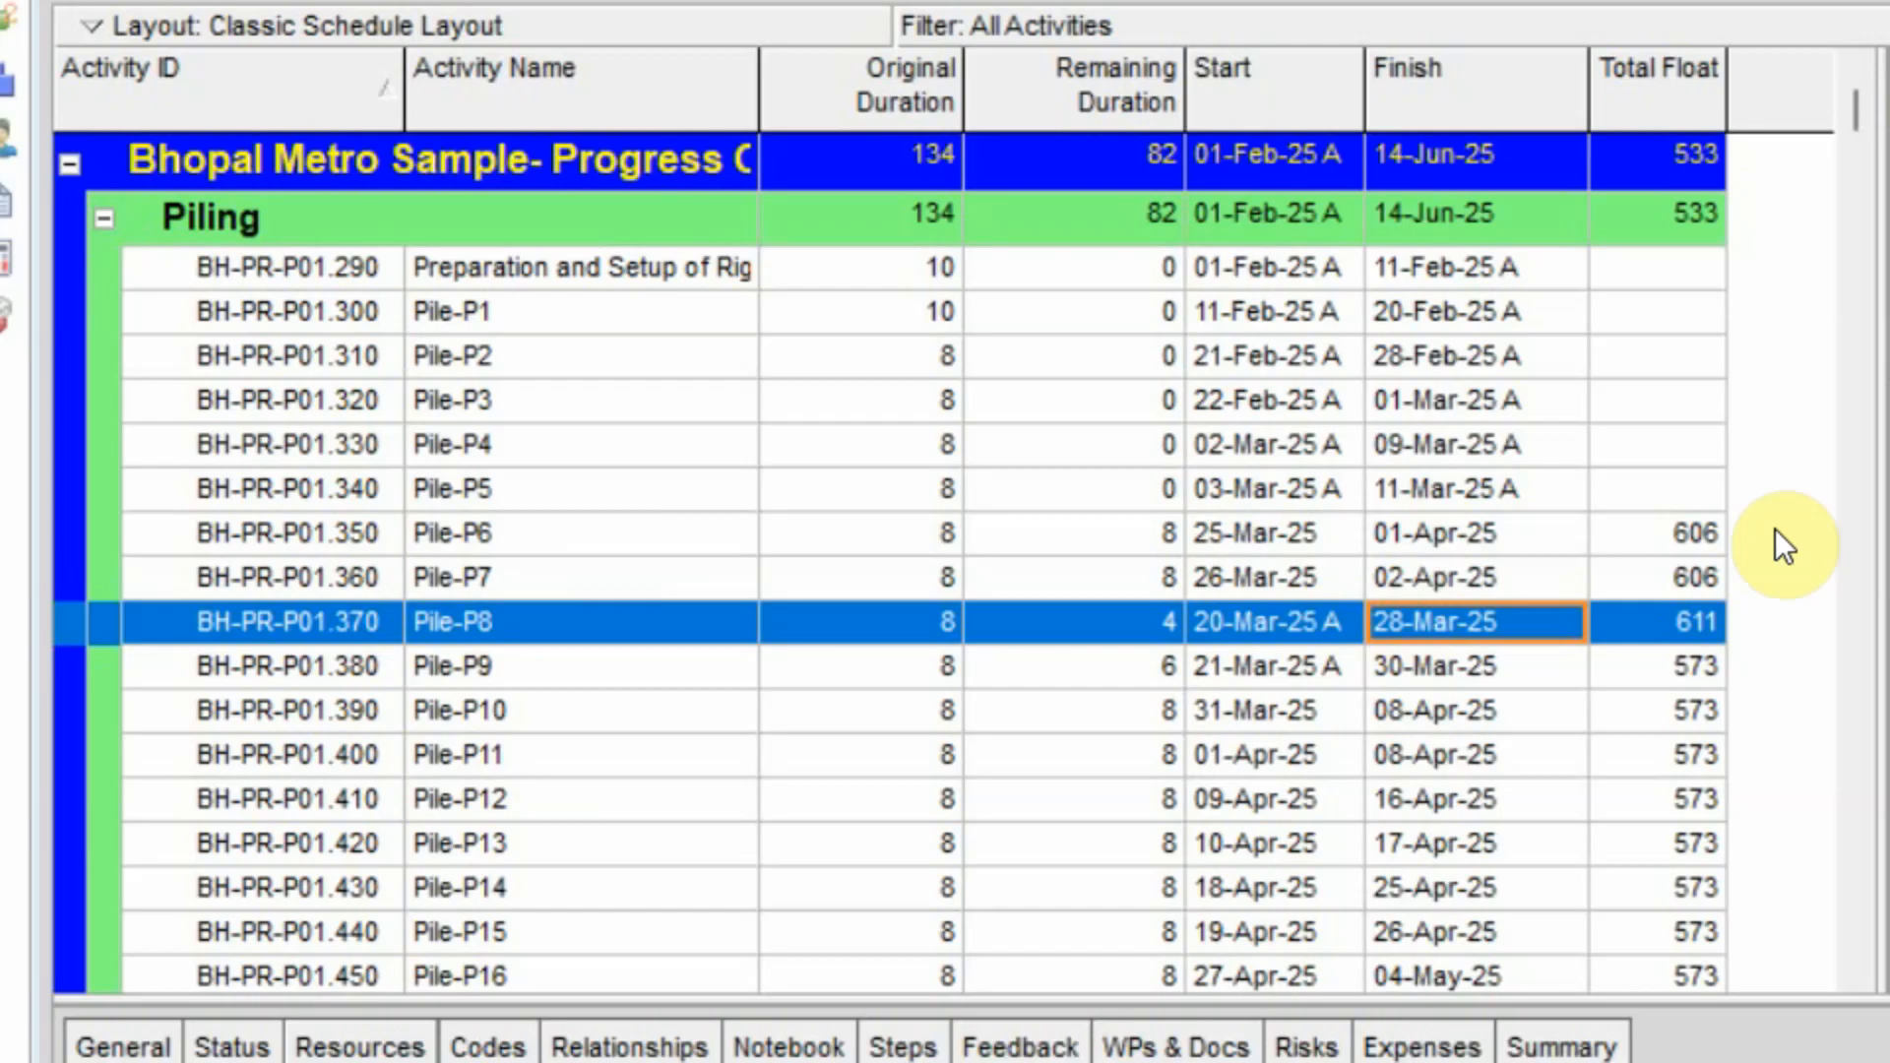
Open the resource assignments and examine how remaining S-VIA-1000 Piling units are spread by week for Pile-P8, Pile-P9, Pile-P6 and Pile-P7.
left_click(287, 13)
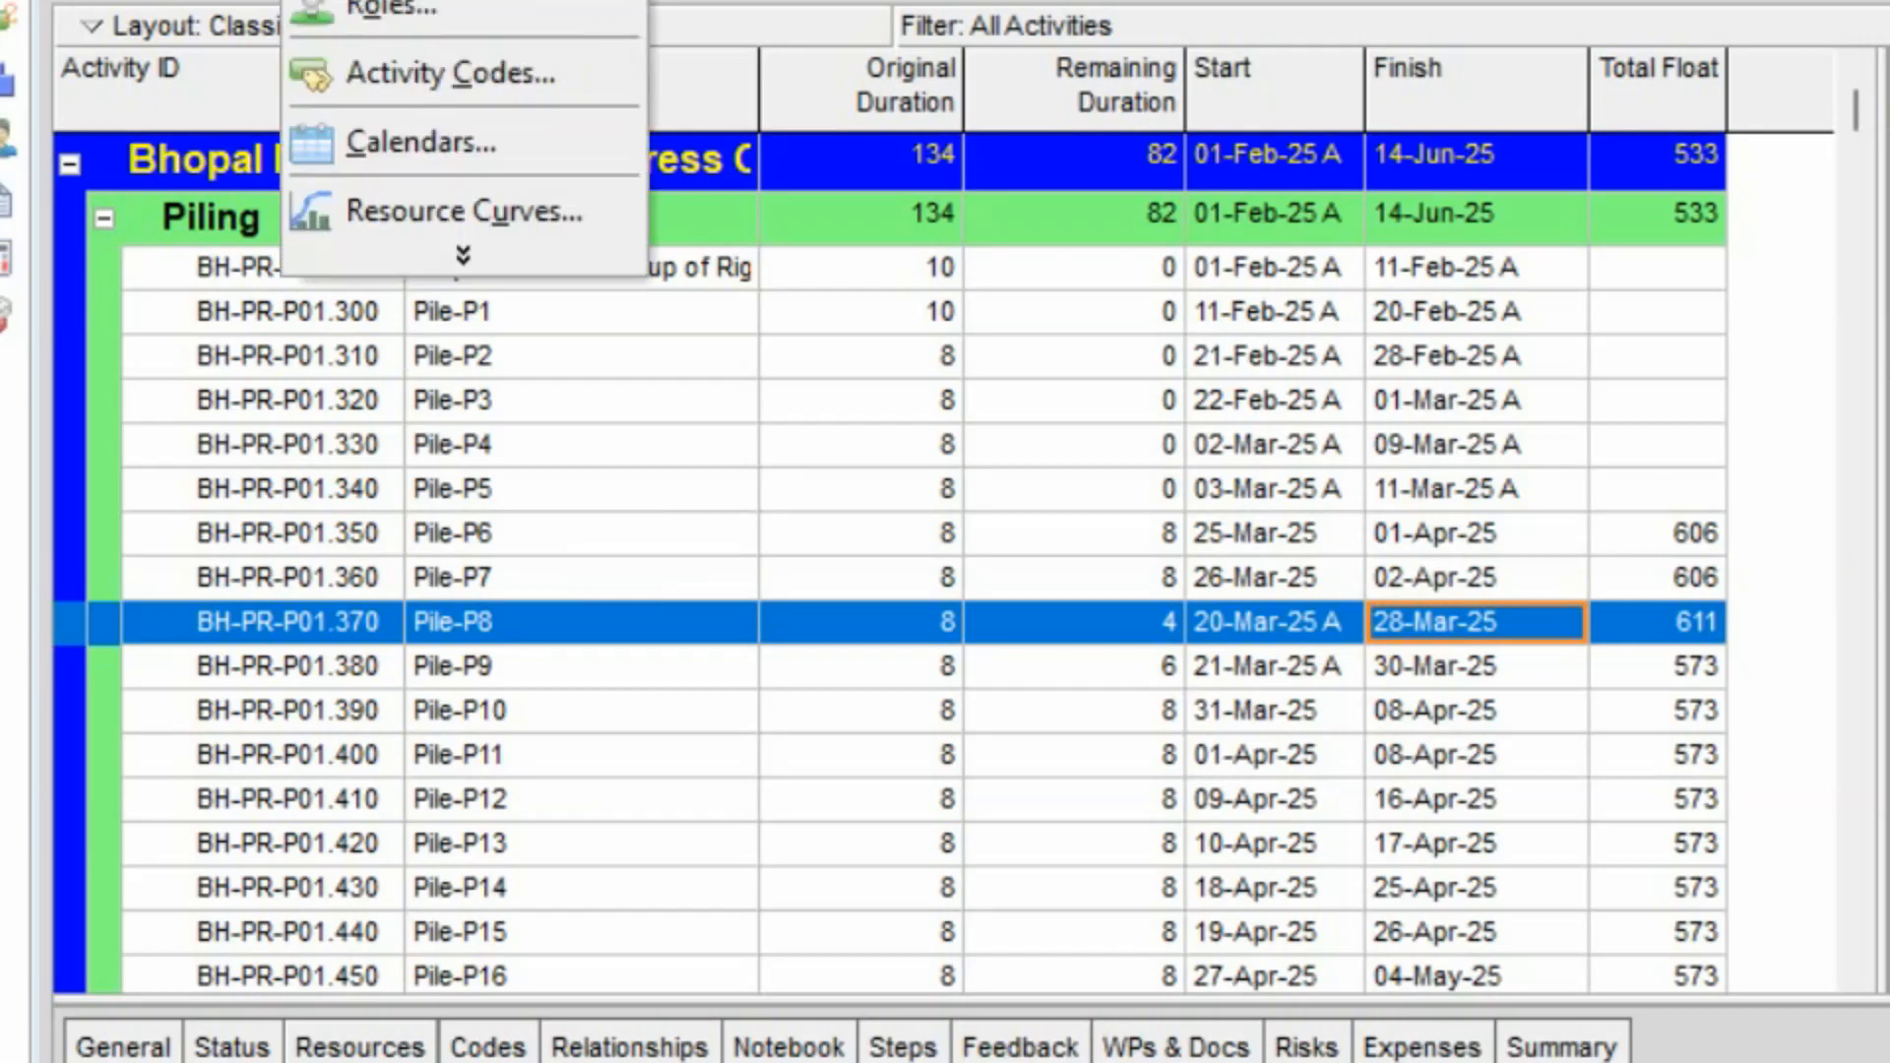
mouse_move(182, 13)
left_click(214, 88)
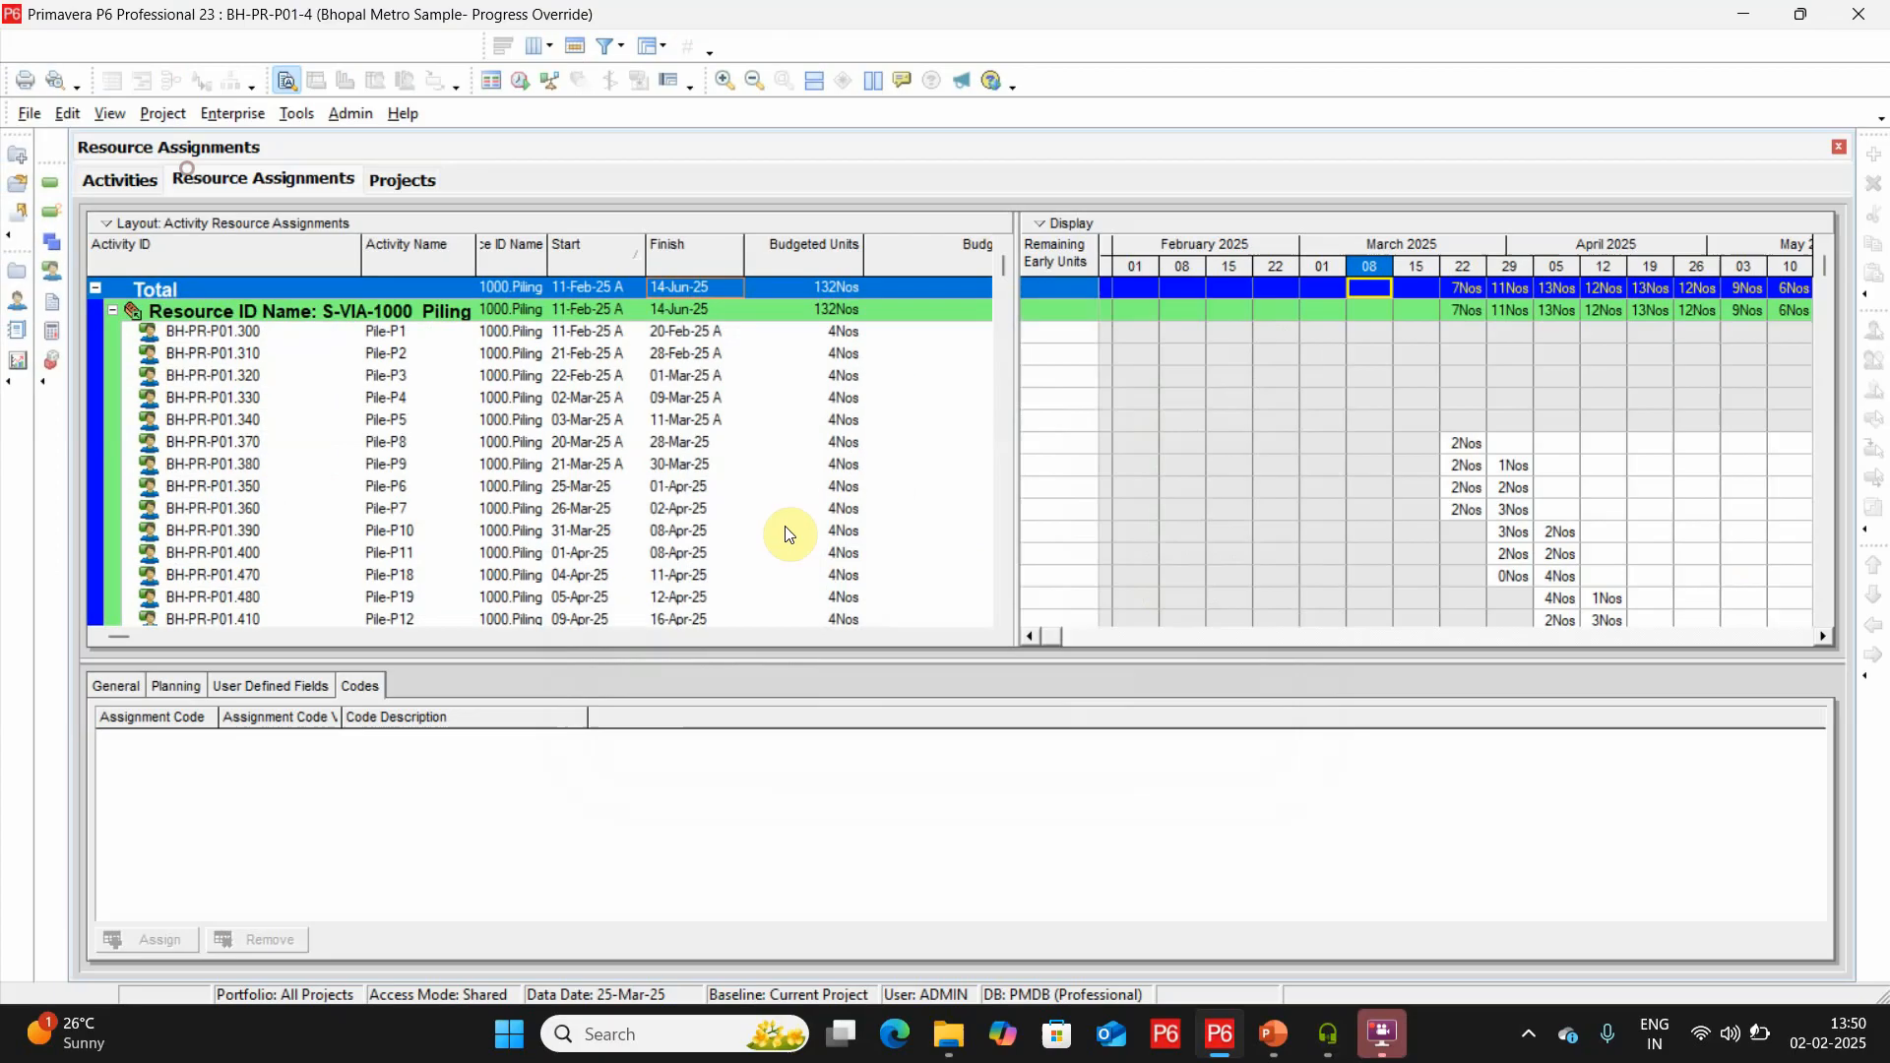
left_click(395, 463)
key("Down")
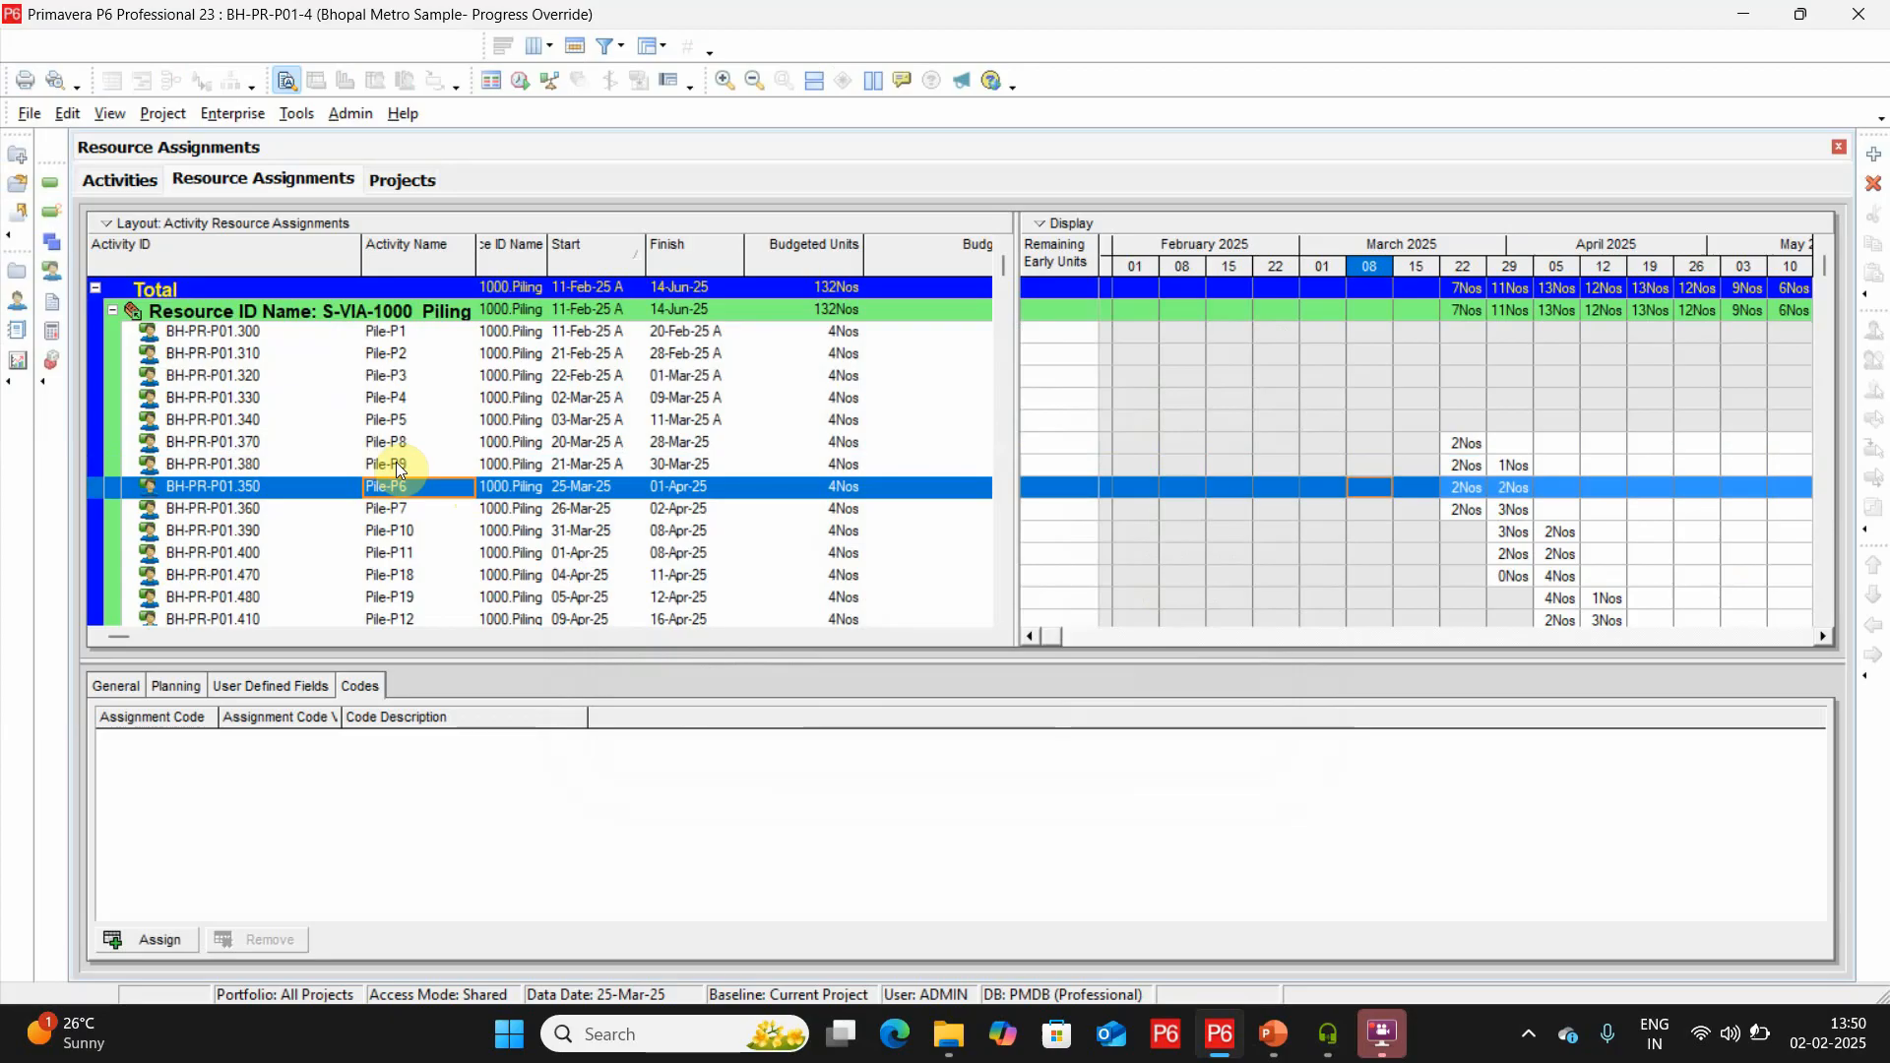
key("Down")
key("Up")
key("Up")
key("Down")
key("Up")
key("Up")
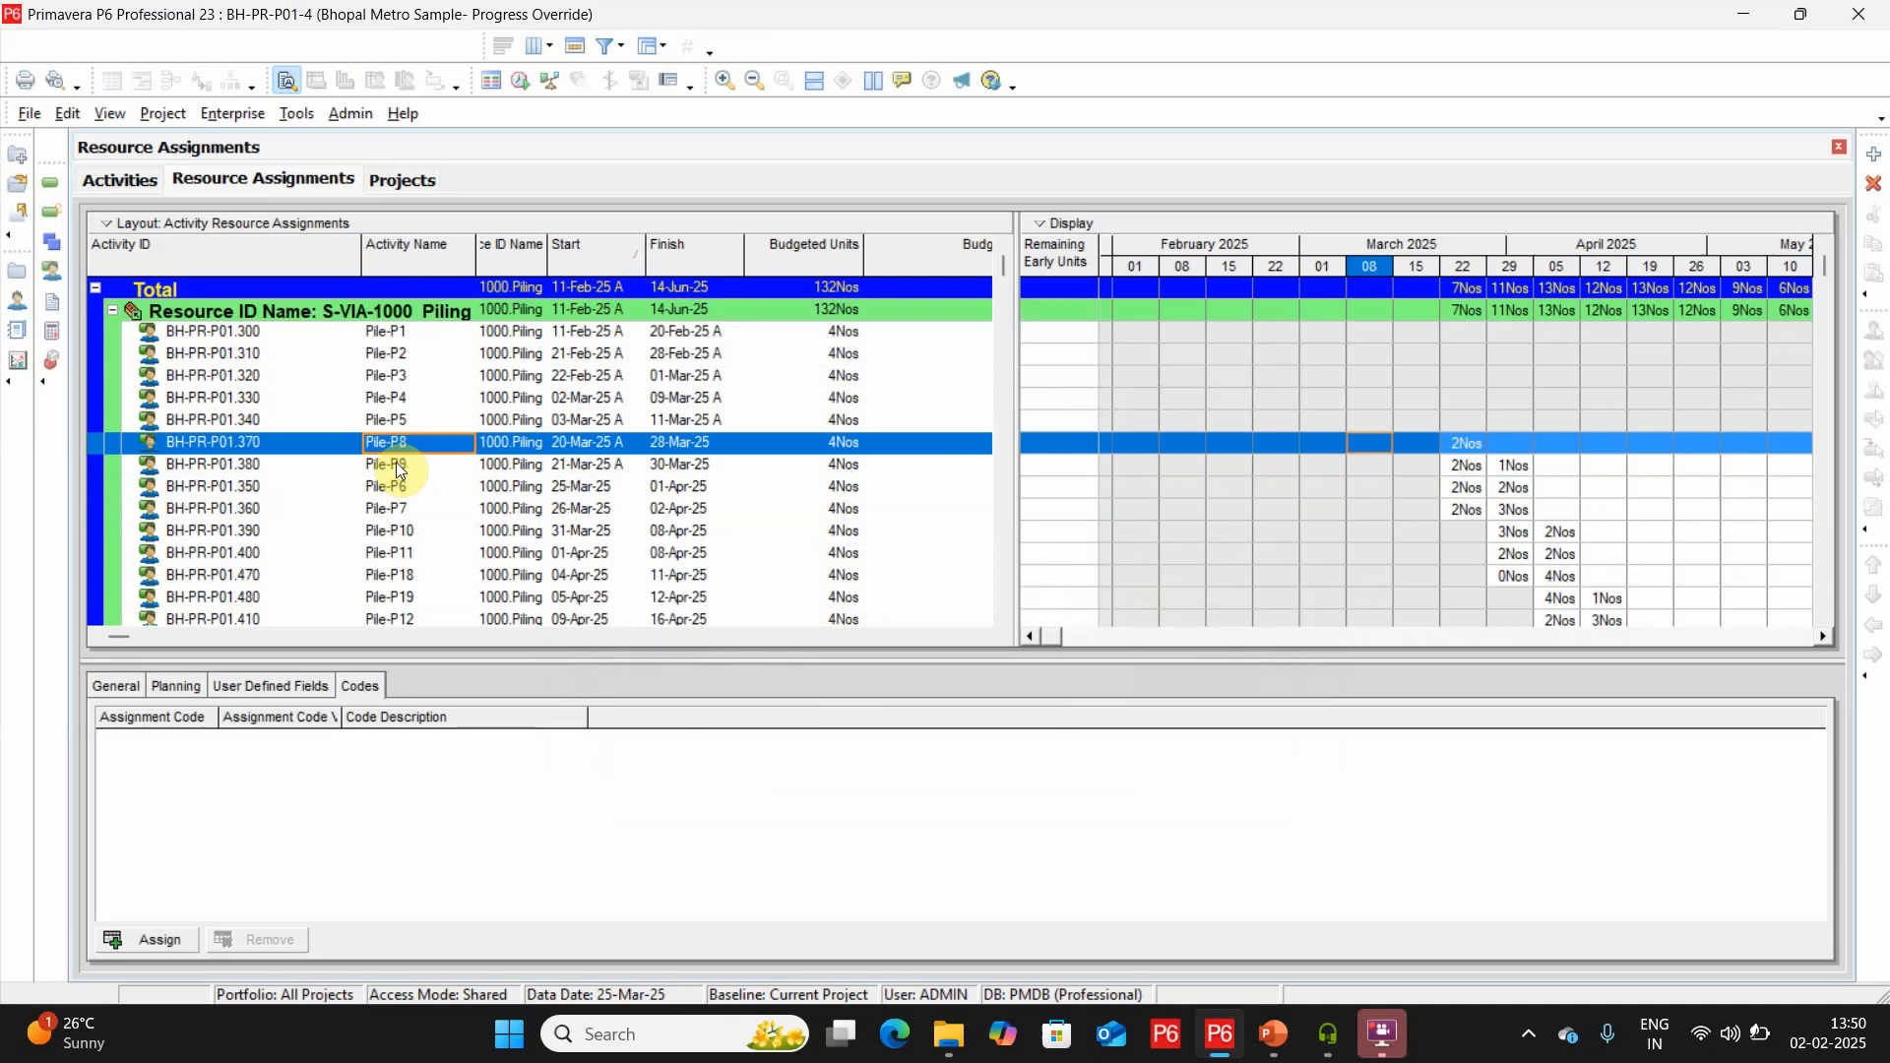
key("Down")
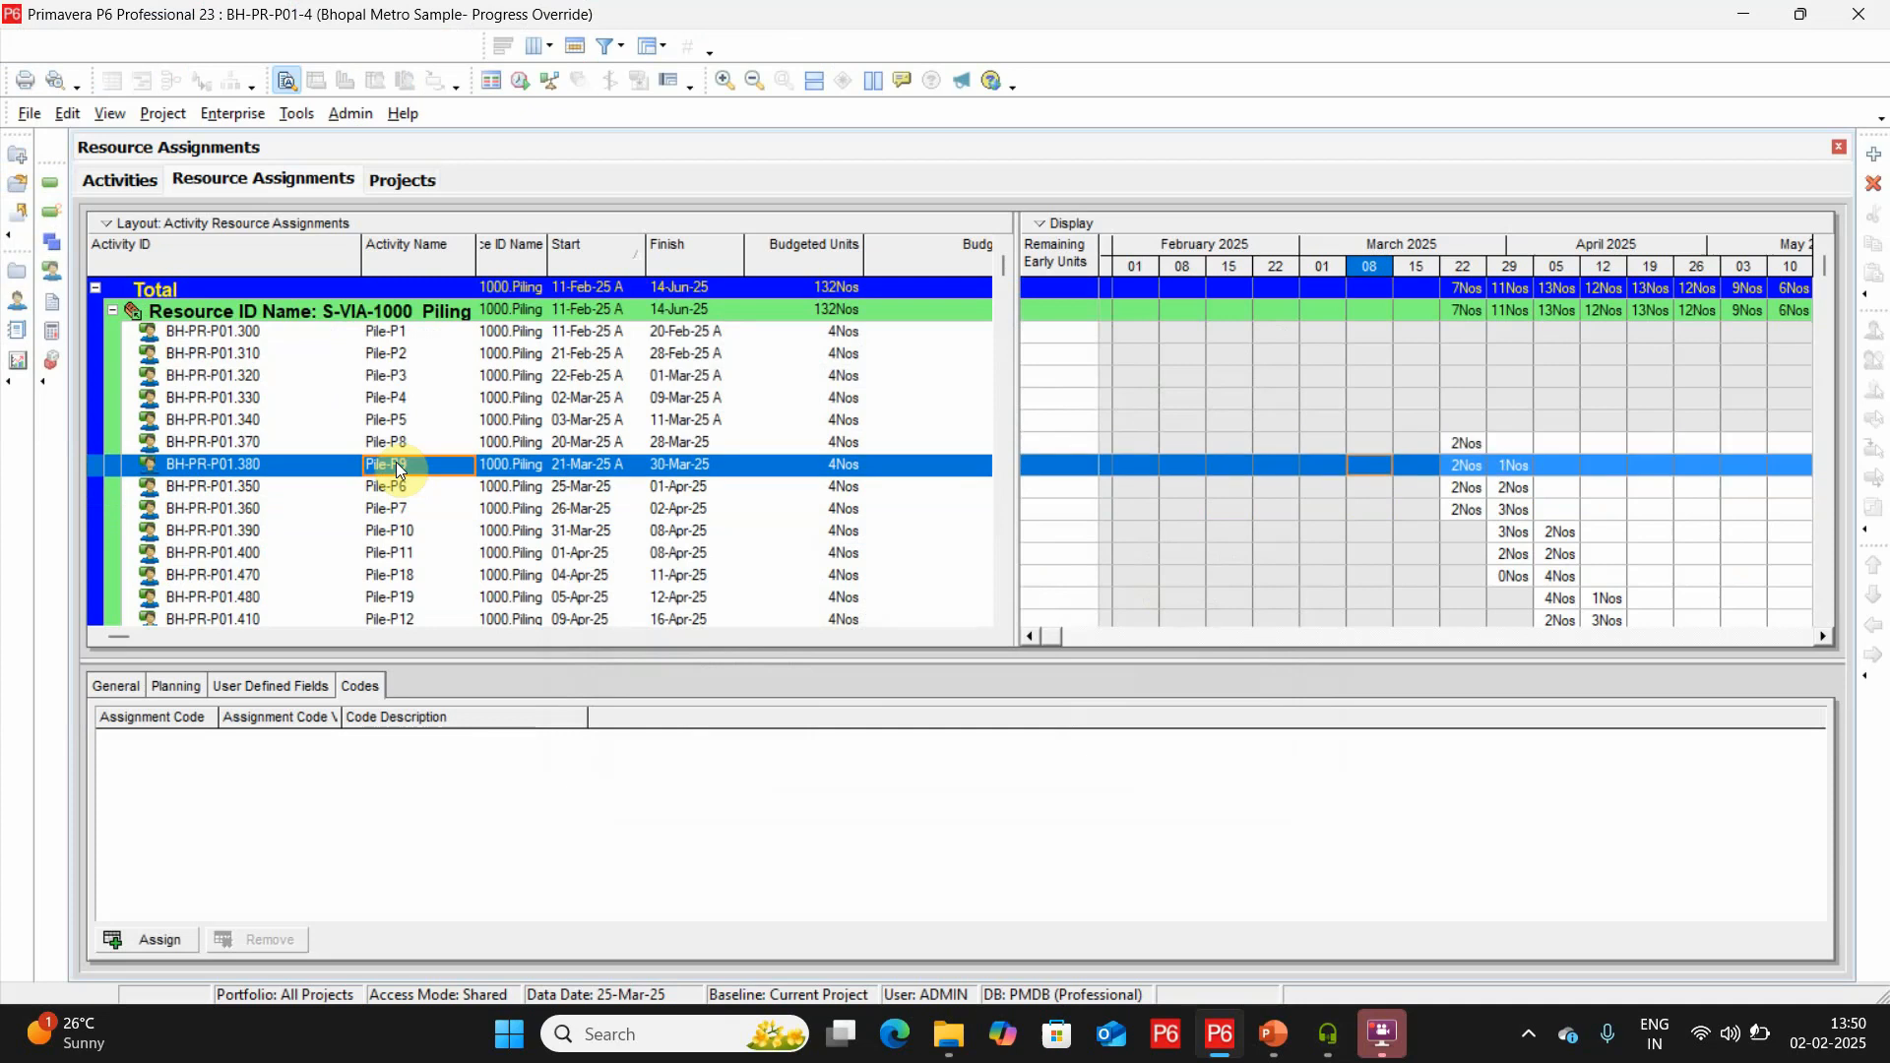
key("Down")
key("Down")
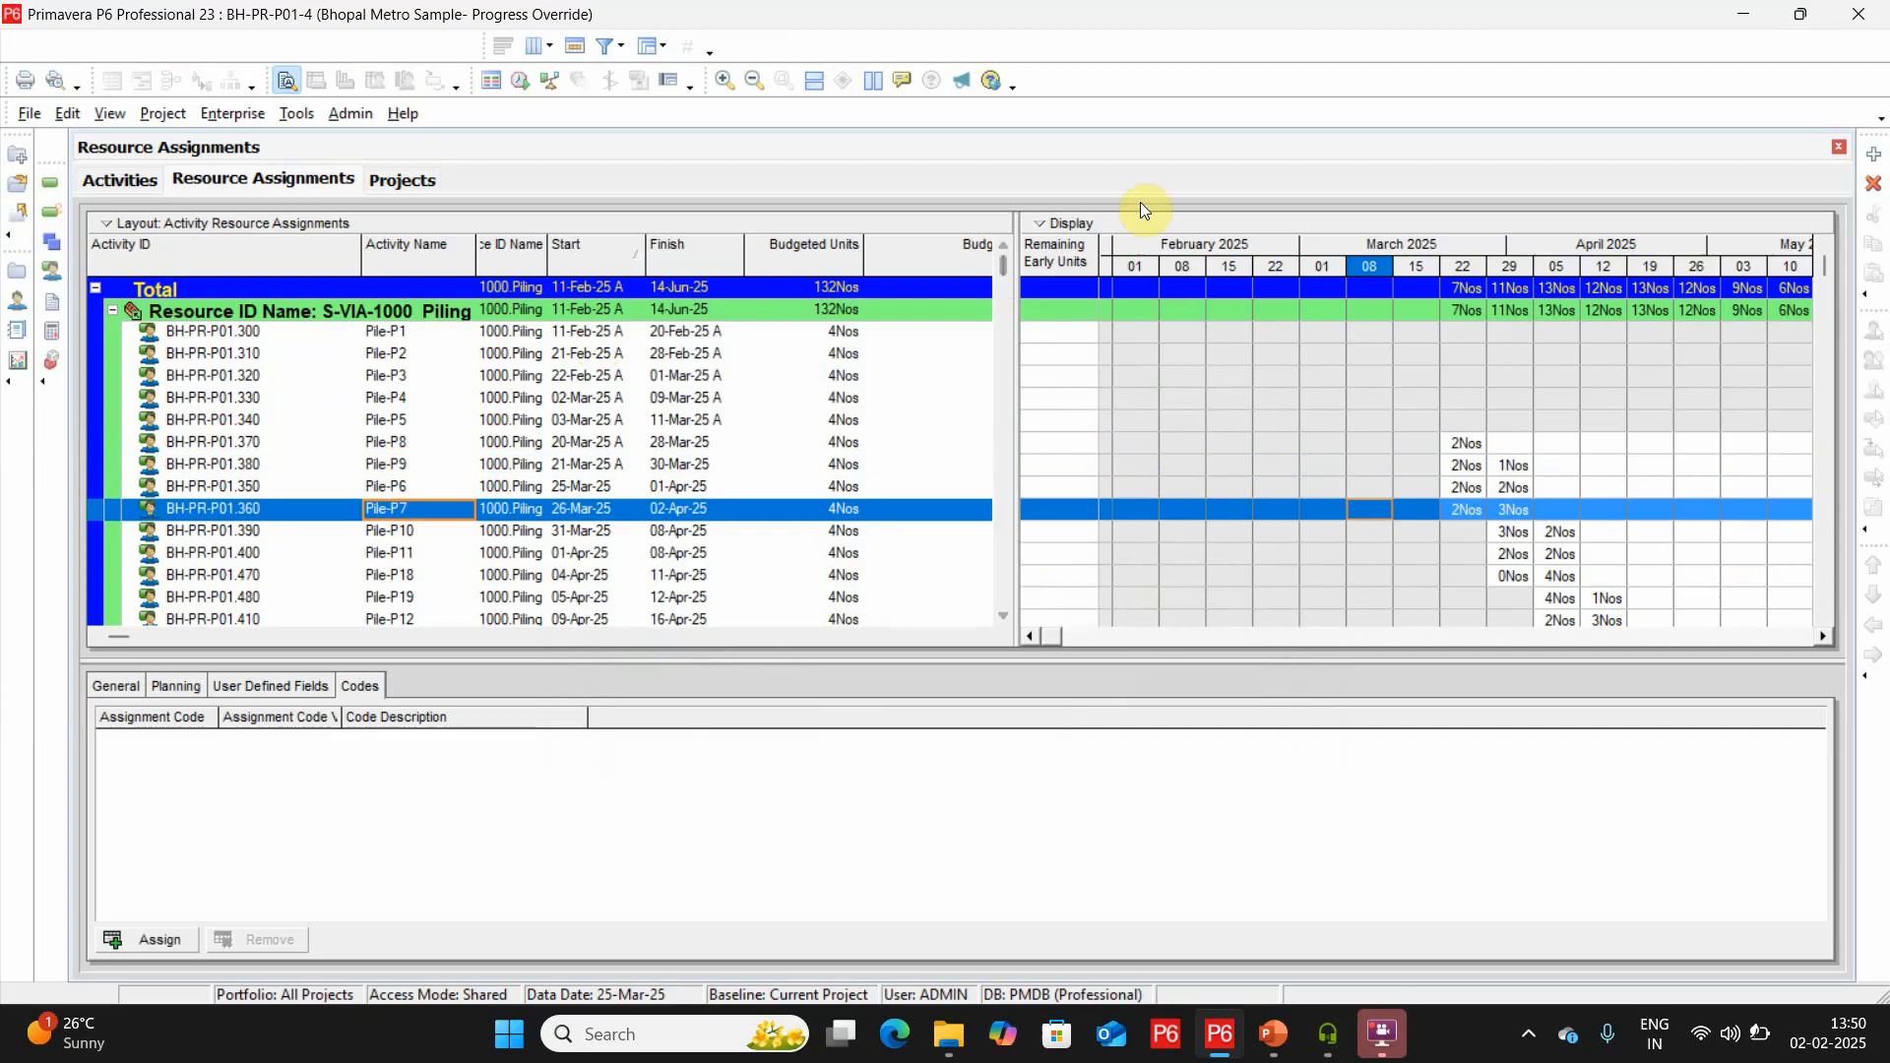
Return to the activities list and compare the finish dates of Pile-P8, Pile-P9 and Pile-P6.
right_click(1075, 258)
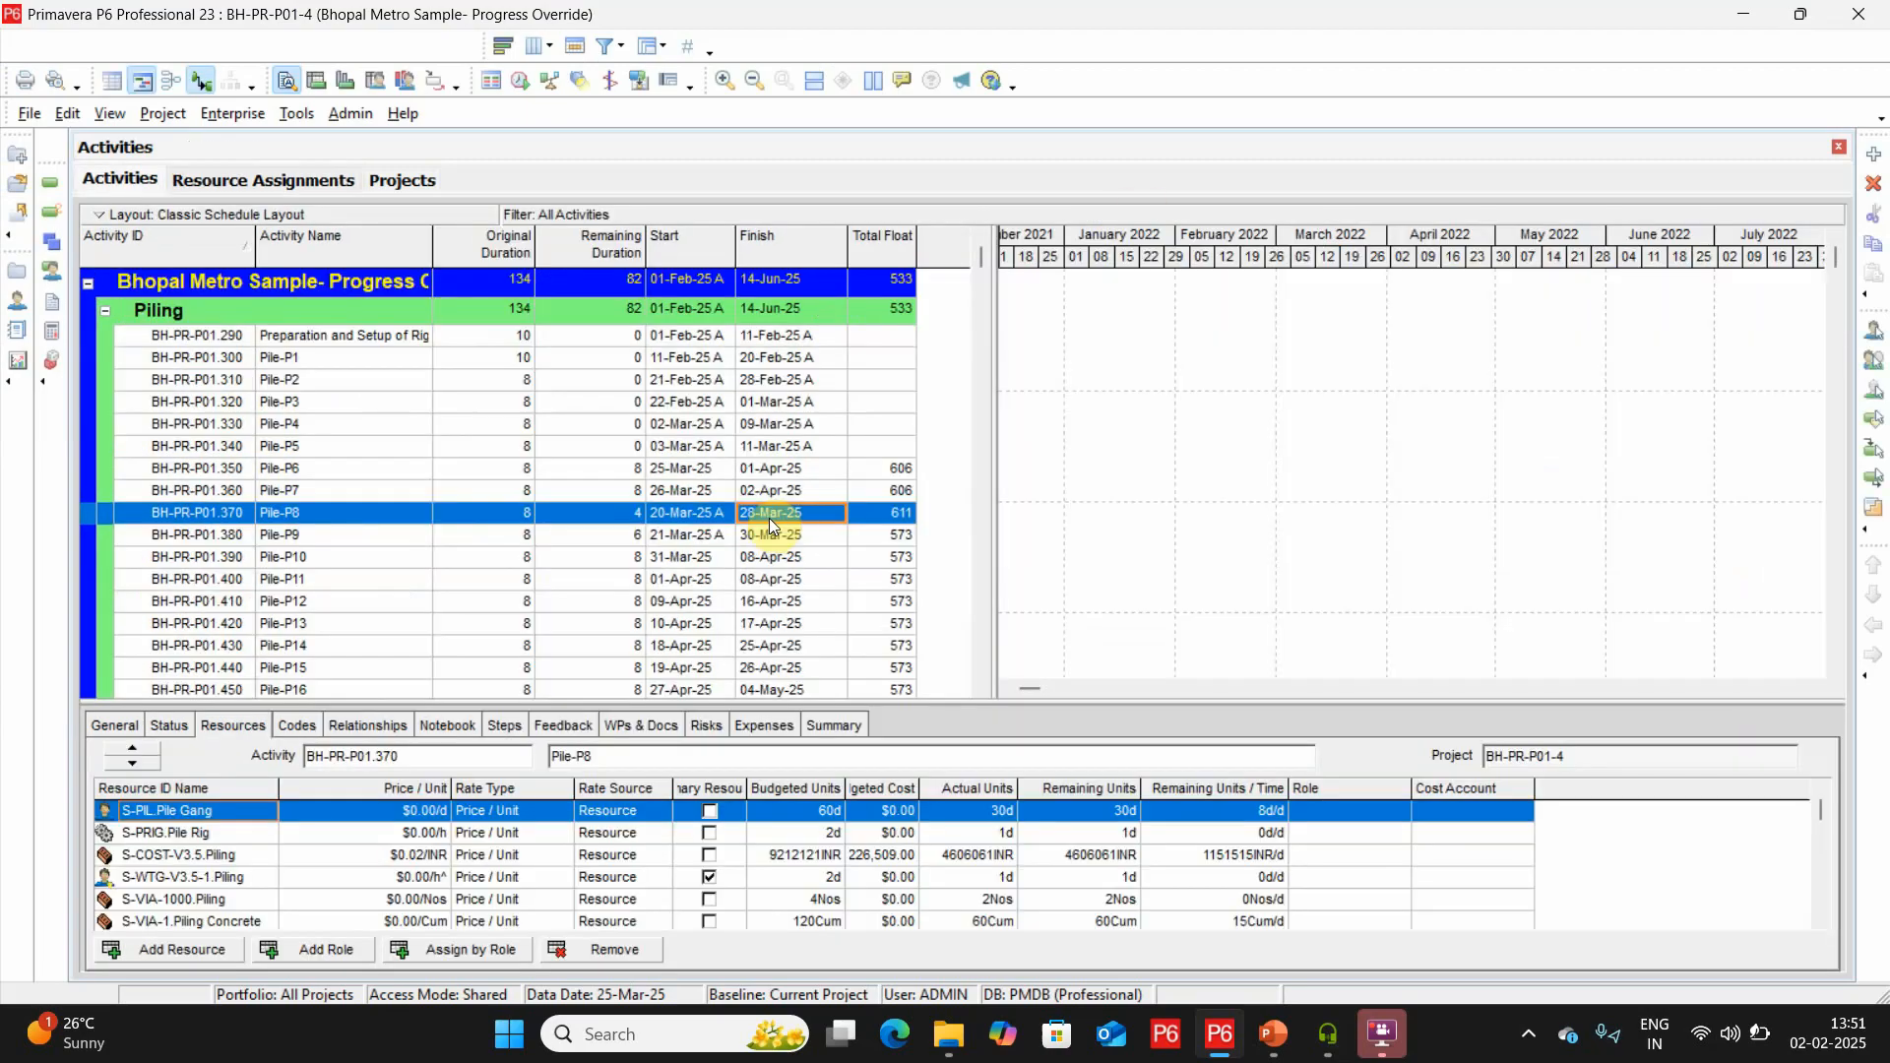
left_click(778, 531)
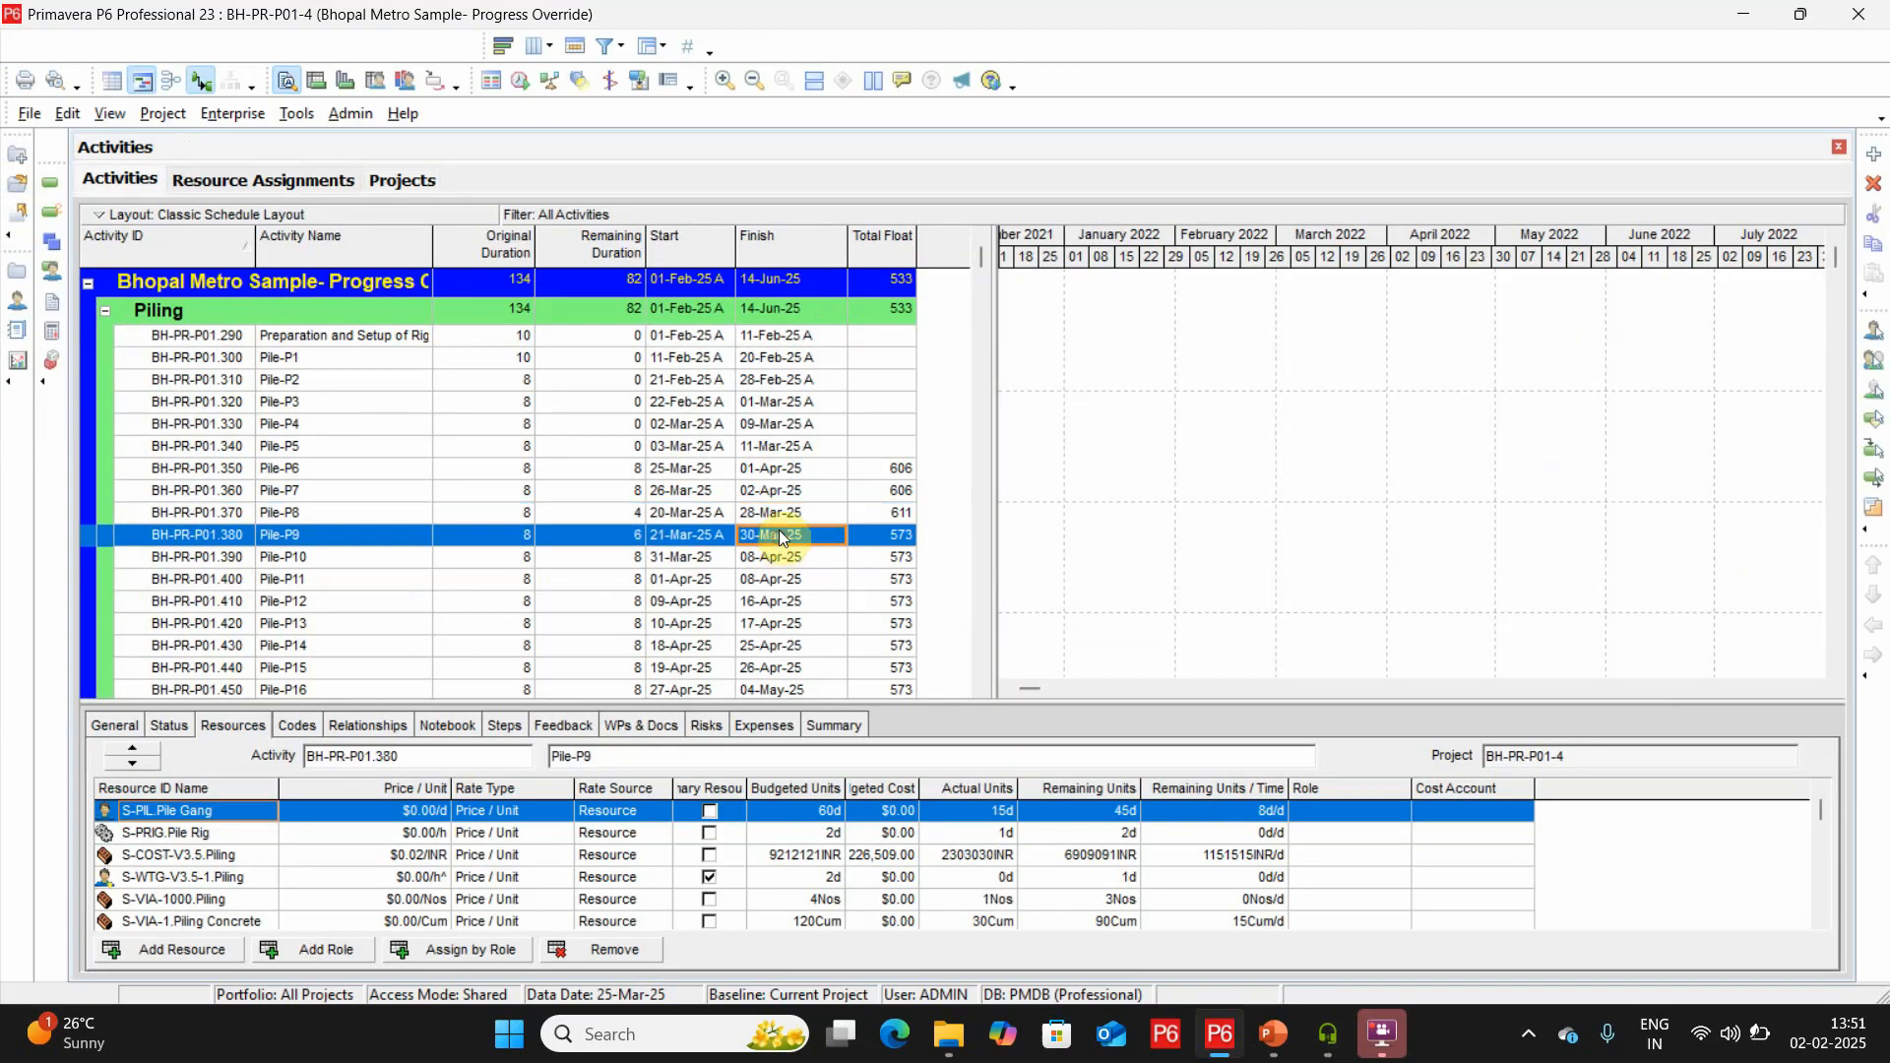
left_click(800, 468)
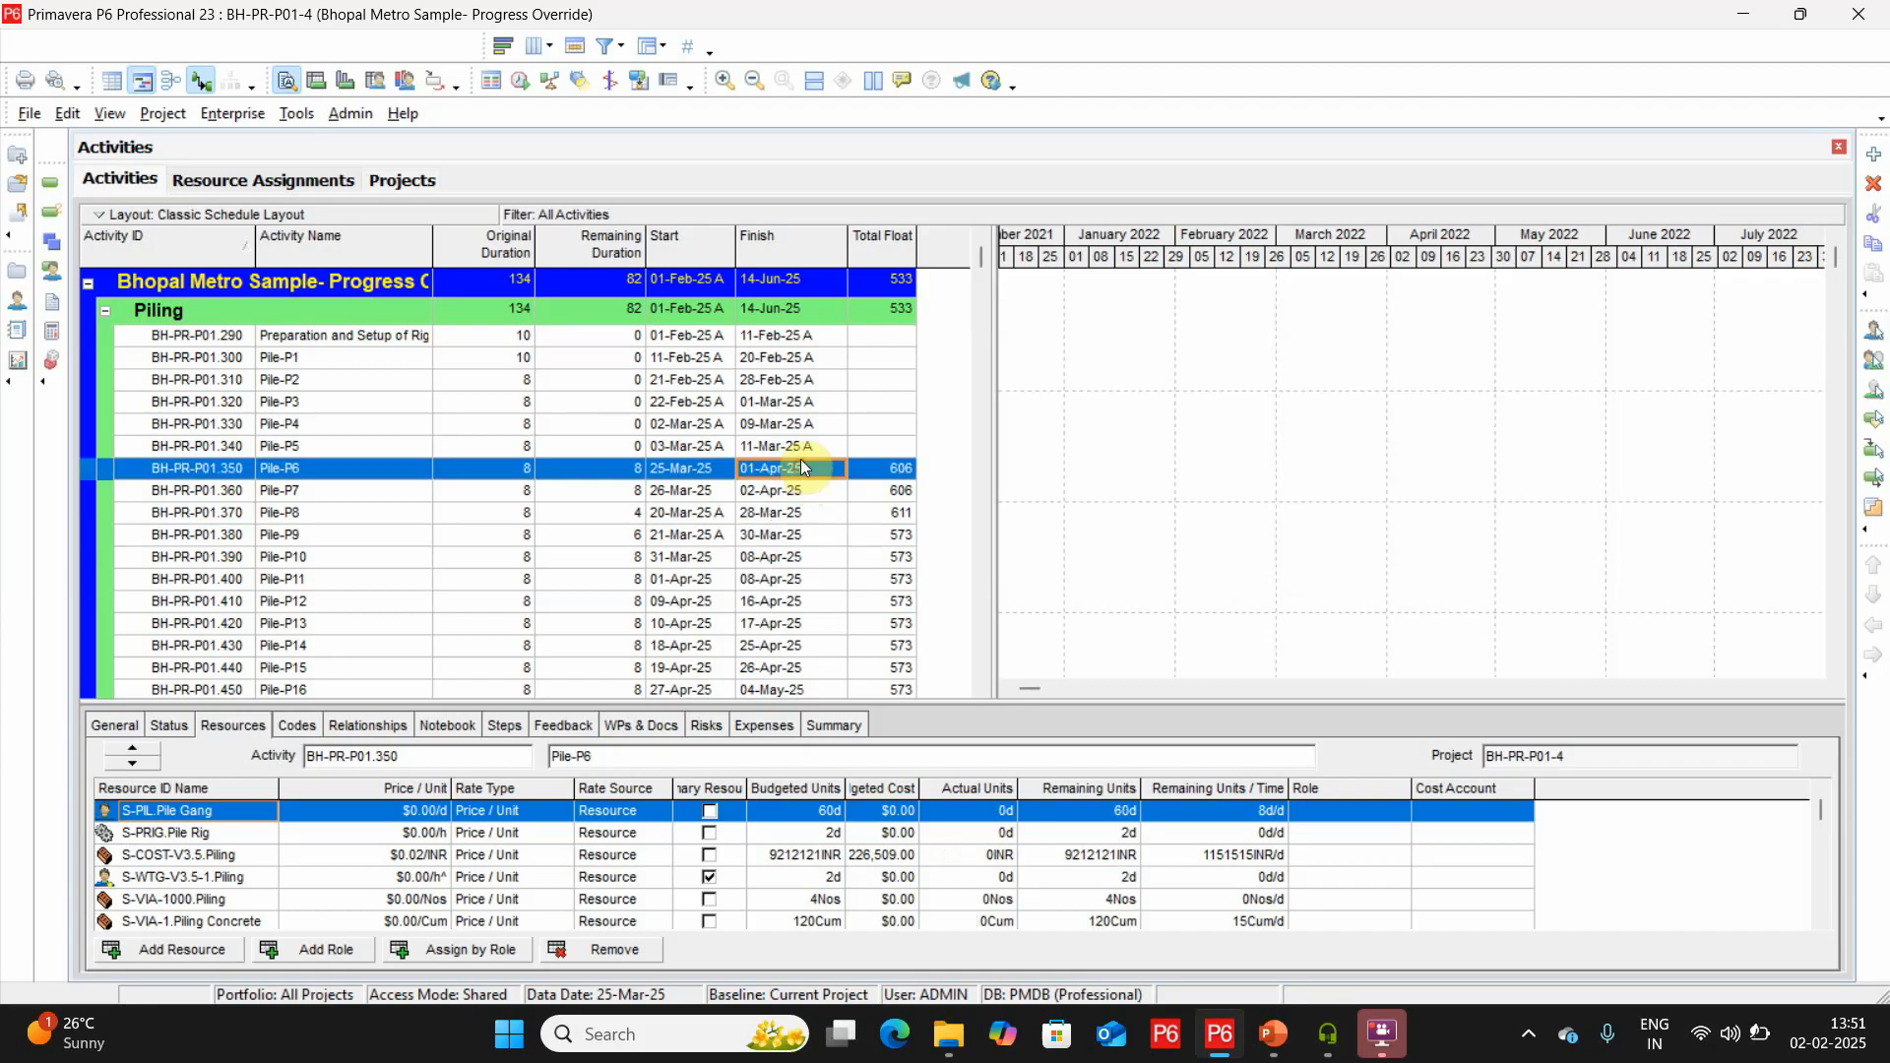
Check Pile-P7's finish date and set the resource assignments timescale to the Week/Day 1 date interval.
left_click(770, 494)
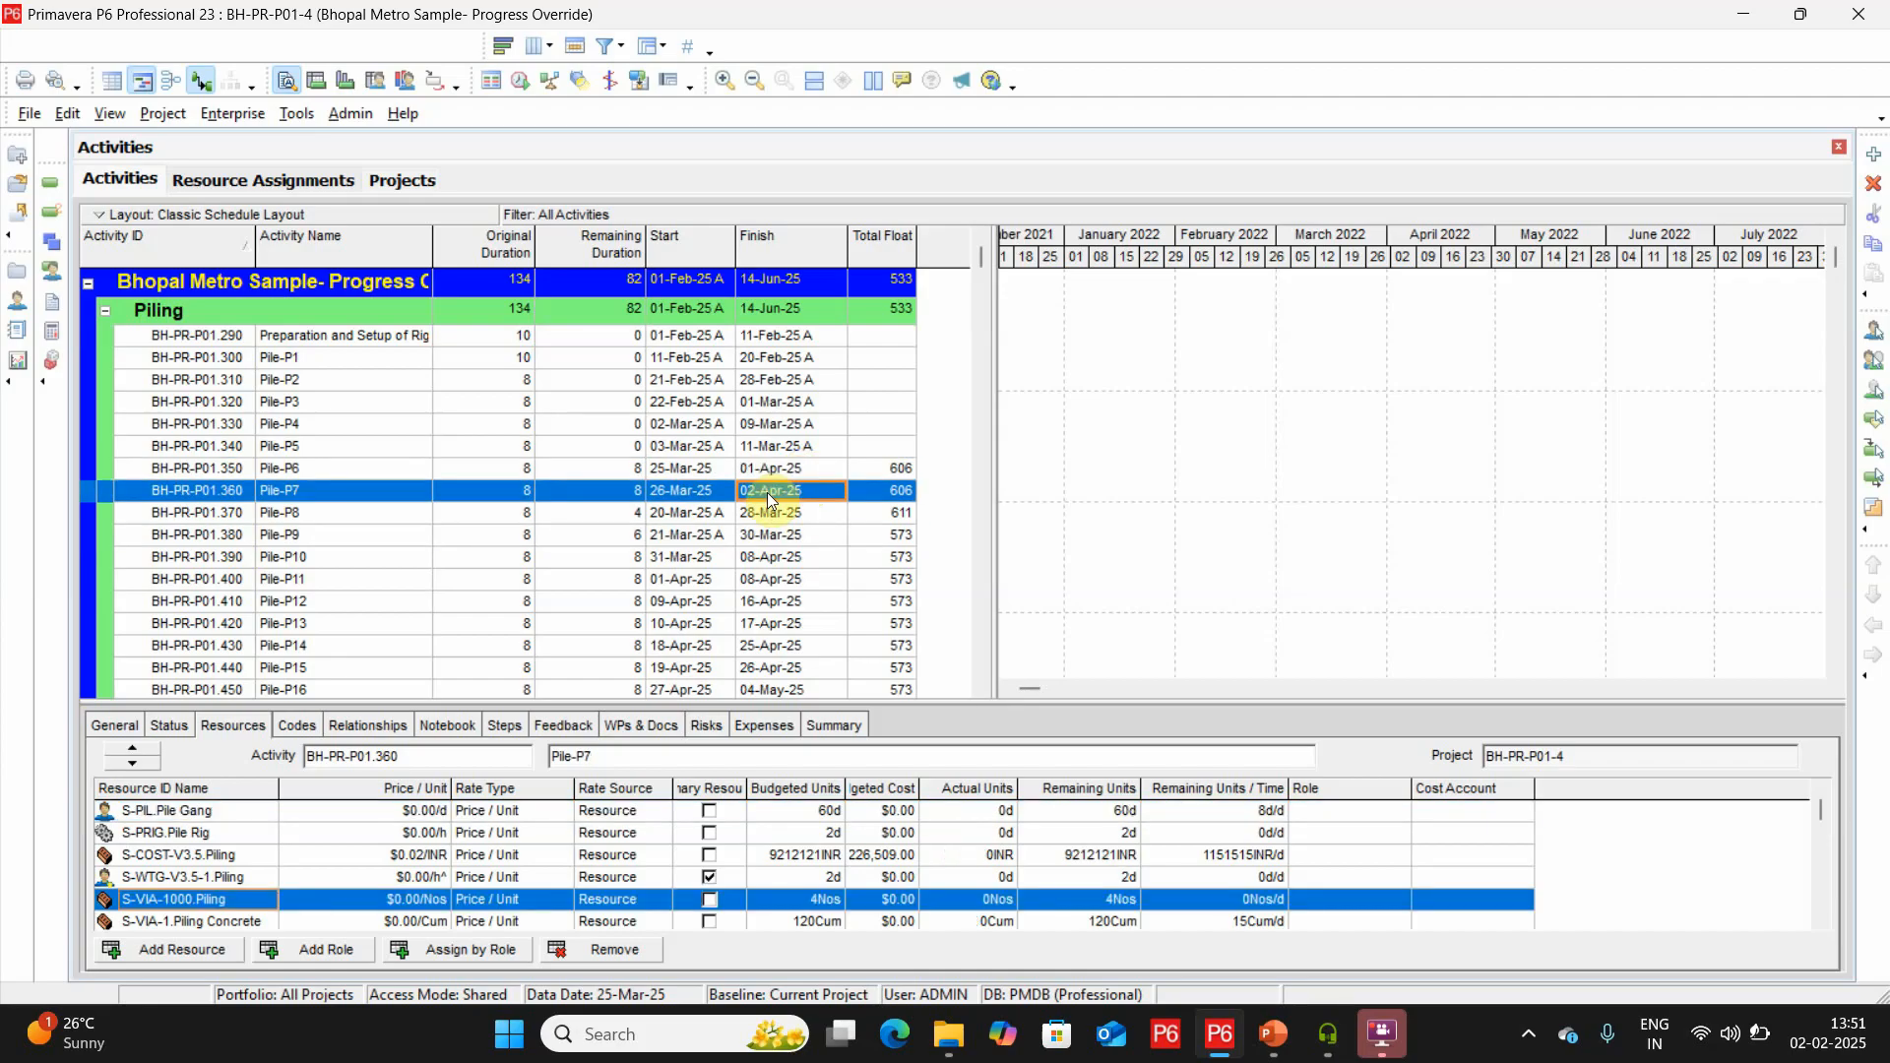
left_click(293, 185)
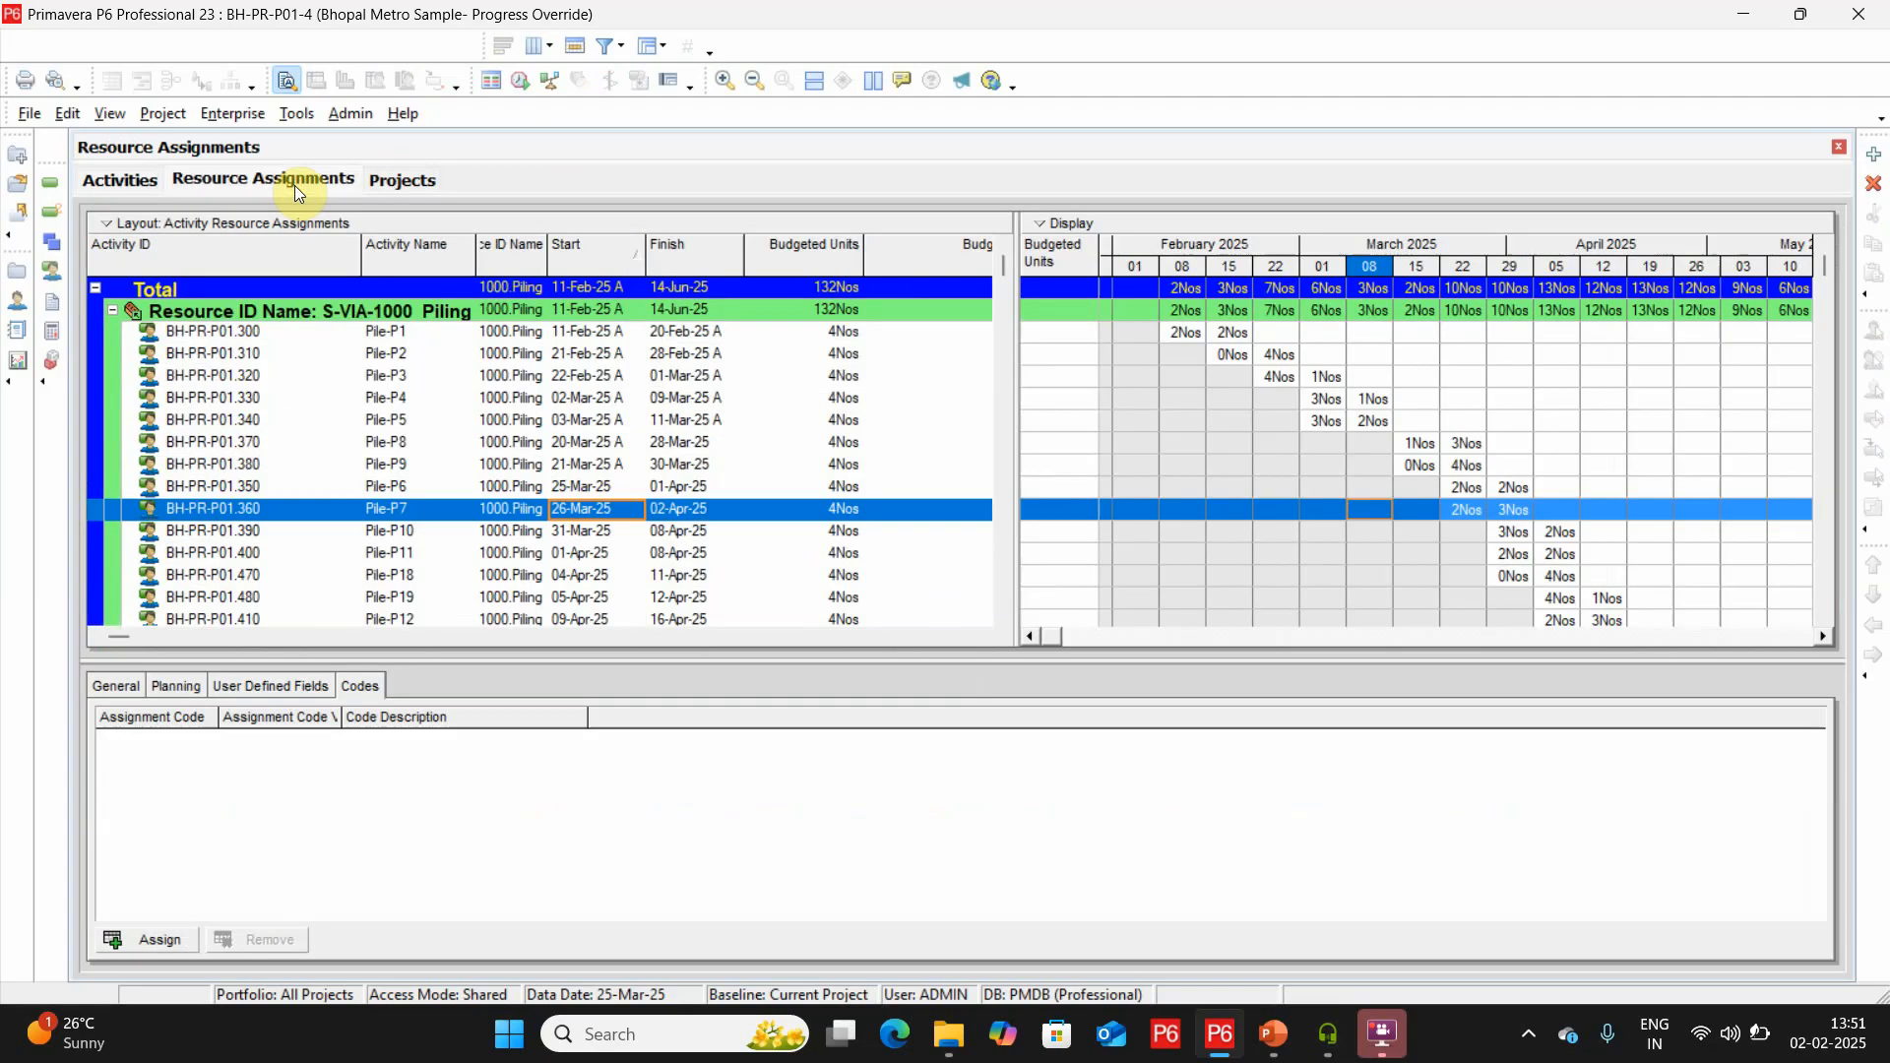
right_click(1207, 278)
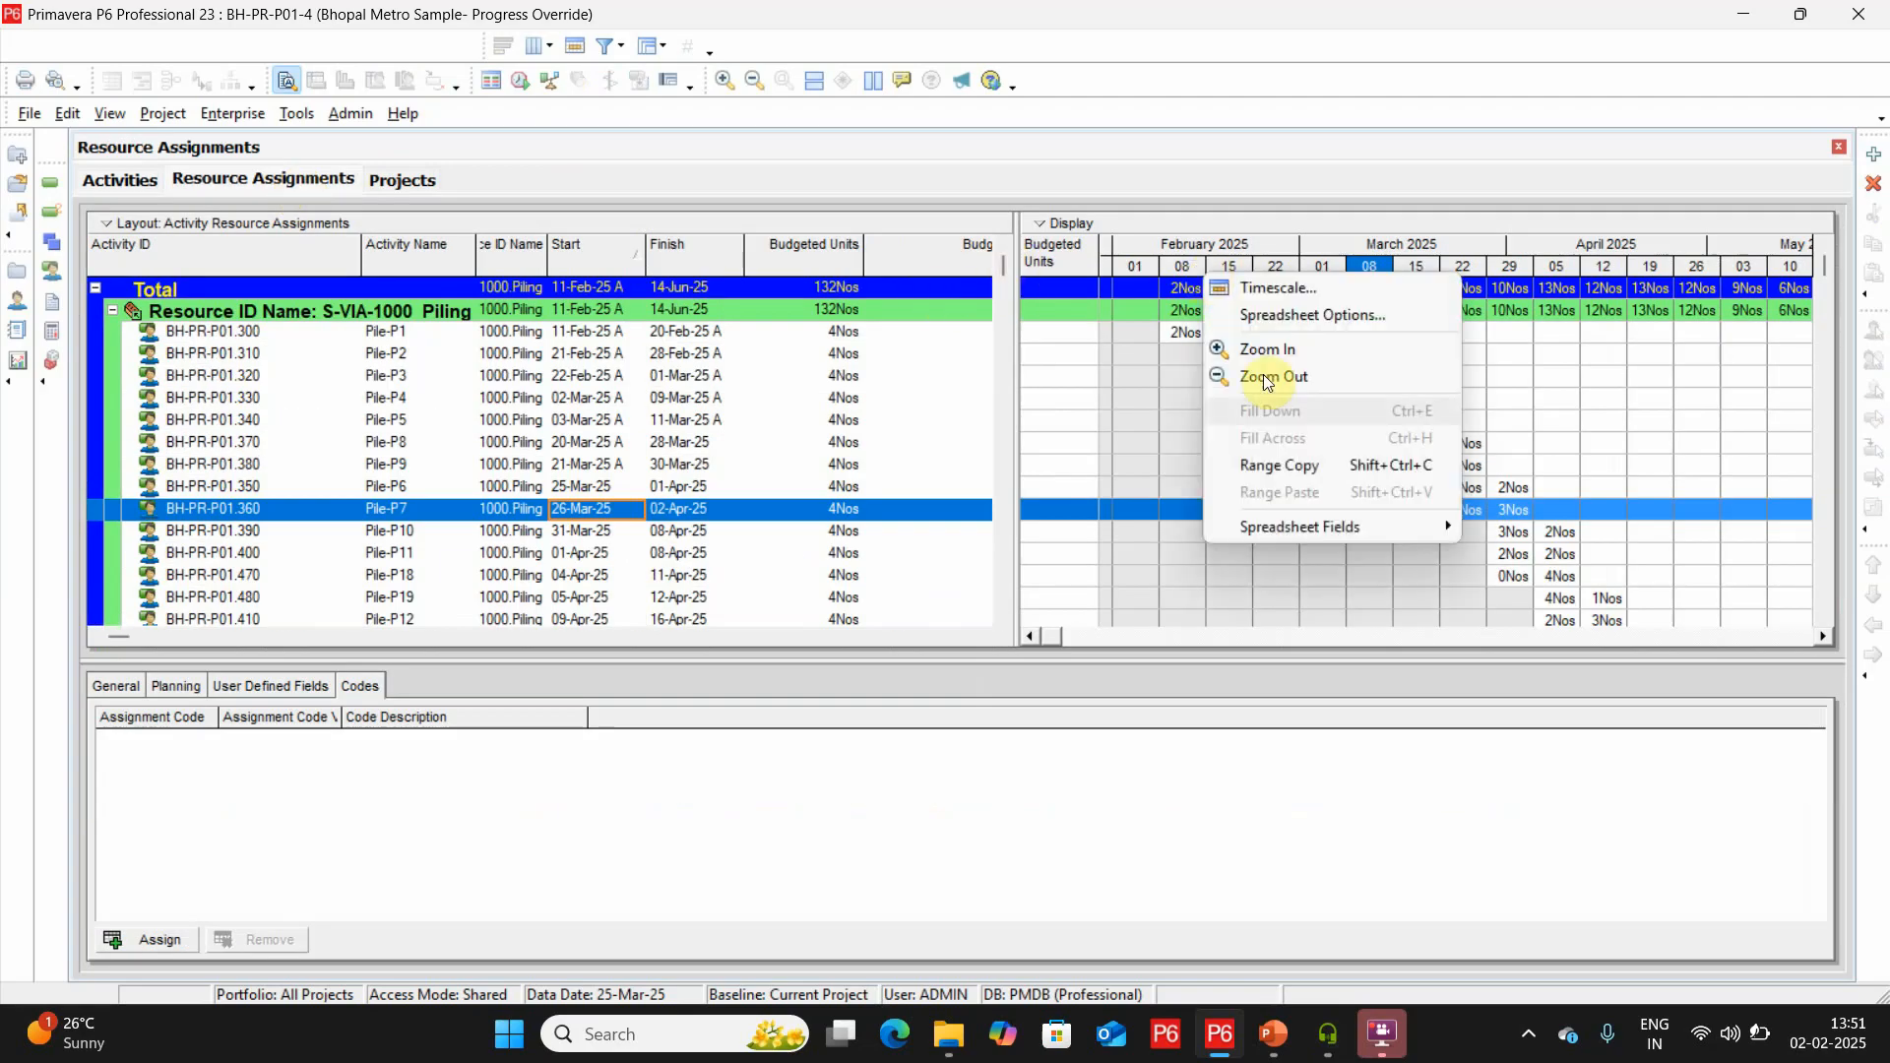
mouse_move(1298, 536)
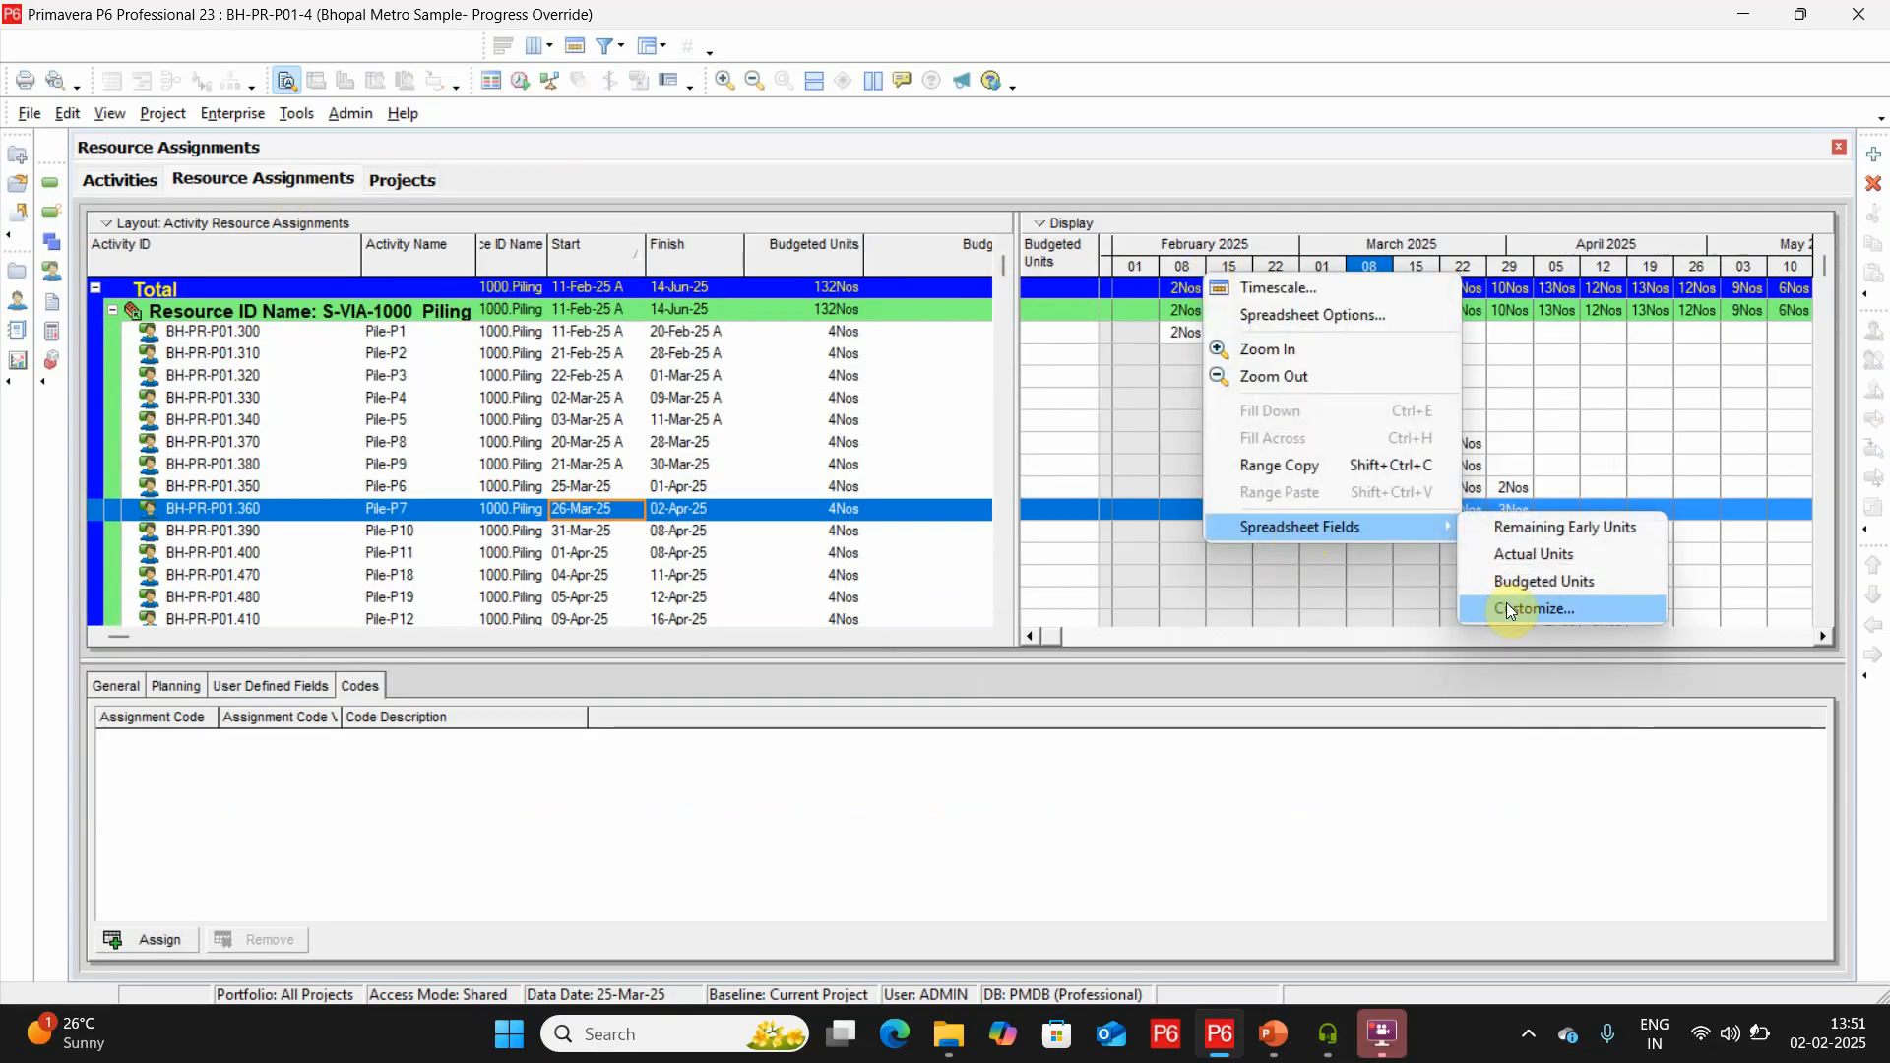
left_click(1325, 288)
left_click(917, 592)
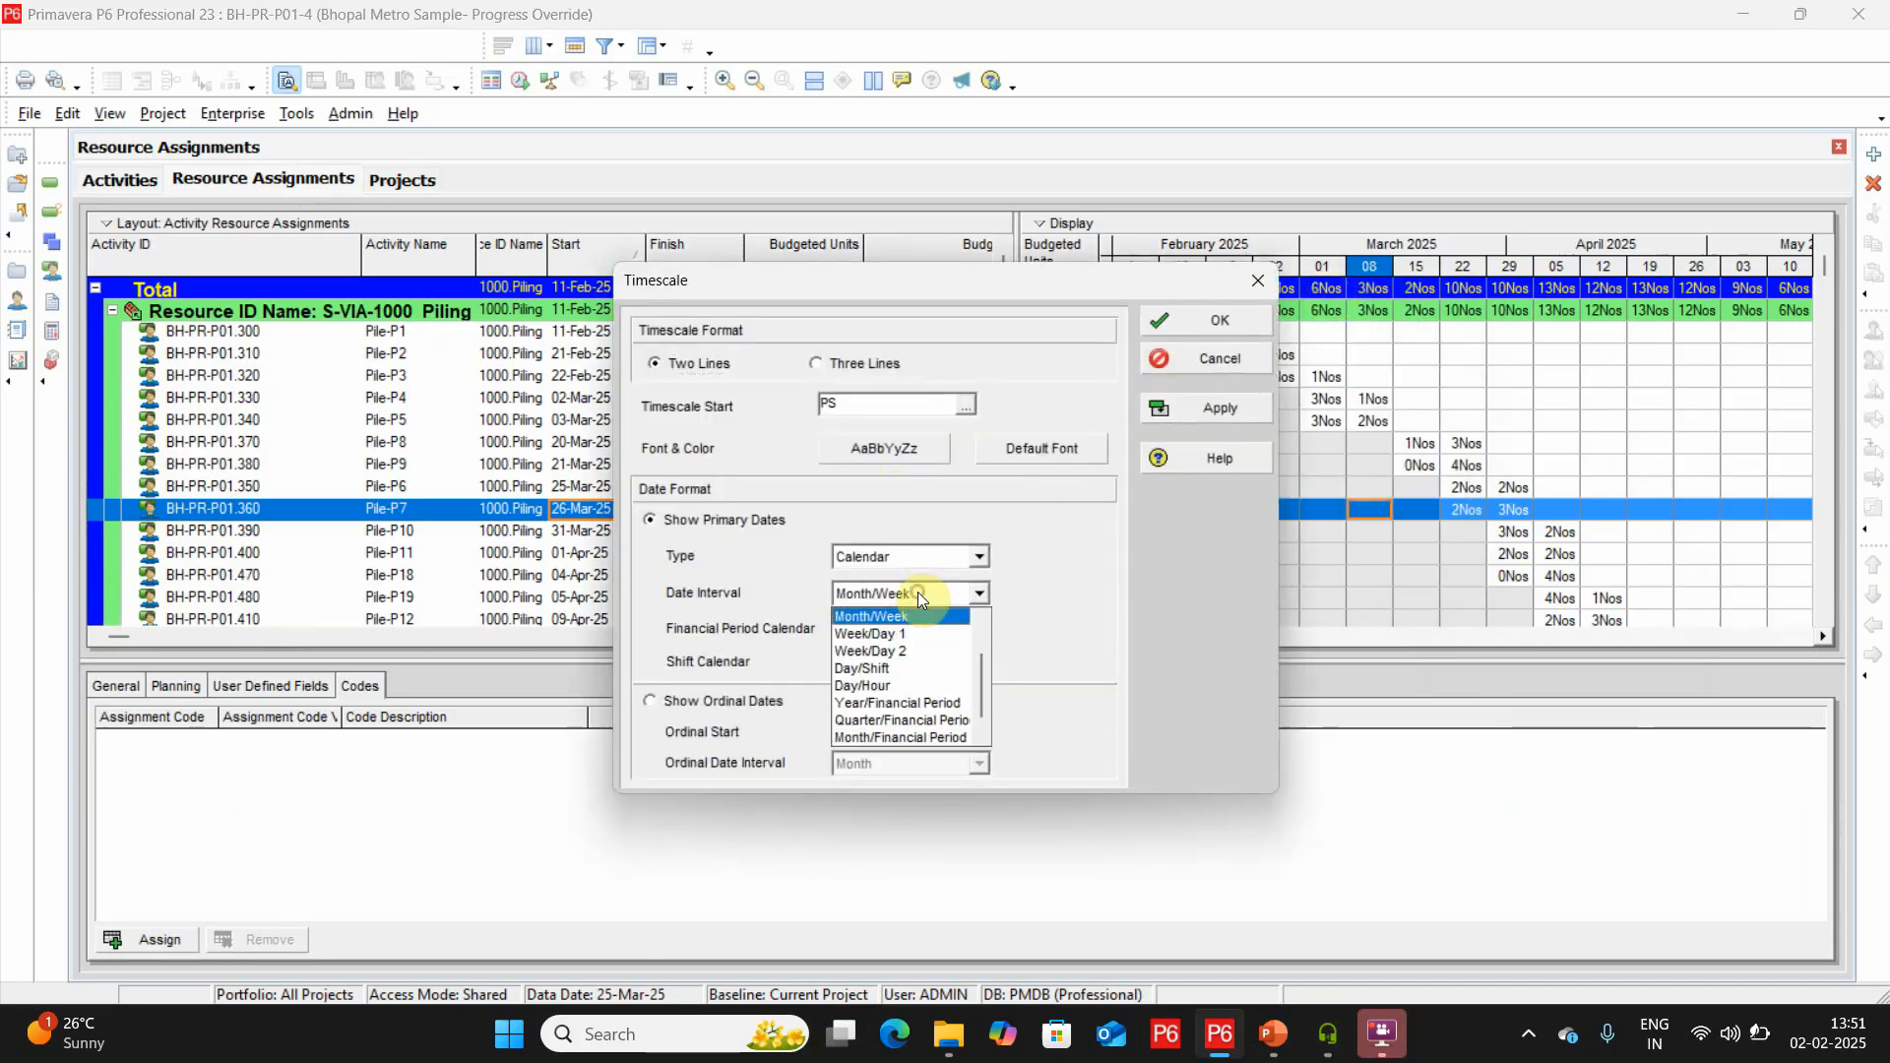
left_click(904, 633)
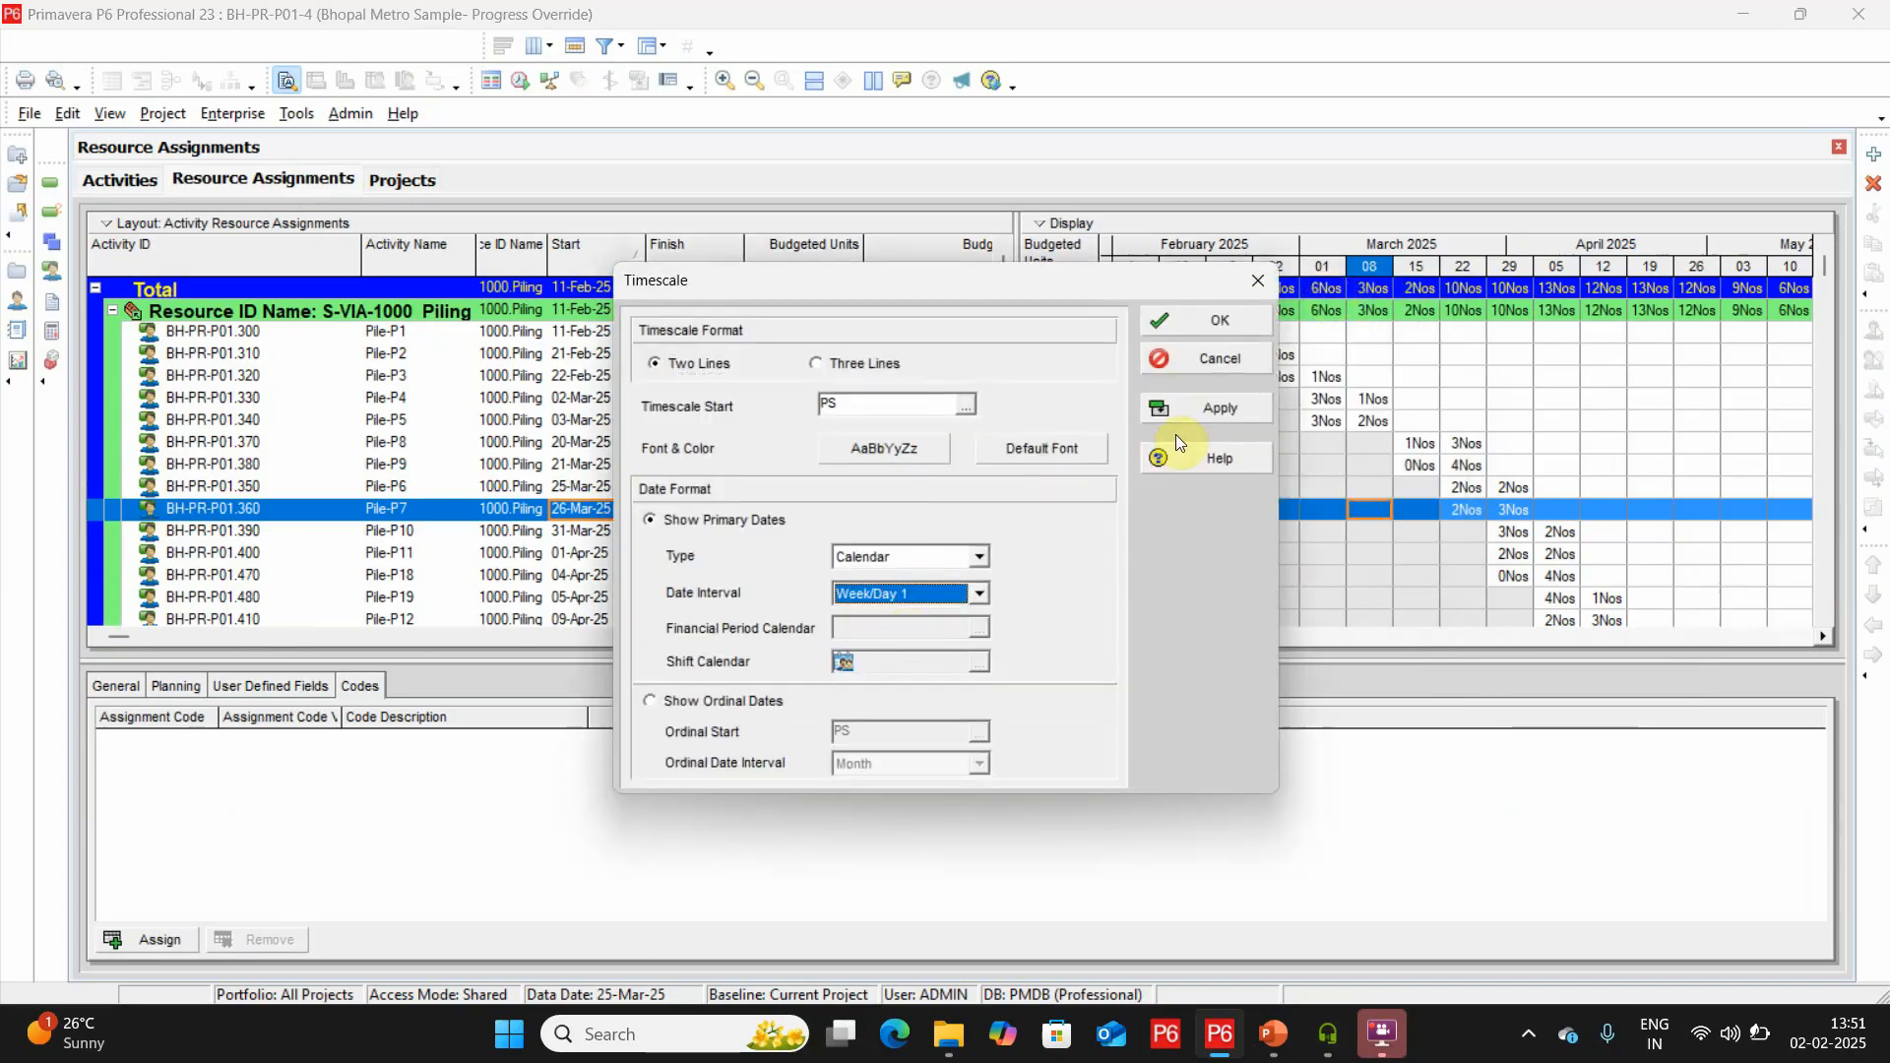
left_click(1230, 408)
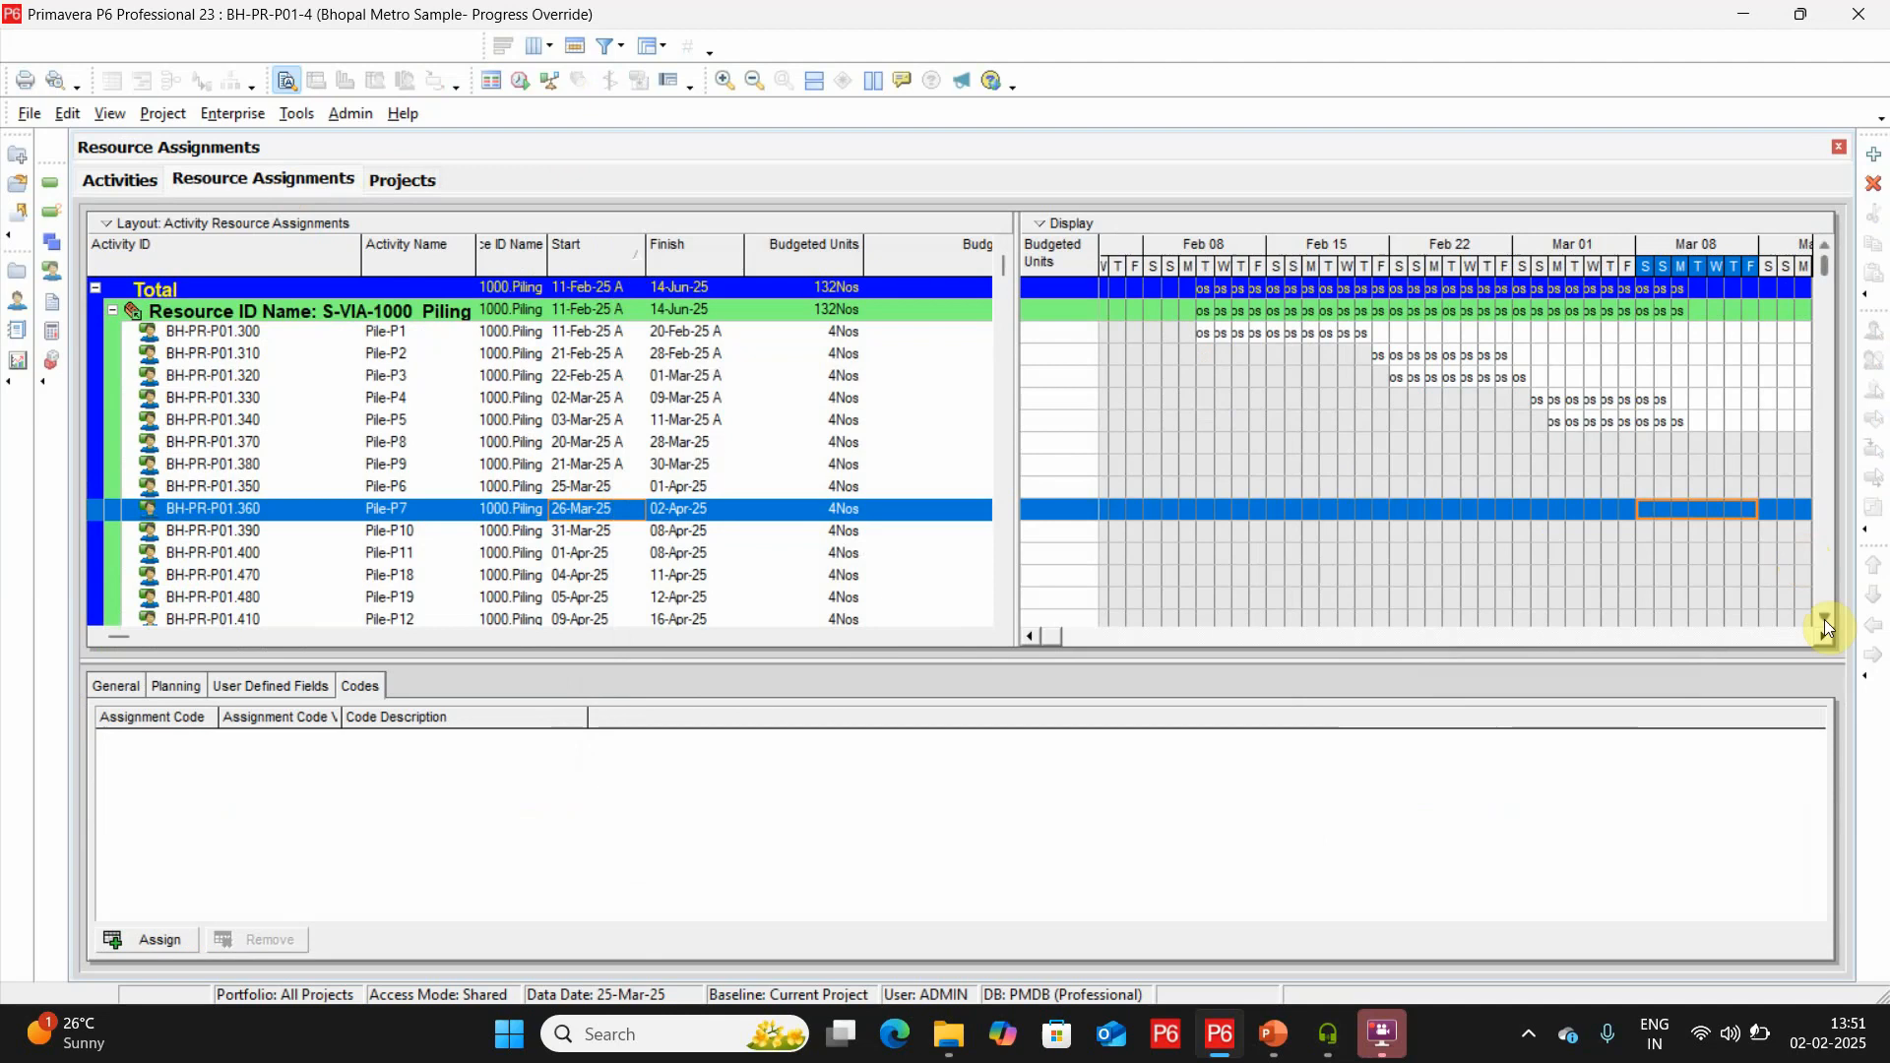
Examine the daily totals of remaining S-VIA-1000 Piling units from the week of Mar 22 to the week of Apr 12.
left_click(1824, 638)
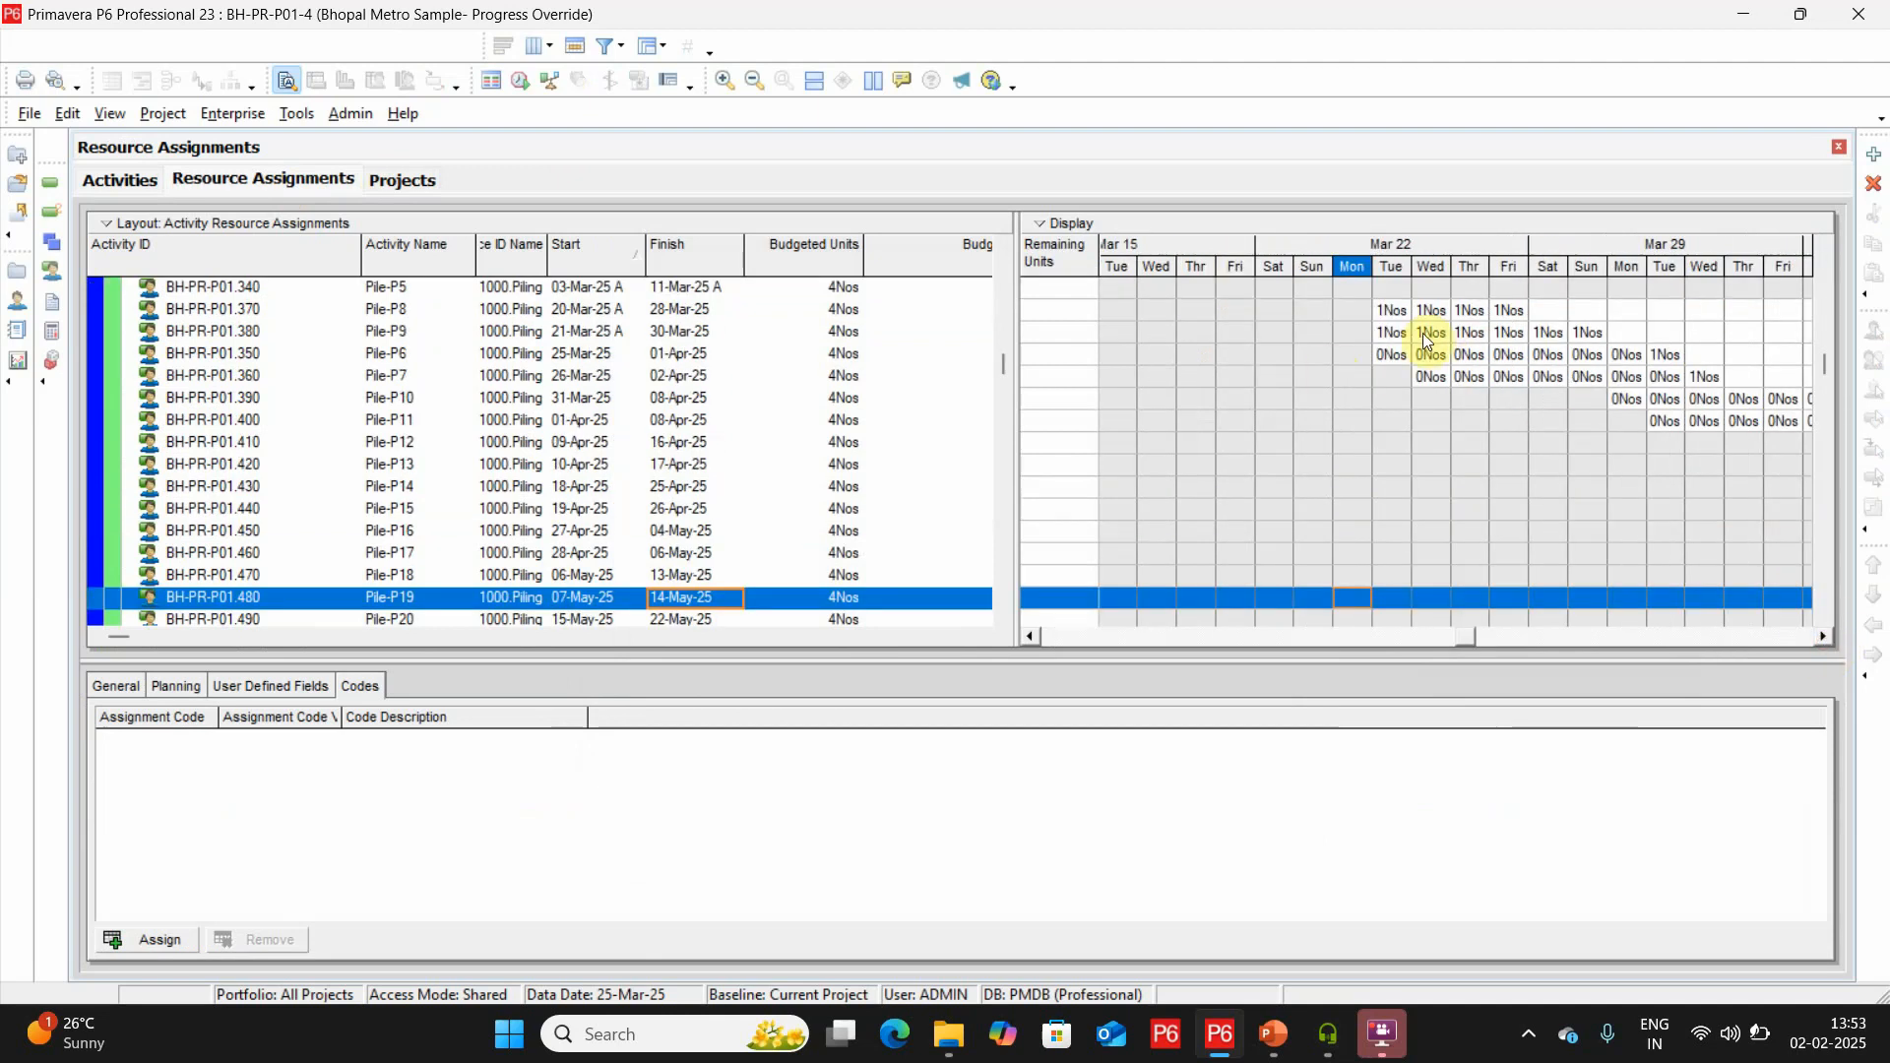
key("Up")
key("Up")
key("Up")
key("Up")
key("Up")
key("Up")
key("Up")
key("Up")
key("Up")
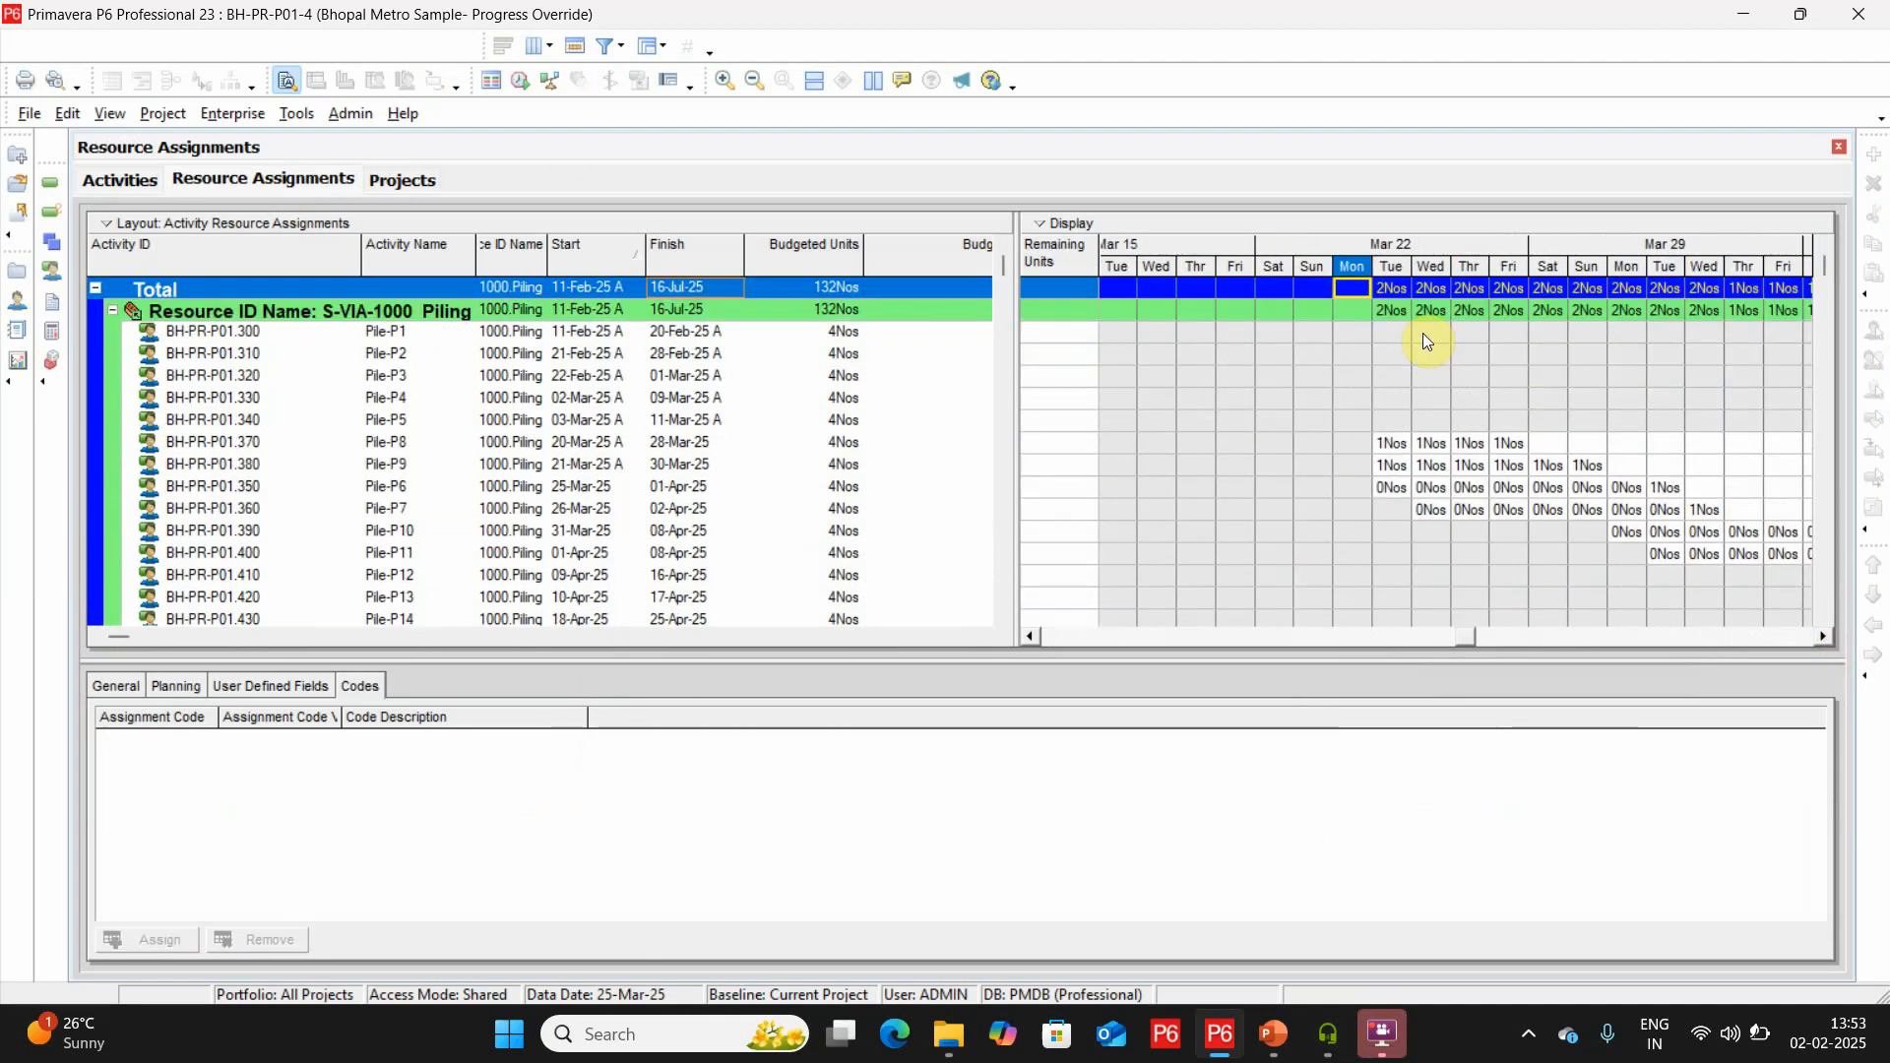
key("Right")
key("Right")
key("Right")
key("Right")
key("Right")
key("Right")
key("Right")
key("Right")
key("Right")
key("Right")
key("Right")
key("Right")
key("Right")
key("Right")
key("Right")
key("Right")
key("Right")
key("Right")
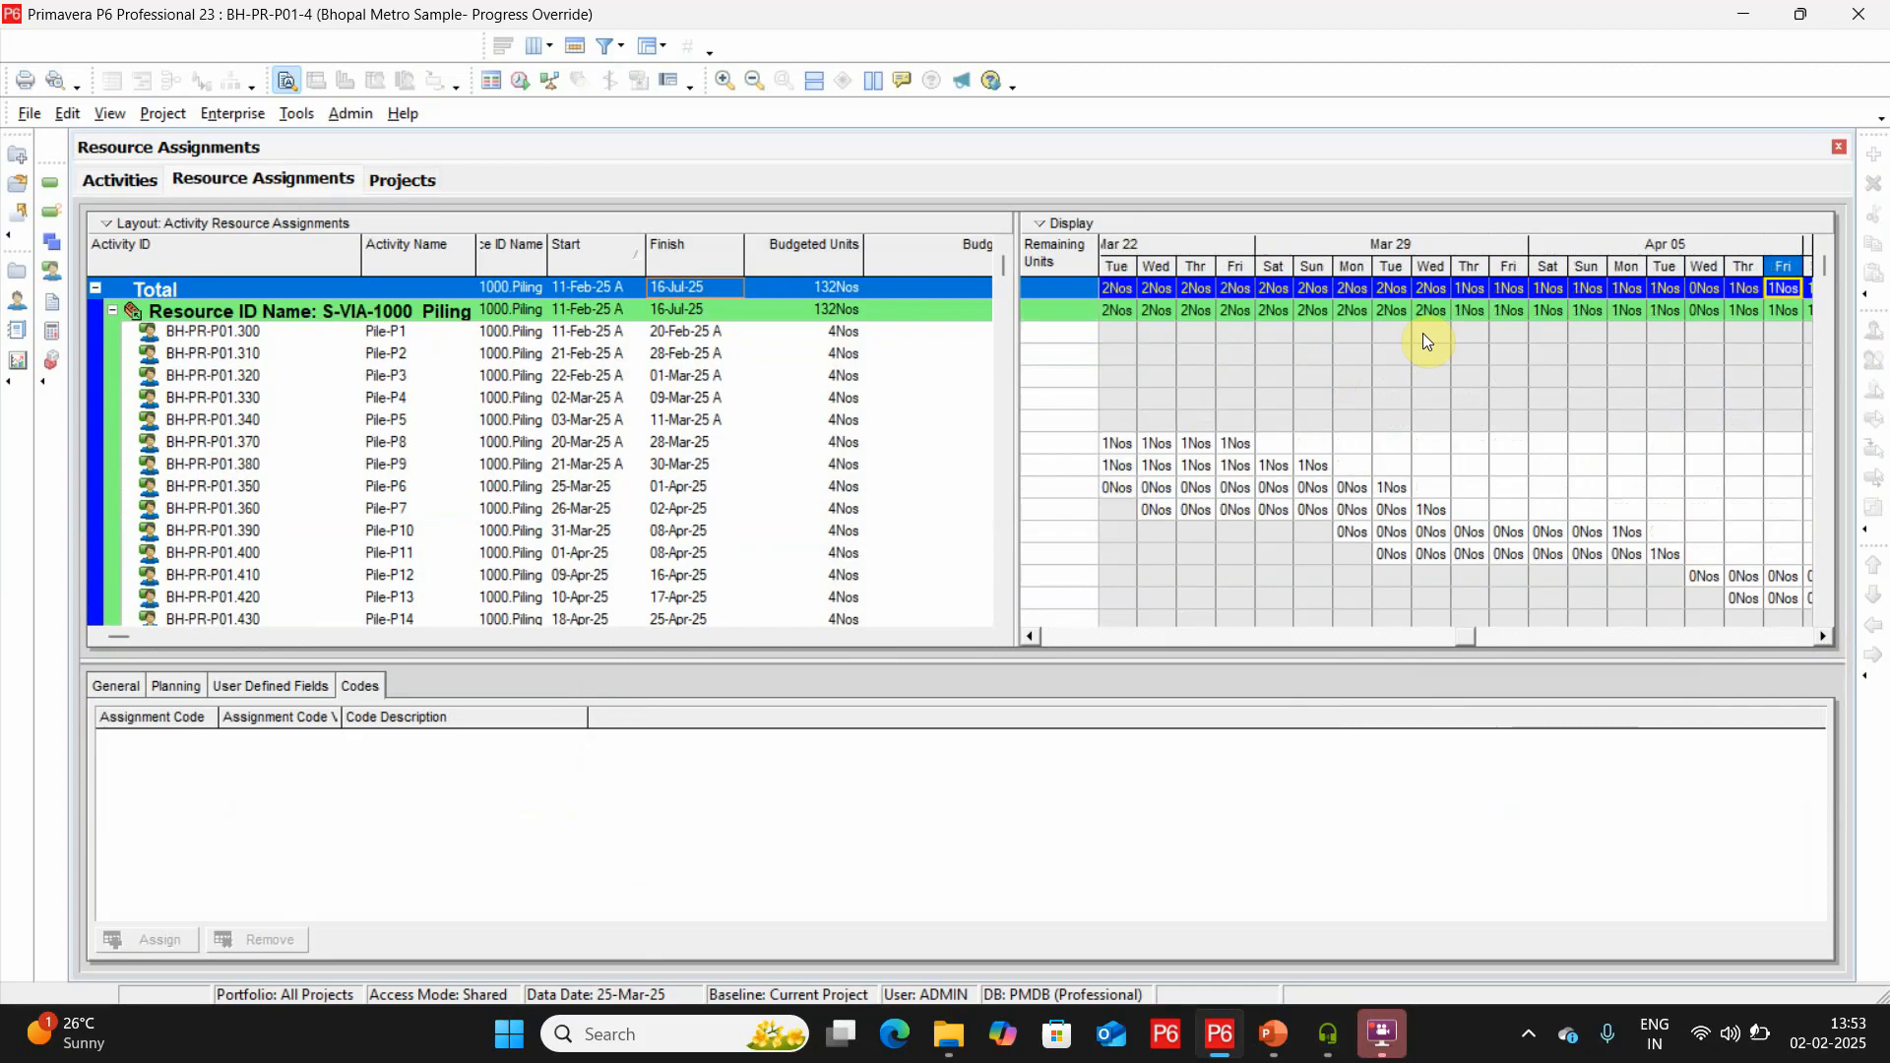
key("Right")
key("Right")
key("Right")
key("Right")
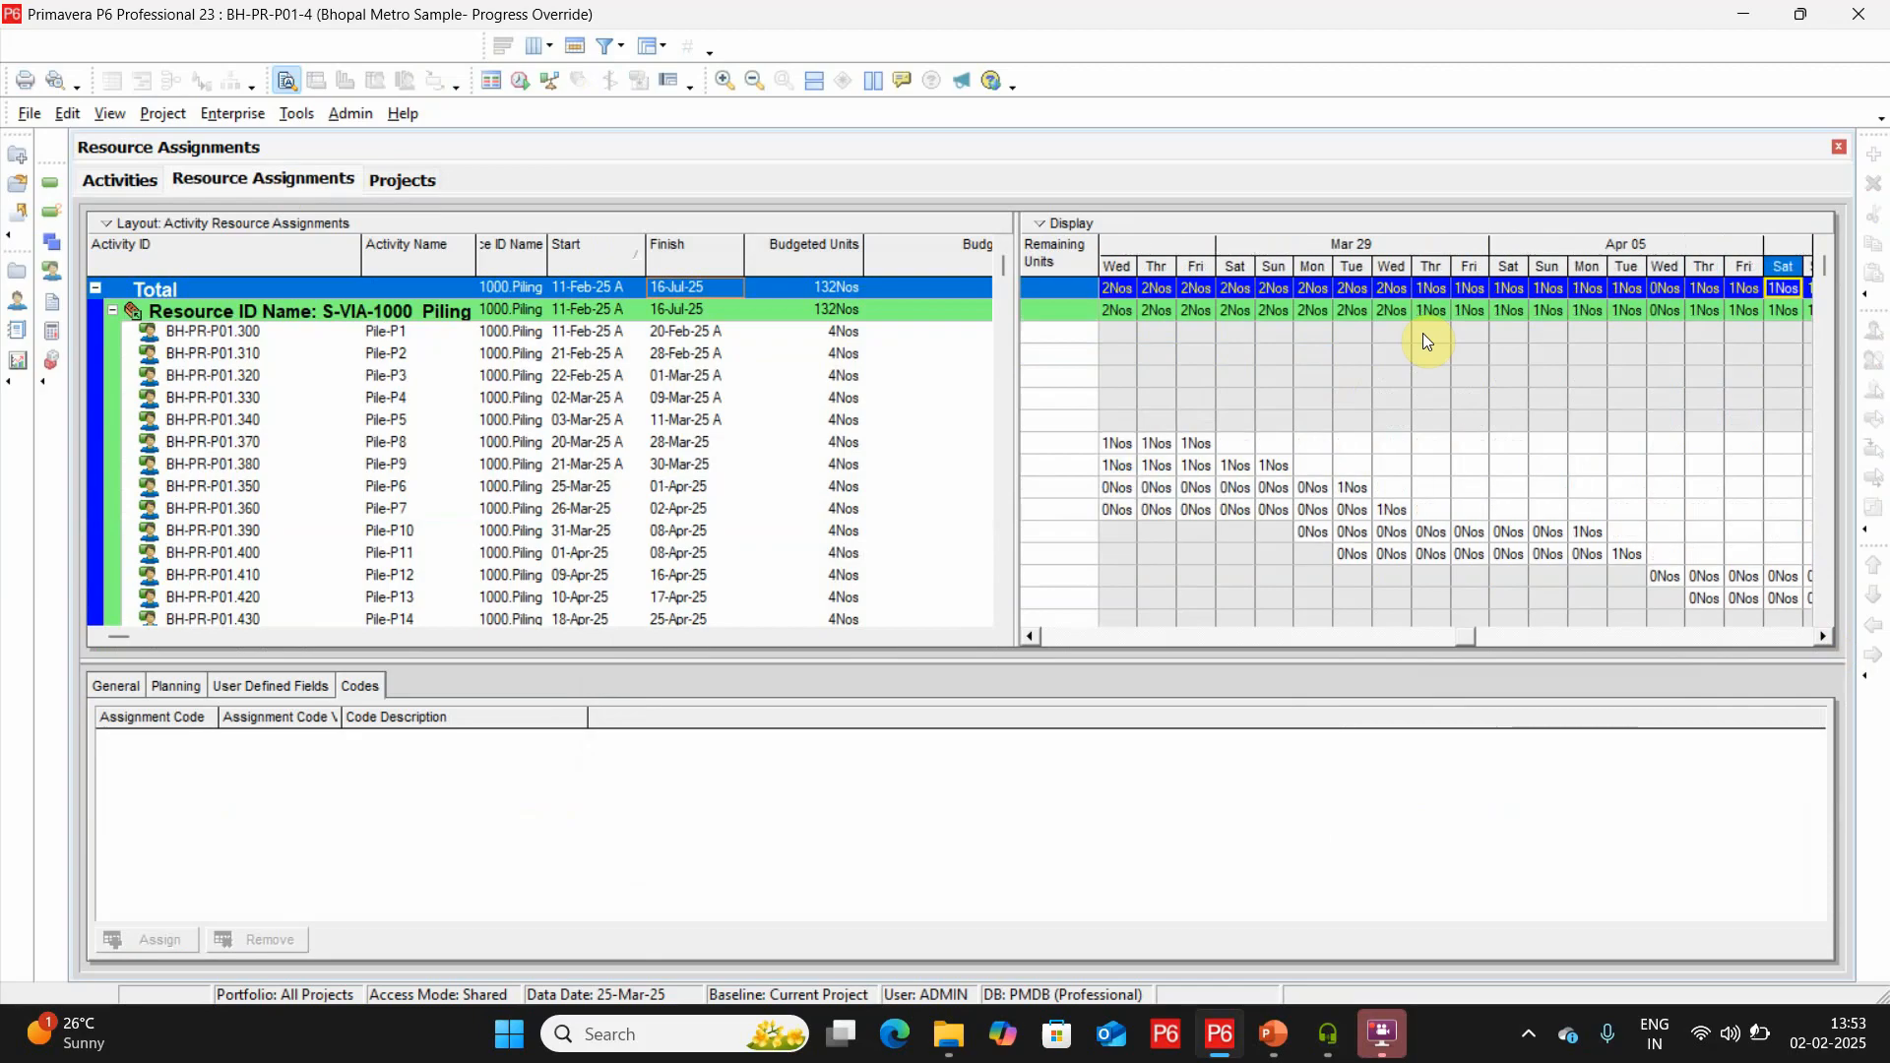
key("Right")
key("Right")
key("Right")
key("Right")
key("Right")
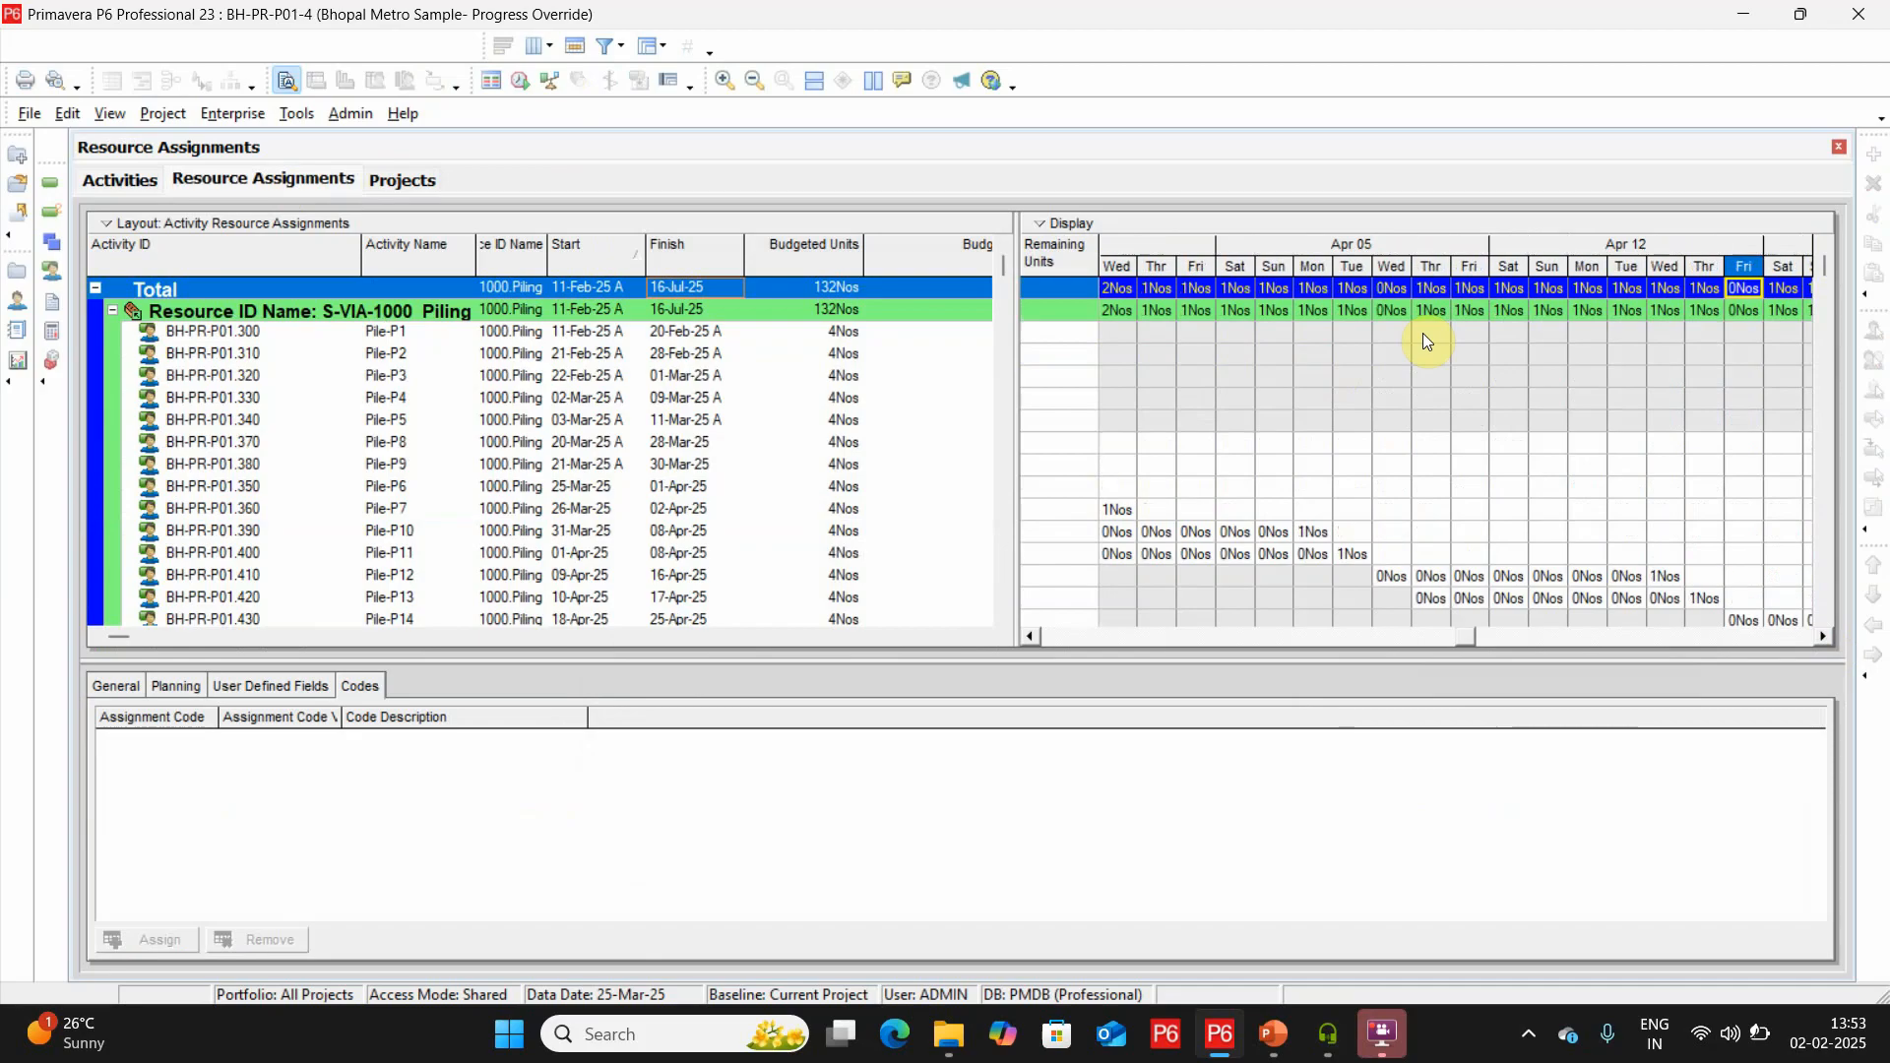
key("Left")
key("Left")
key("Left")
key("Left")
key("Left")
key("Left")
key("Left")
key("Left")
key("Left")
key("Left")
key("Left")
key("Left")
key("Left")
key("Left")
key("Left")
key("Left")
key("Left")
key("Left")
key("Left")
key("Left")
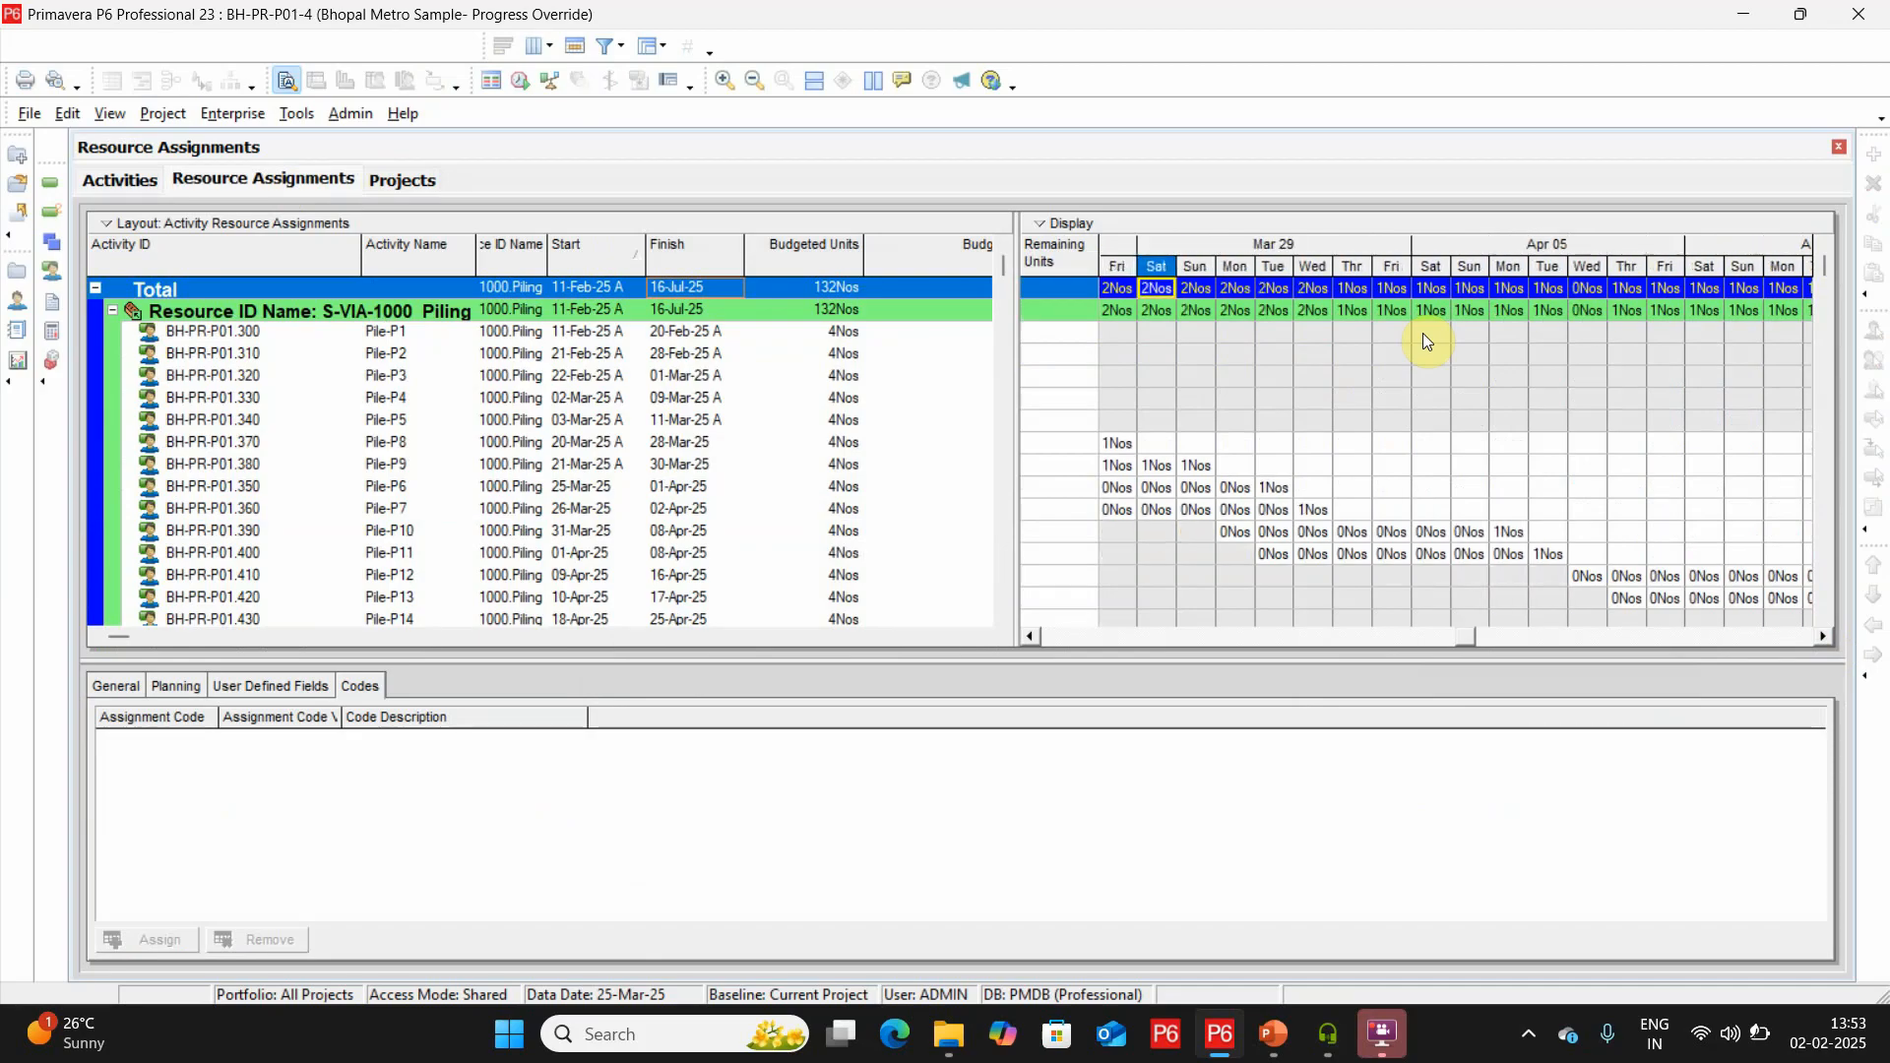
key("Left")
key("Left")
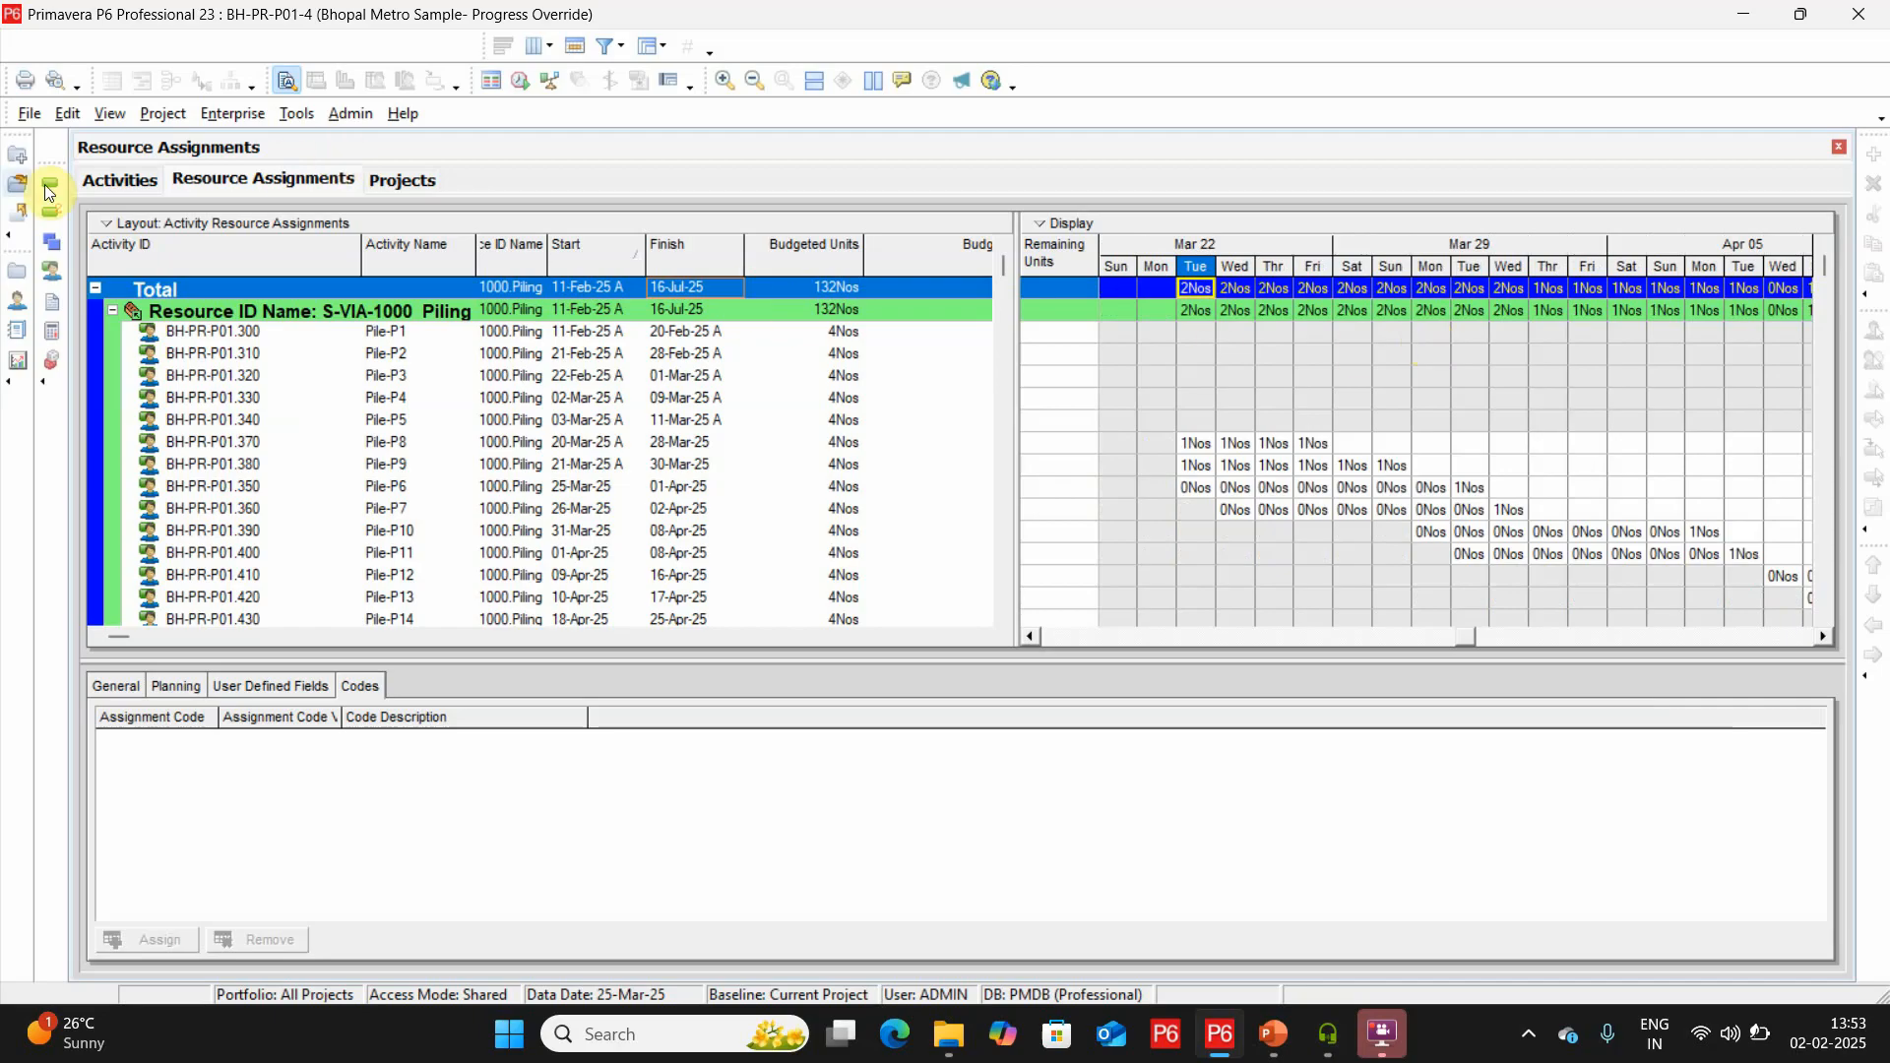
Return to the activities list and review the schedule log's warnings for out-of-sequence activities.
left_click(98, 191)
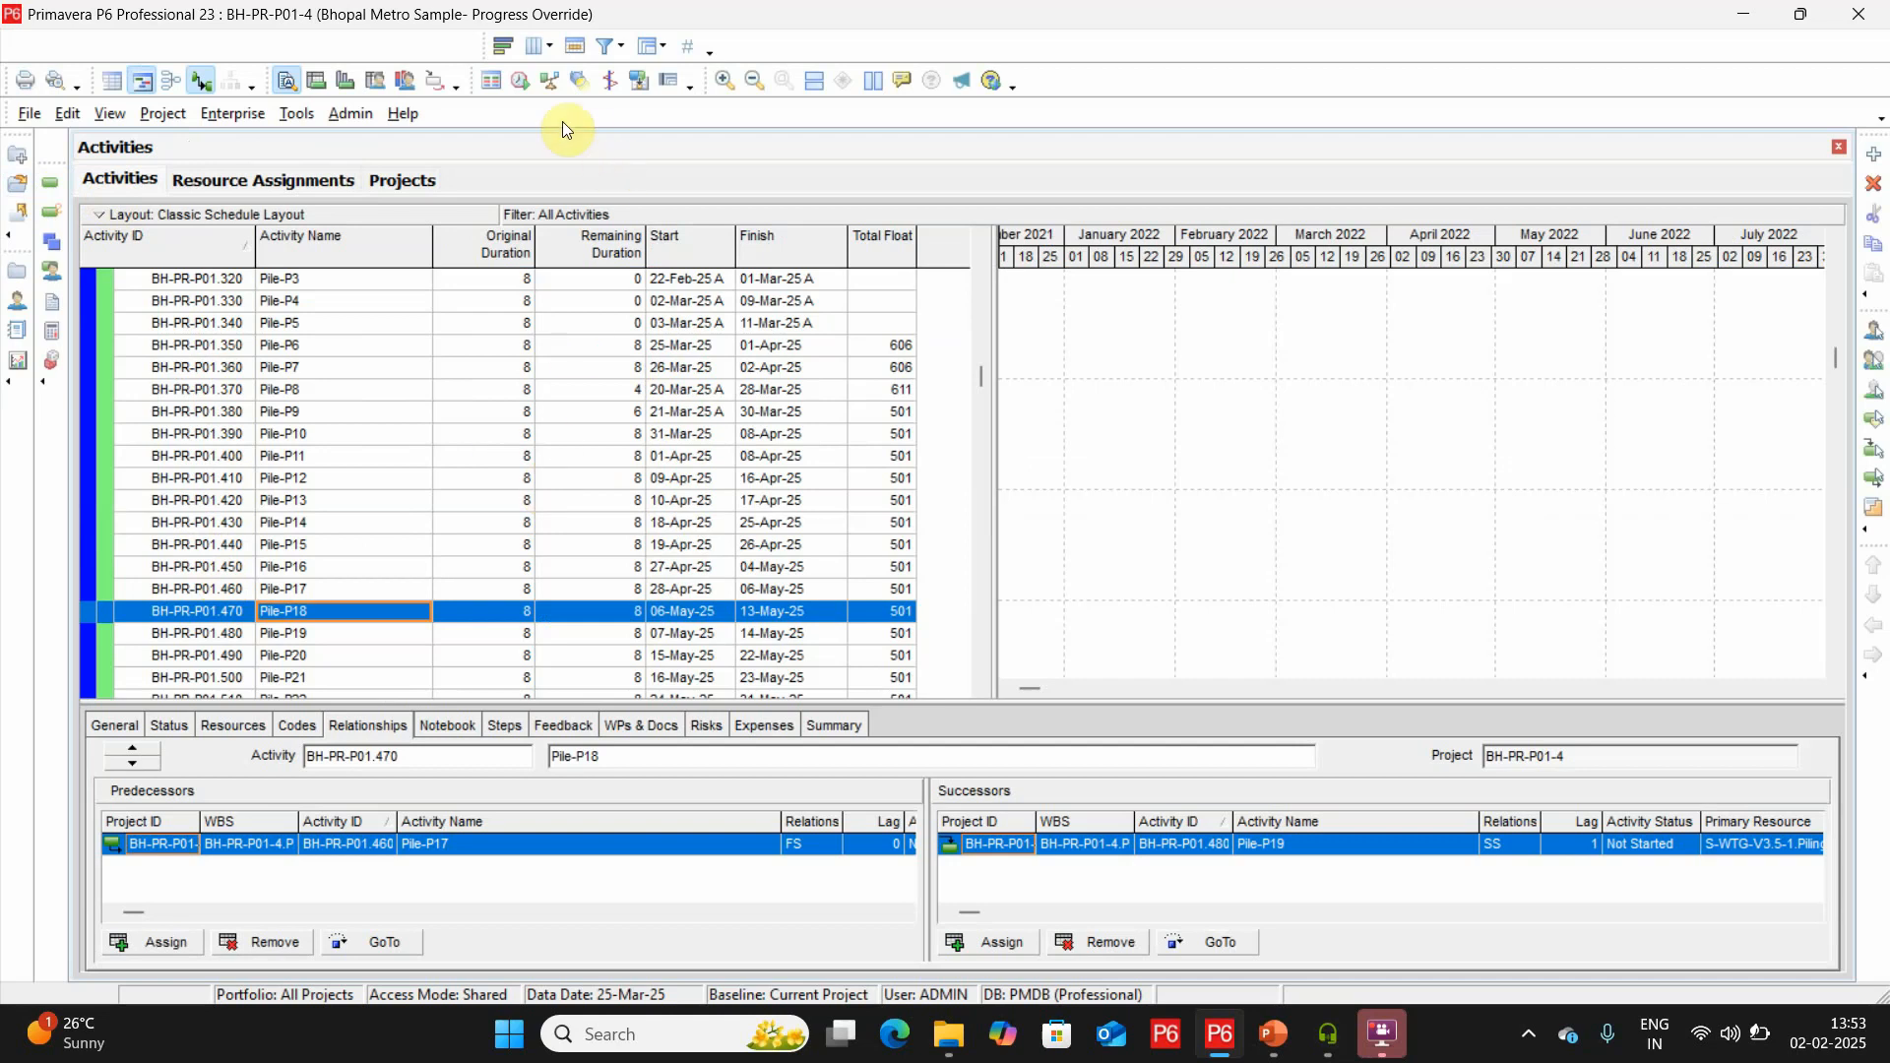
left_click(518, 85)
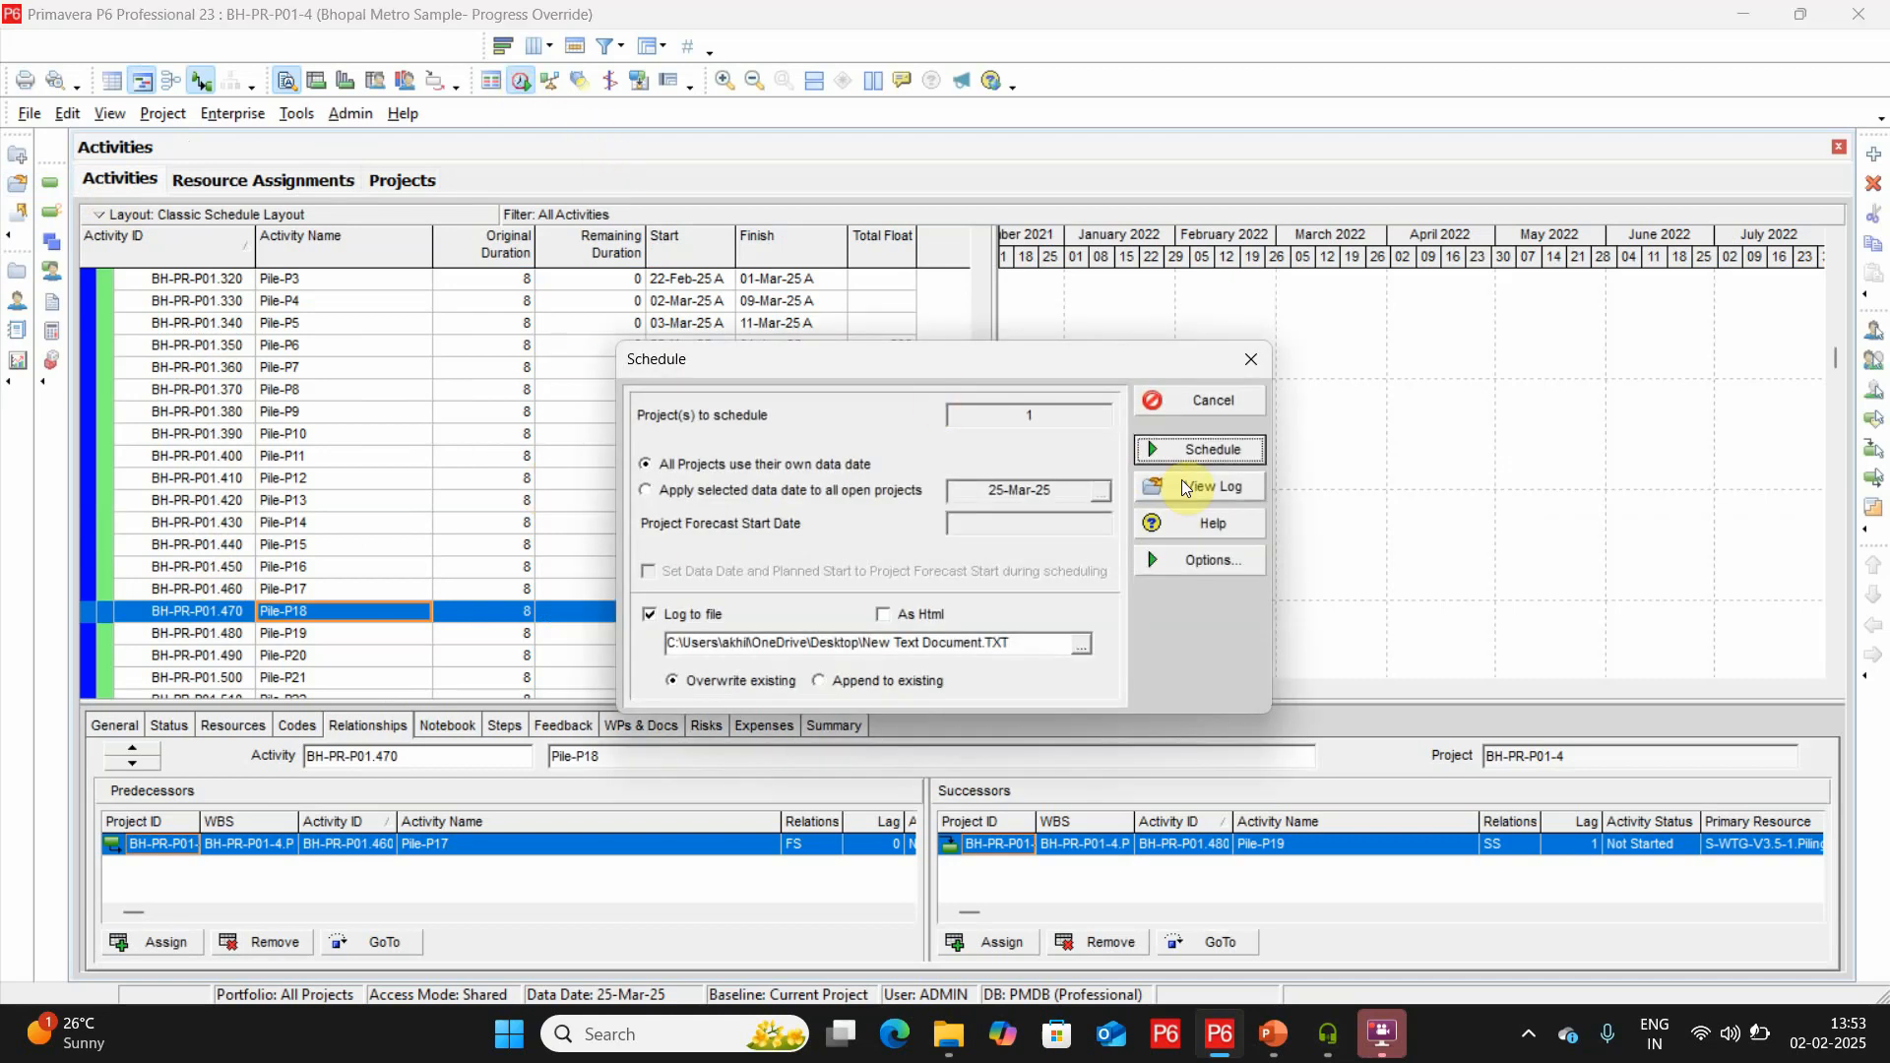
left_click(1185, 487)
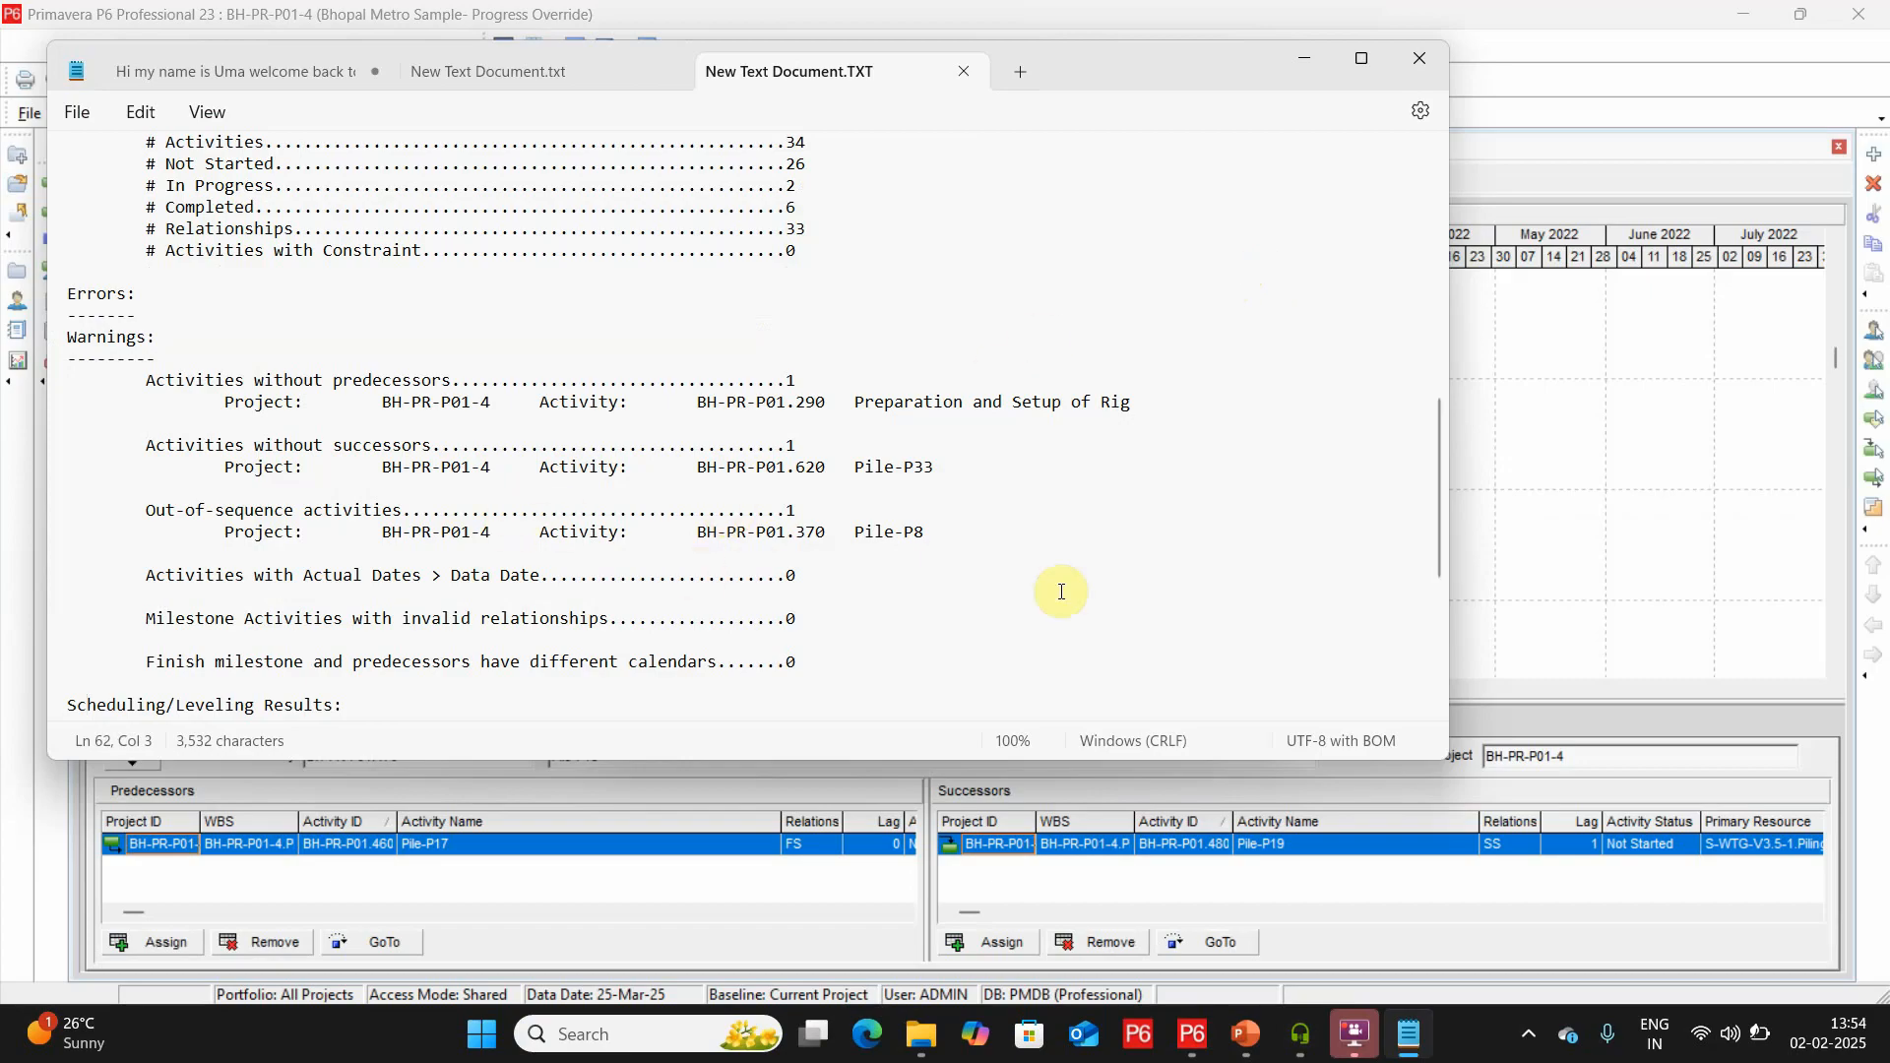
left_click(1412, 75)
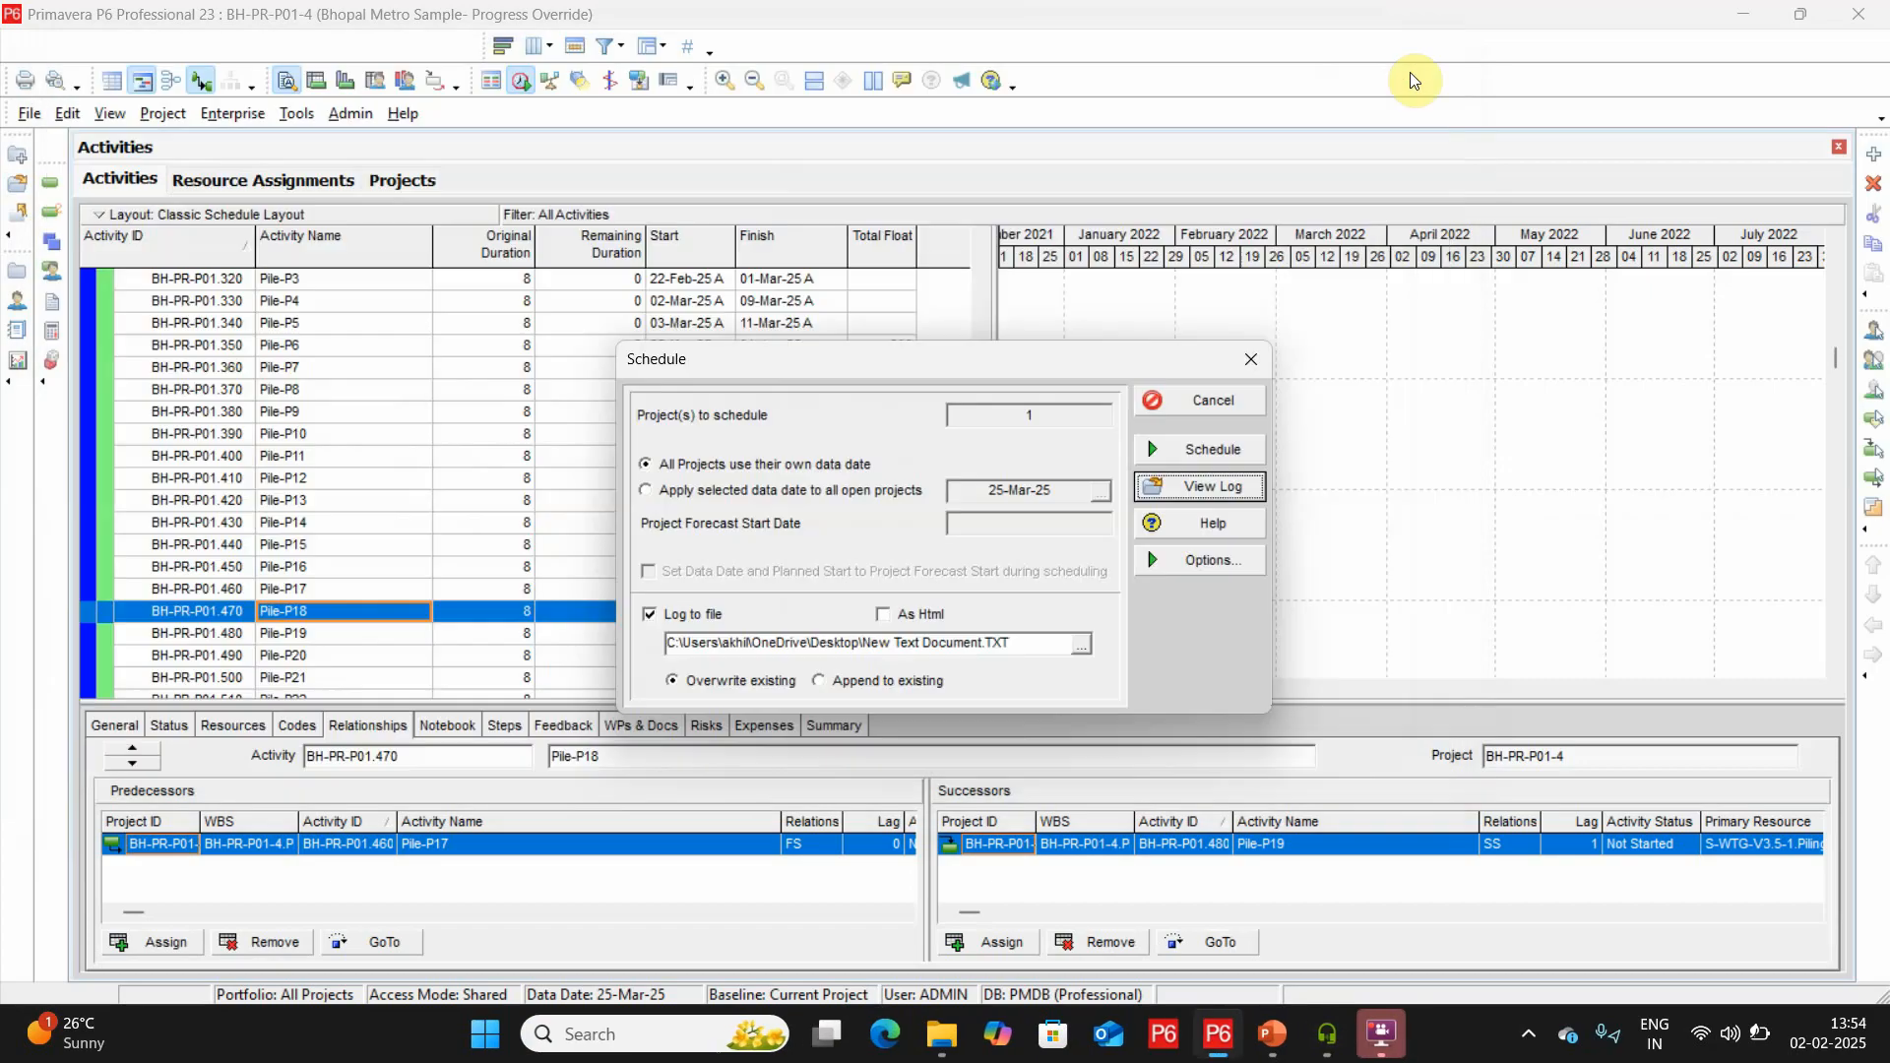
left_click(1256, 367)
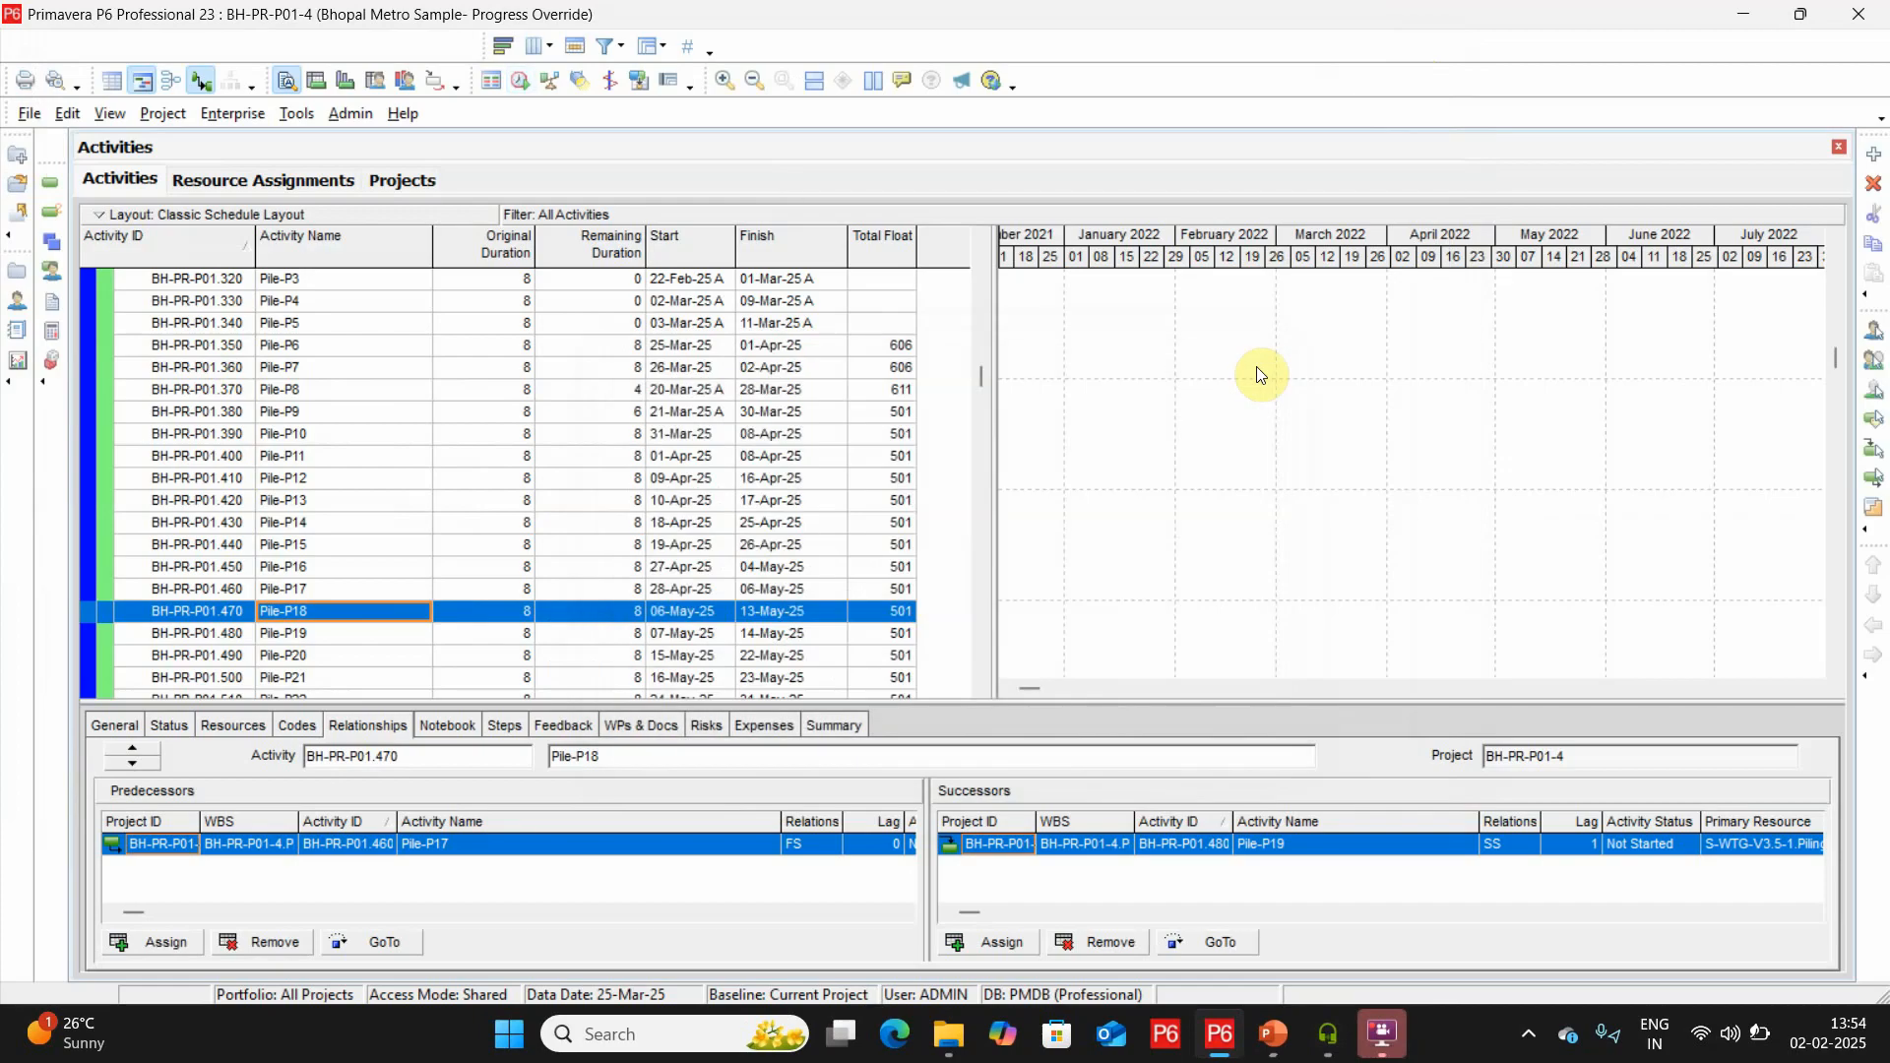
Replace Pile-P8's predecessor Pile-P7 with Pile-P5 in the Progress Override sample.
left_click(321, 391)
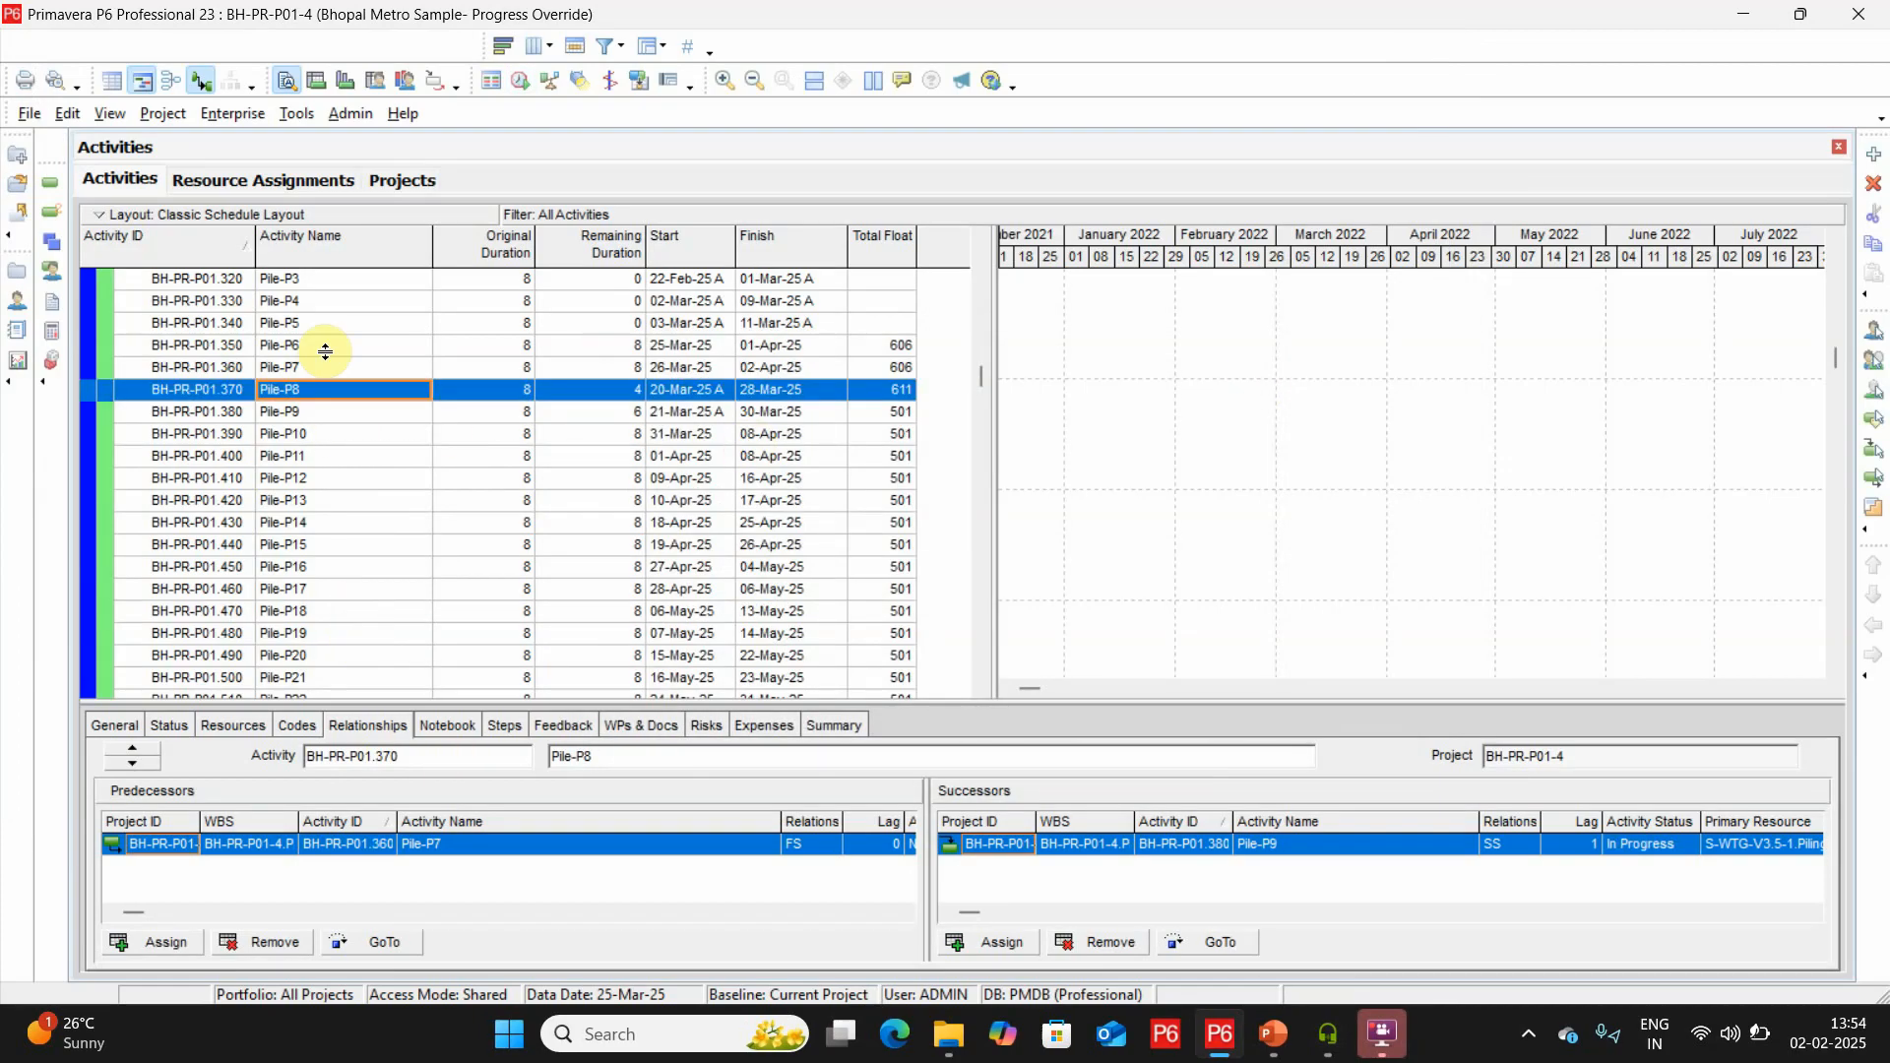
left_click(276, 943)
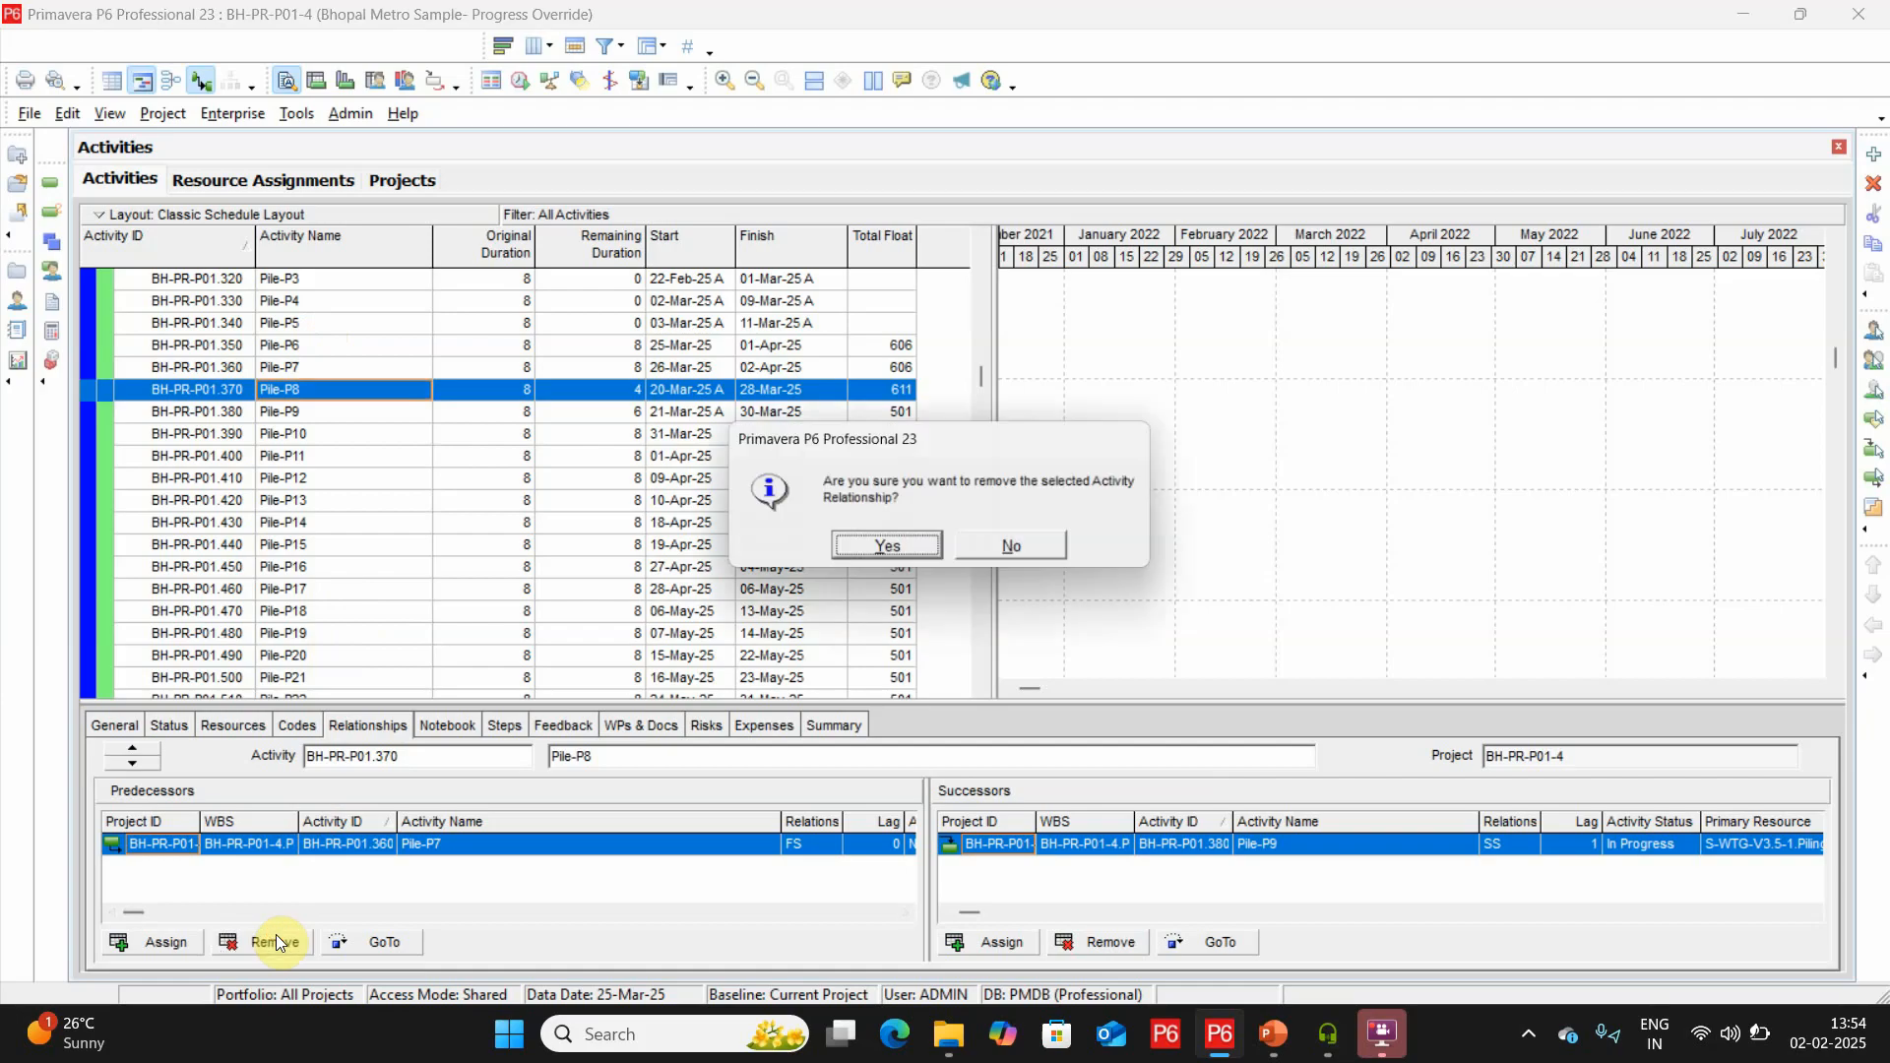
left_click(892, 547)
left_click(156, 942)
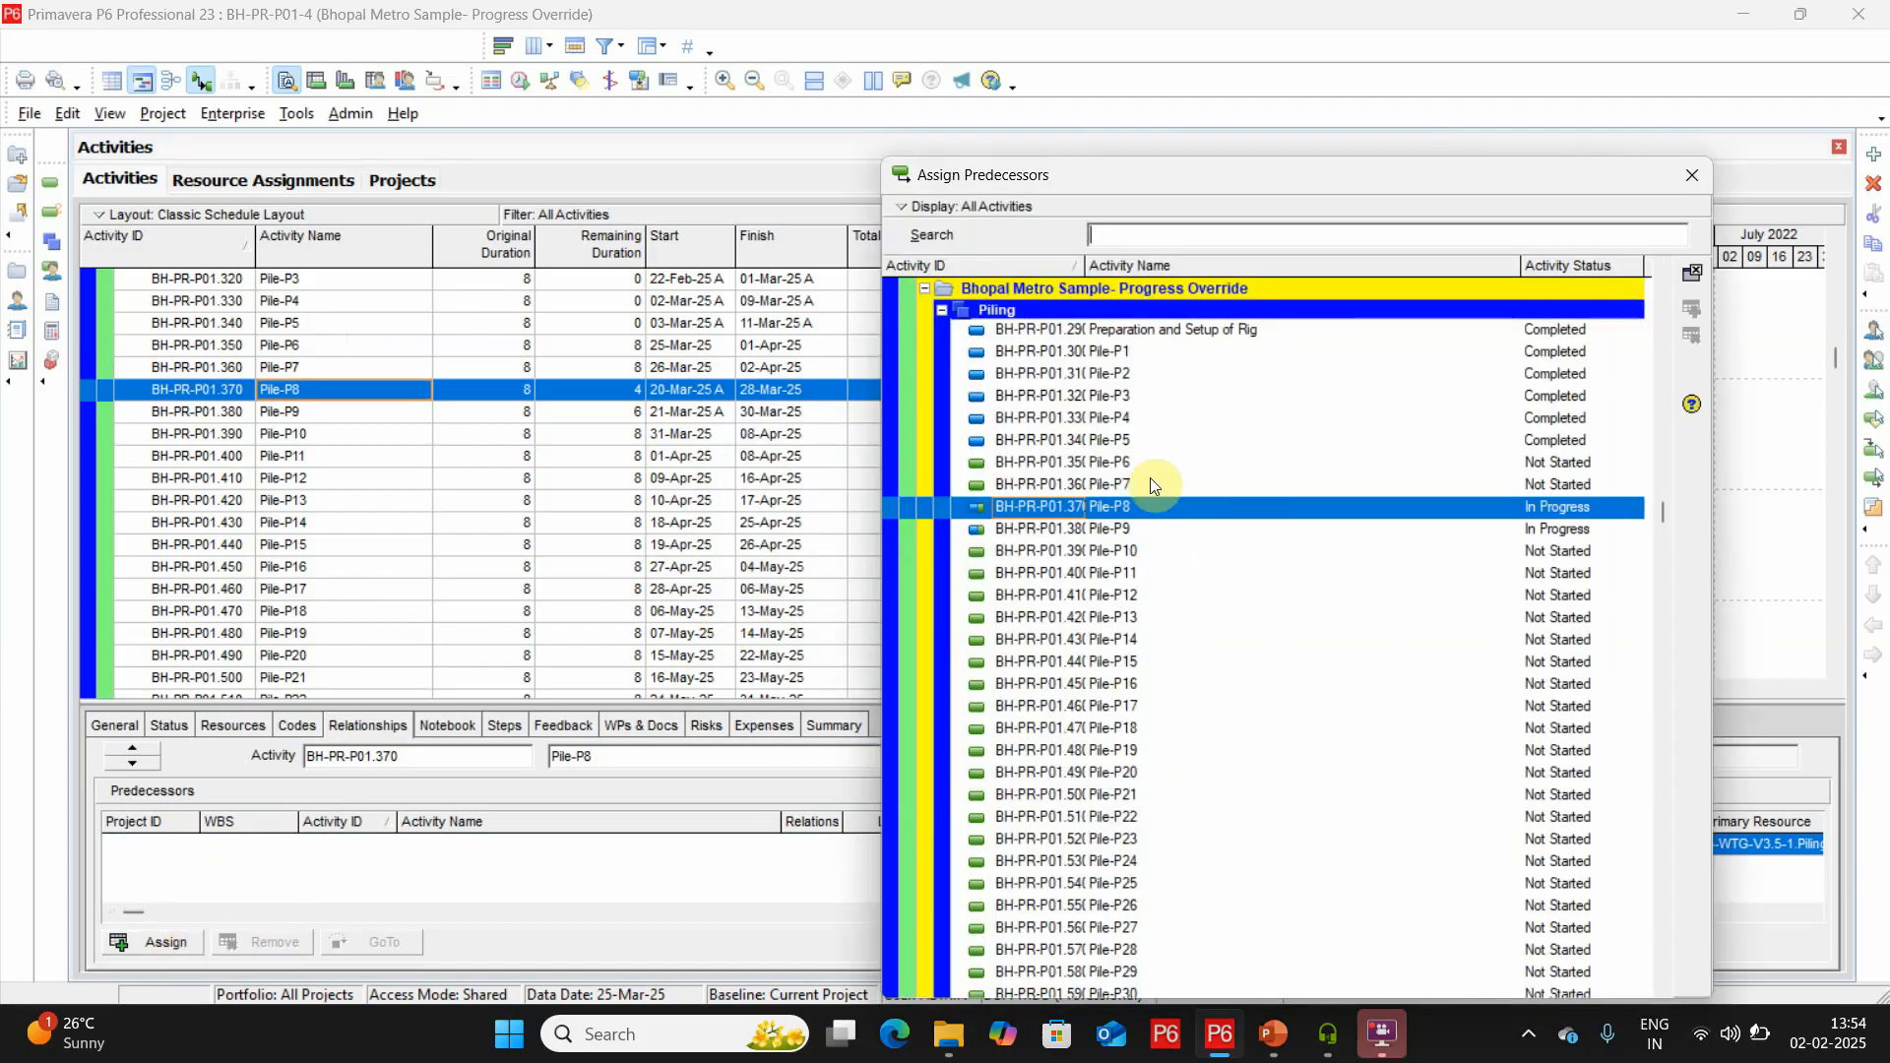
double_click(1102, 445)
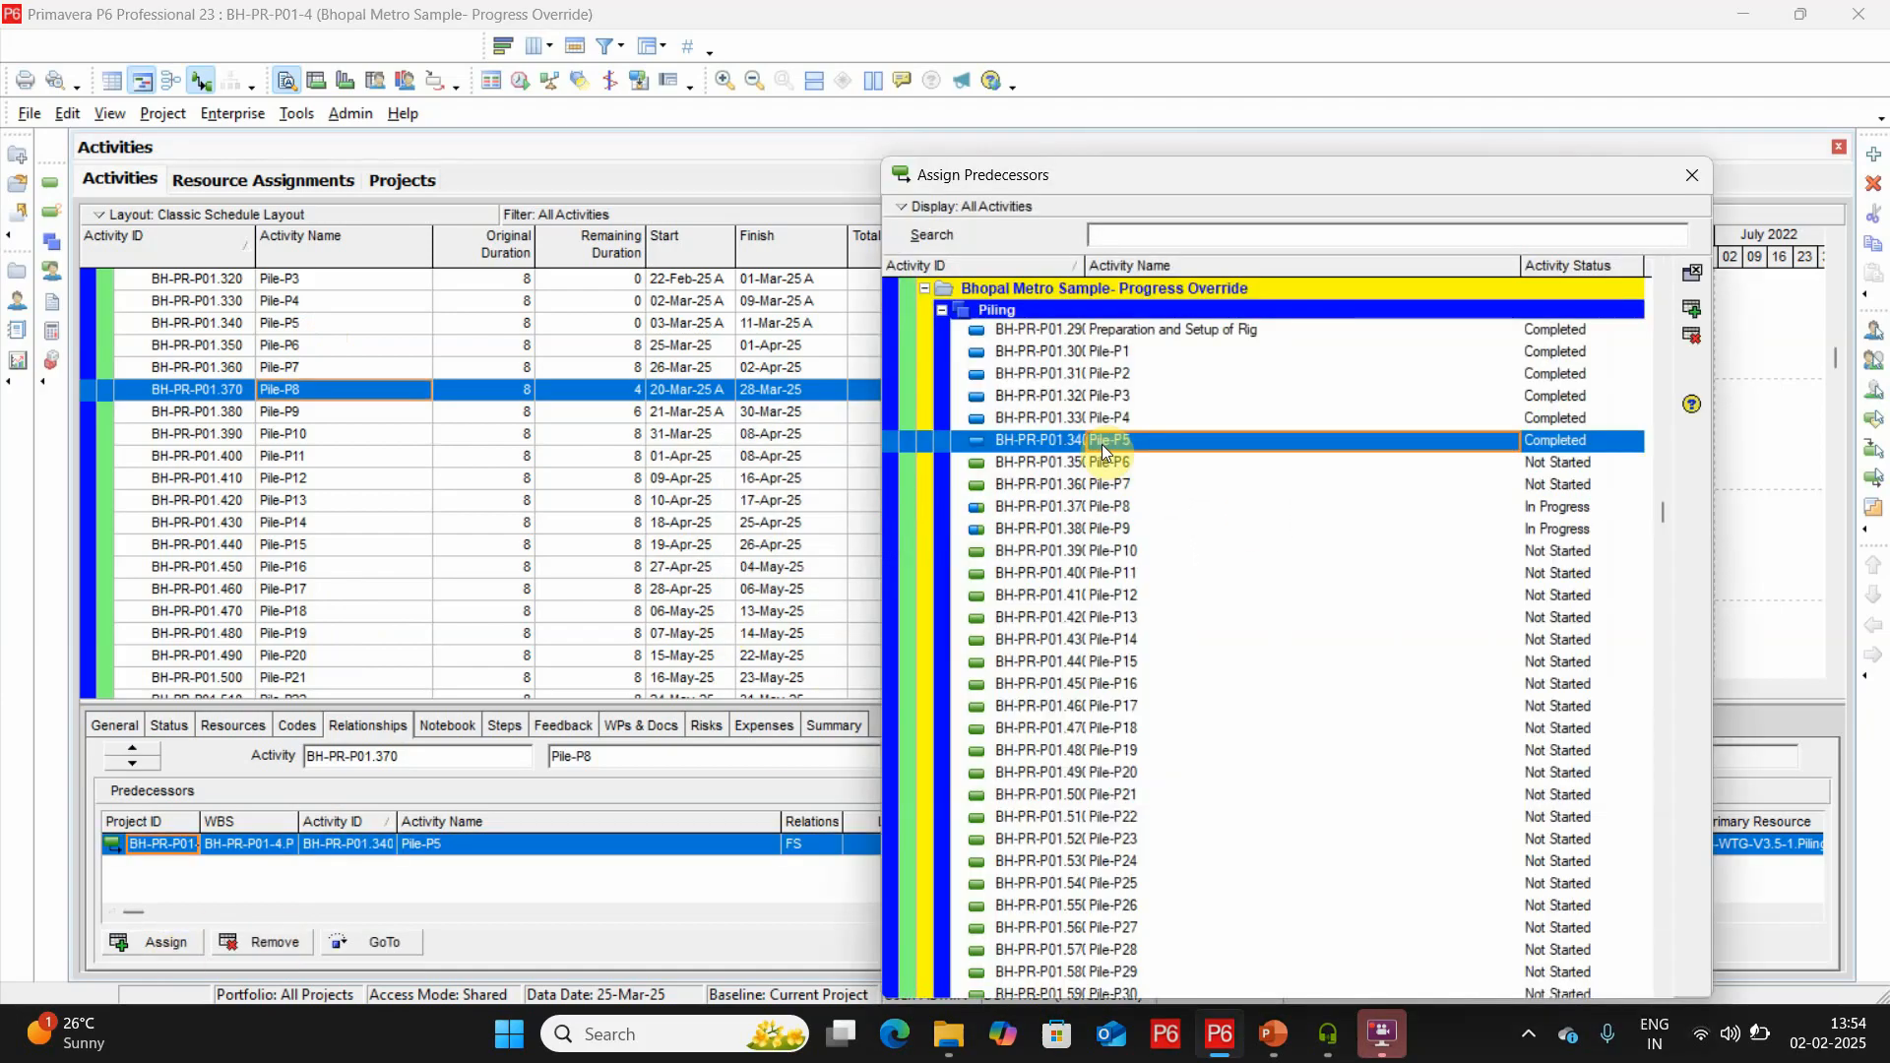
Replace Pile-P6's predecessor Pile-P5 with Pile-P9.
left_click(291, 344)
left_click(261, 943)
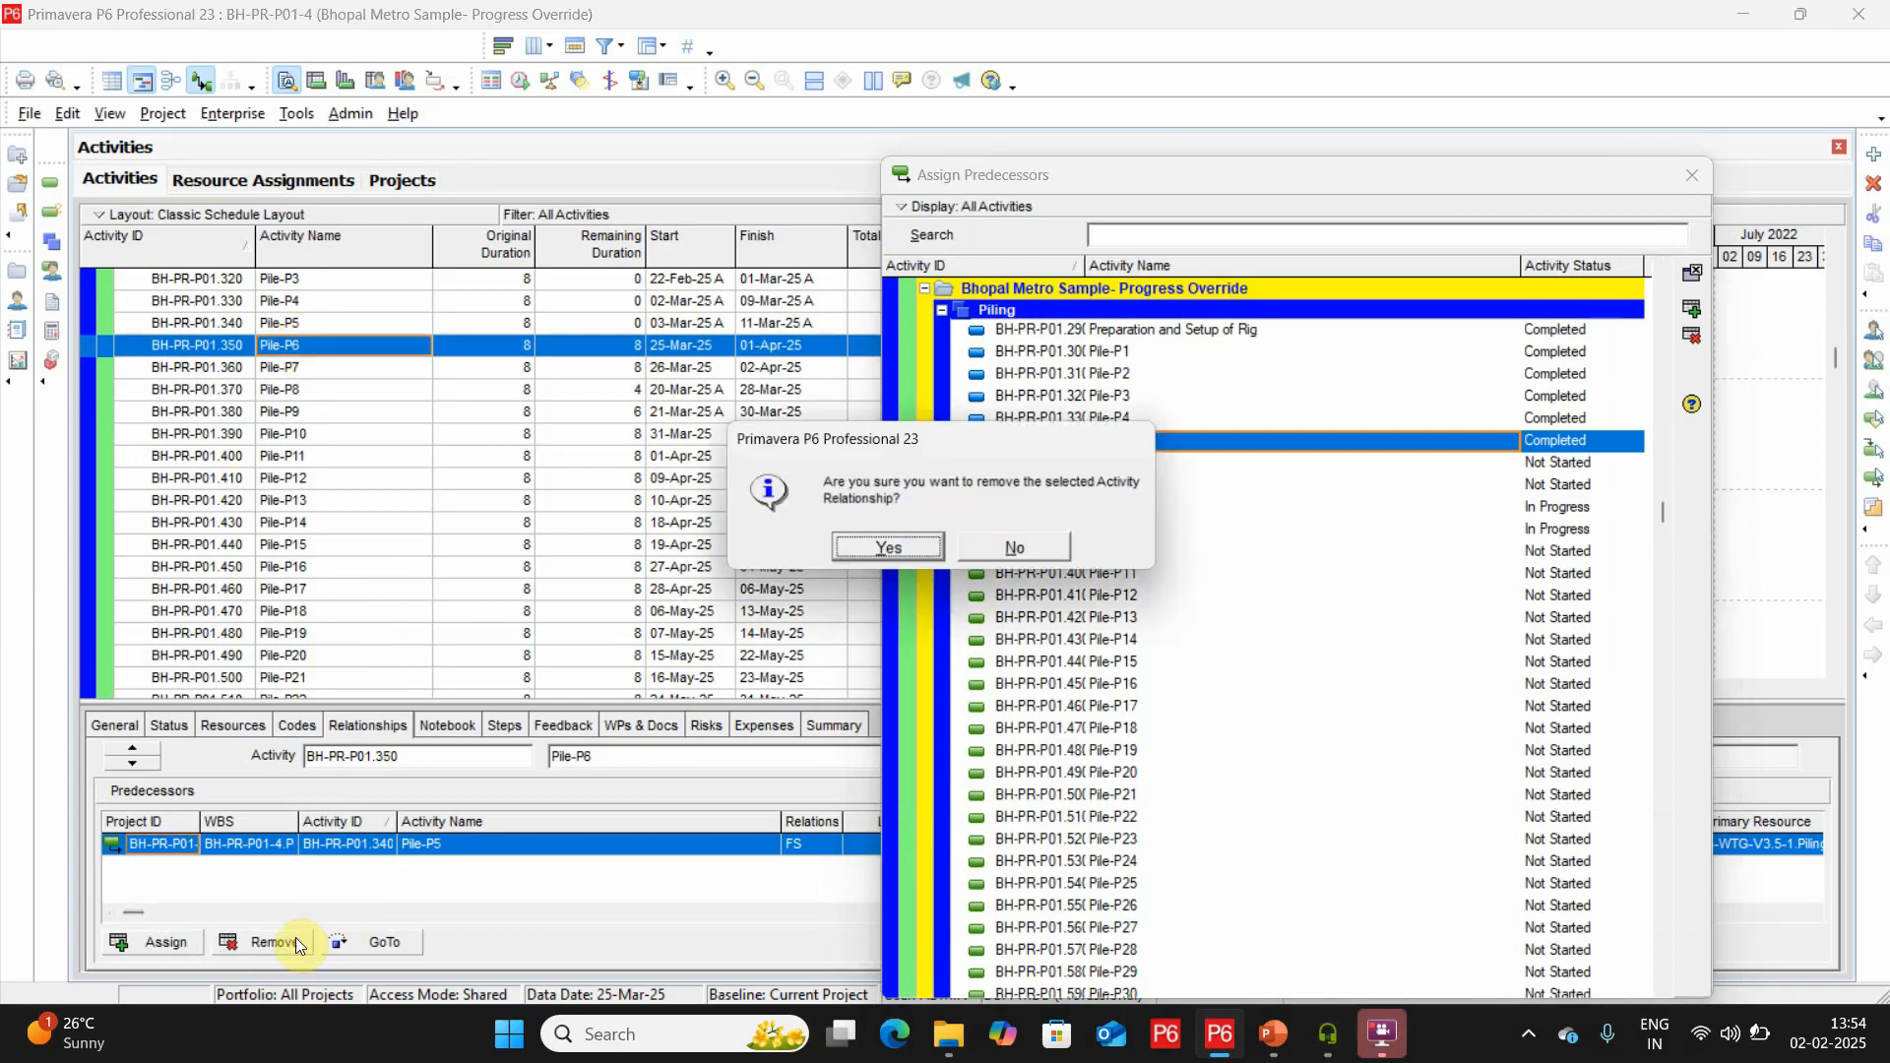
left_click(891, 550)
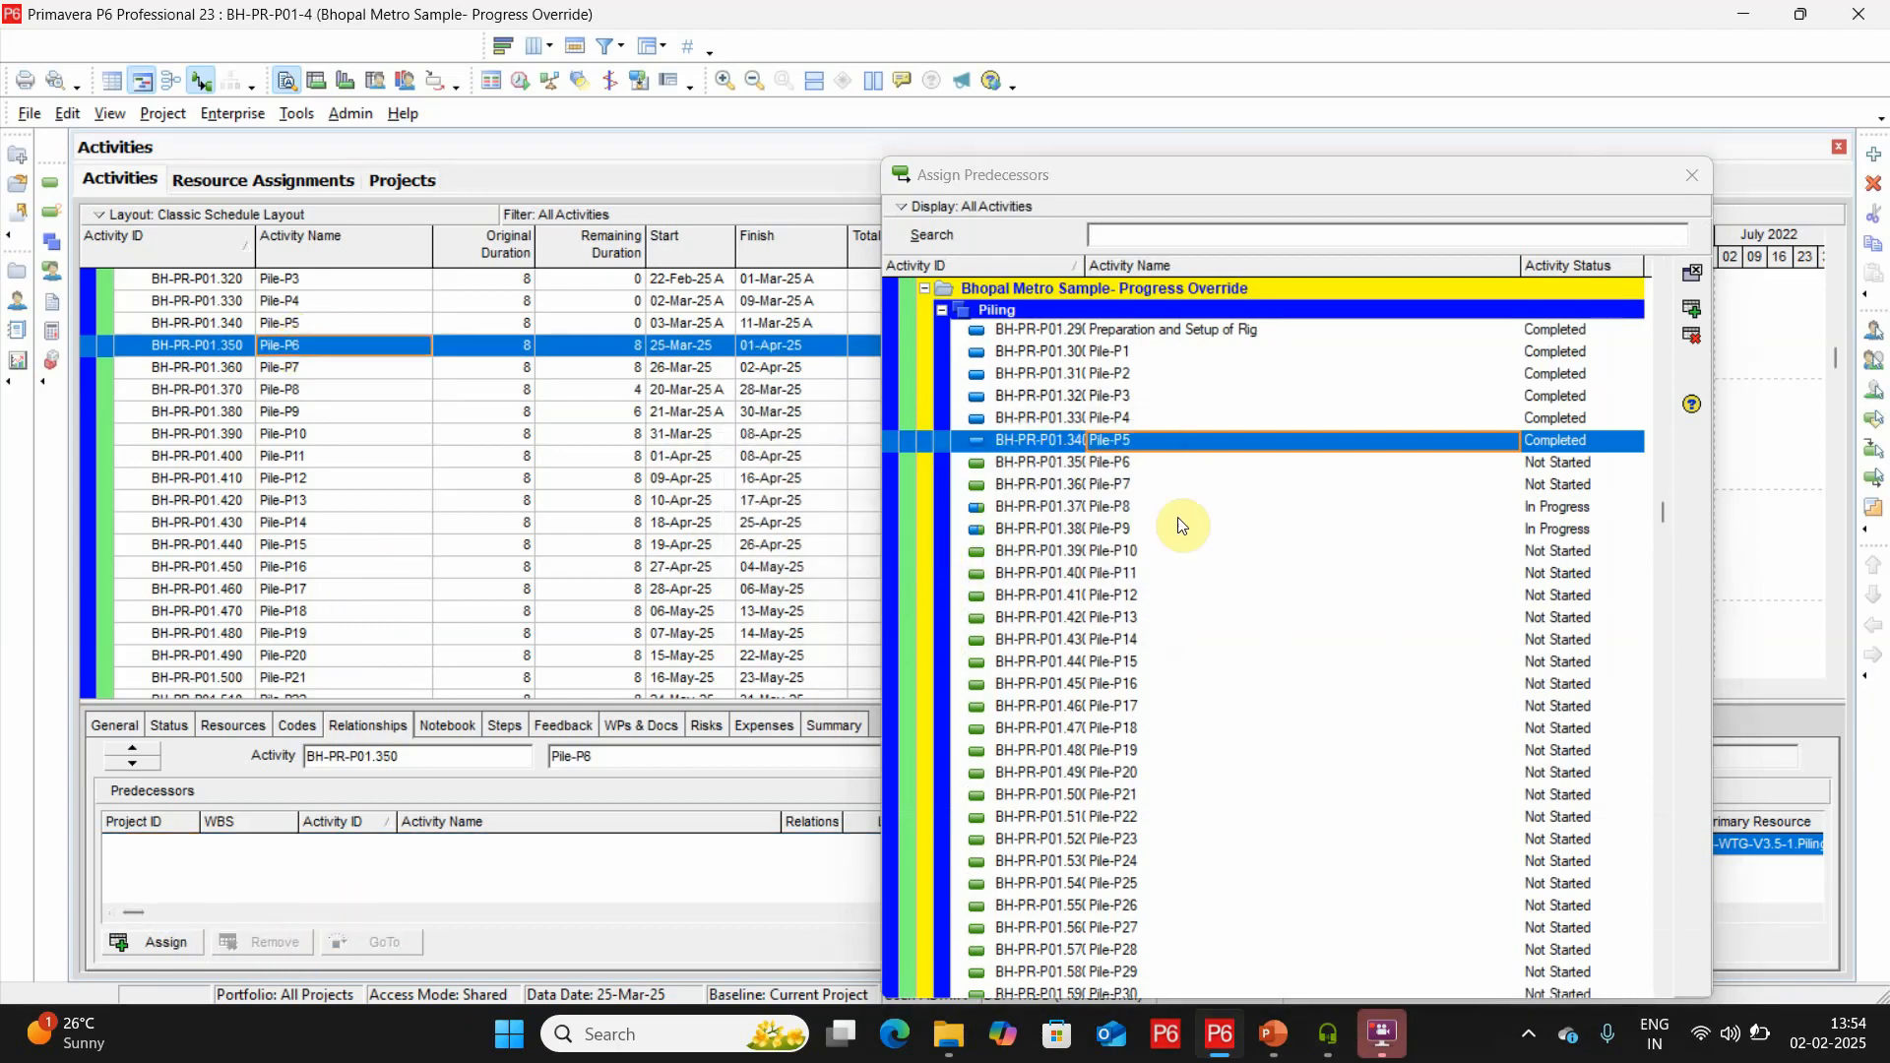
double_click(1119, 529)
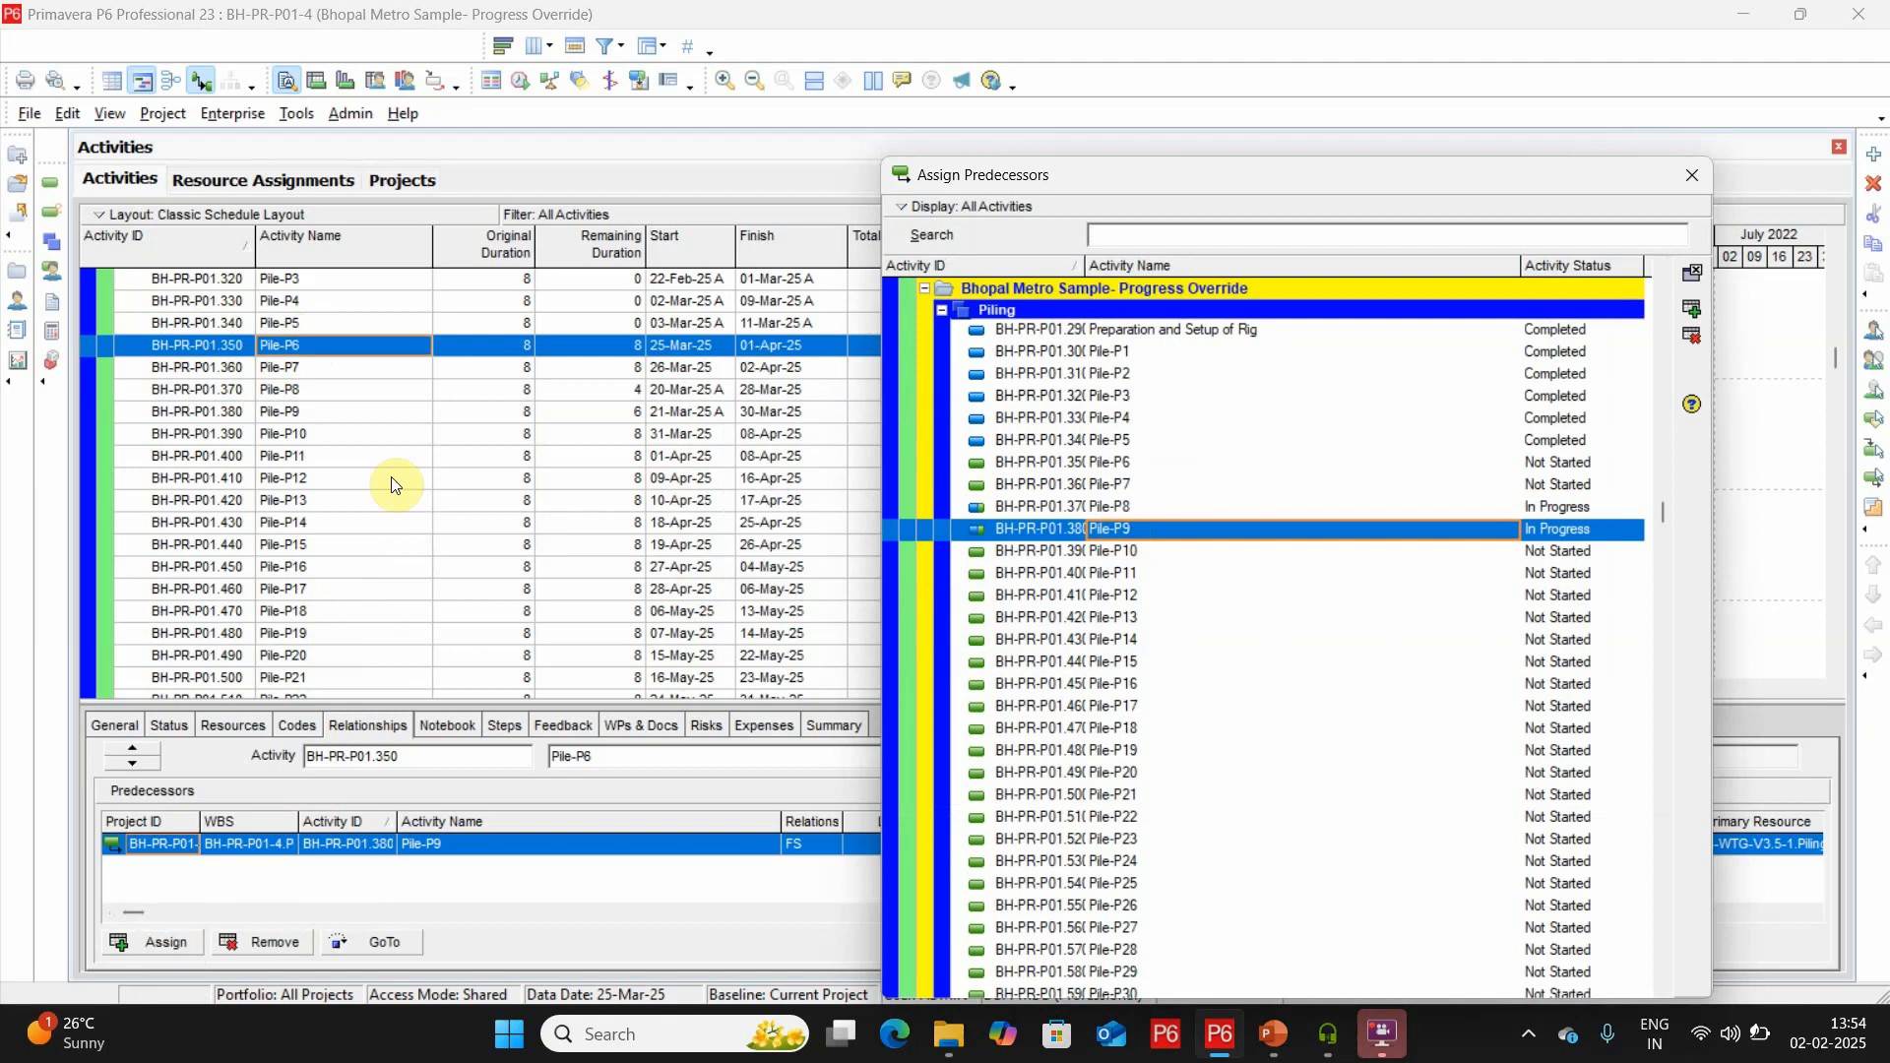
Replace Pile-P10's predecessor Pile-P9 with Pile-P7, removing the Pile-P6 link added along the way.
left_click(332, 435)
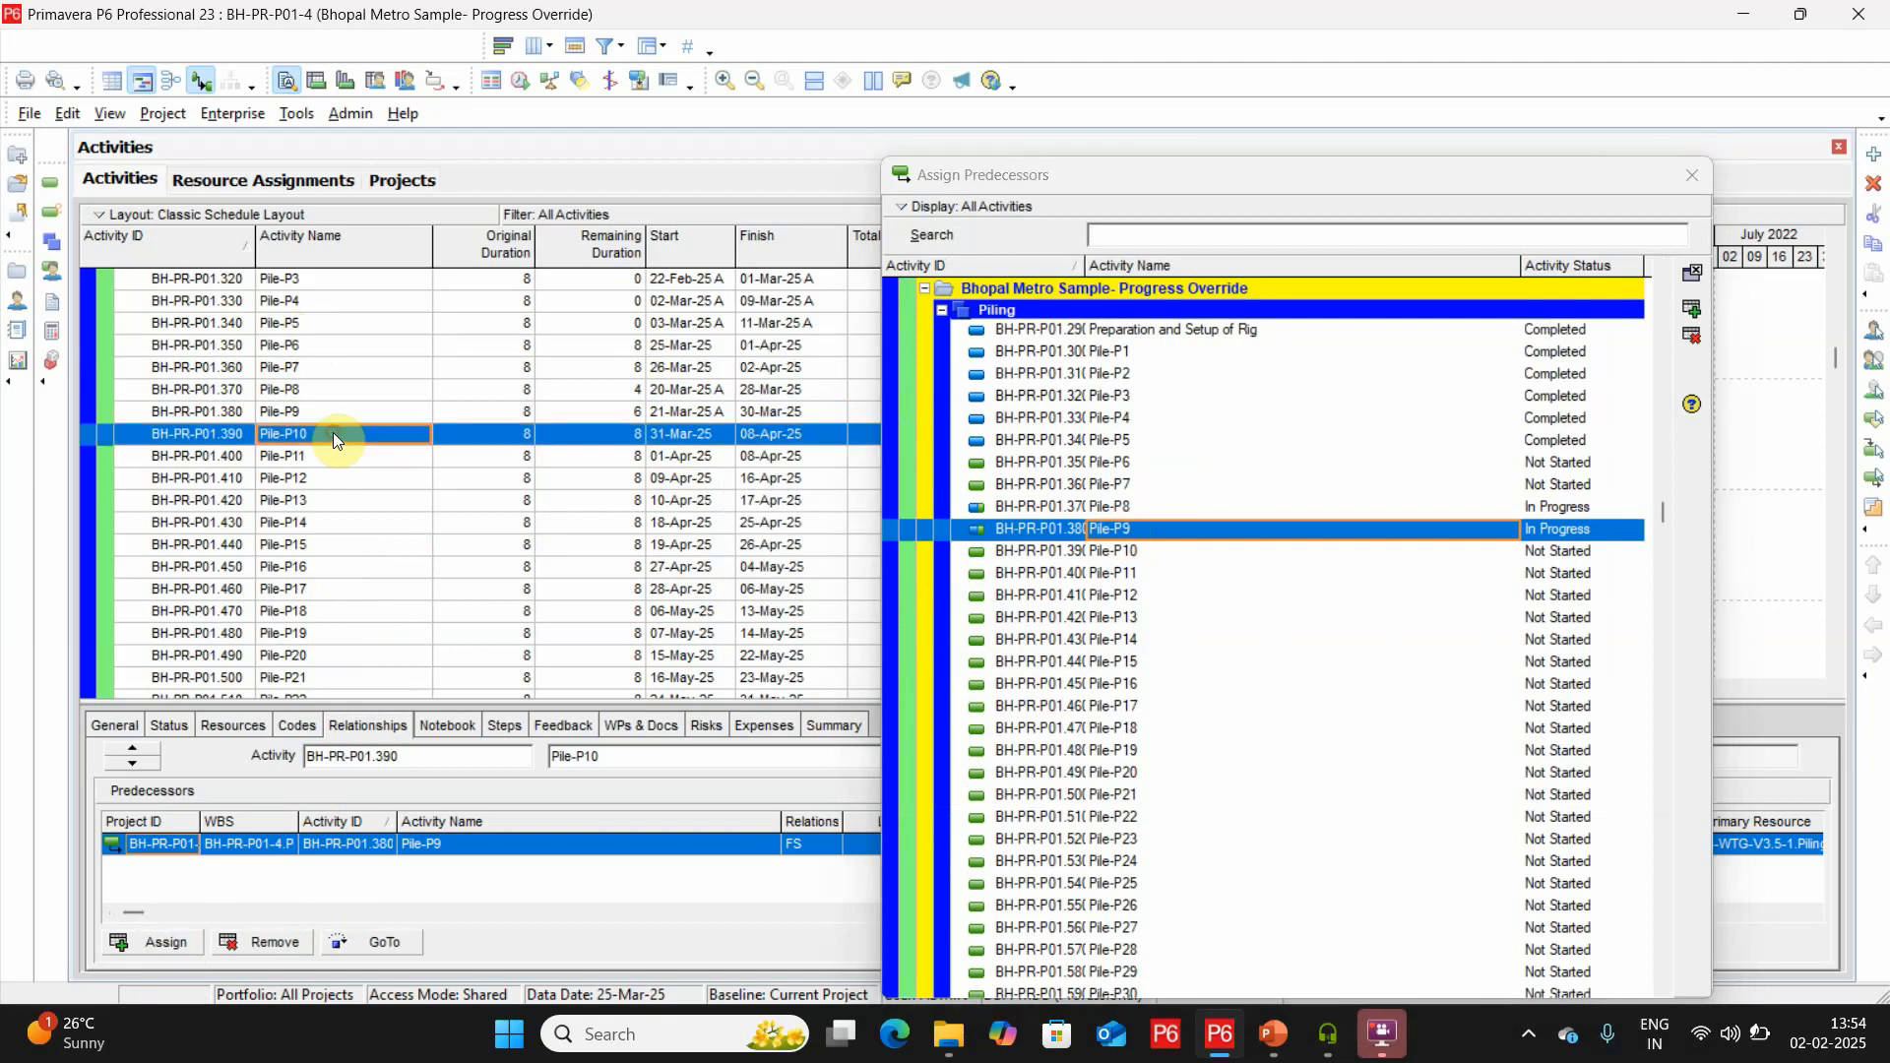
left_click(281, 951)
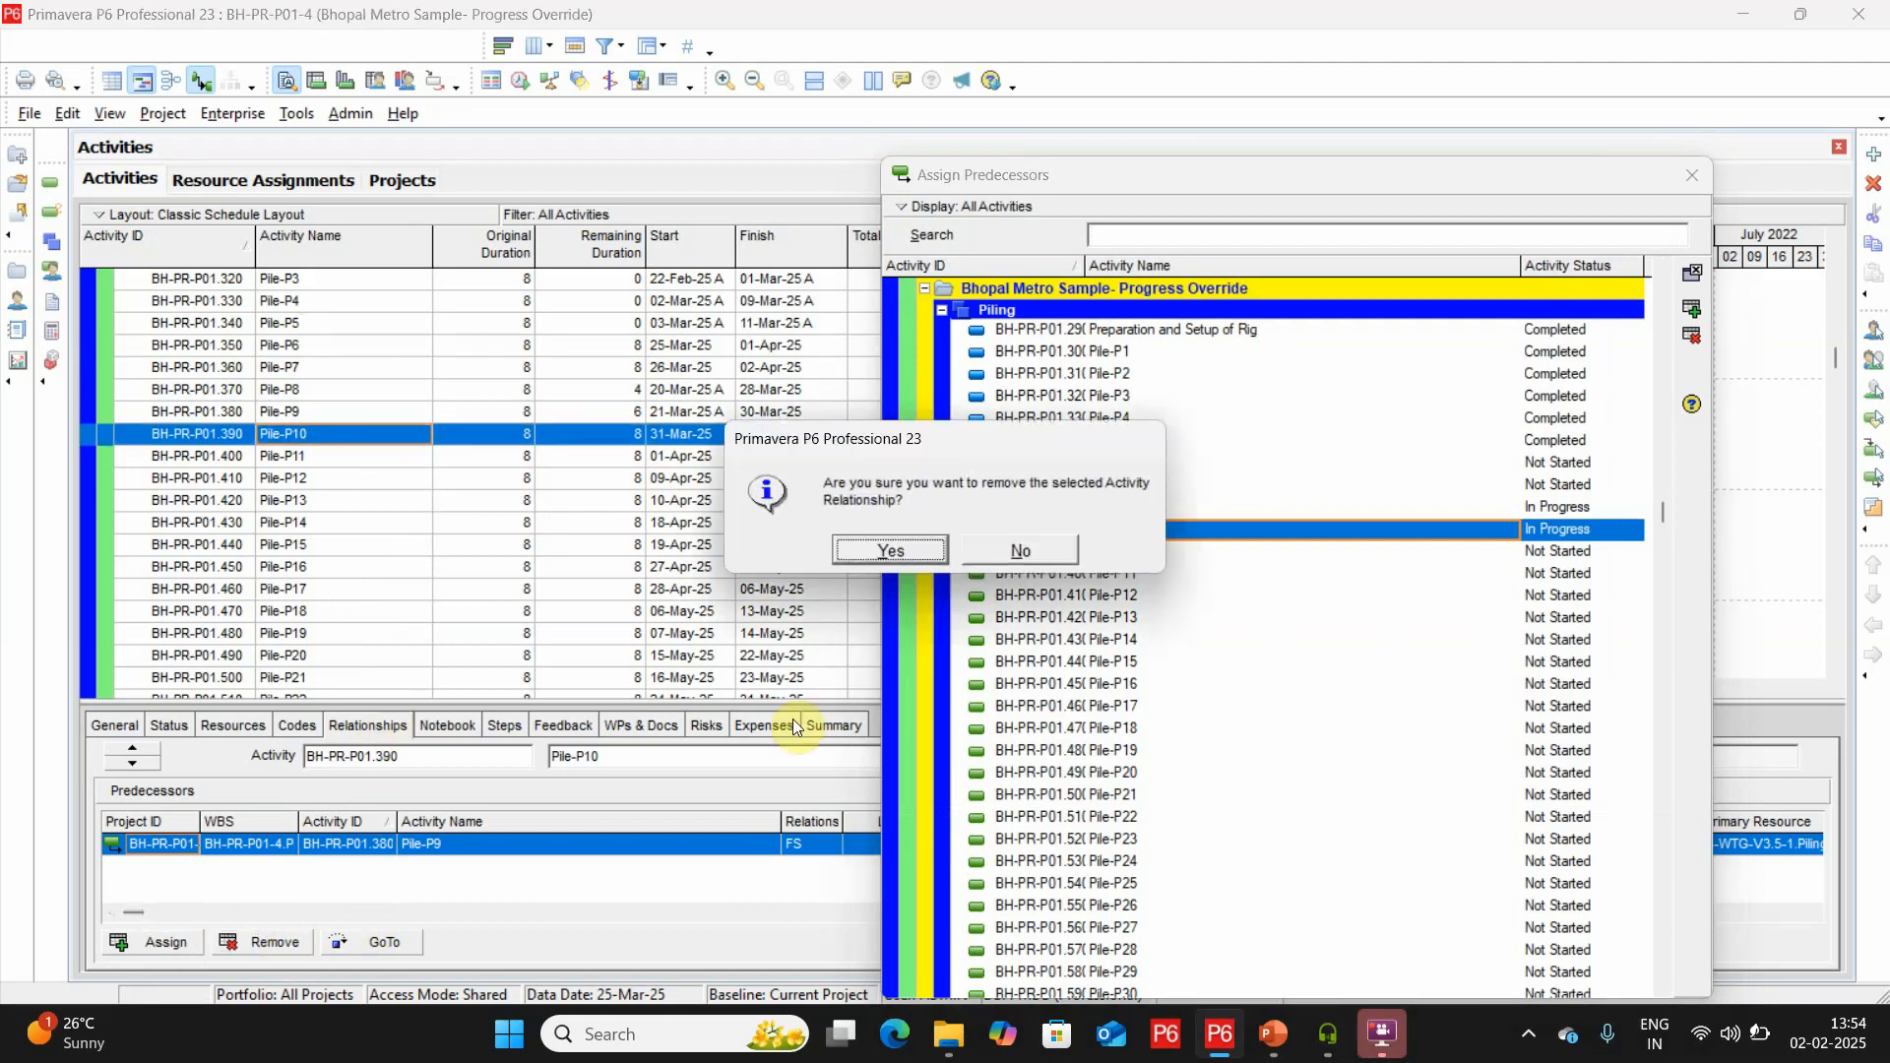
left_click(893, 549)
double_click(1113, 463)
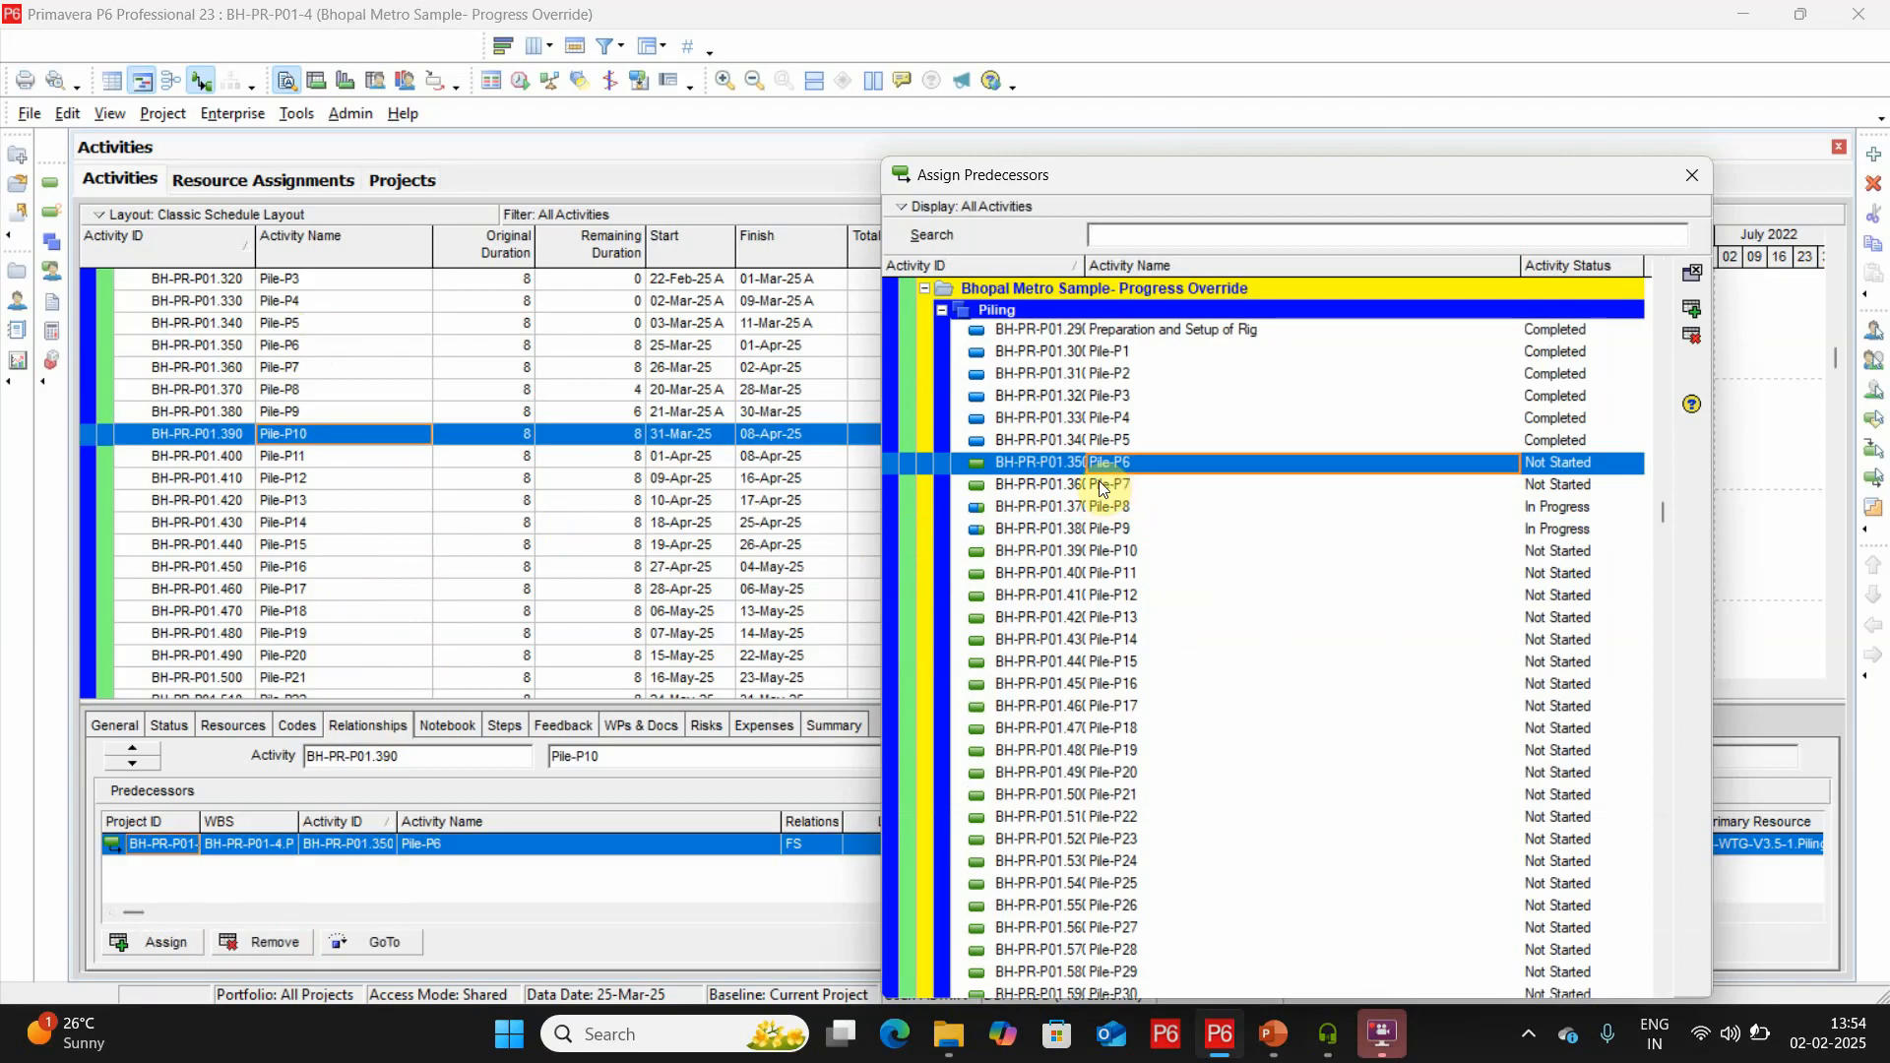
double_click(1099, 482)
left_click(537, 845)
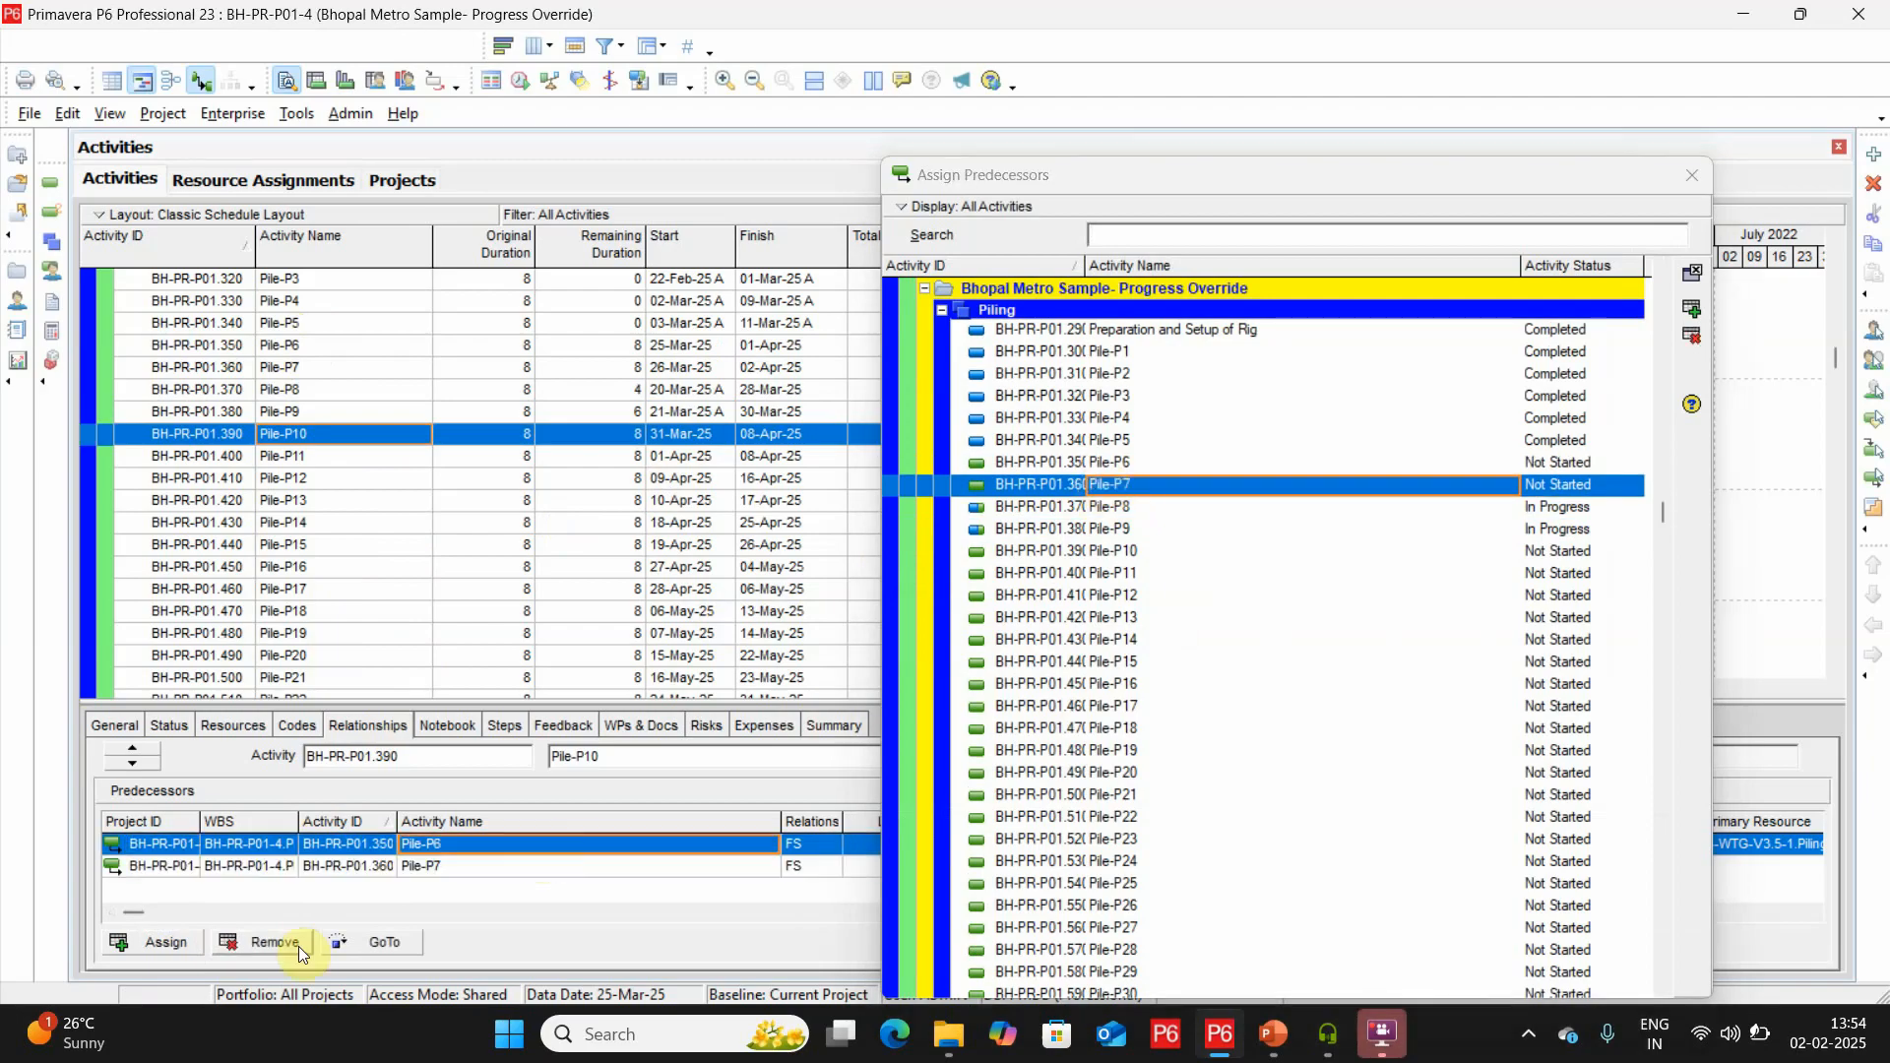
left_click(292, 944)
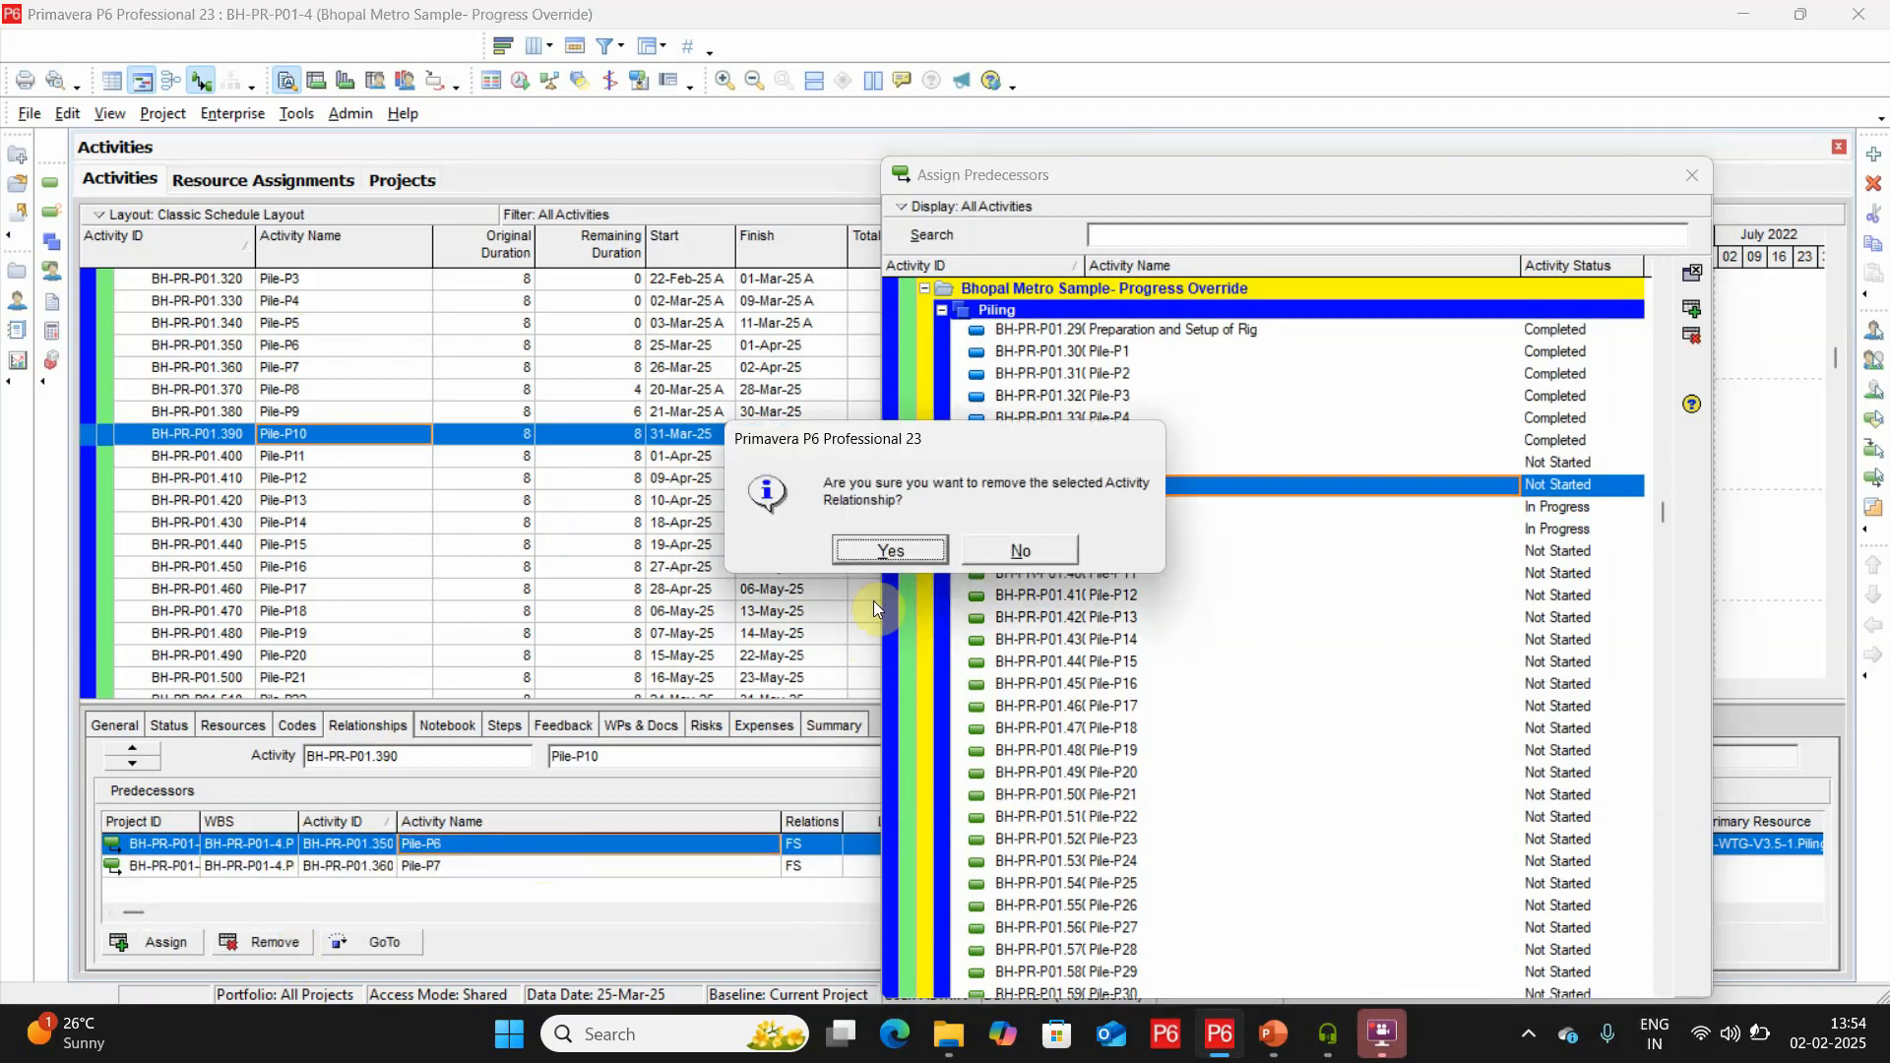
left_click(914, 547)
left_click(1703, 173)
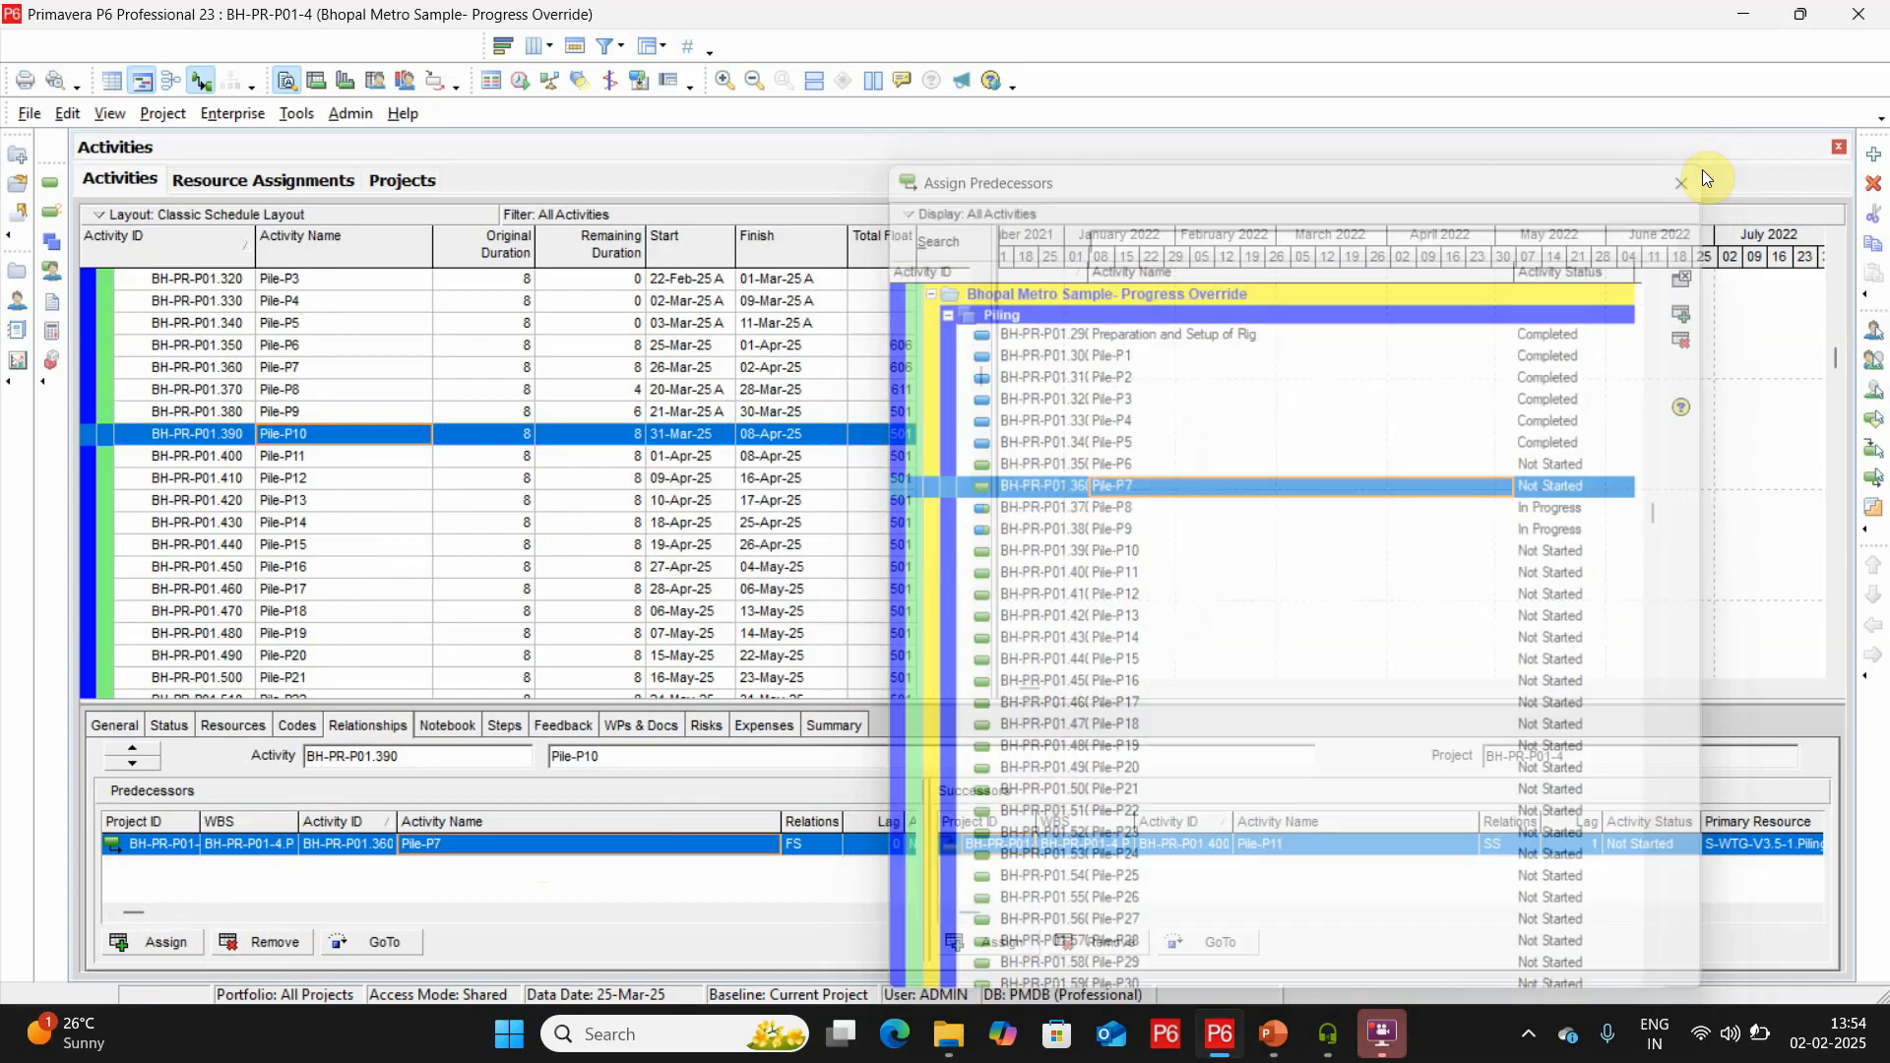
Reschedule the project with the 25-Mar-25 data date and examine the daily remaining S-VIA-1000 Piling units.
left_click(517, 79)
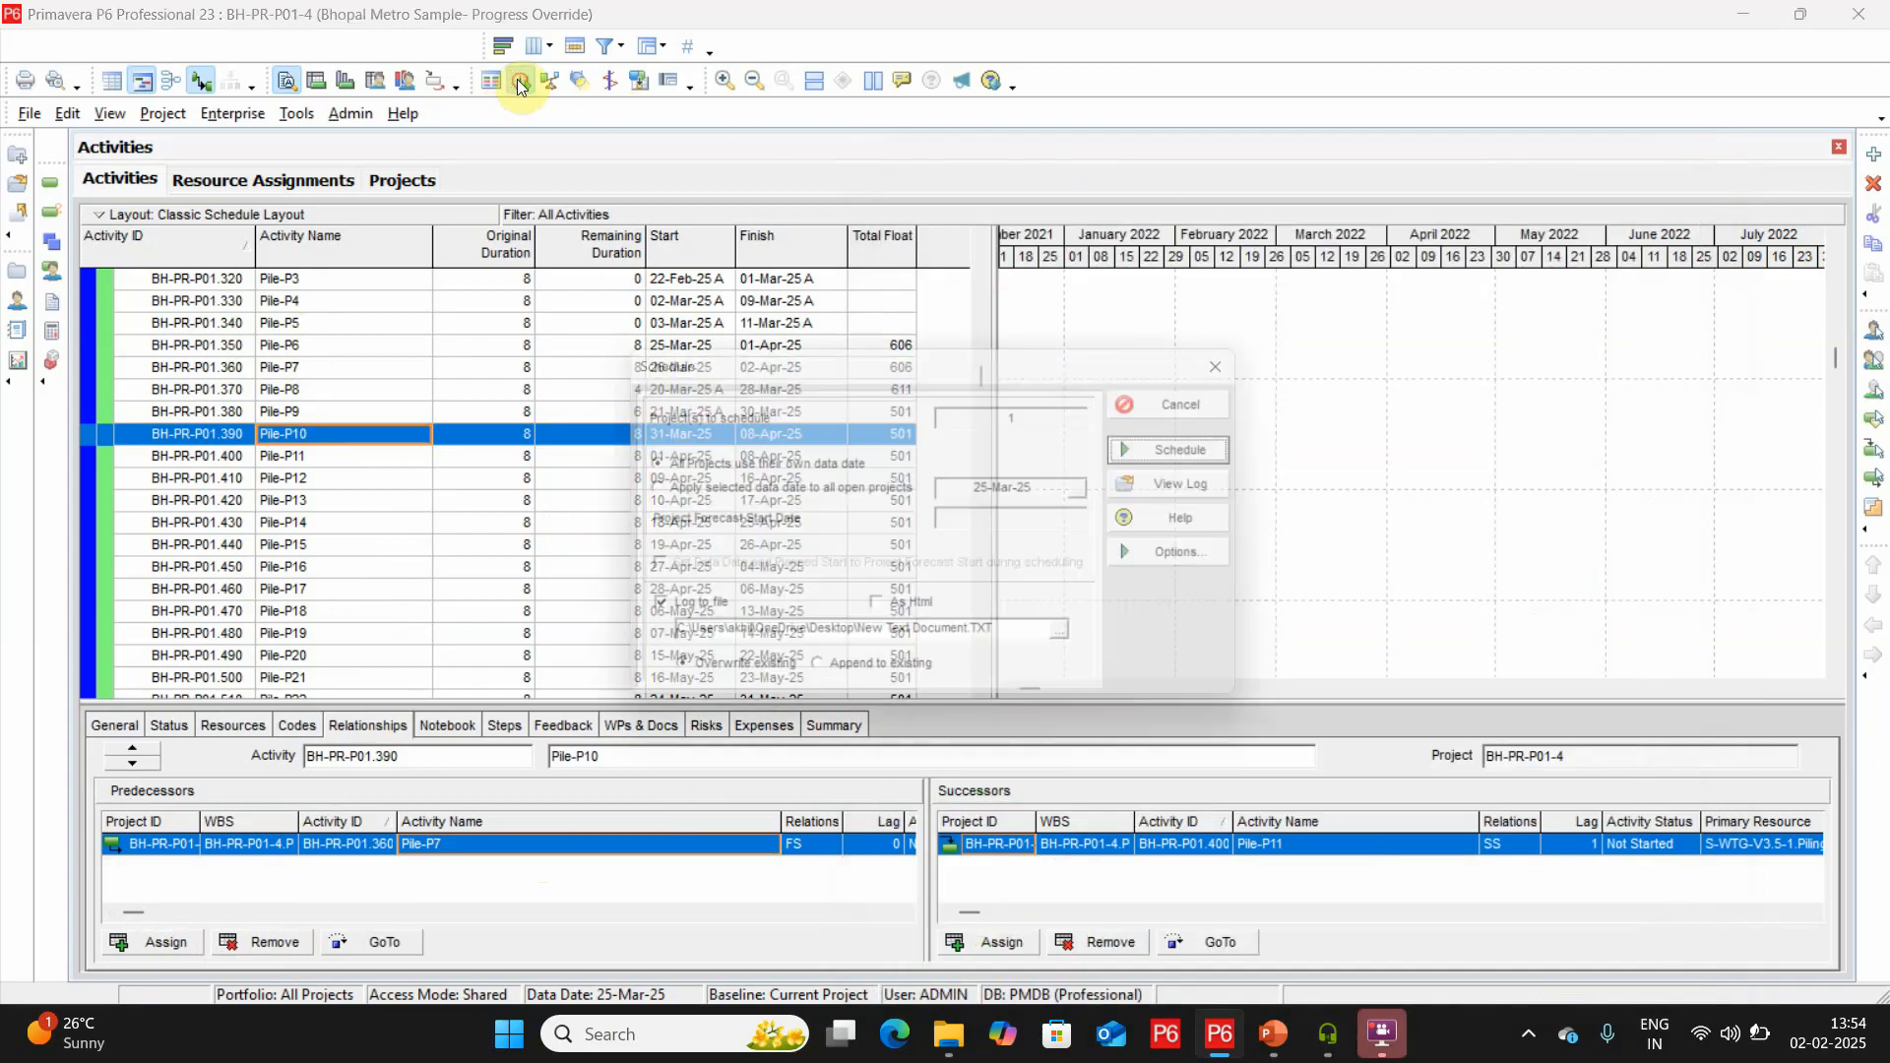
left_click(1223, 449)
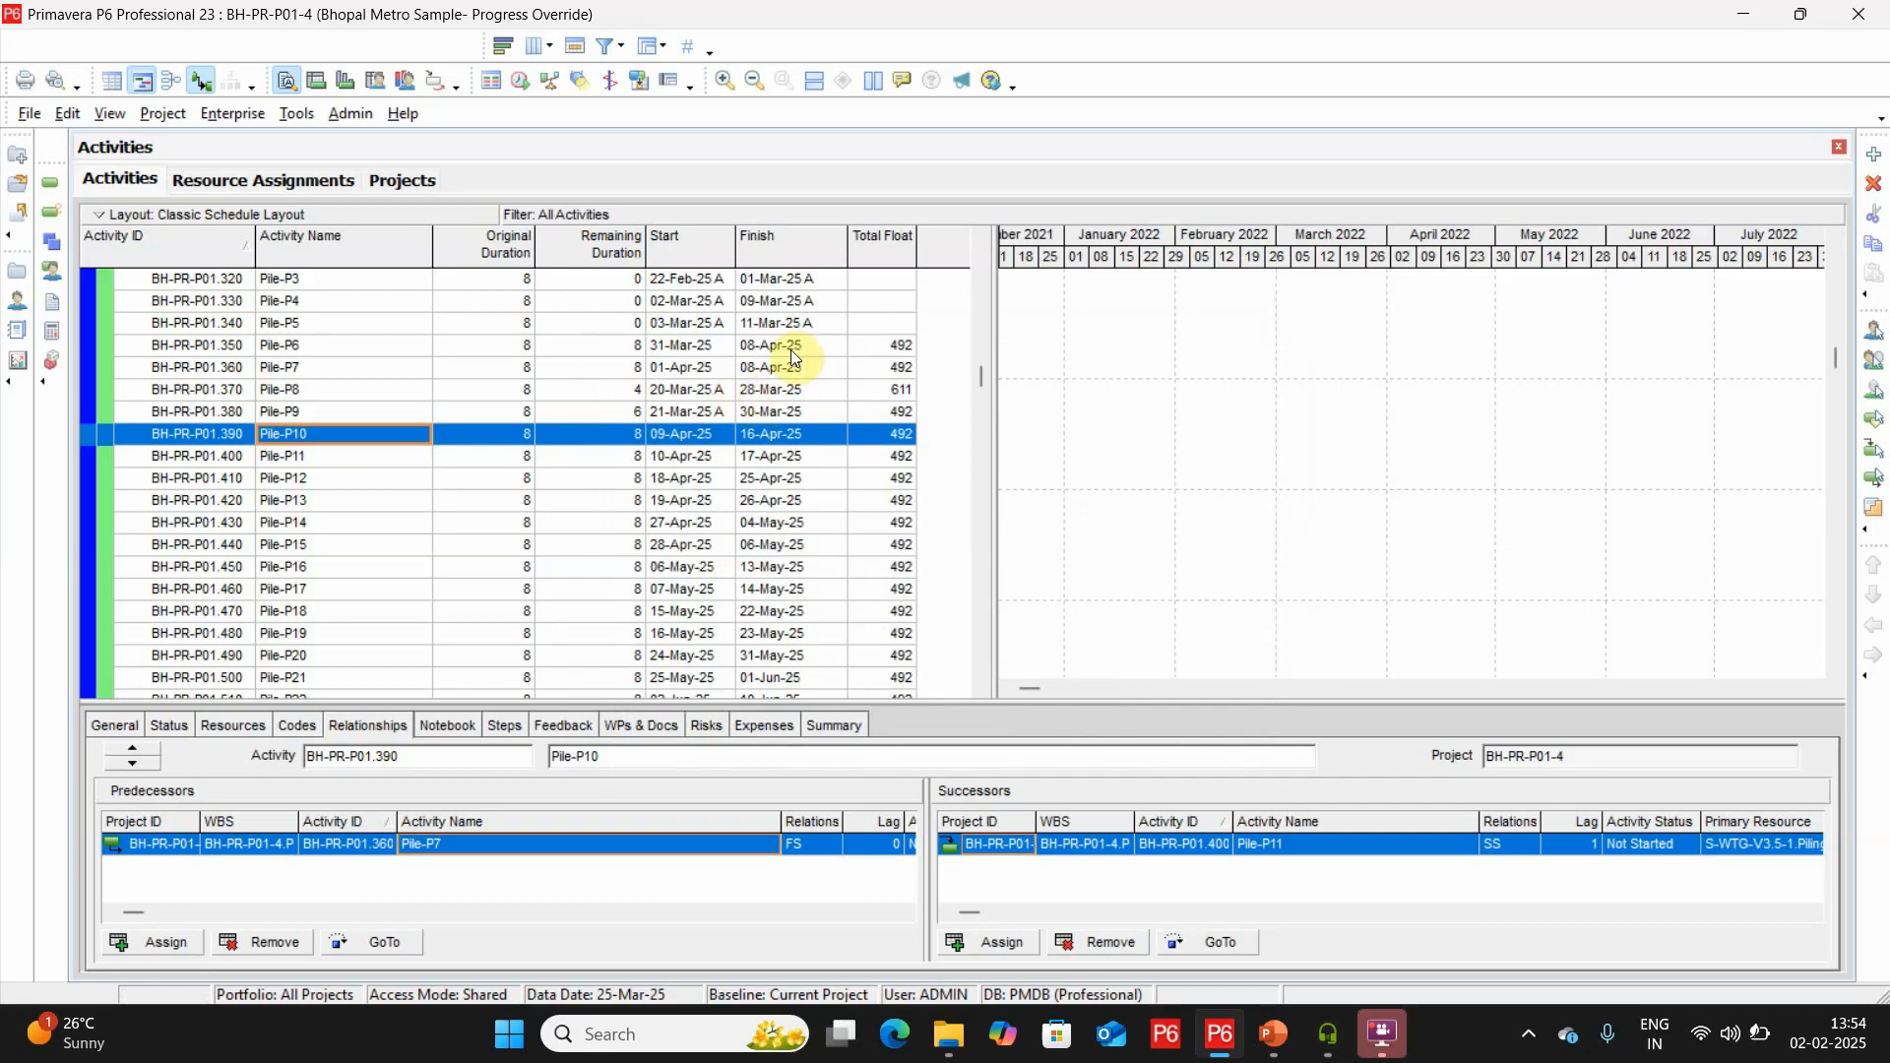
left_click(307, 177)
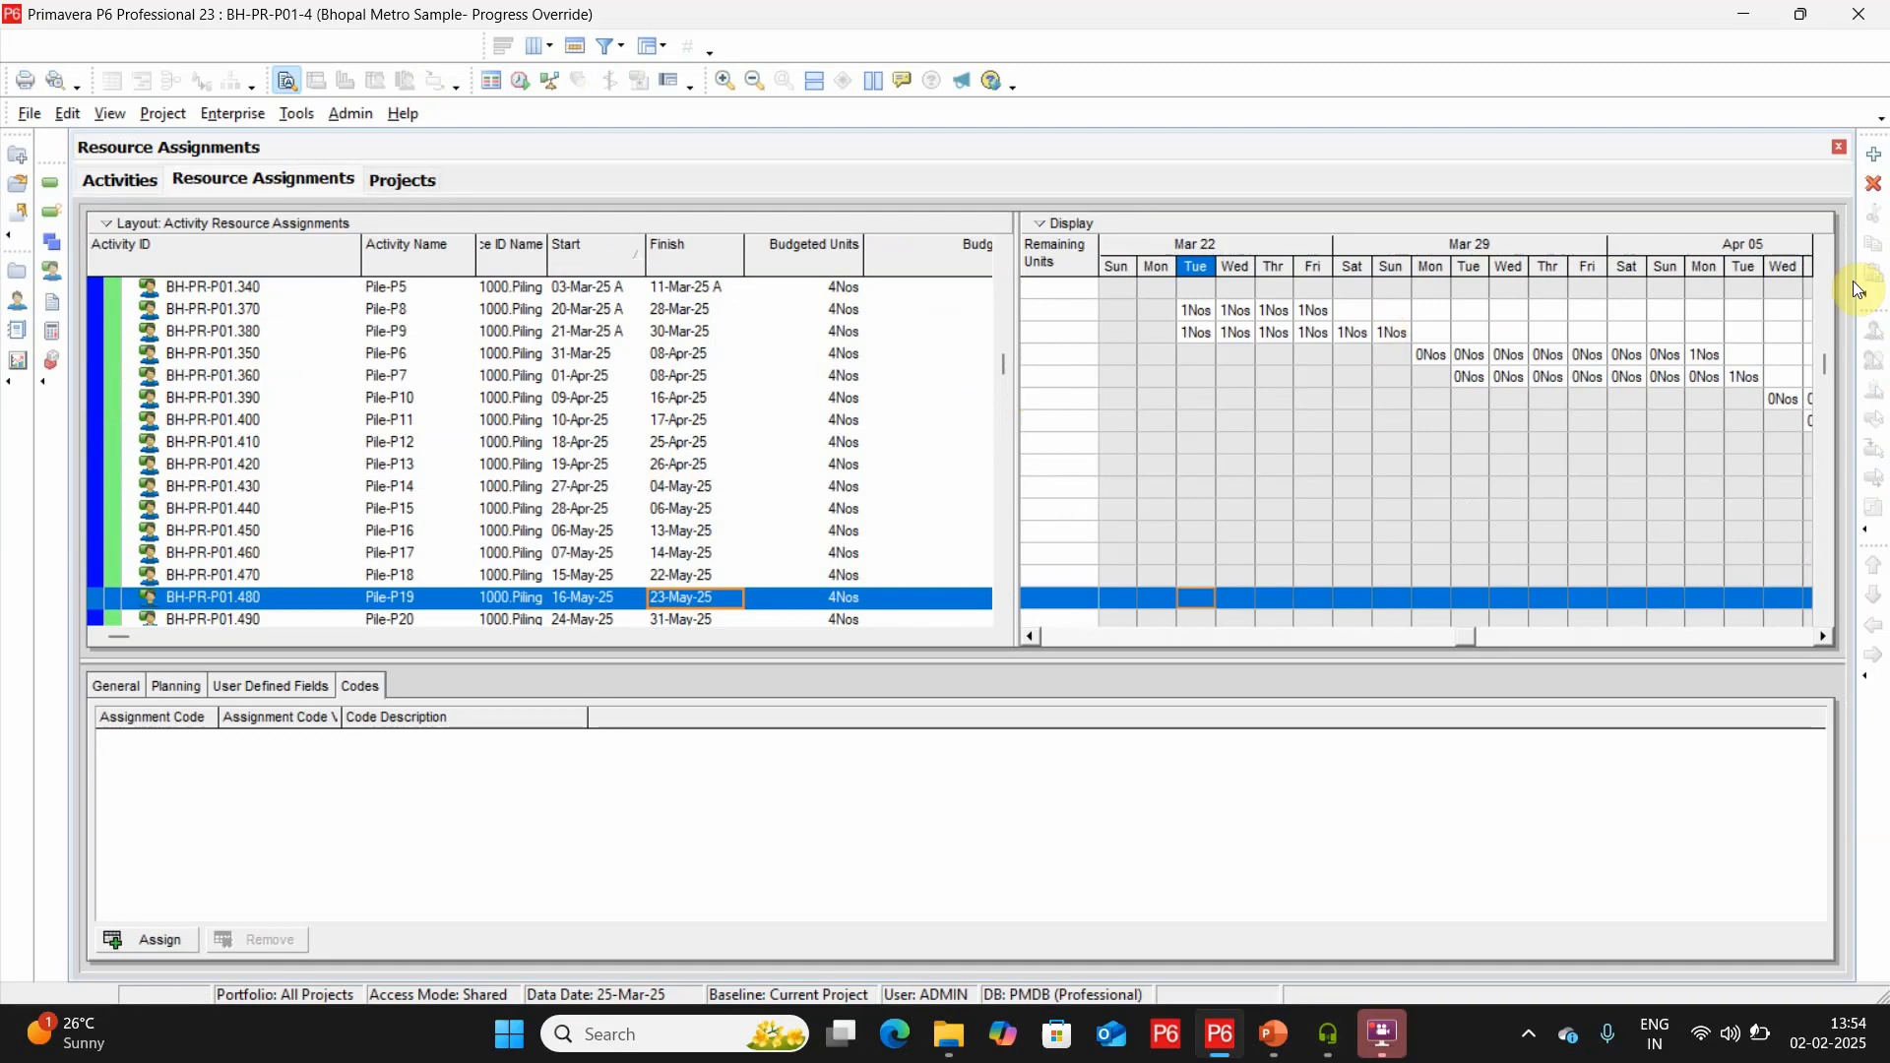
left_click(1827, 246)
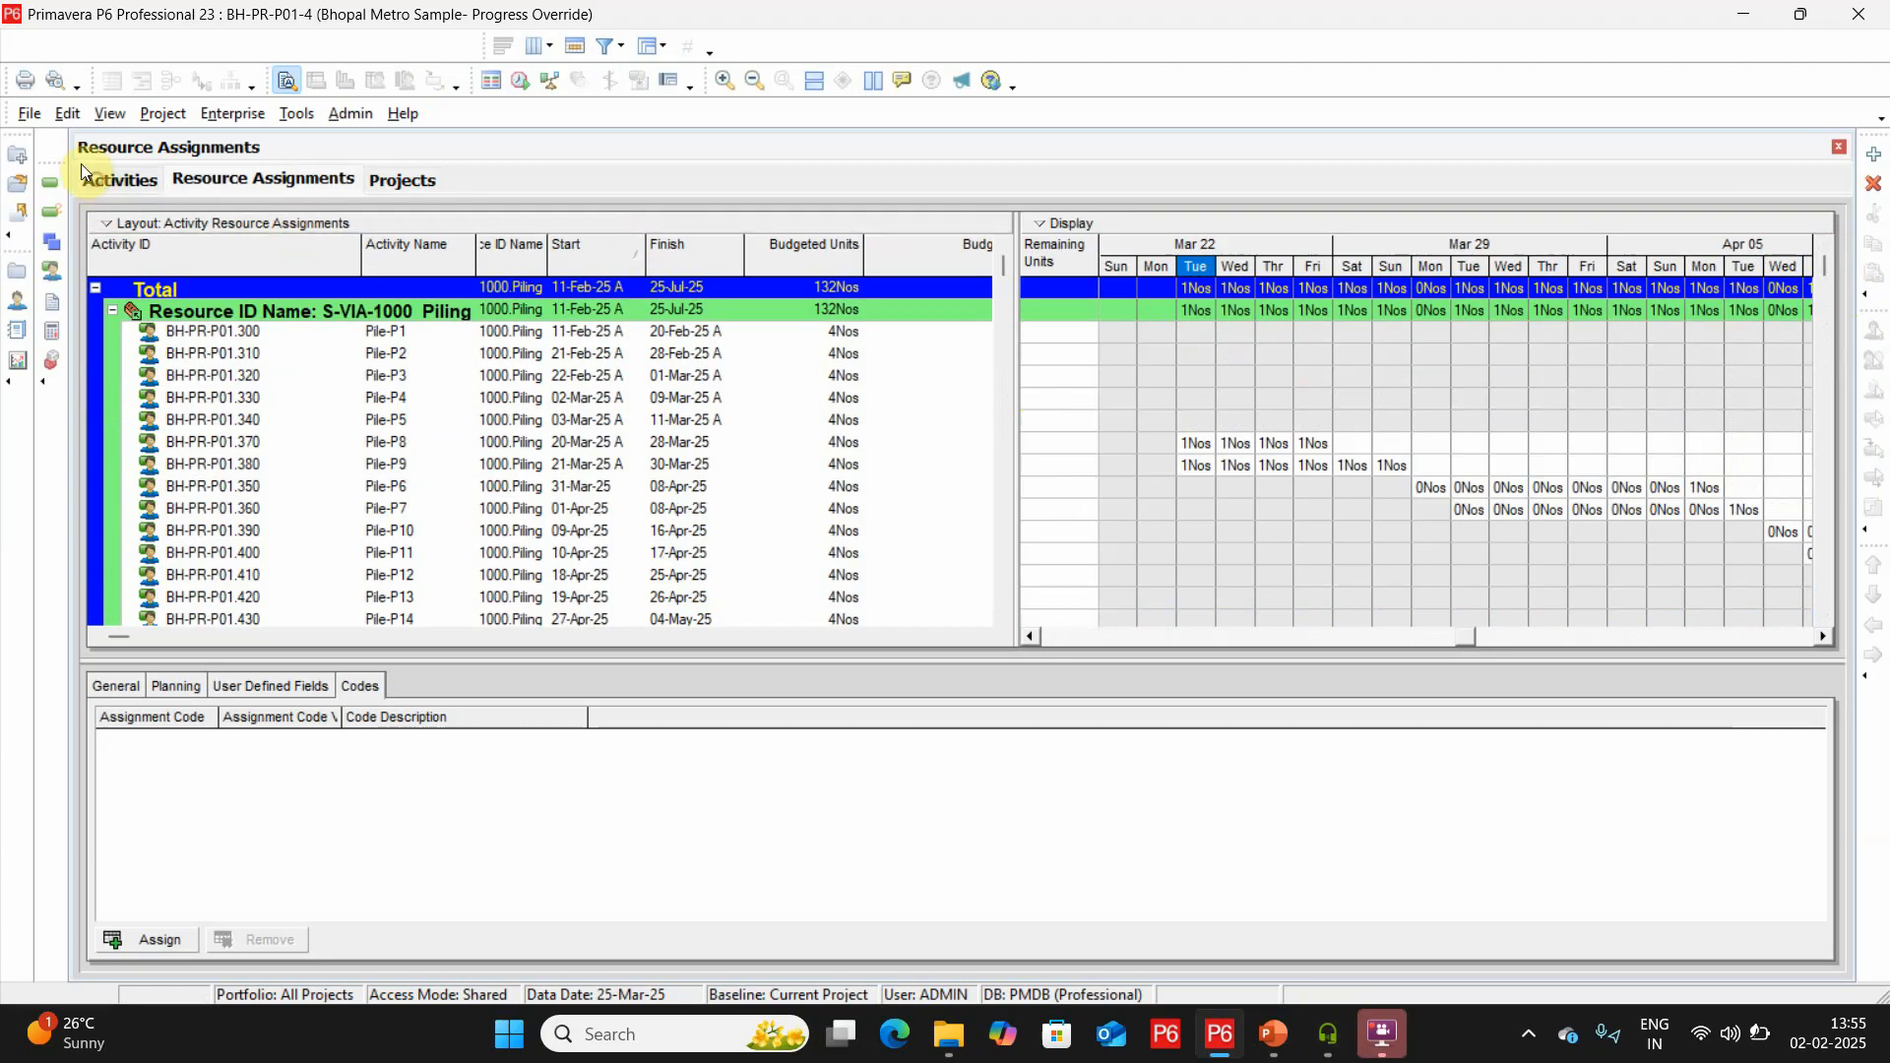
left_click(99, 187)
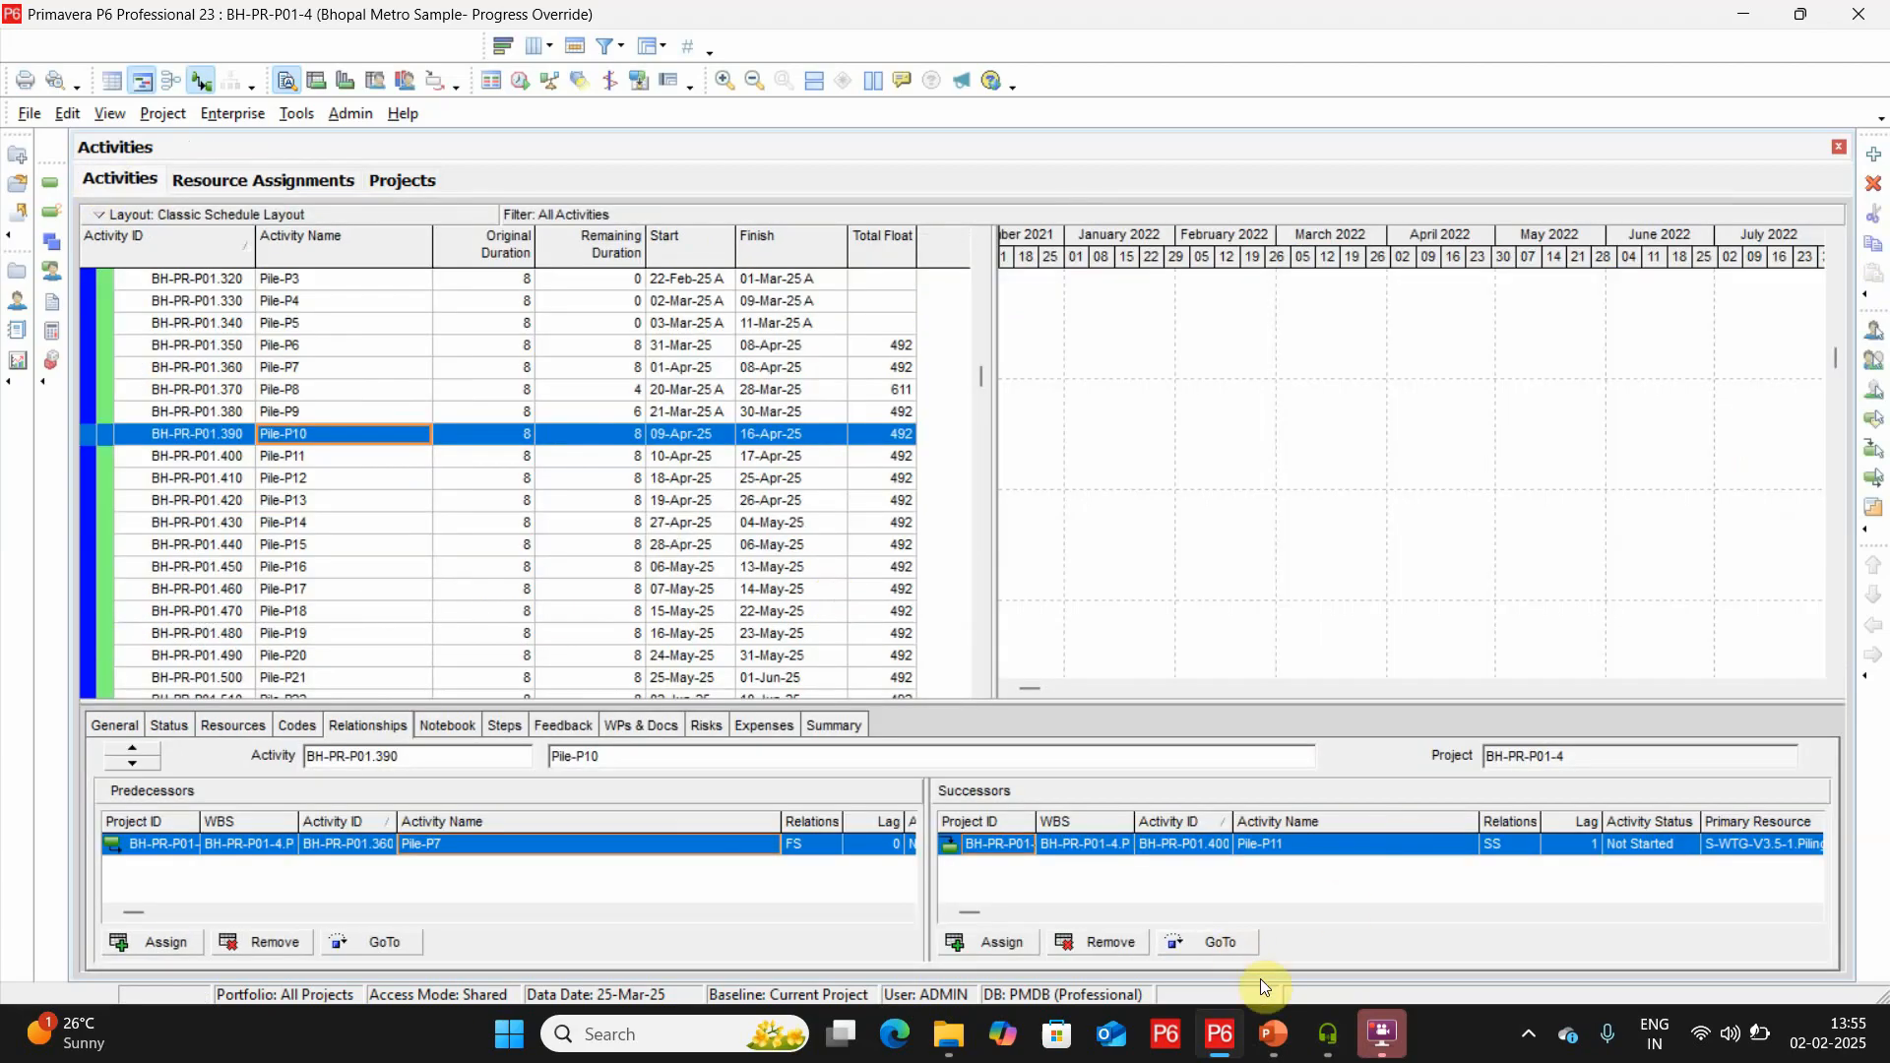
Switch to the Out of Sequence presentation in PowerPoint and start the slide show from slide 3.
mouse_move(1273, 1034)
left_click(1377, 909)
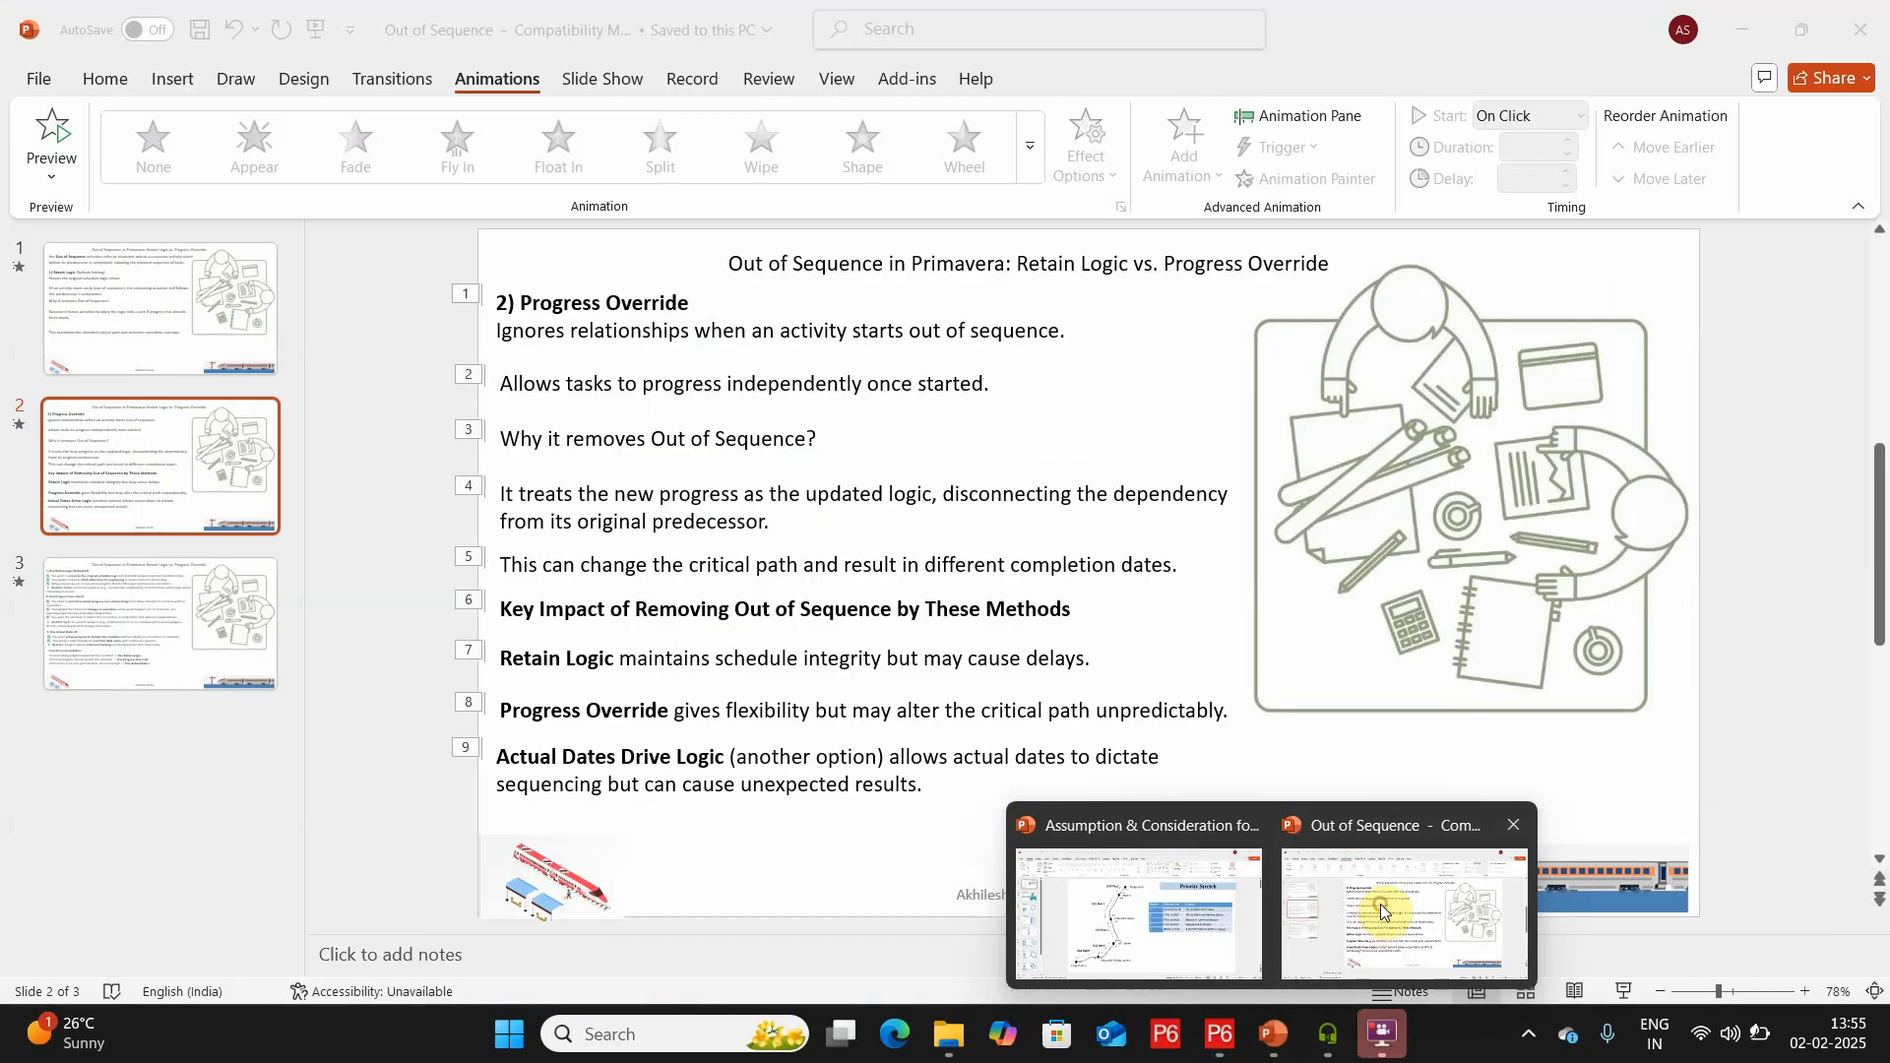
left_click(207, 665)
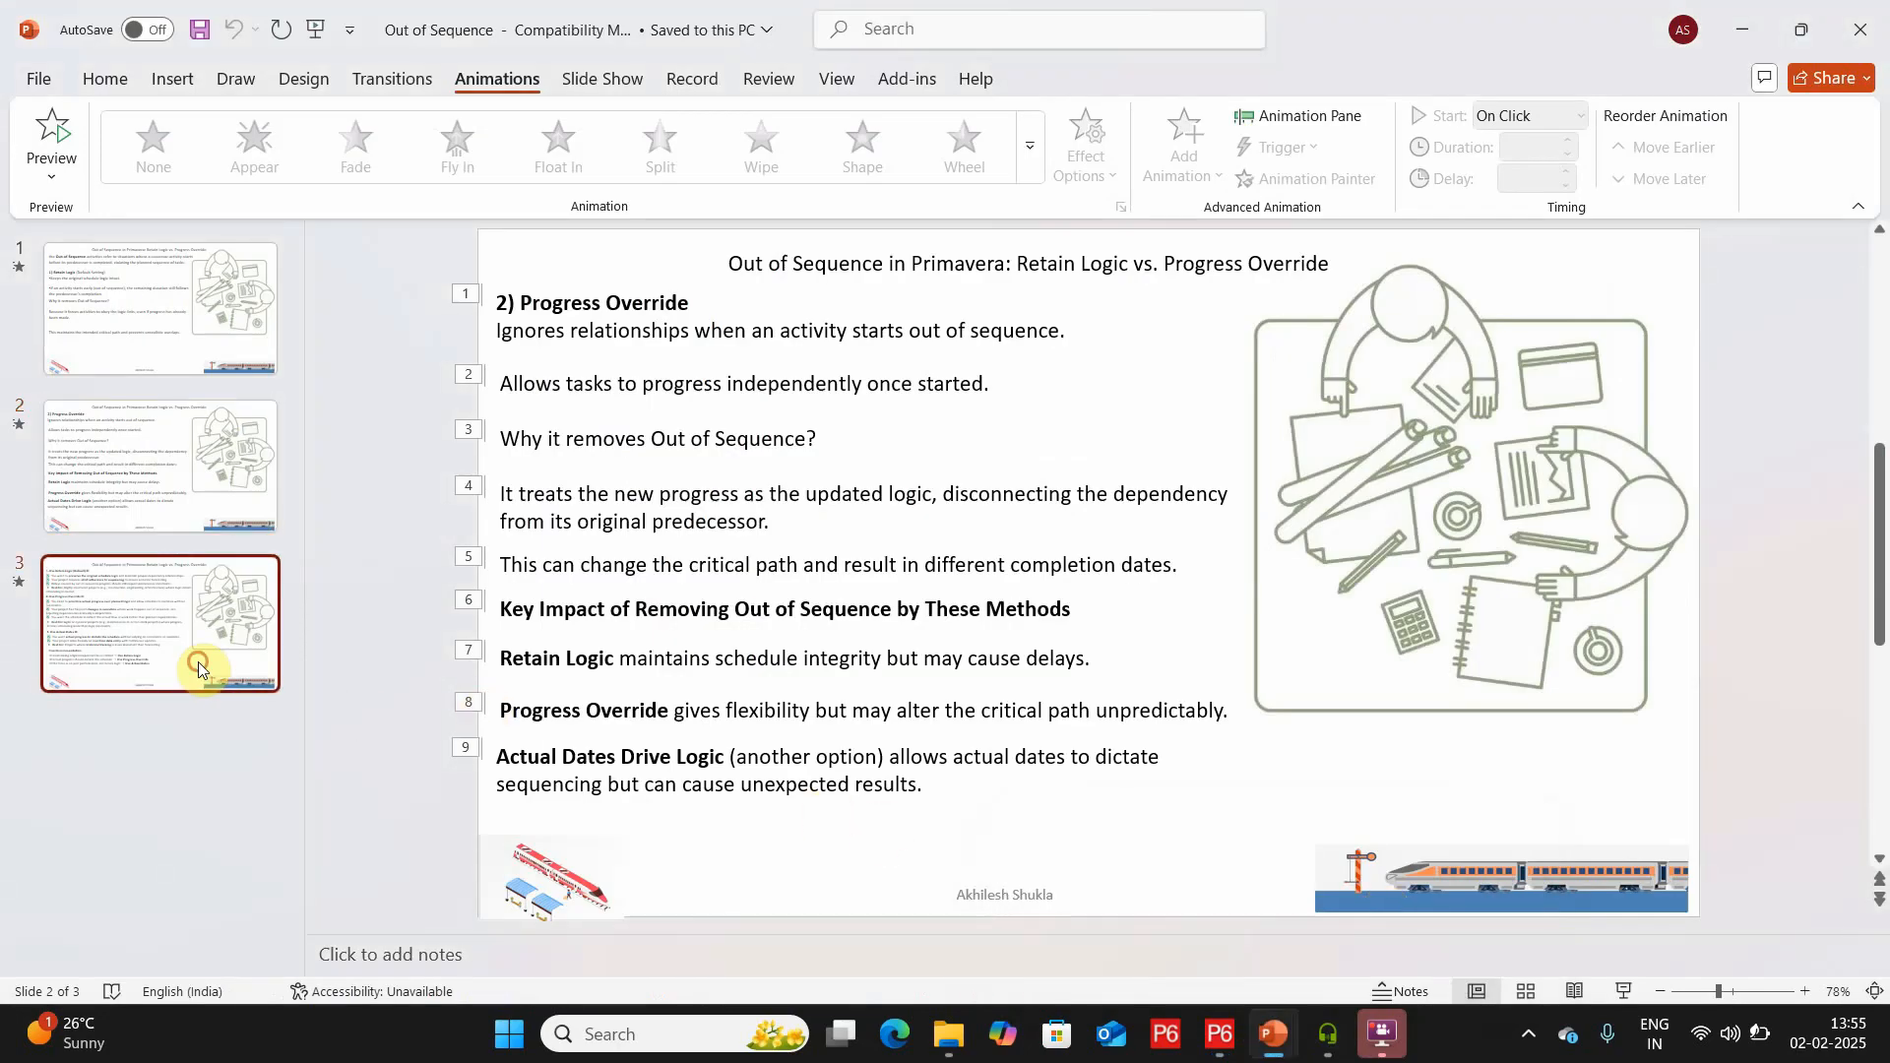
key("shift+F5")
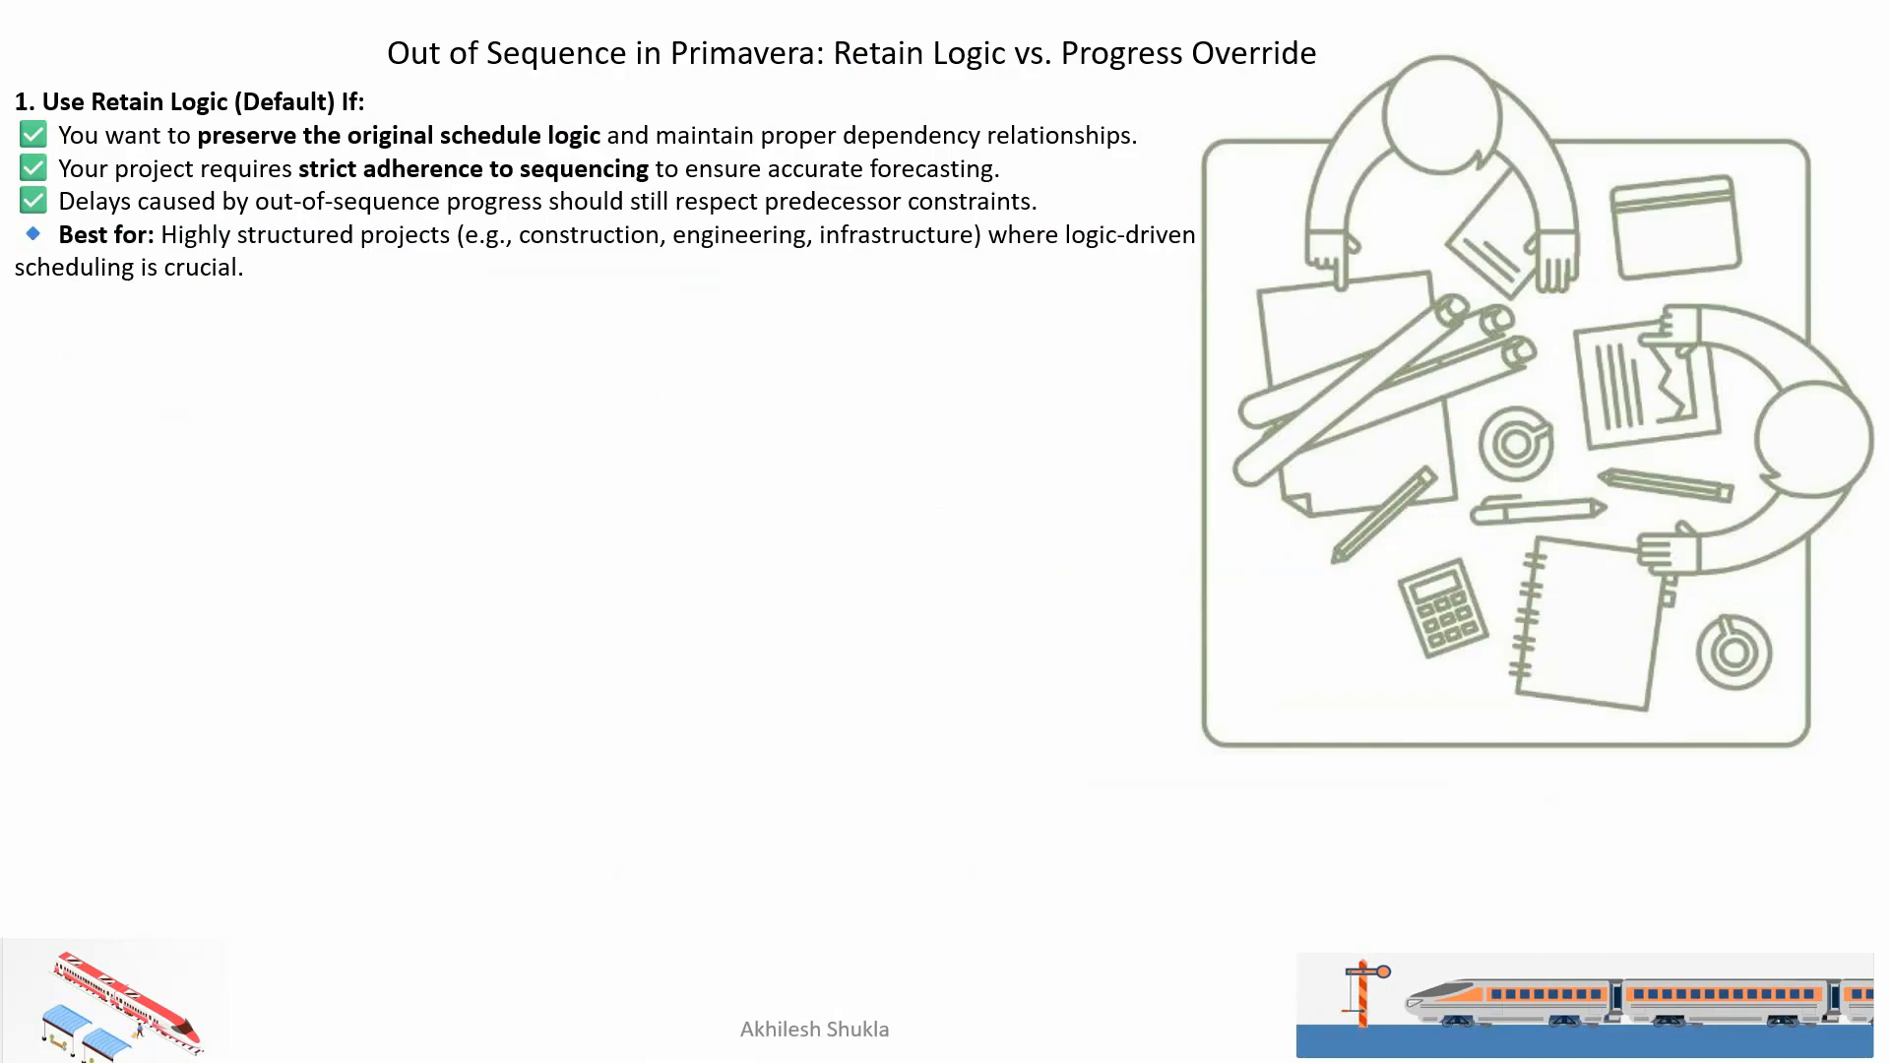